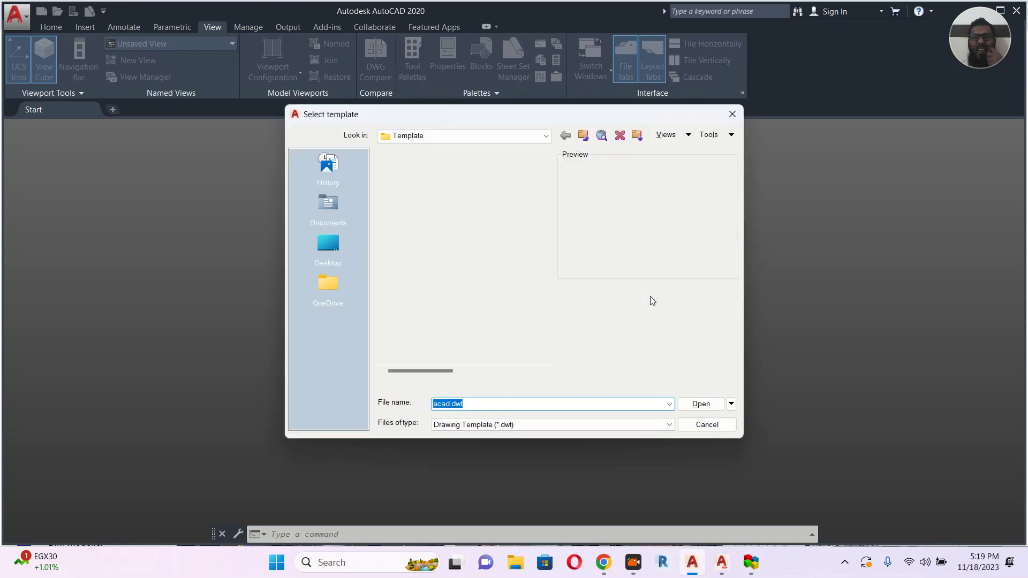
Create a drawing from the acad.dwt template and switch off snap mode and the grid display.
left_click(704, 404)
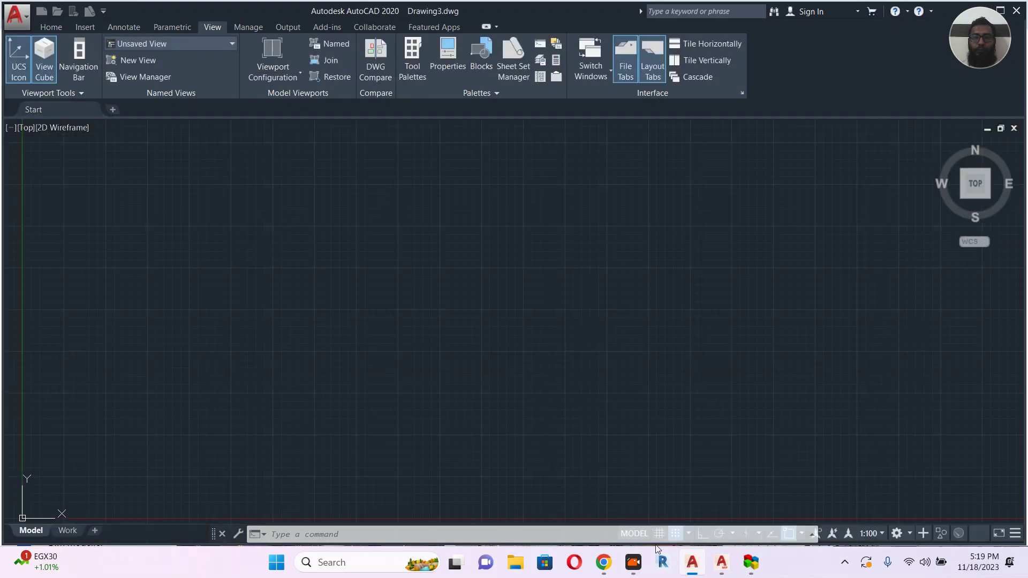
left_click(621, 526)
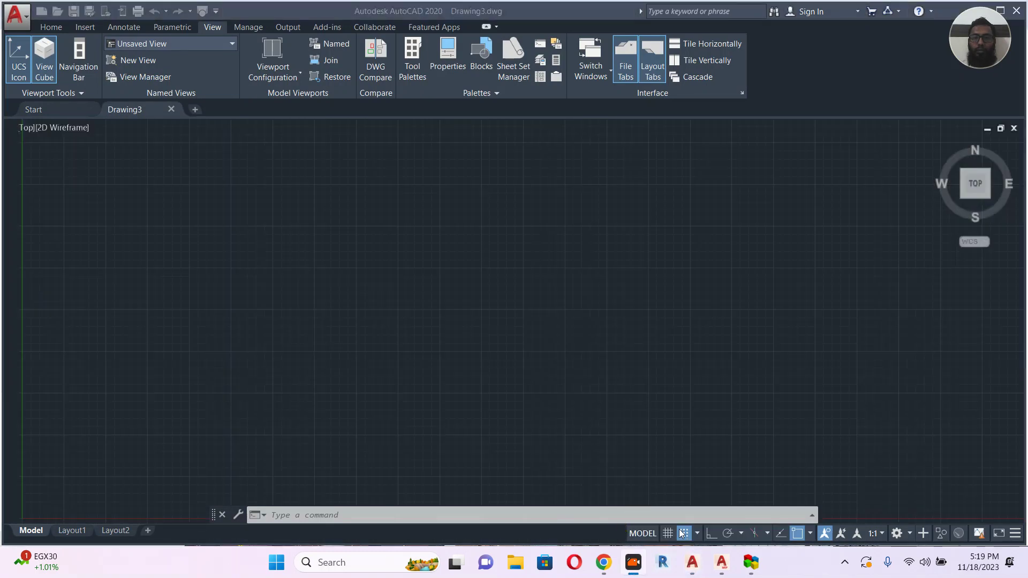
left_click(680, 534)
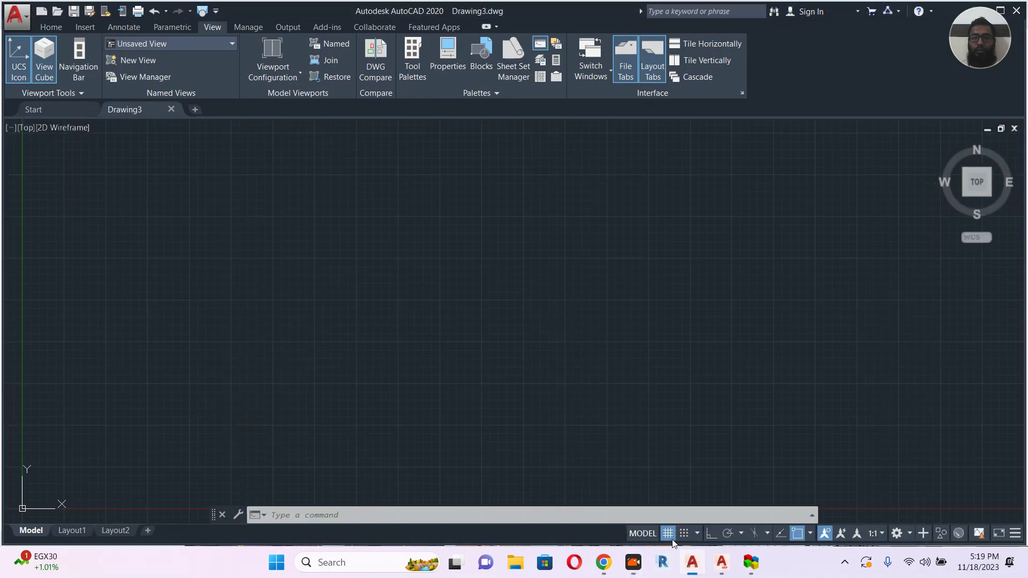
left_click(673, 539)
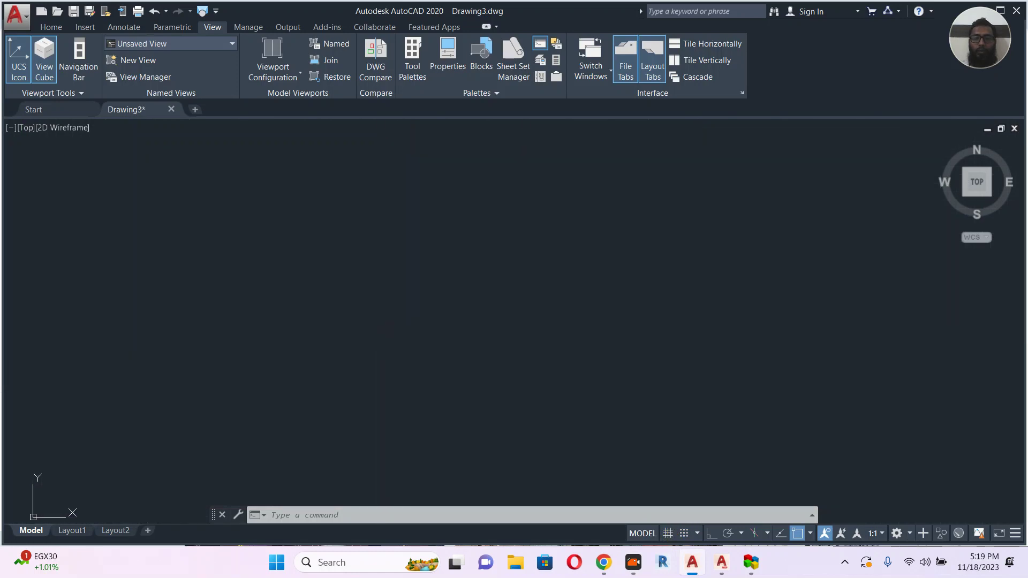
Draw a horizontal 50-unit polyline to the right from a free start point with Ortho switched on.
middle_click_drag(389, 329, 395, 331)
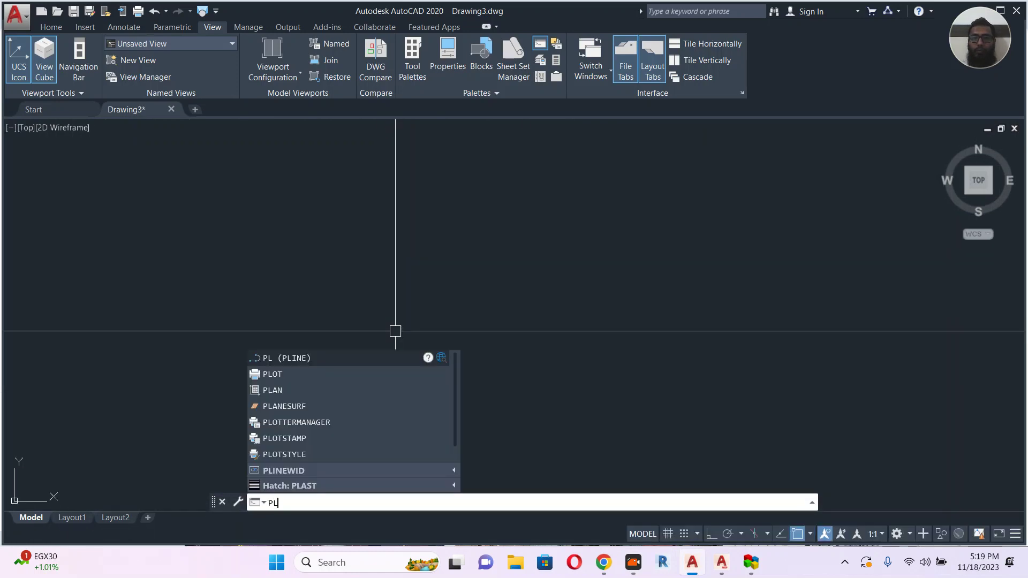
key("Return")
left_click(304, 211)
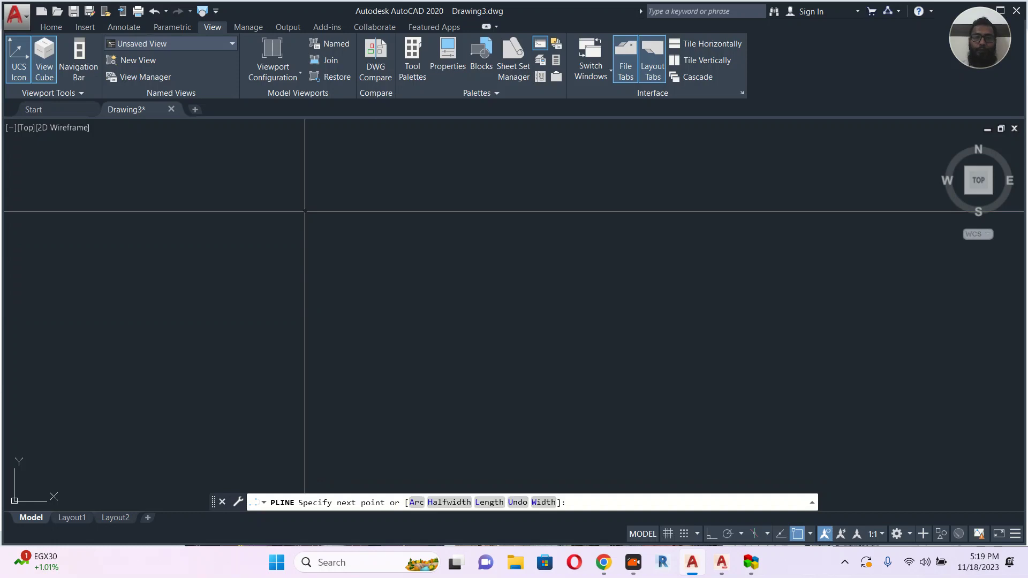
left_click(711, 534)
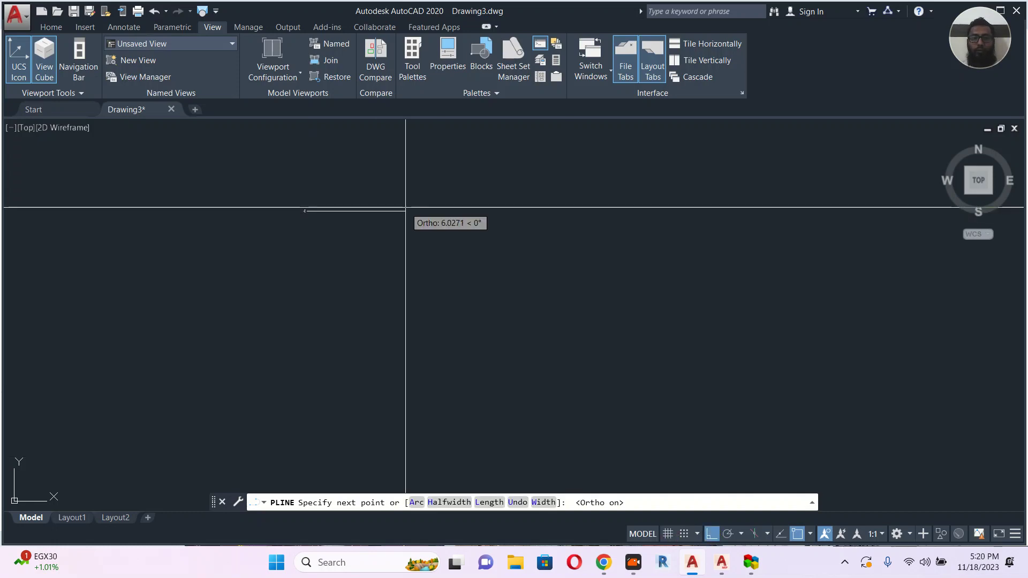
type("50")
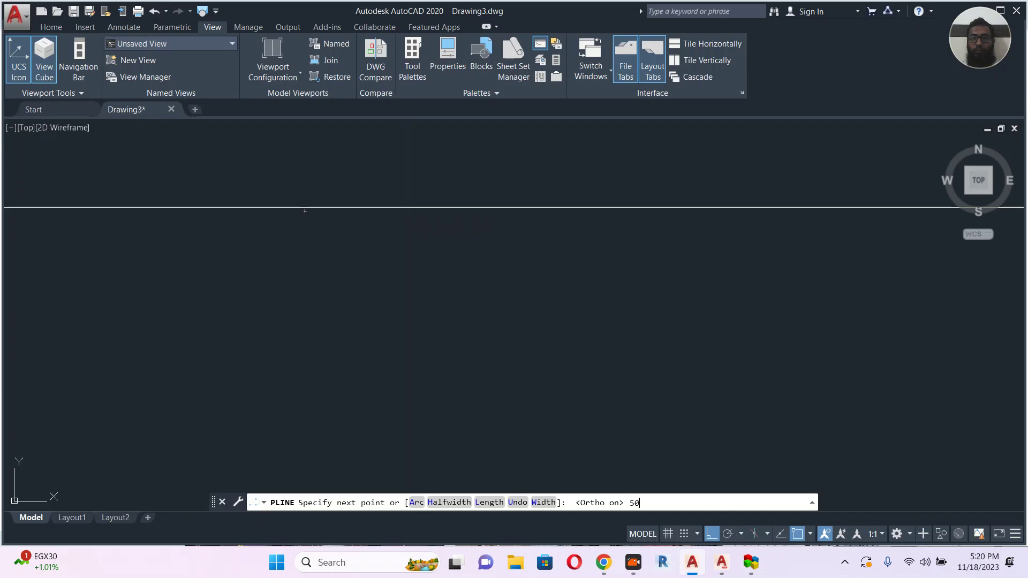
key("Return")
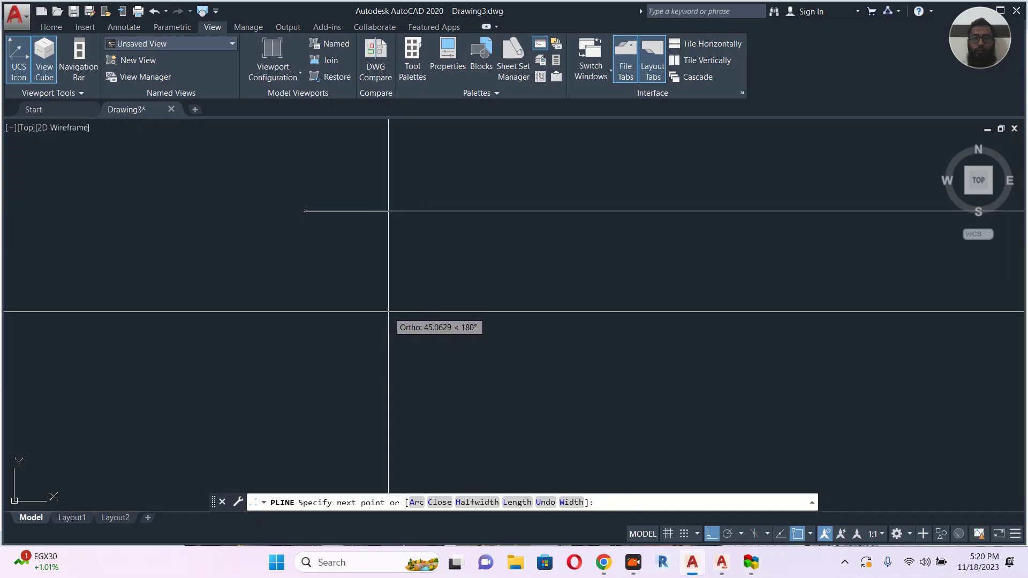
key("Return")
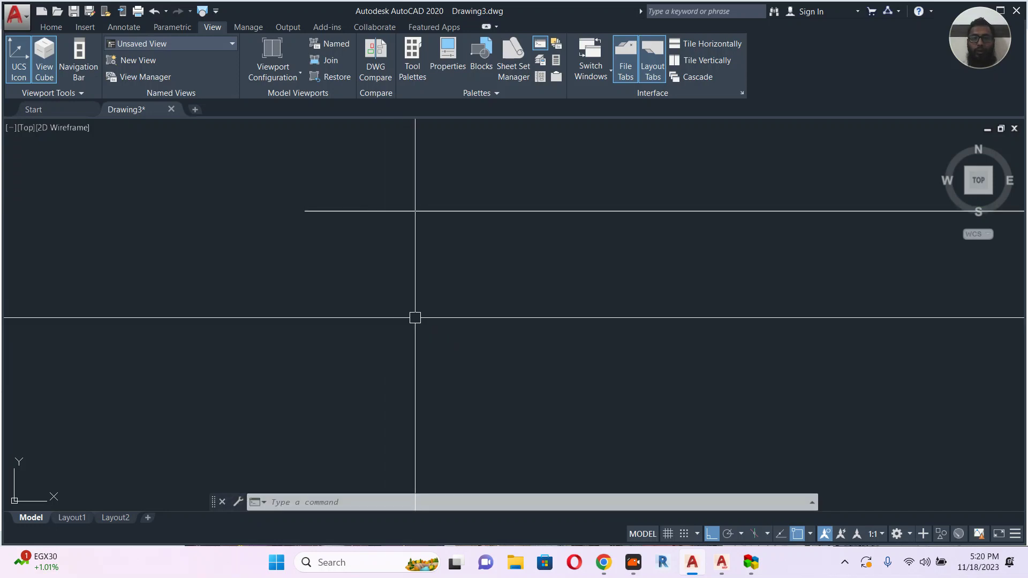
Draw a polyline from the 50-unit line's right end, 25 units down and 25 units right.
type("z")
key("Return")
type("a")
key("Return")
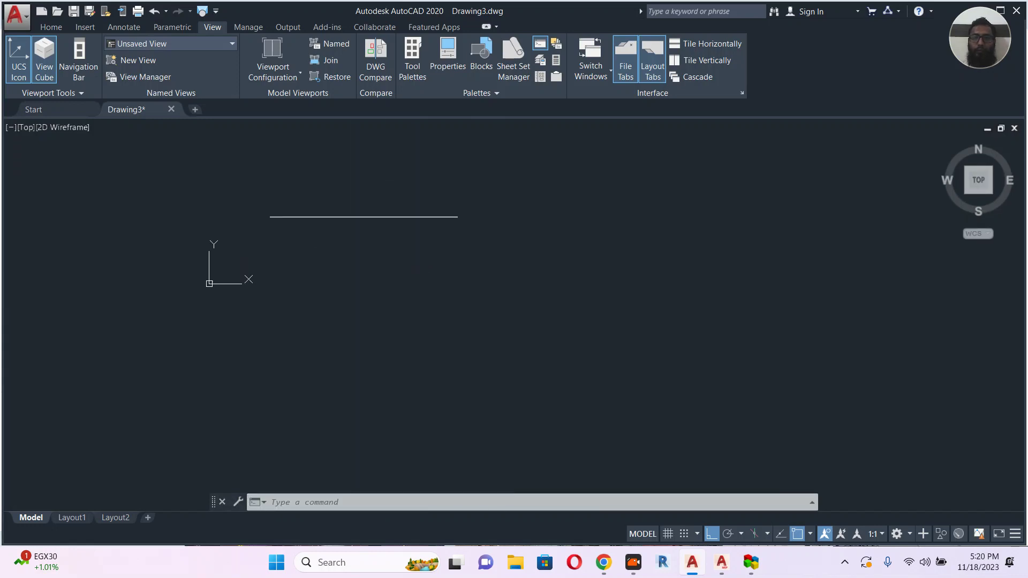
type("pl")
key("Return")
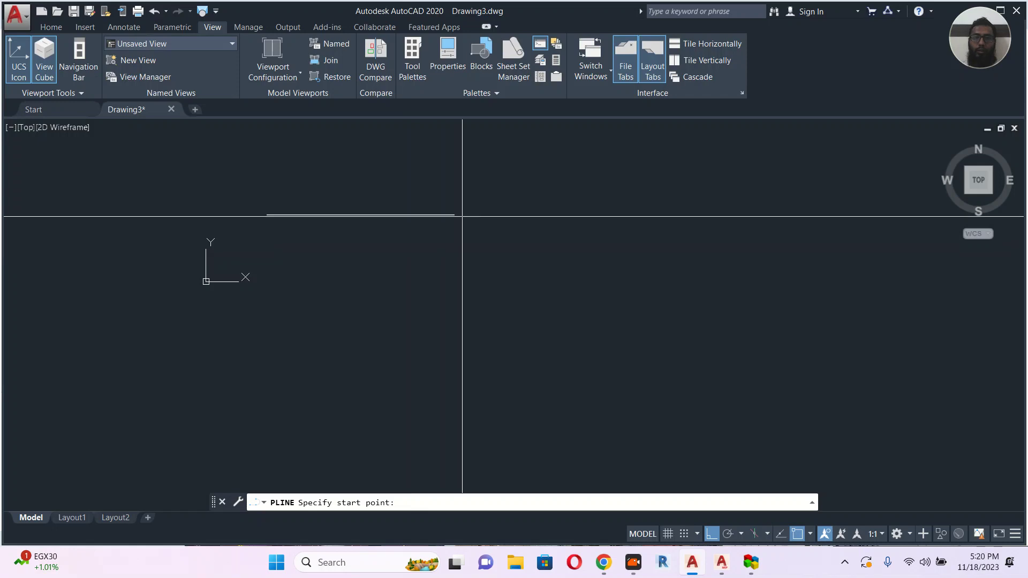
left_click(455, 215)
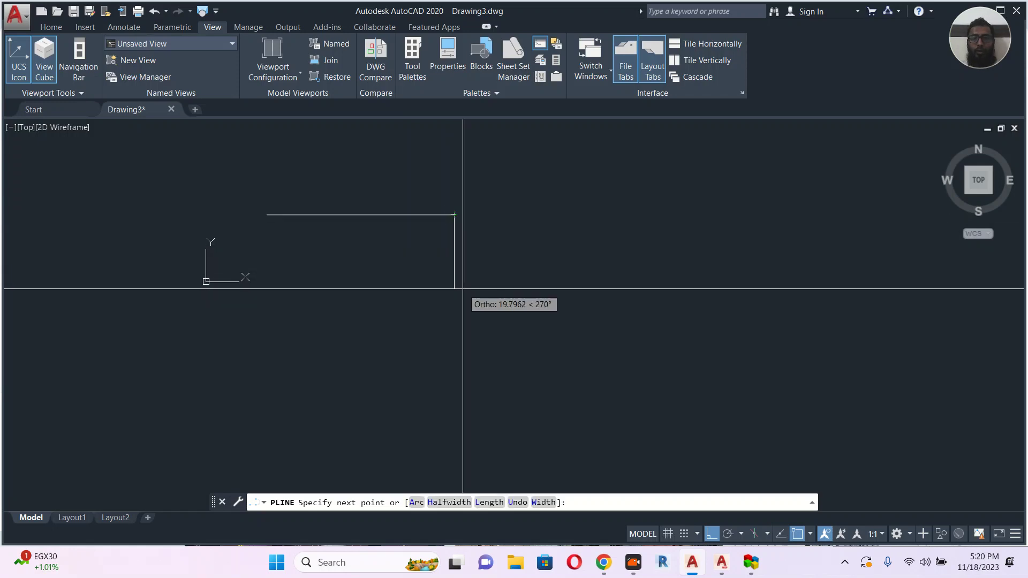
type("25")
key("Return")
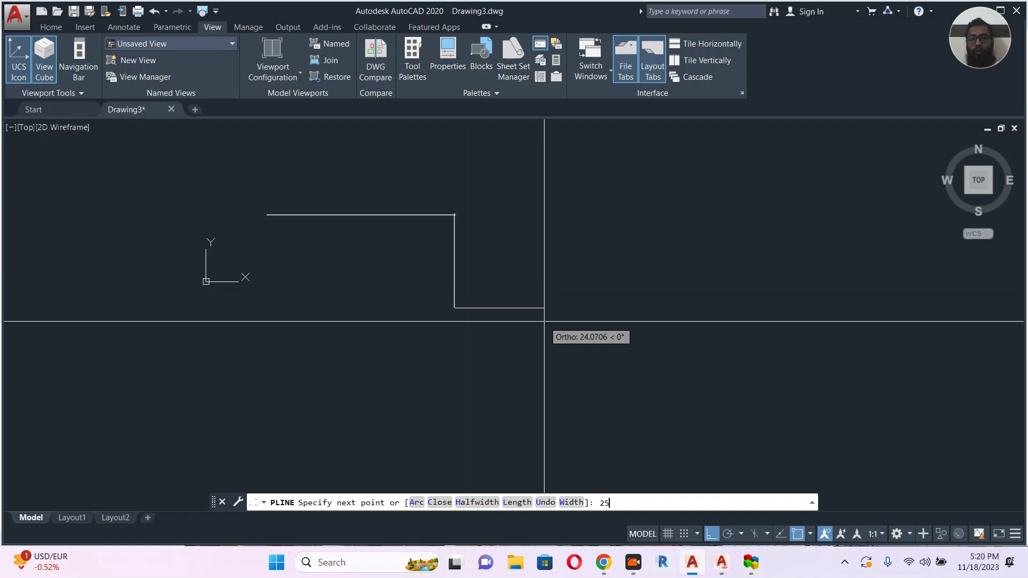
key("Return")
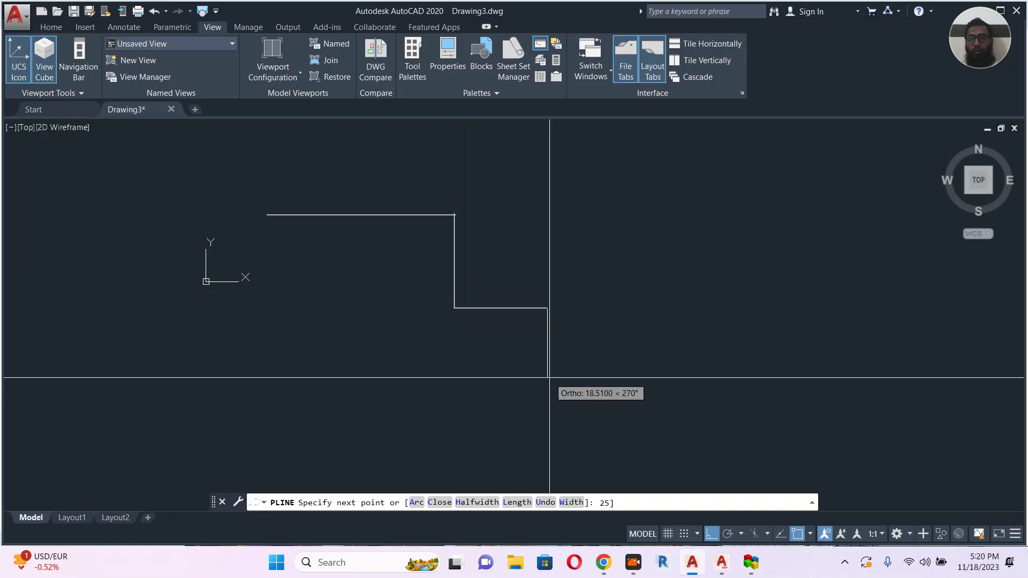
middle_click_drag(582, 357, 494, 274)
scroll(492, 274, "down", 2)
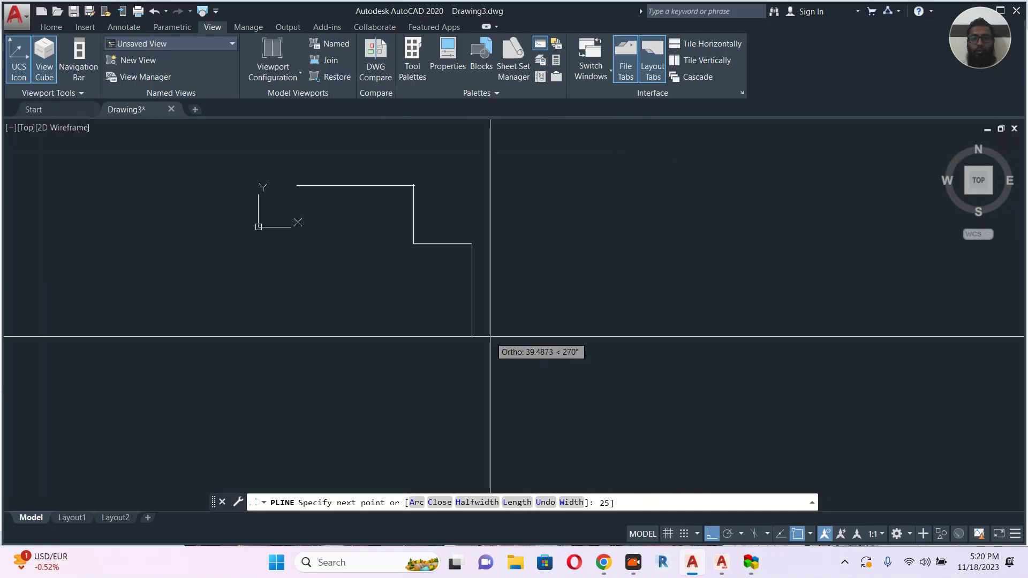
key("BackSpace")
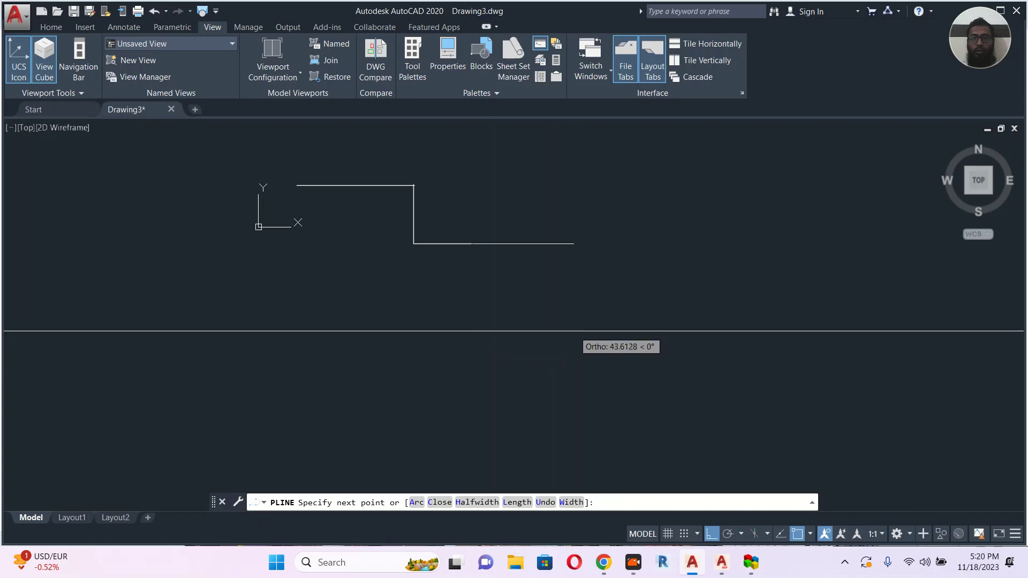
key("Return")
Continue the stepped profile from its lower right end with a polyline 25 units down, 25 right and 50 down.
left_click(442, 243)
key("Escape")
scroll(384, 209, "up", 2)
key("Escape")
type("pl")
key("Return")
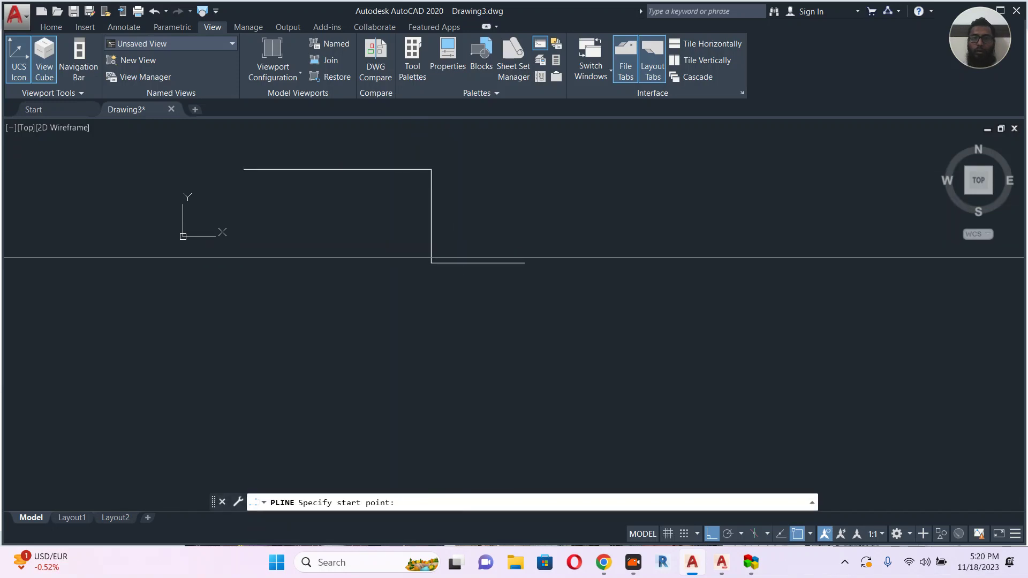
left_click(524, 263)
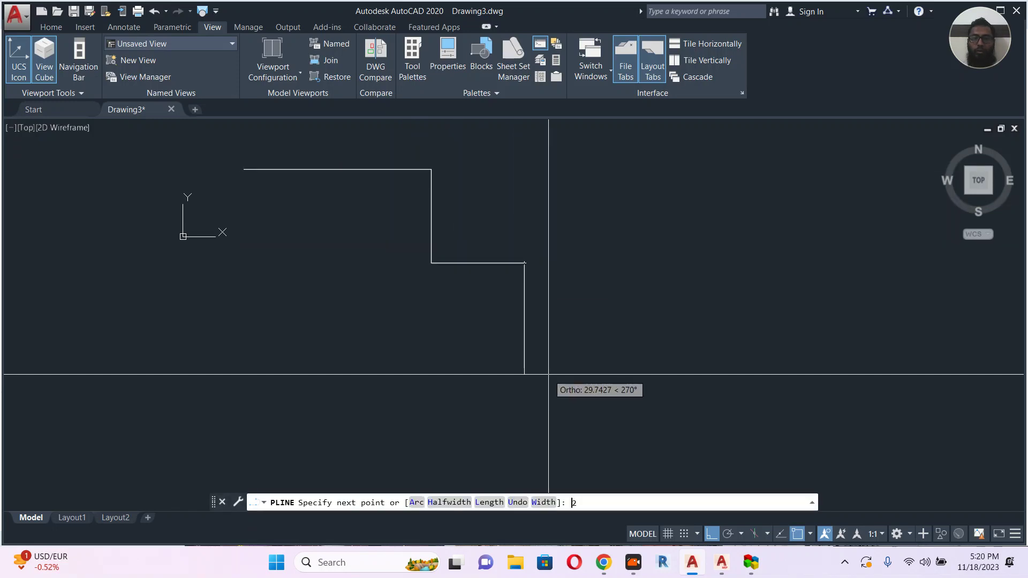
key("Return")
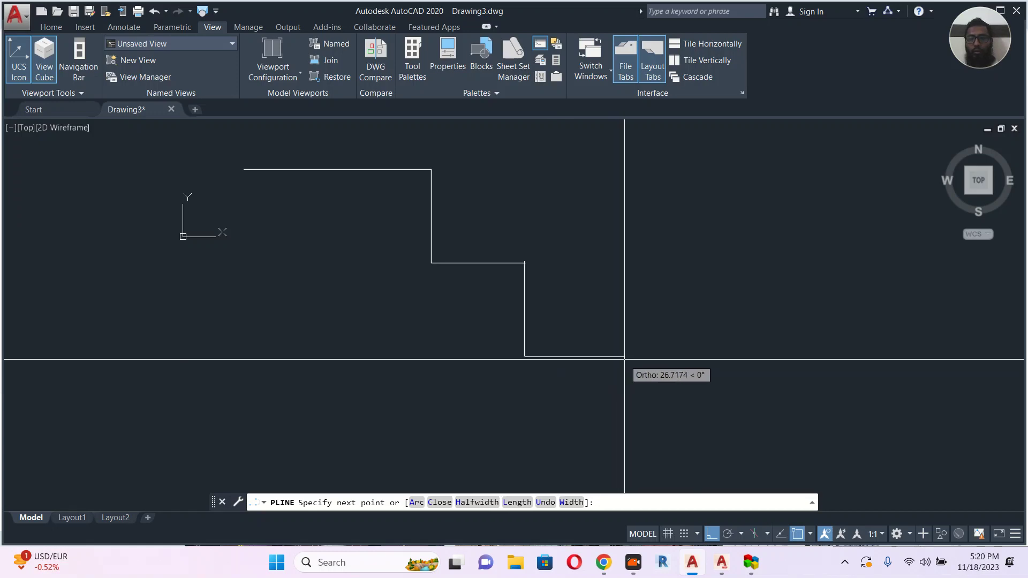
type("25")
scroll(609, 355, "down", 3)
middle_click_drag(595, 350, 556, 244)
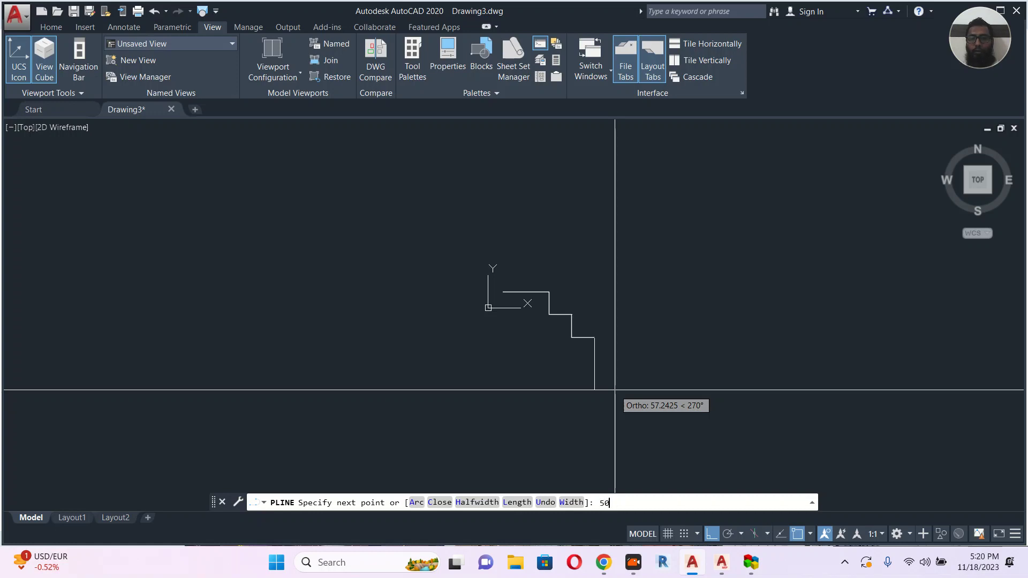
key("Return")
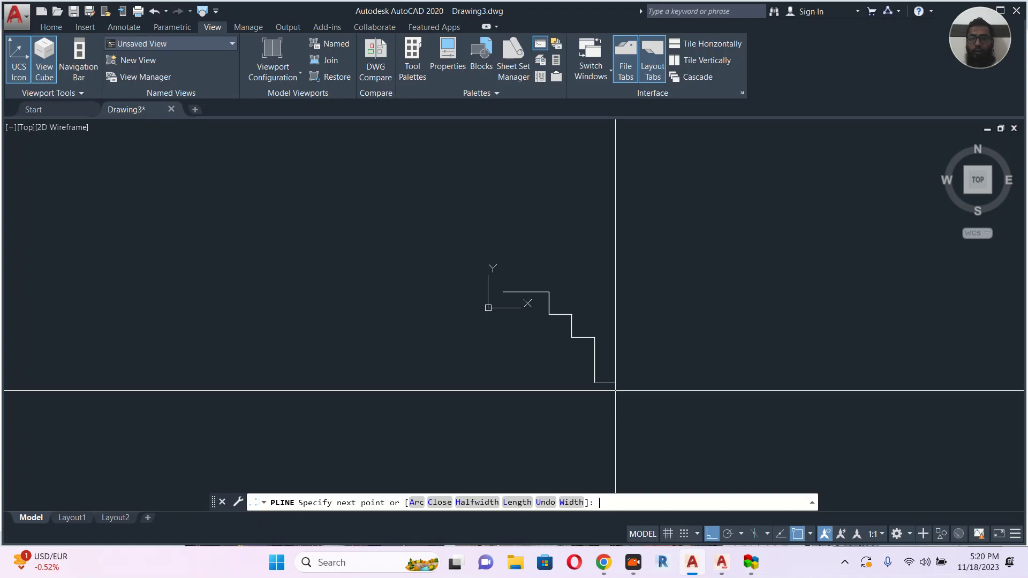
key("Return")
Mirror the 50-unit line and first step about a horizontal axis through the 50-unit vertical segment's midpoint, keeping the originals.
left_click(570, 295)
left_click(501, 321)
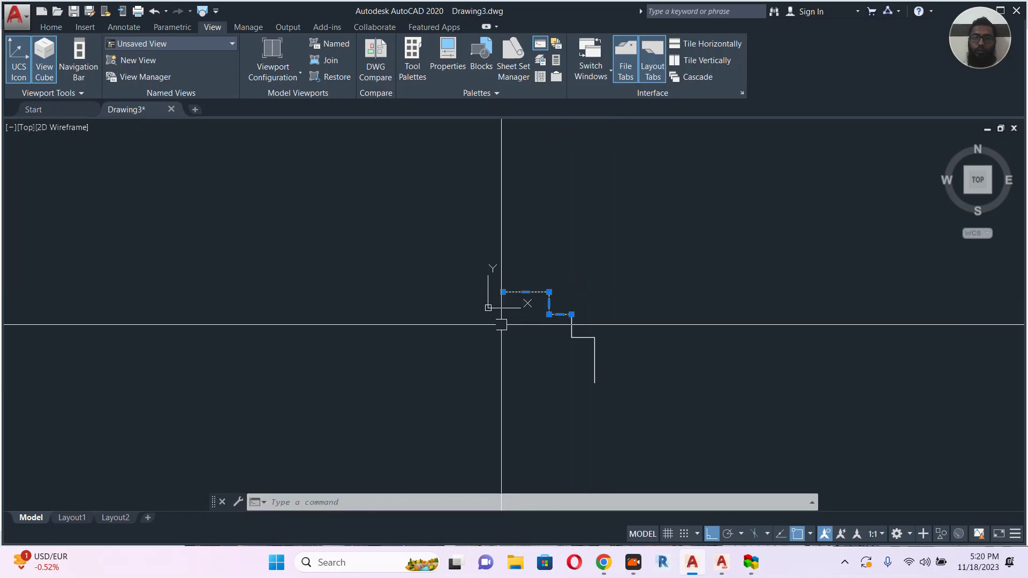
middle_click_drag(574, 356, 526, 294)
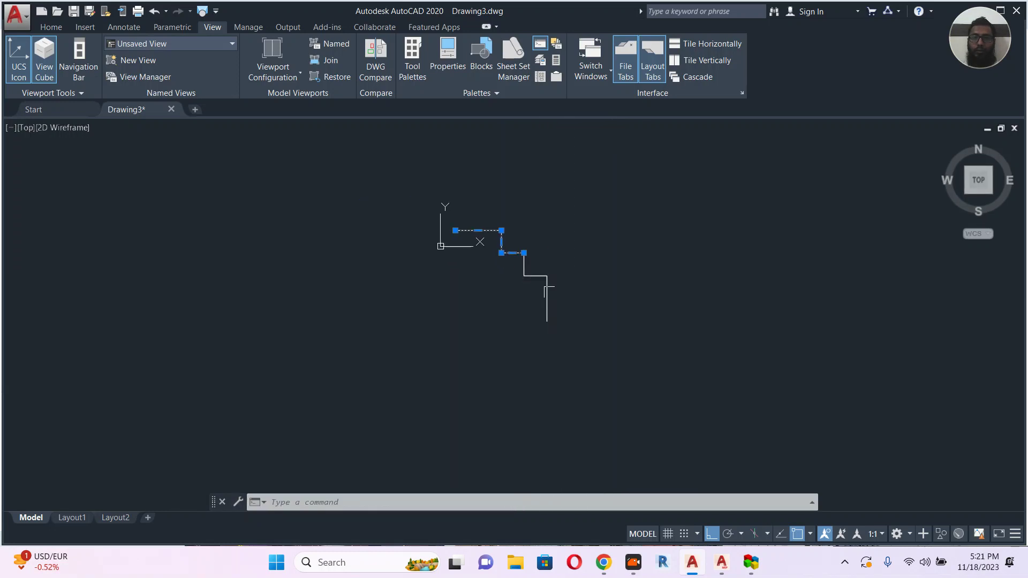
type("m")
left_click(547, 299)
left_click(598, 302)
key("Return")
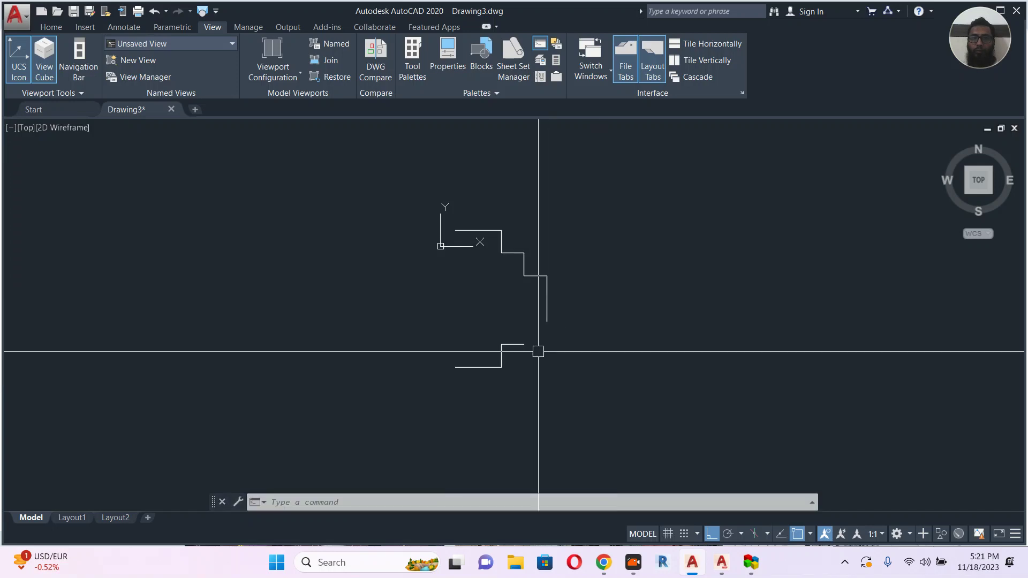
Draw a polyline from the mirrored step's upper right end, straight up and across to the 50-unit vertical segment's lower end.
scroll(538, 352, "up", 2)
type("pl")
key("Escape")
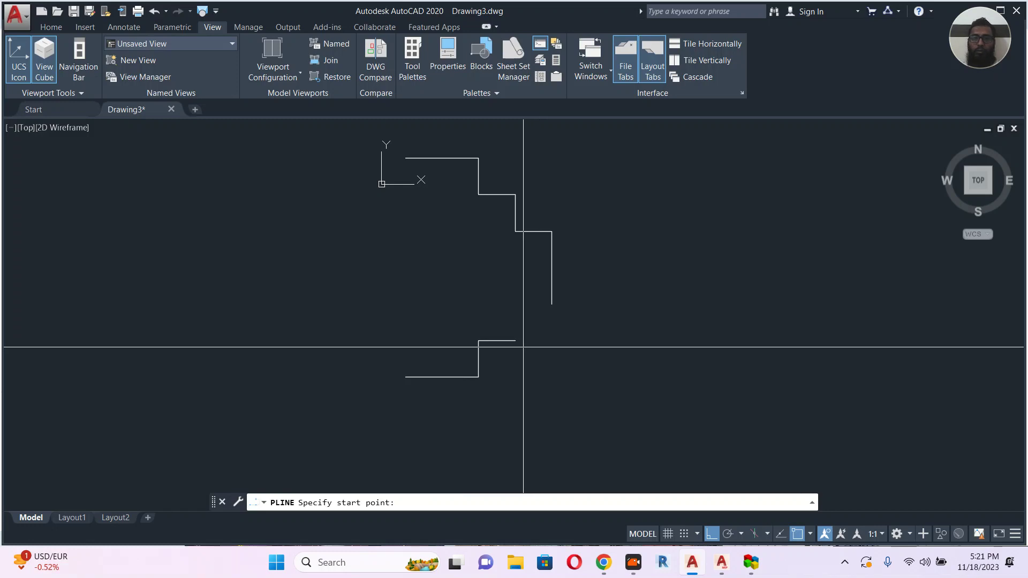
left_click(515, 341)
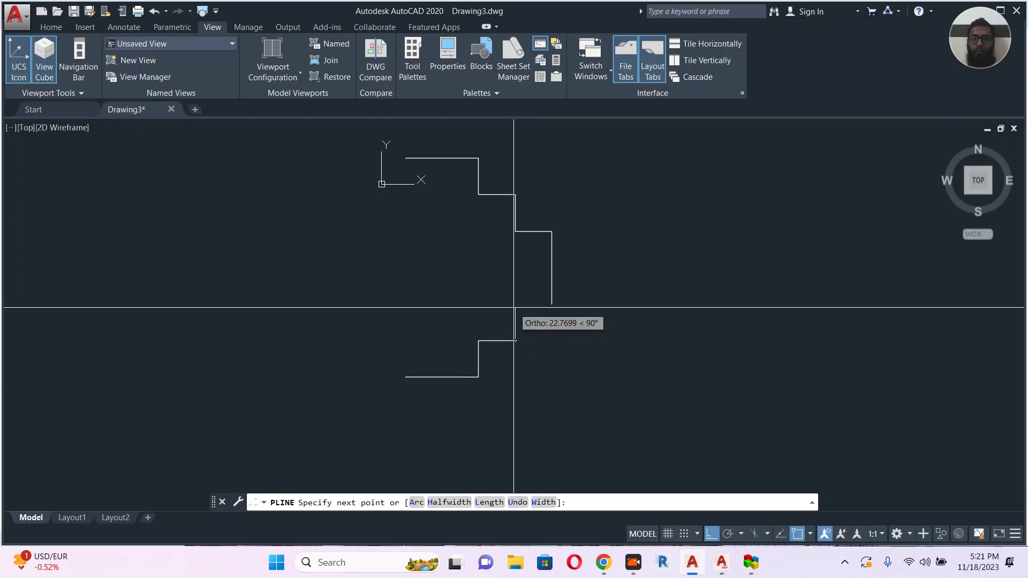
left_click(515, 304)
left_click(551, 304)
key("Return")
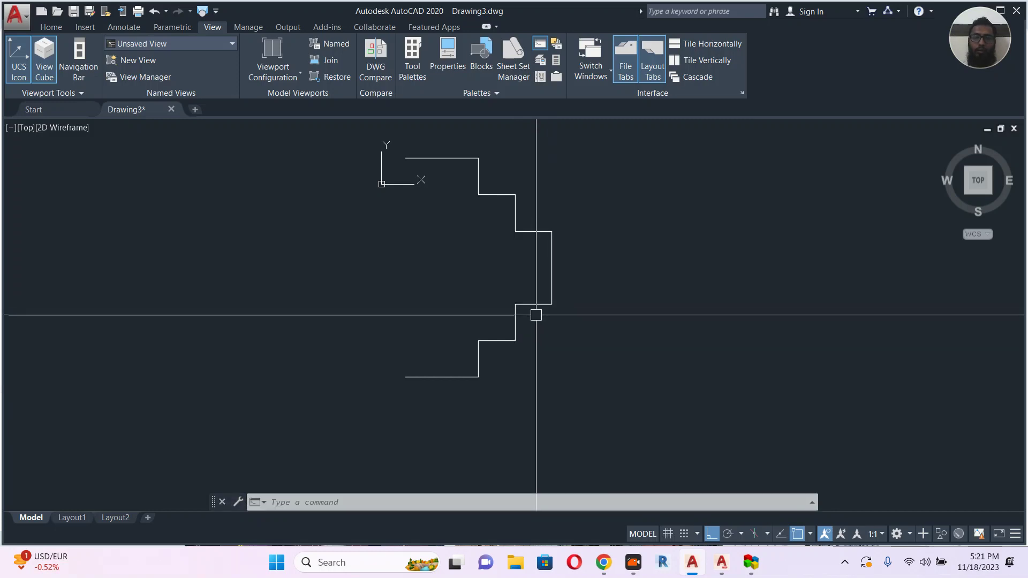
Fillet the lower corner of the 50-unit vertical segment with the new horizontal segment to join the two polylines.
type("f")
key("Return")
left_click(539, 307)
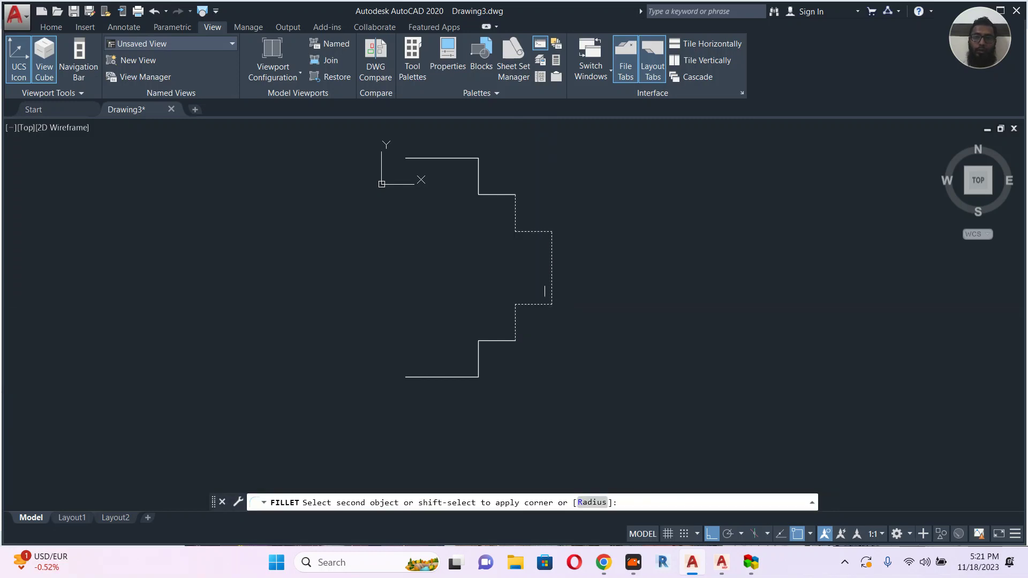
left_click(548, 291)
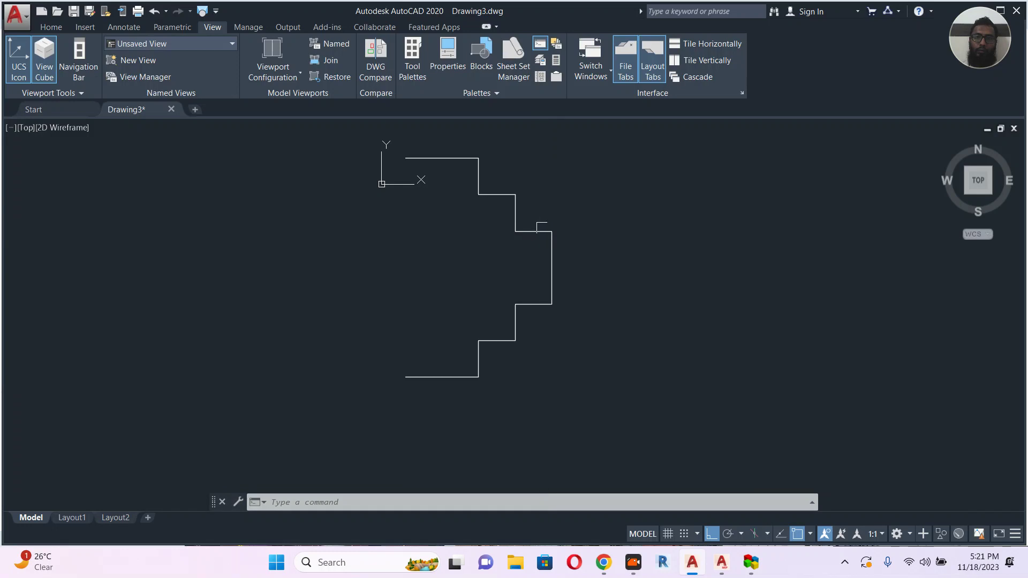
left_click(542, 231)
key("Escape")
Fillet the upper step's outer corner to join the central polyline with the polyline above it.
type("f")
key("Return")
left_click(515, 211)
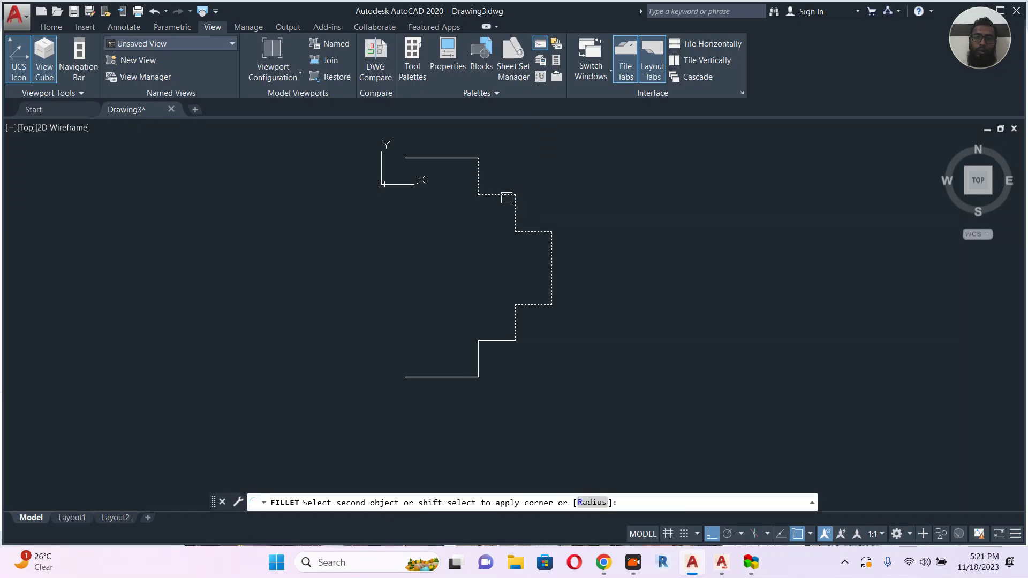
left_click(506, 197)
type("f")
key("Return")
left_click(467, 161)
left_click(467, 161)
key("Escape")
Fillet the corner between the upper 50-unit horizontal line and the vertical segment below its right end.
type("f")
key("Return")
left_click(479, 171)
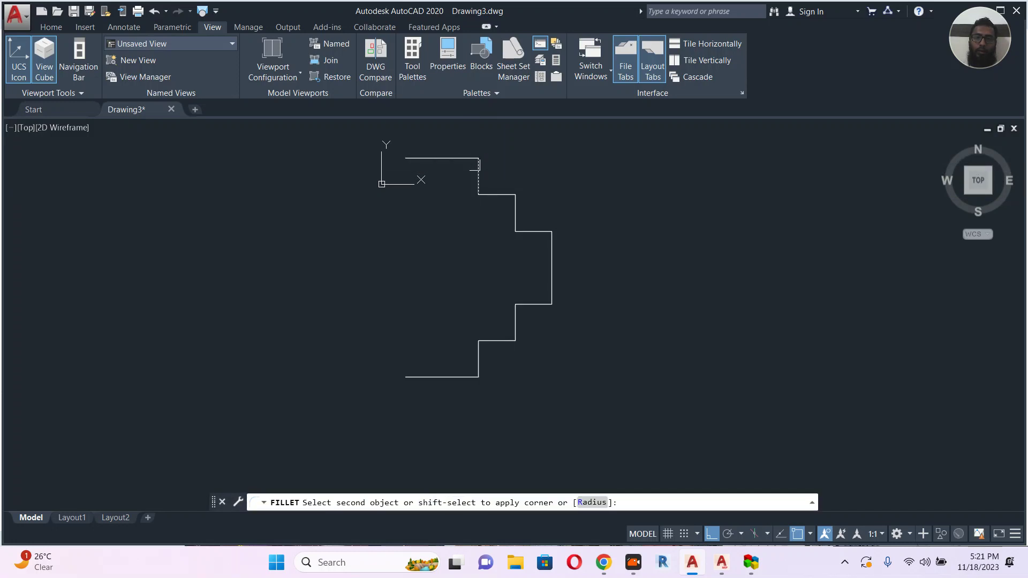
left_click(471, 158)
left_click(543, 303)
key("Escape")
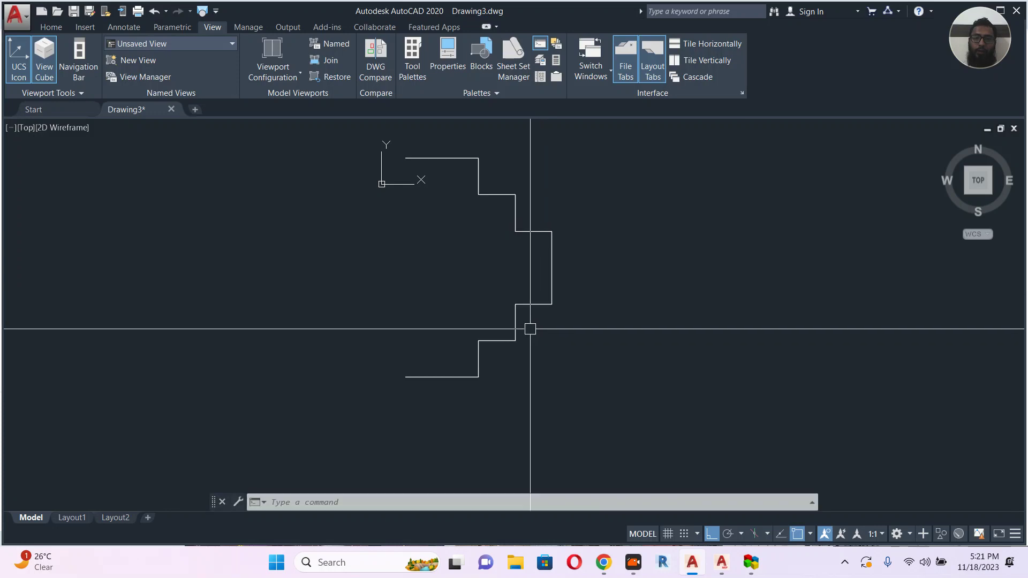
Fillet the lower step's outer corner to join the central polyline with the mirrored step.
type("f")
key("Return")
left_click(510, 329)
left_click(500, 338)
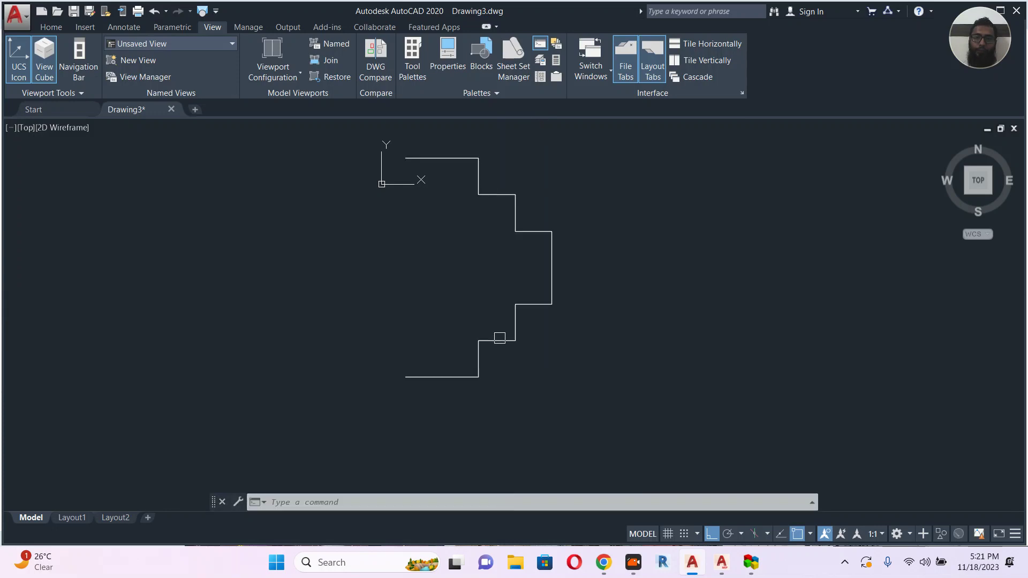
left_click(479, 352)
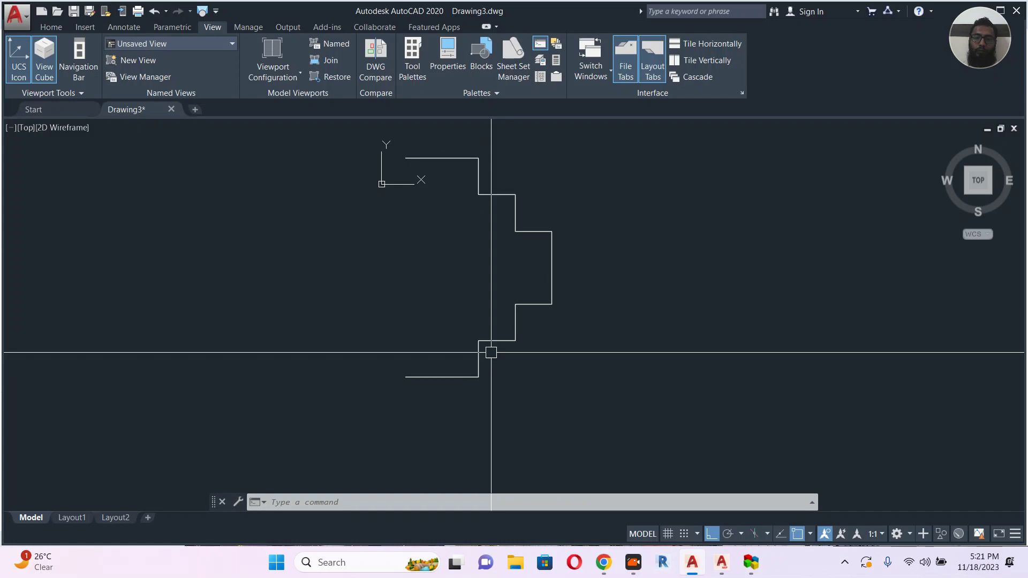
Fillet the corner between the profile's bottom horizontal line and the vertical segment above its right end to join them.
type("f")
key("Return")
left_click(479, 360)
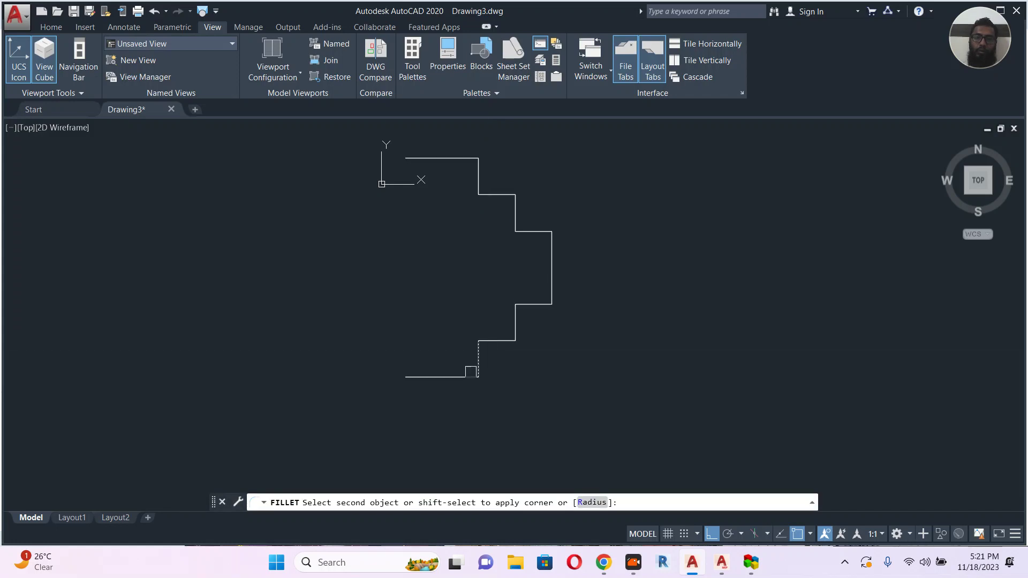
left_click(454, 378)
left_click(459, 377)
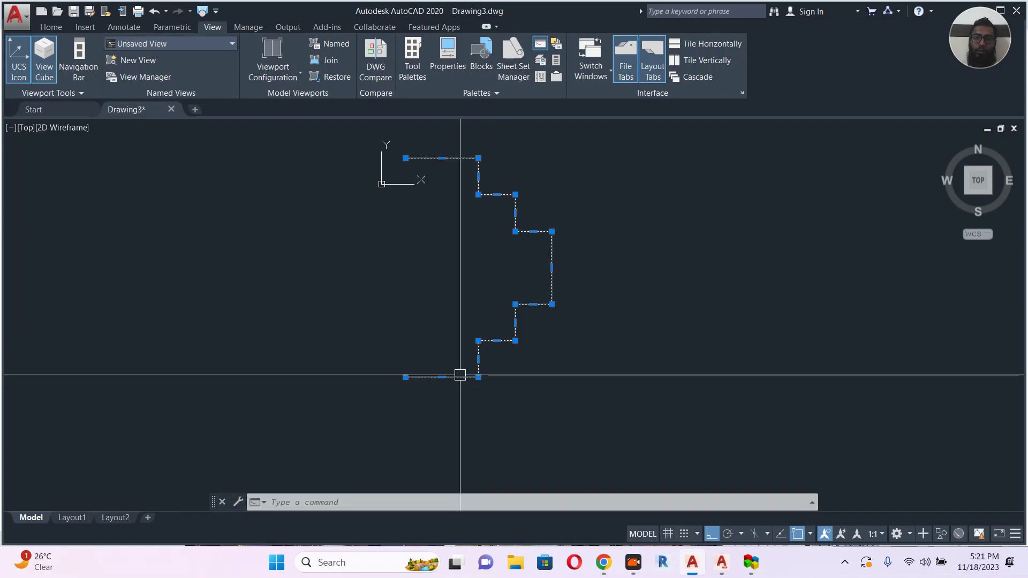
Draw a polyline from the bottom line's left end, 10 units up and to the right, stopping short of the outer vertical.
type("pl")
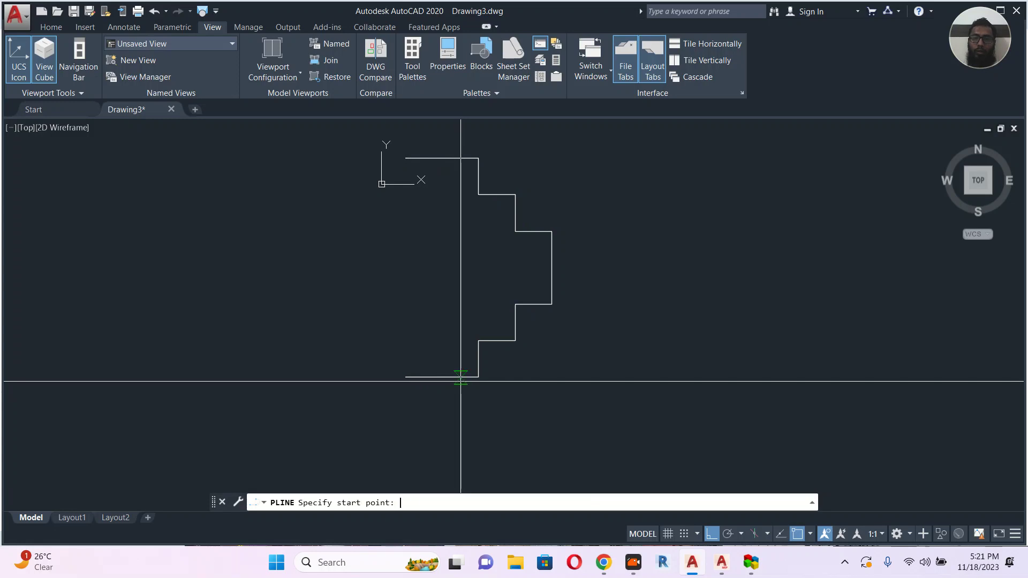
left_click(405, 377)
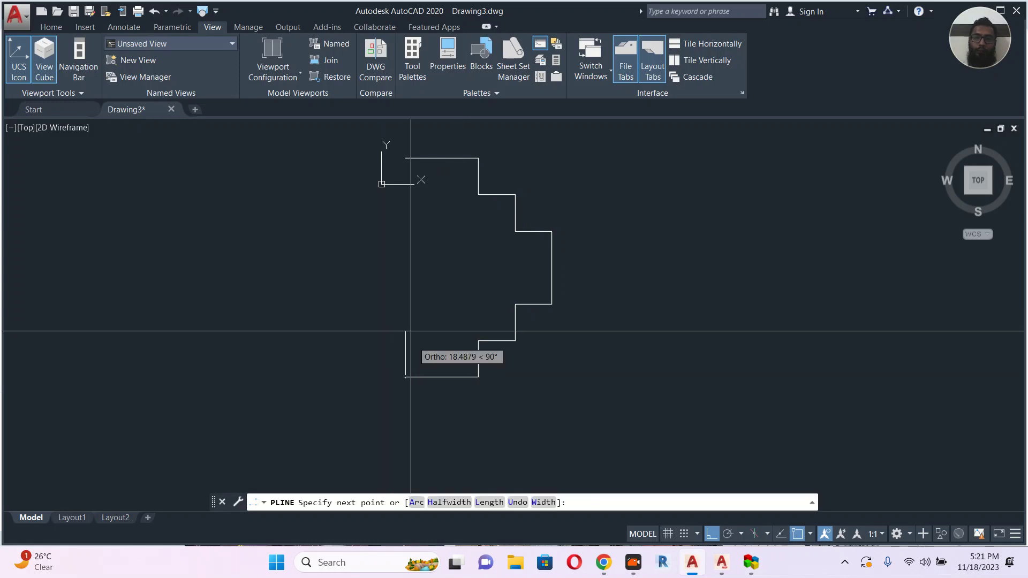
type("10")
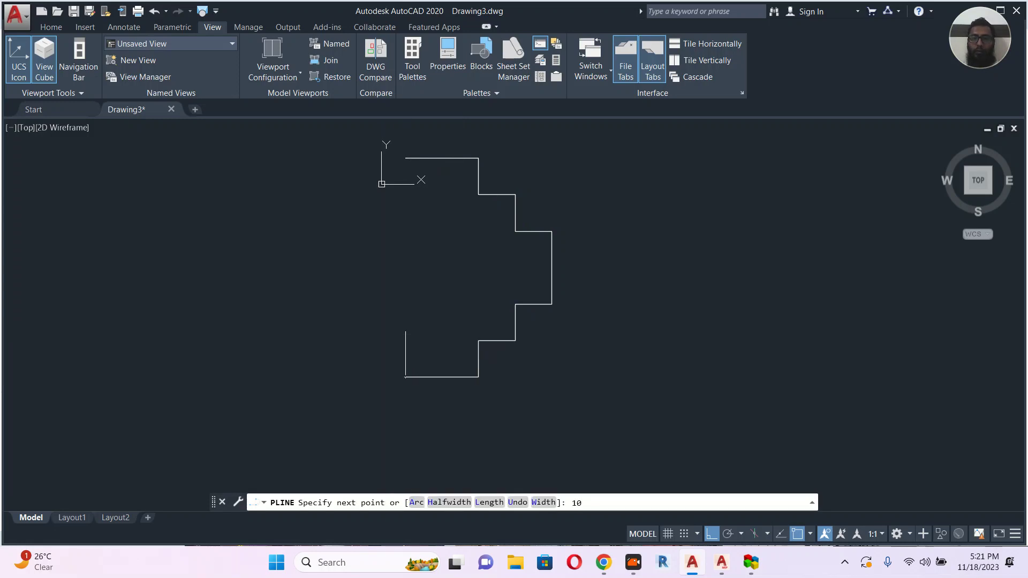
key("Return")
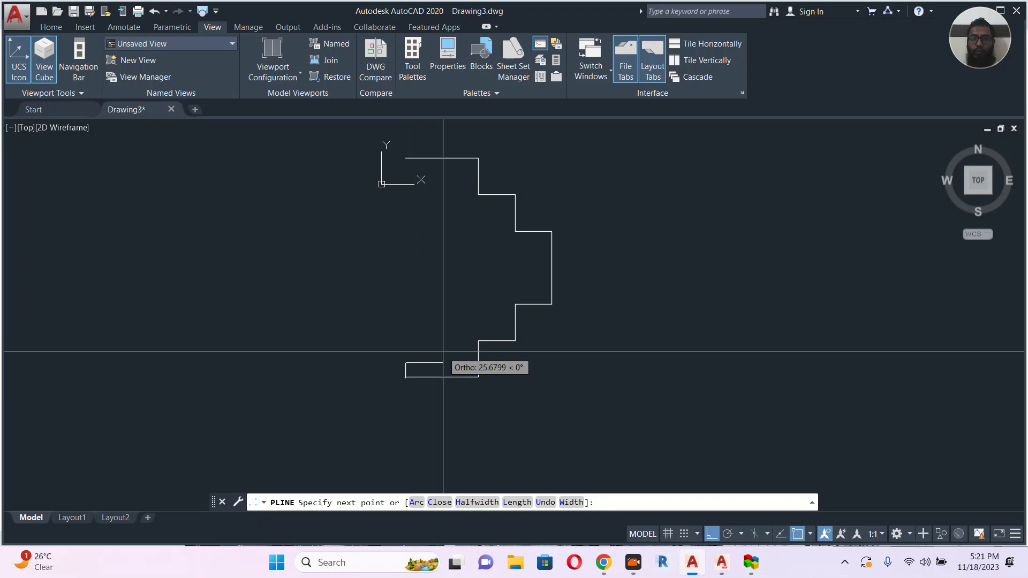
key("Return")
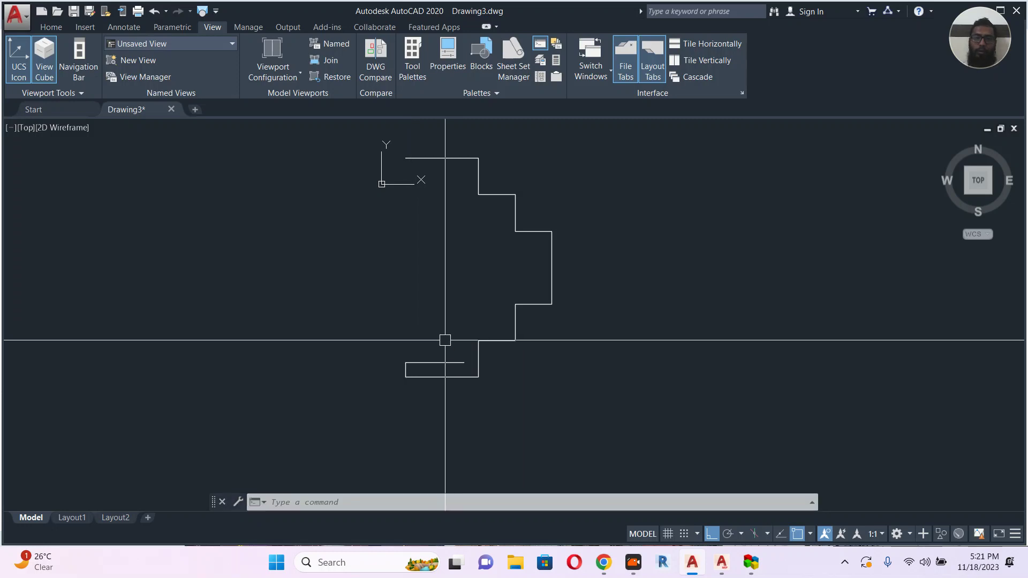
Draw a polyline from the top line's left end, 10 units down, right, and down to the lower inner segment's right end.
type("p")
key("Return")
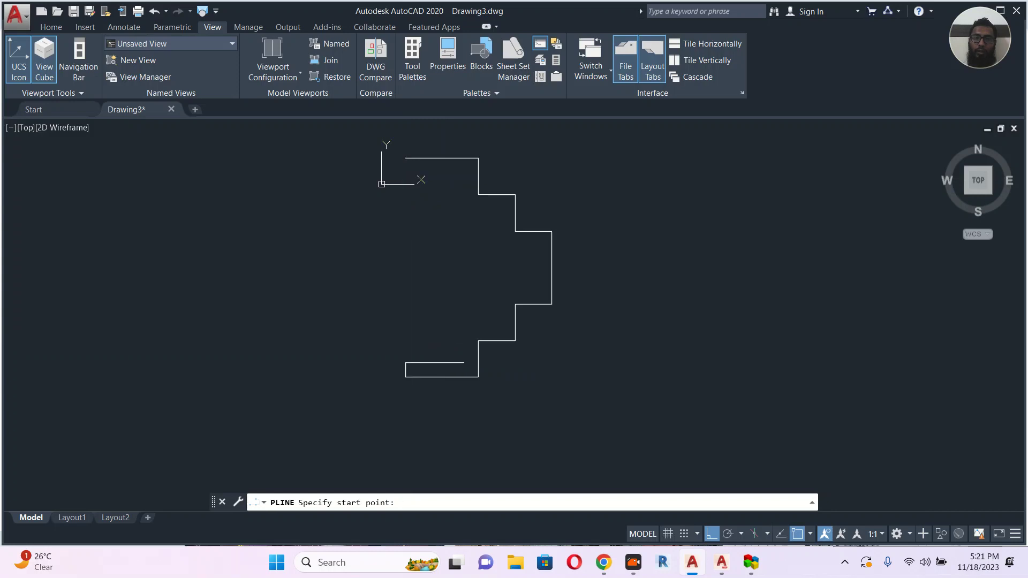
left_click(405, 158)
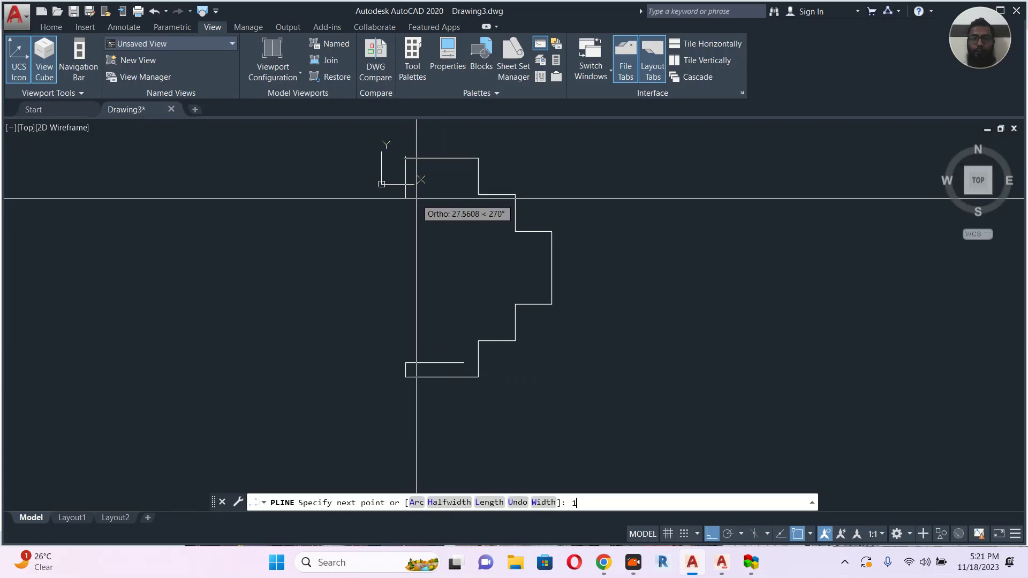
type("10")
key("Return")
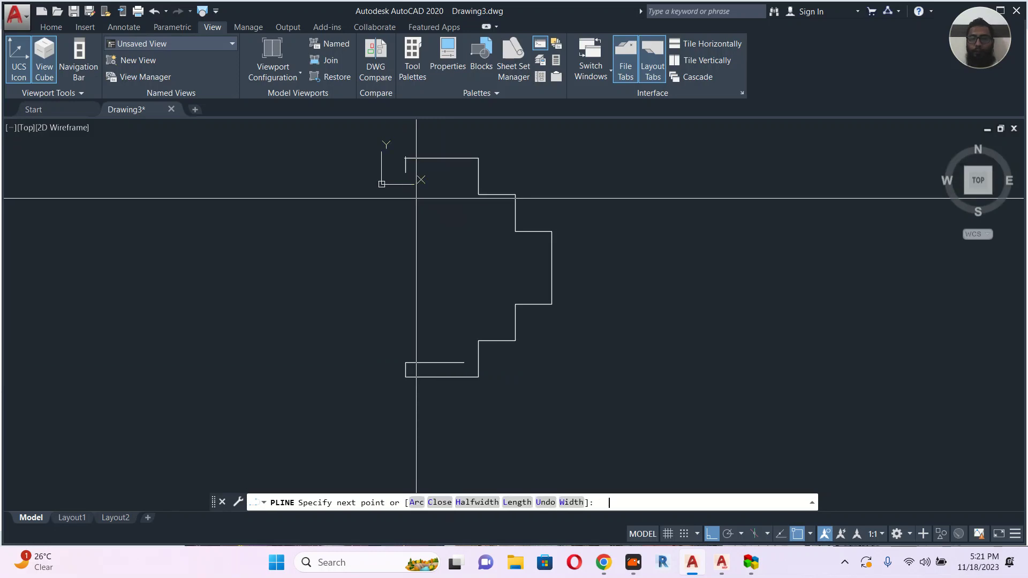
left_click(463, 363)
key("Return")
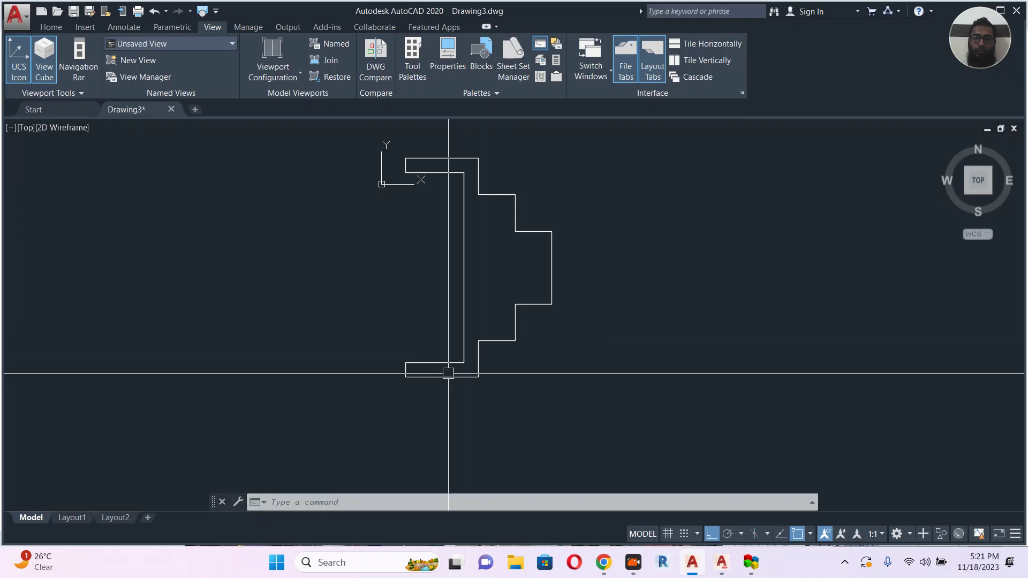
Fillet the lower inner corner to join the long inner vertical segment with the lower inner horizontal segment.
type("f")
key("Return")
left_click(447, 359)
left_click(463, 345)
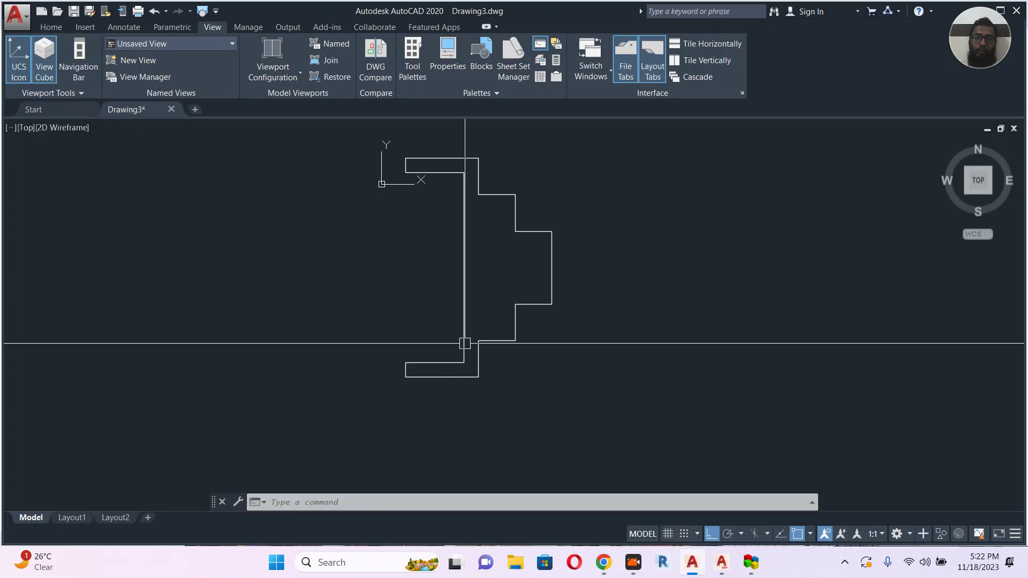
key("Return")
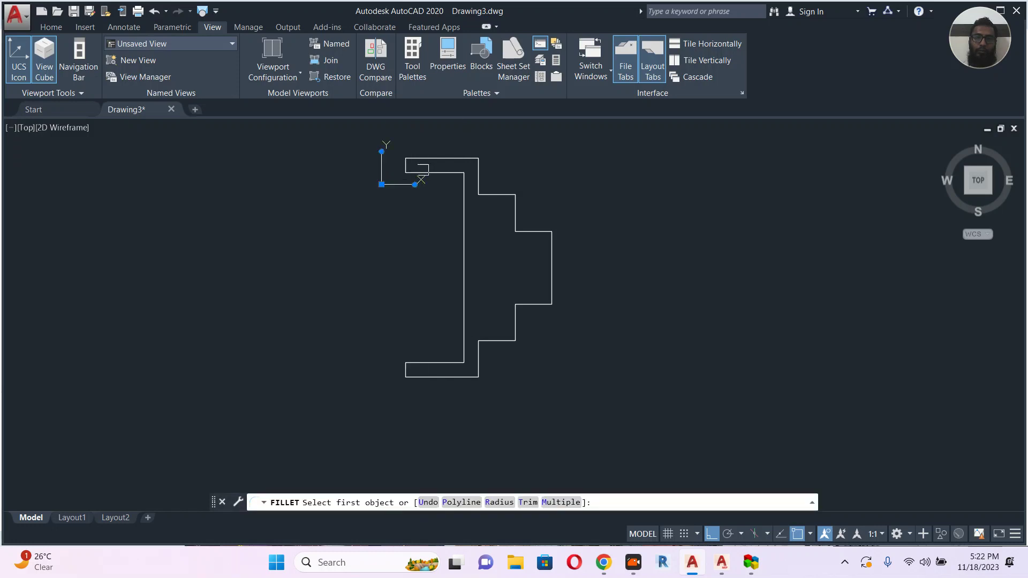
scroll(417, 165, "up", 2)
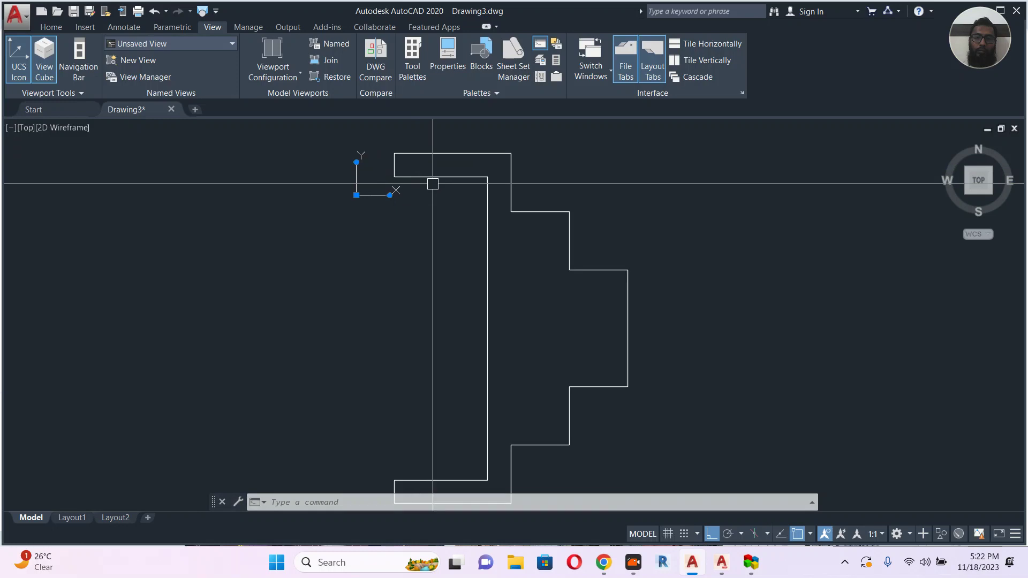
left_click(423, 177)
left_click(399, 170)
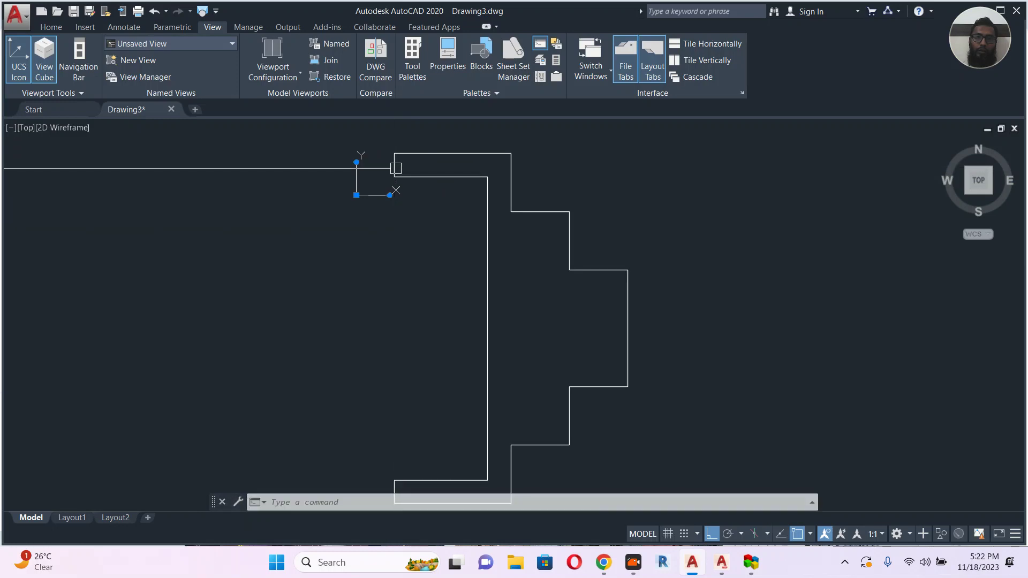
left_click(410, 154)
key("Escape")
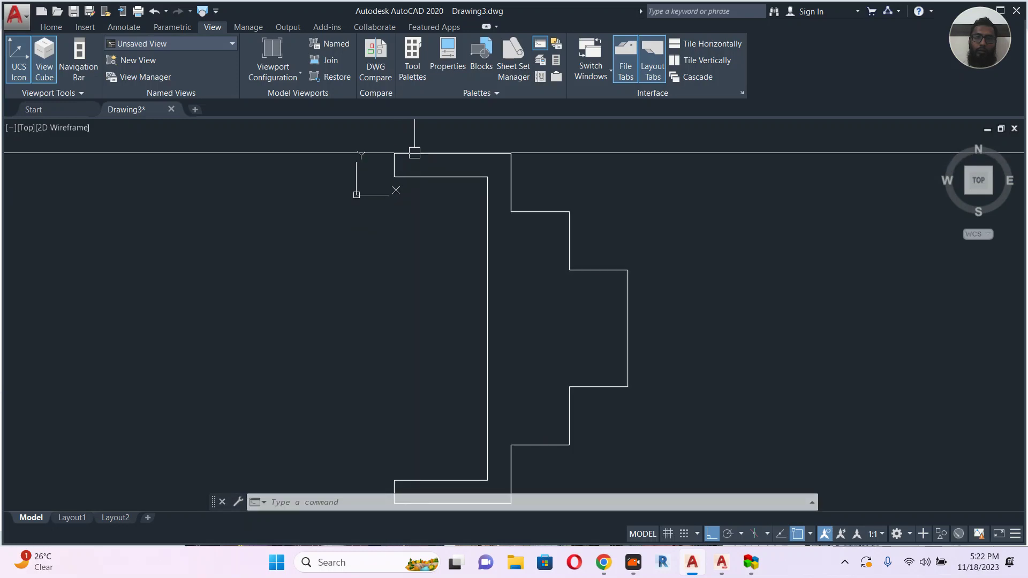
Fillet the profile's upper-left corner between the short end segment and the top horizontal line to close the outline.
key("space")
left_click(395, 163)
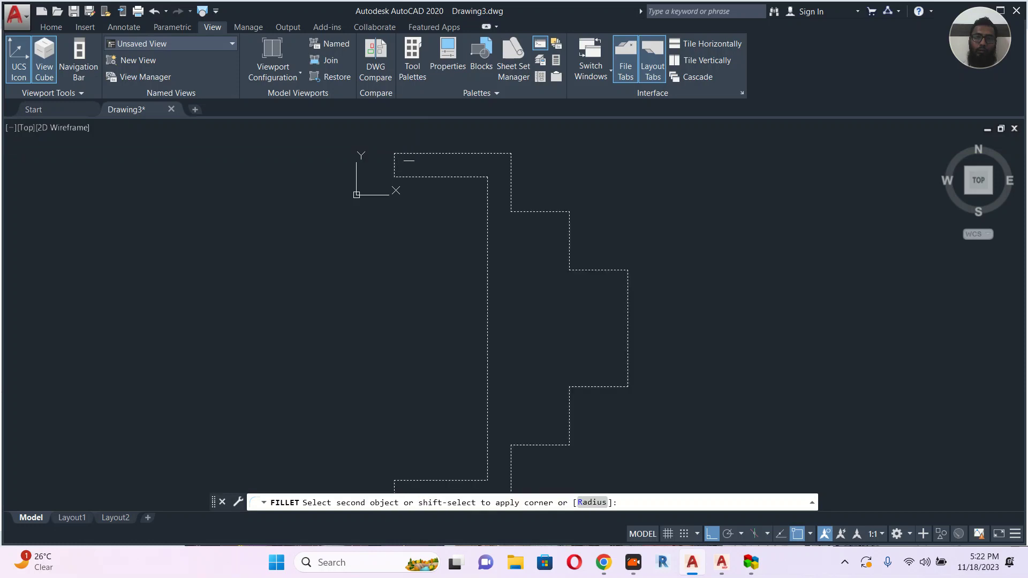
left_click(408, 154)
left_click(407, 154)
scroll(407, 154, "down", 4)
key("Escape")
mouse_move(542, 261)
middle_mouse_down()
mouse_move(490, 323)
mouse_move(471, 308)
mouse_move(464, 336)
middle_mouse_up()
Draw a horizontal polyline about 750 units long to the right from the profile's upper middle step corner.
type("pl")
key("Return")
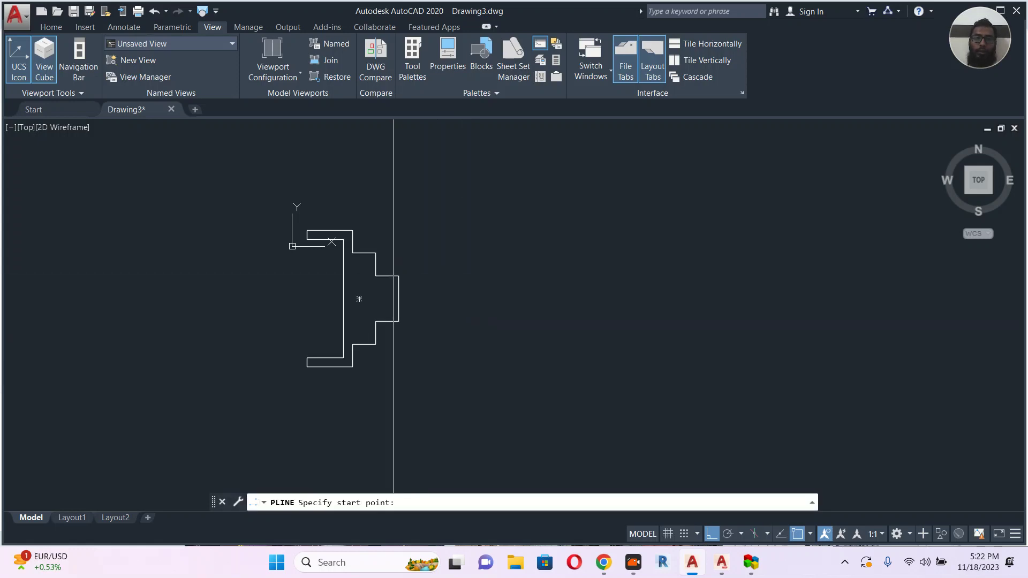
left_click(378, 255)
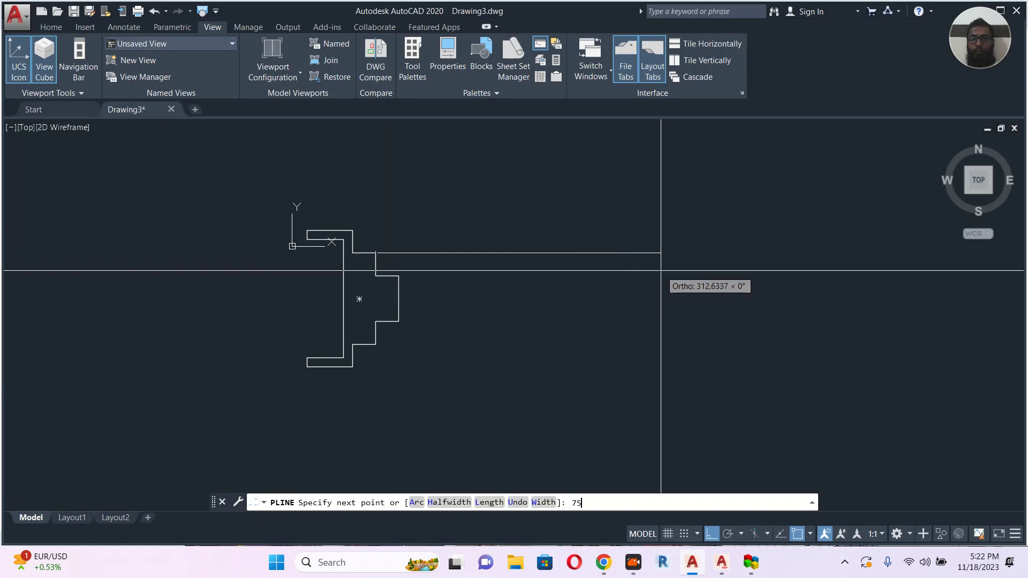
key("Return")
key("Return")
Mirror the closed profile about a vertical axis through the long horizontal line's midpoint, keeping the original.
scroll(597, 307, "down", 5)
middle_click_drag(597, 307, 543, 325)
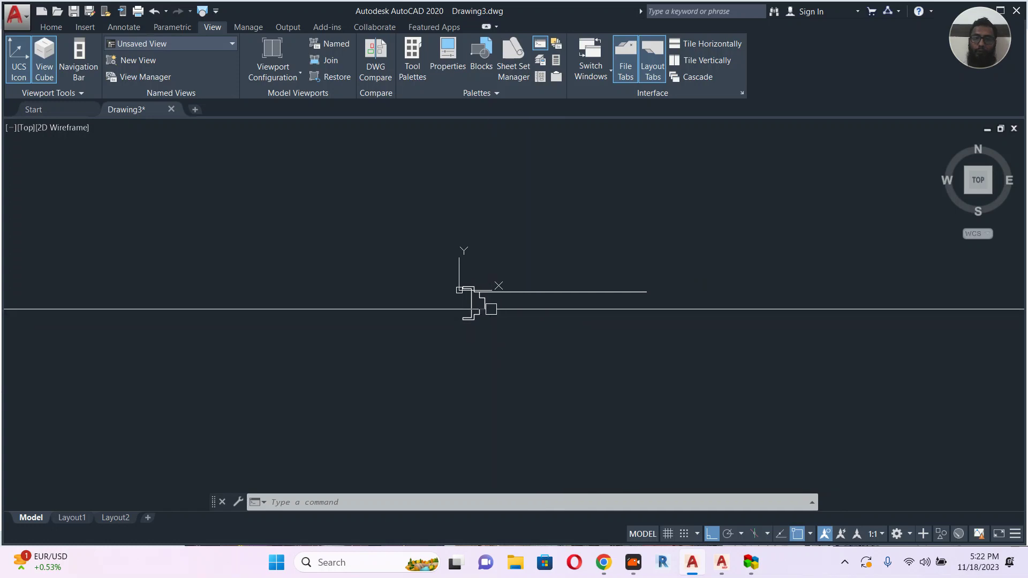
left_click(494, 313)
type("mi")
key("Return")
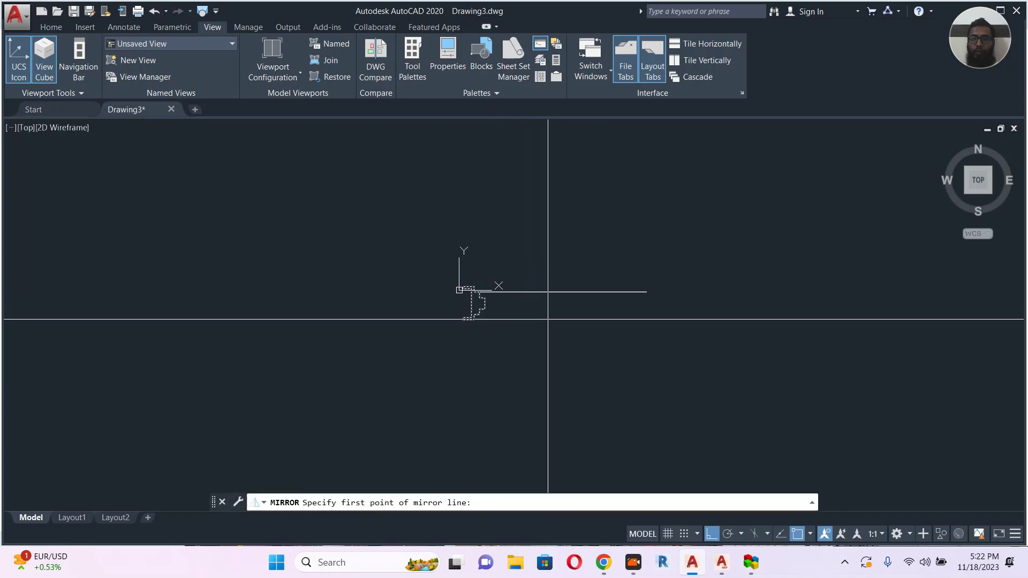
left_click(563, 292)
left_click(559, 342)
key("Return")
left_click(422, 200)
left_click(688, 335)
middle_click_drag(700, 341, 621, 347)
key("Return")
left_click(603, 362)
key("Escape")
Move both profiles and the connecting line horizontally about 660 units to the right, away from the origin.
left_click(336, 226)
left_click(673, 349)
type("m")
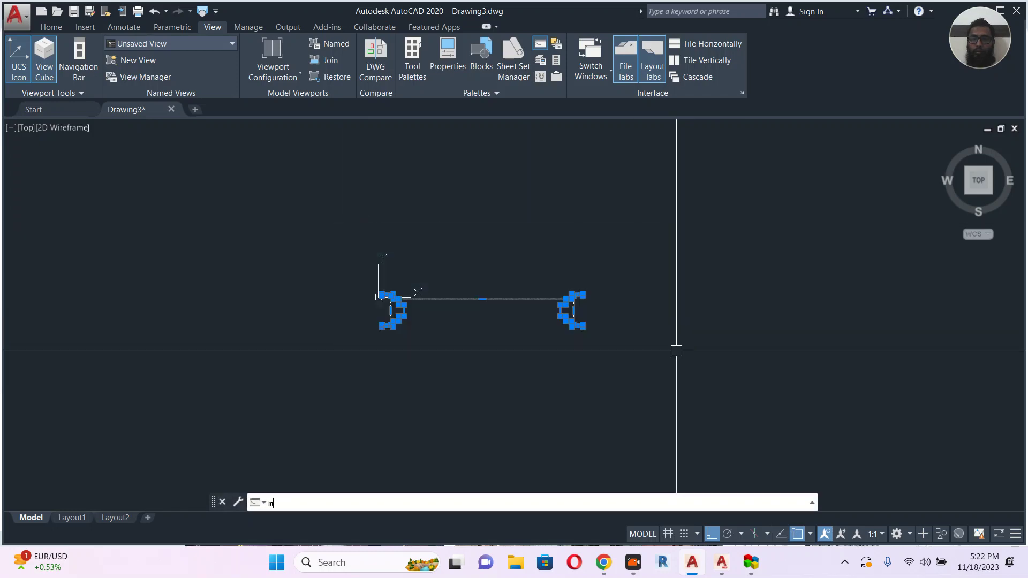
key("Return")
left_click(576, 353)
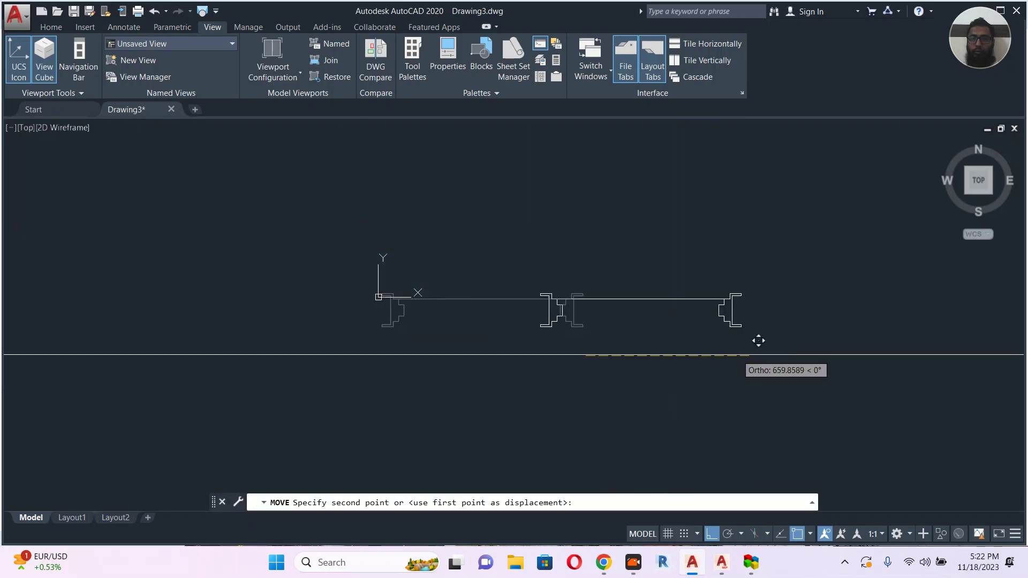
left_click(741, 351)
Rotate the long connecting line about its left end so it stands vertically above the left profile.
scroll(707, 297, "up", 2)
left_click(695, 294)
type("r")
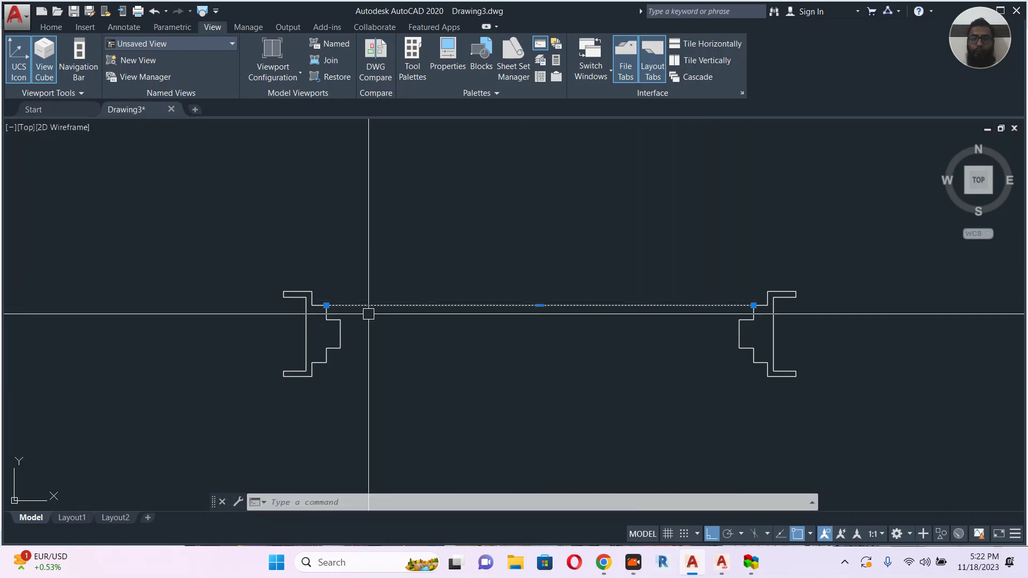
type("r")
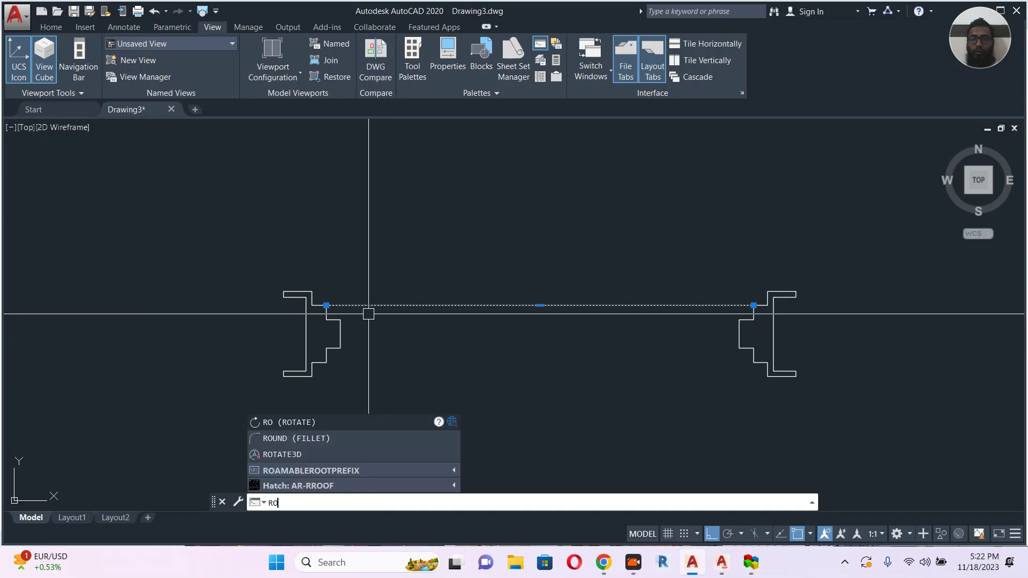
key("Return")
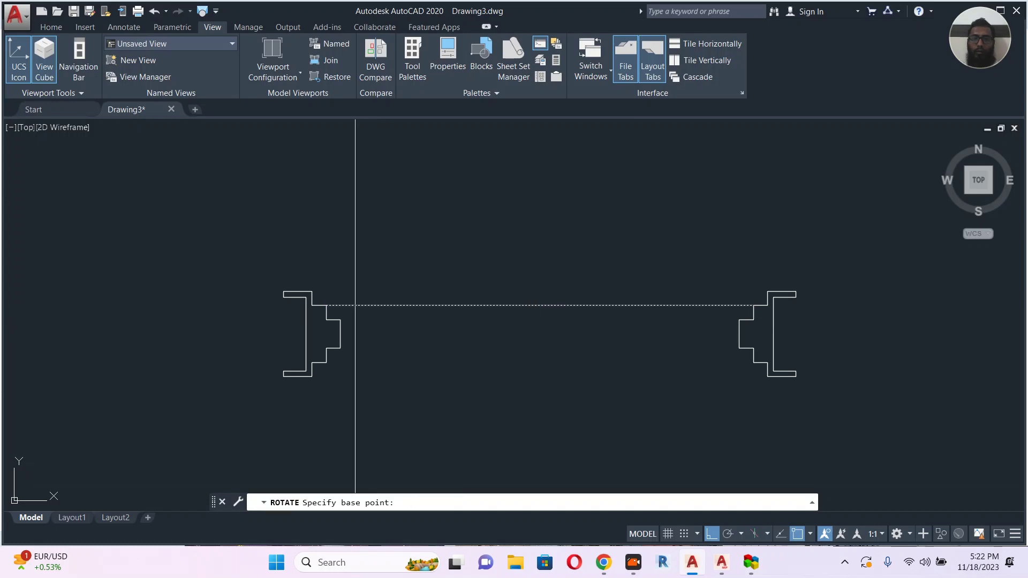
left_click(326, 305)
left_click(343, 211)
Draw a polyline from the vertical line's upper end, 25 units right and straight down to just above the left profile's central step.
scroll(380, 262, "down", 5)
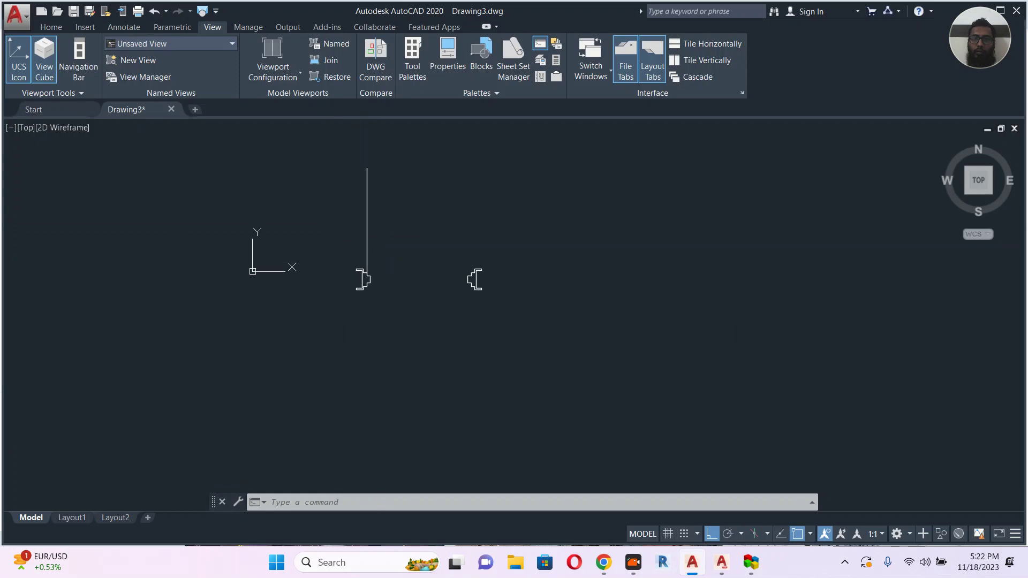
scroll(395, 247, "up", 6)
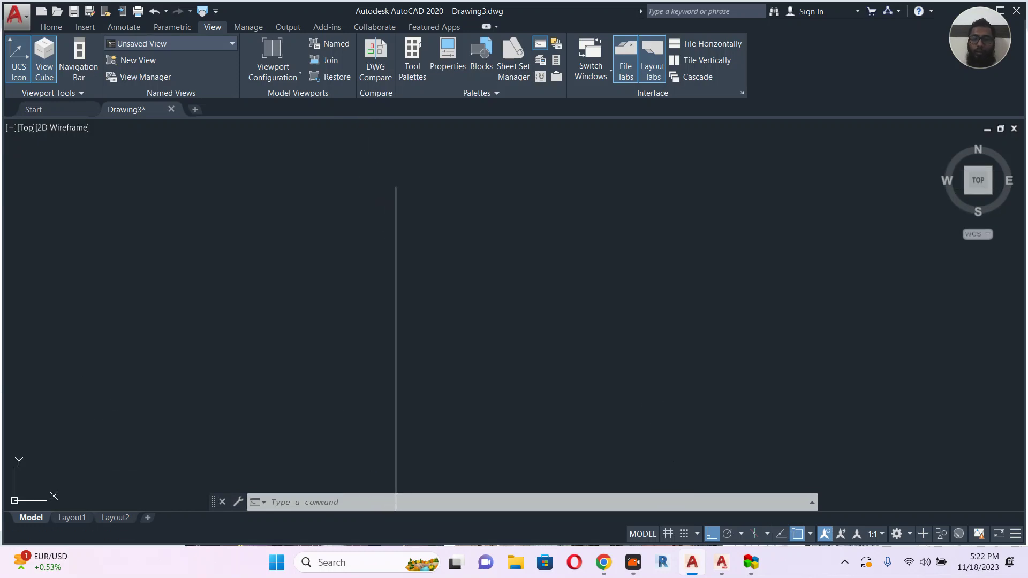
type("pl")
key("Return")
left_click(395, 187)
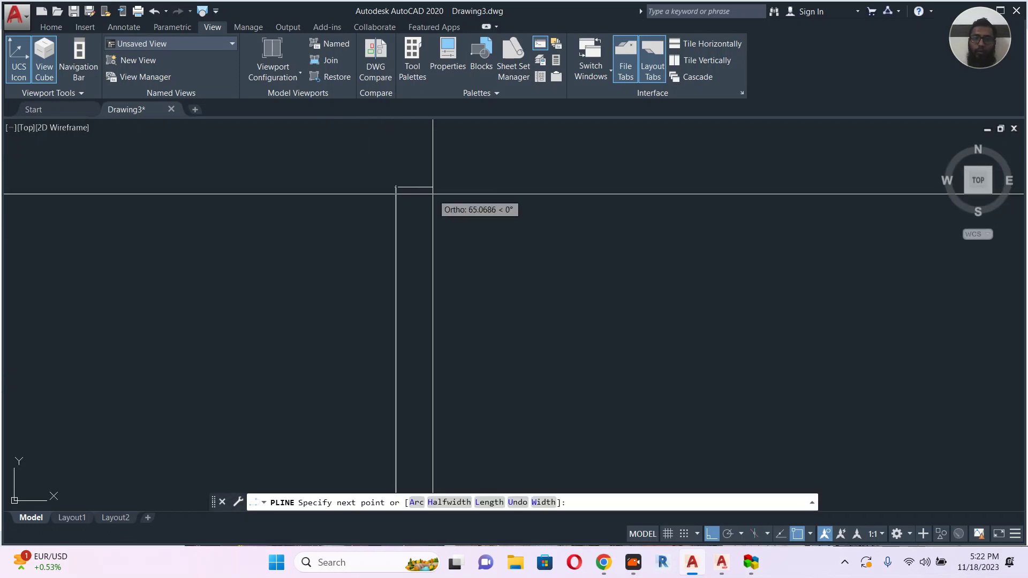
type("25")
key("Return")
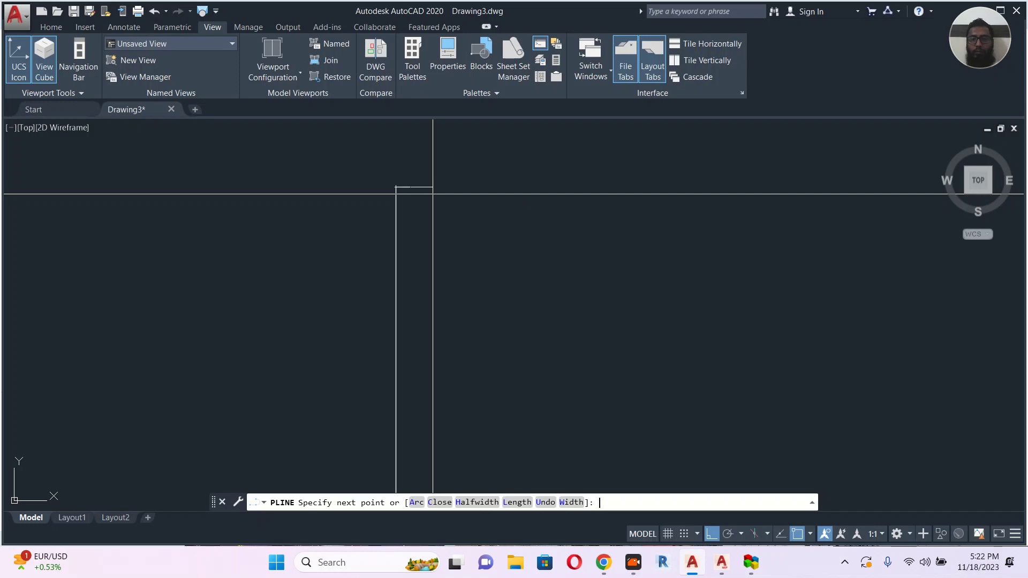
middle_click_drag(436, 280, 436, 169)
middle_click_drag(453, 289, 453, 190)
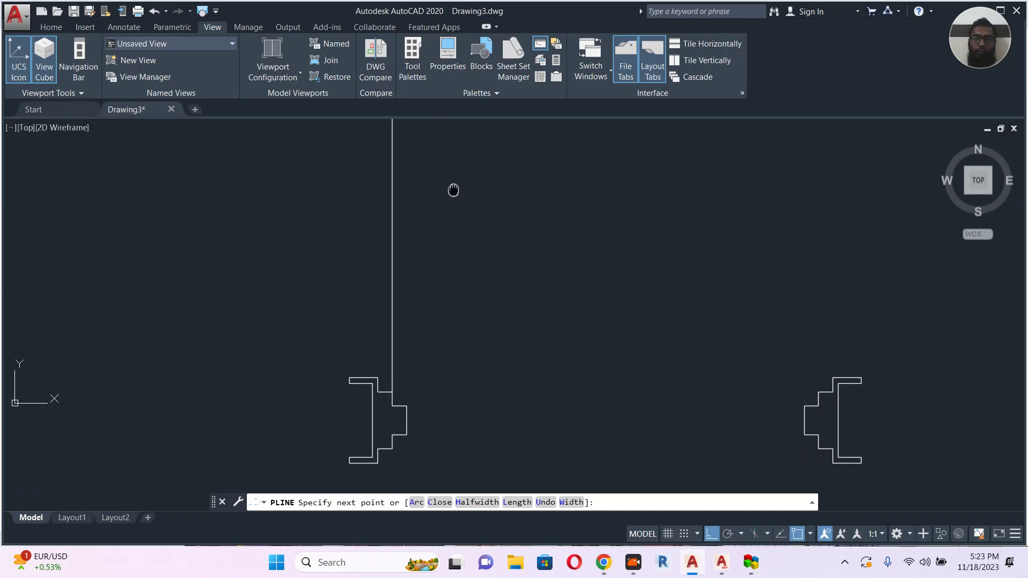
scroll(405, 388, "up", 5)
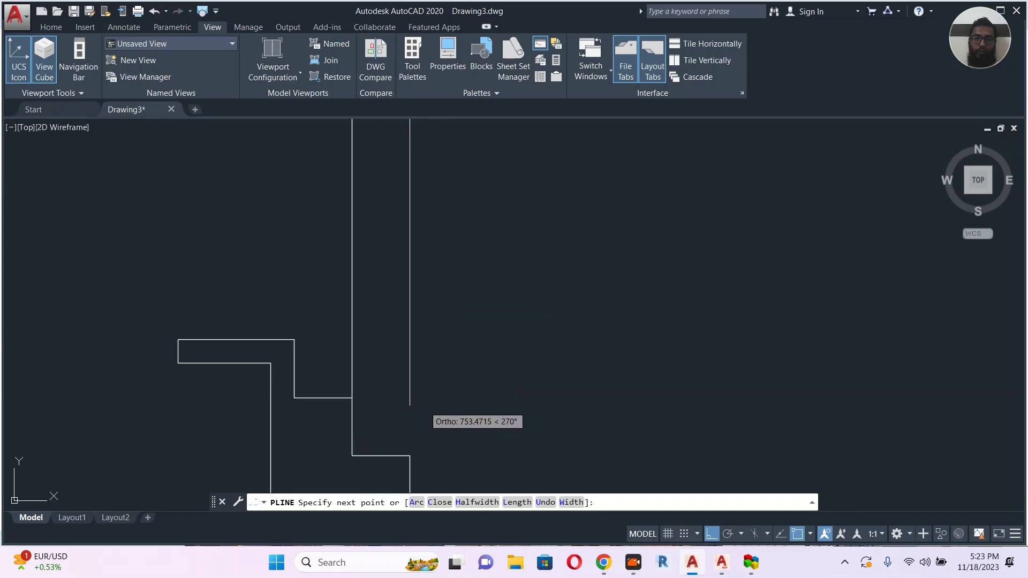
left_click(410, 406)
key("Return")
Draw a horizontal polyline from the left profile's upper middle step corner to the right, crossing the new vertical segment.
type("pl")
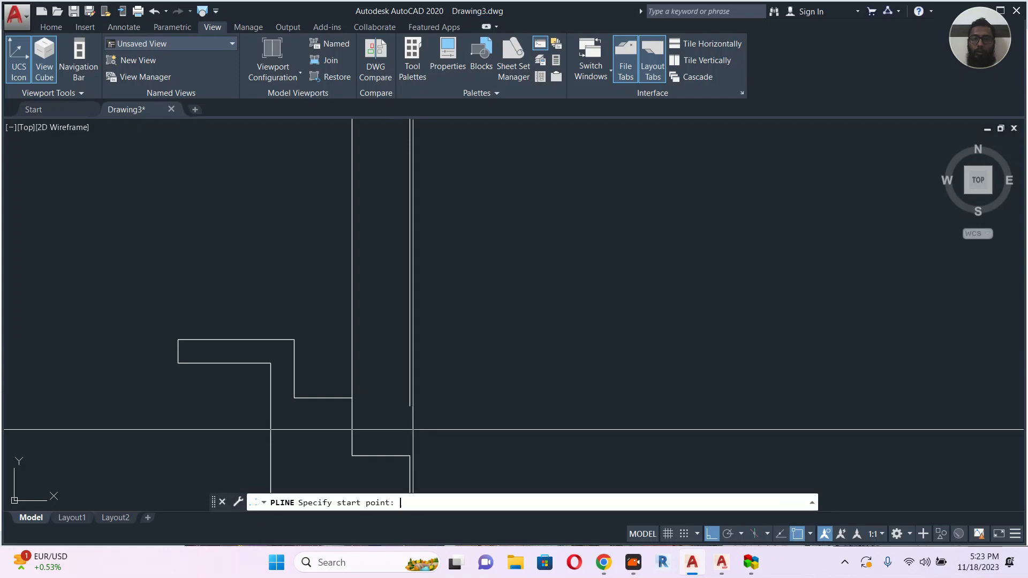
left_click(352, 398)
left_click(477, 398)
key("Return")
Fillet the horizontal polyline with the right-hand vertical segment to form a sharp lower corner.
type("f")
key("Return")
left_click(395, 398)
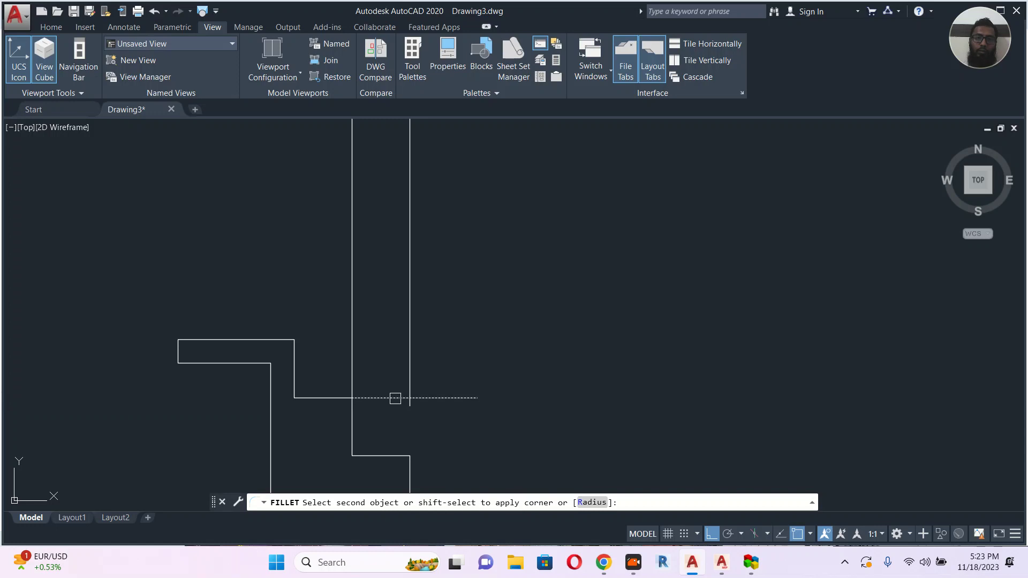
left_click(406, 372)
left_click(397, 399)
Fillet the horizontal polyline with the leaf's left vertical line into a sharp lower corner, closing the door leaf outline.
type("f")
key("Return")
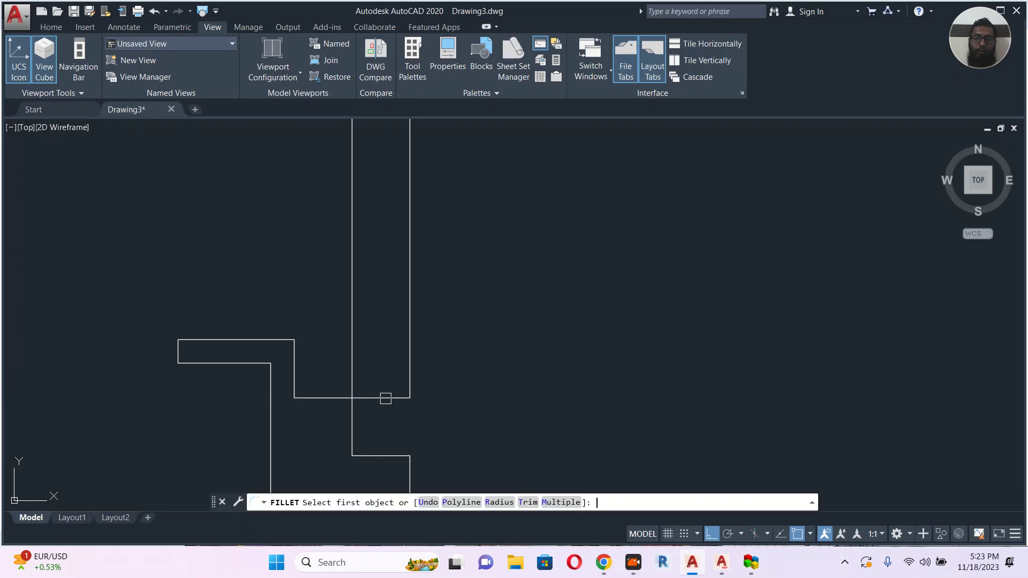
left_click(382, 398)
left_click(358, 372)
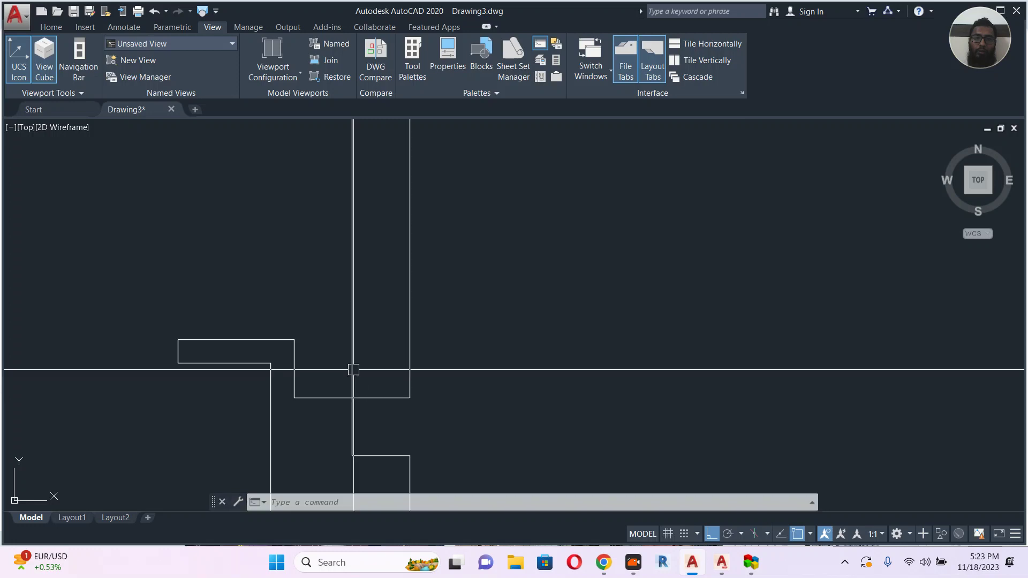
left_click(355, 367)
scroll(390, 379, "down", 3)
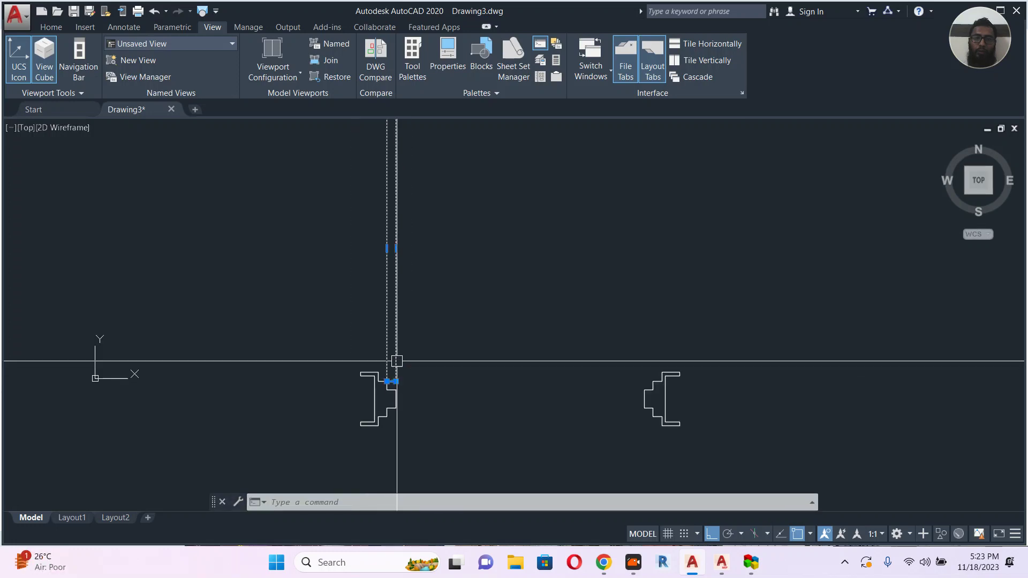
scroll(461, 324, "down", 2)
scroll(466, 337, "up", 1)
scroll(466, 356, "up", 4)
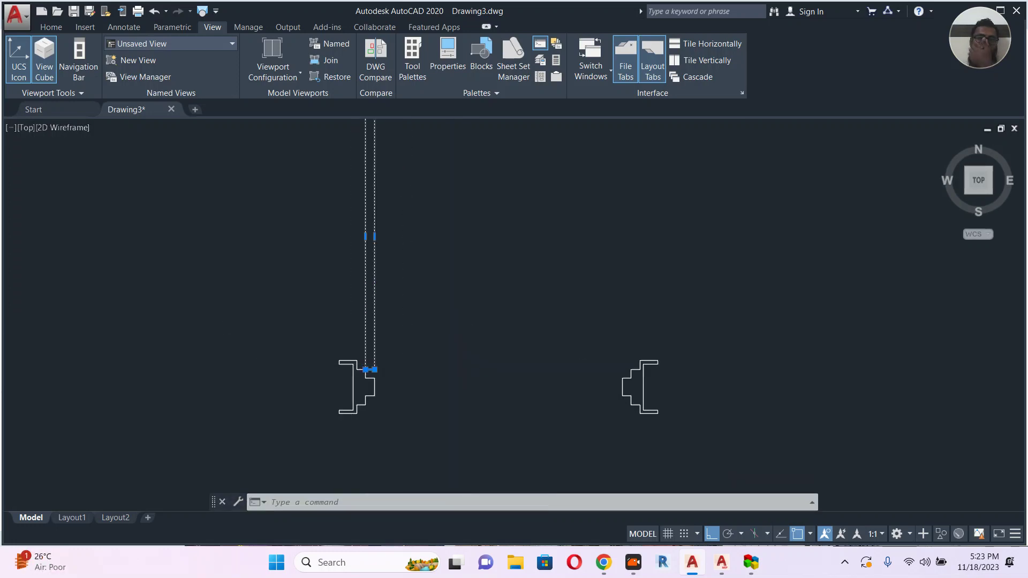
key("Escape")
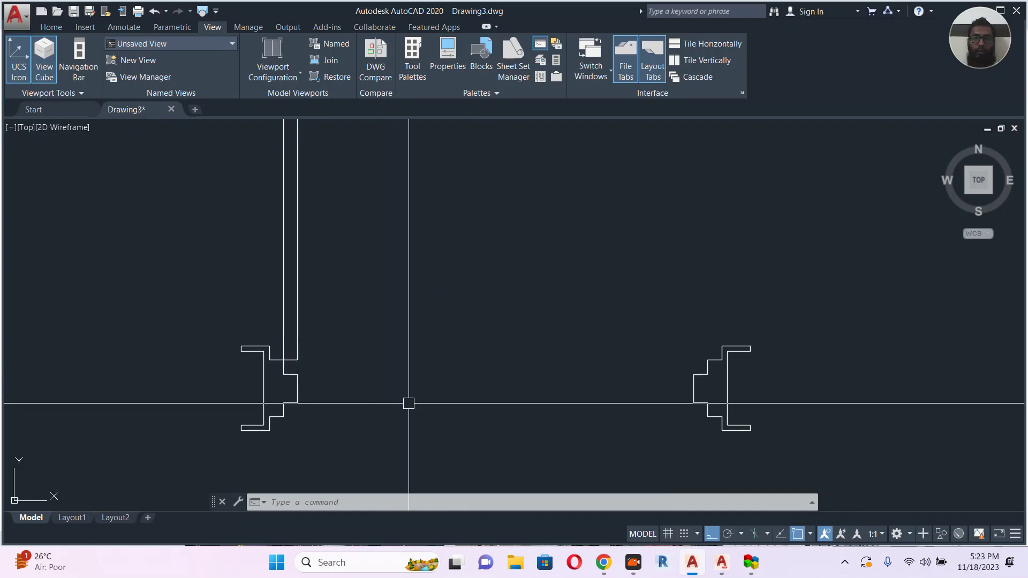
Draw a rectangle across the opening from the left profile's upper inner corner to the right profile's lower inner corner.
type("r")
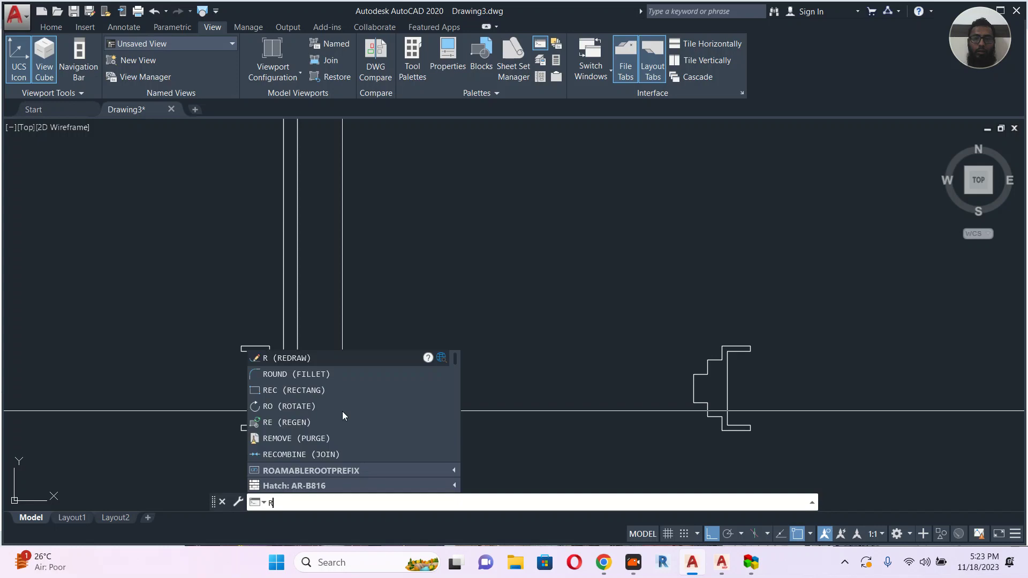
key("Return")
scroll(321, 368, "down", 3)
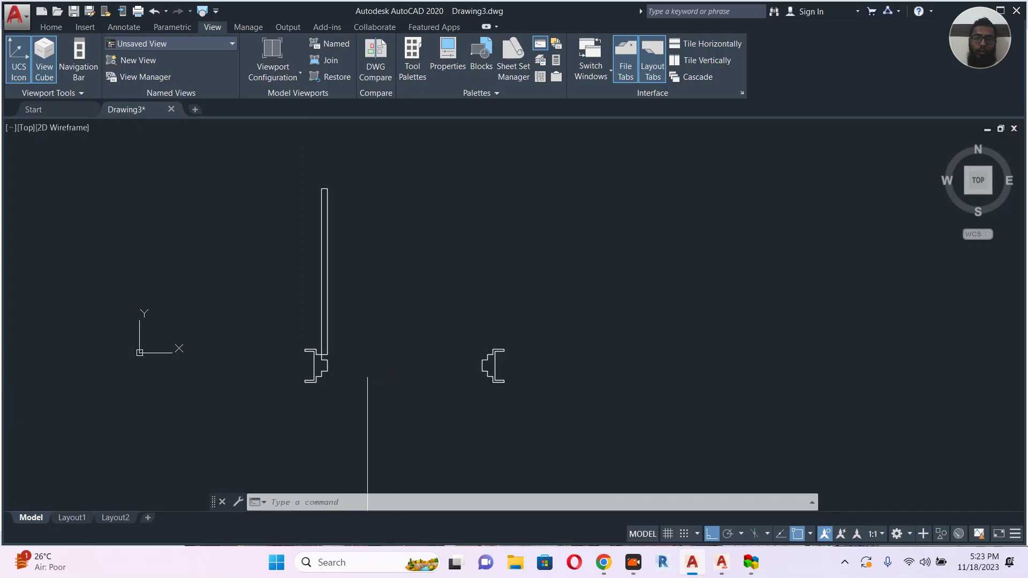
scroll(338, 365, "up", 2)
type("rec")
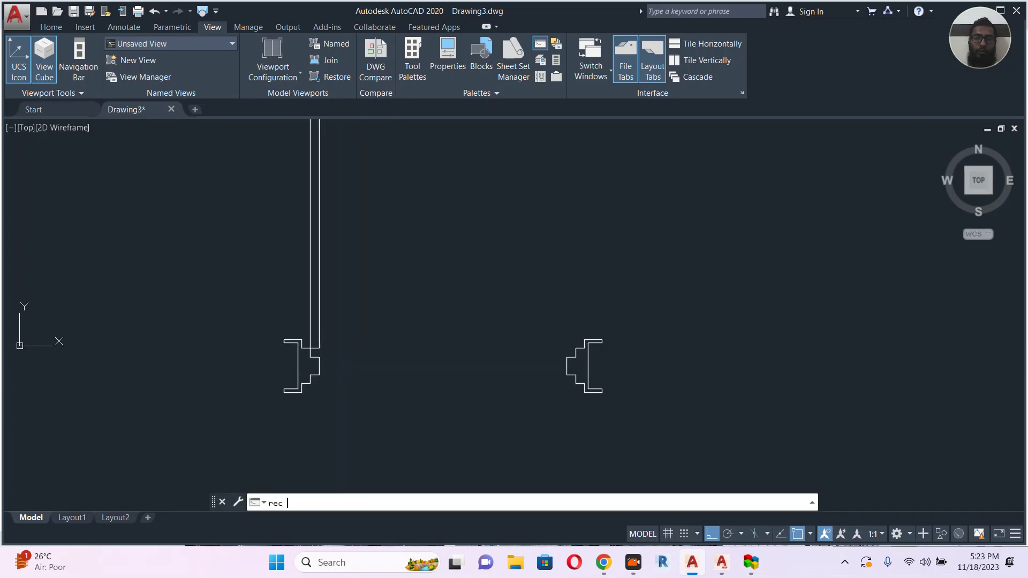
key("Return")
scroll(339, 366, "up", 4)
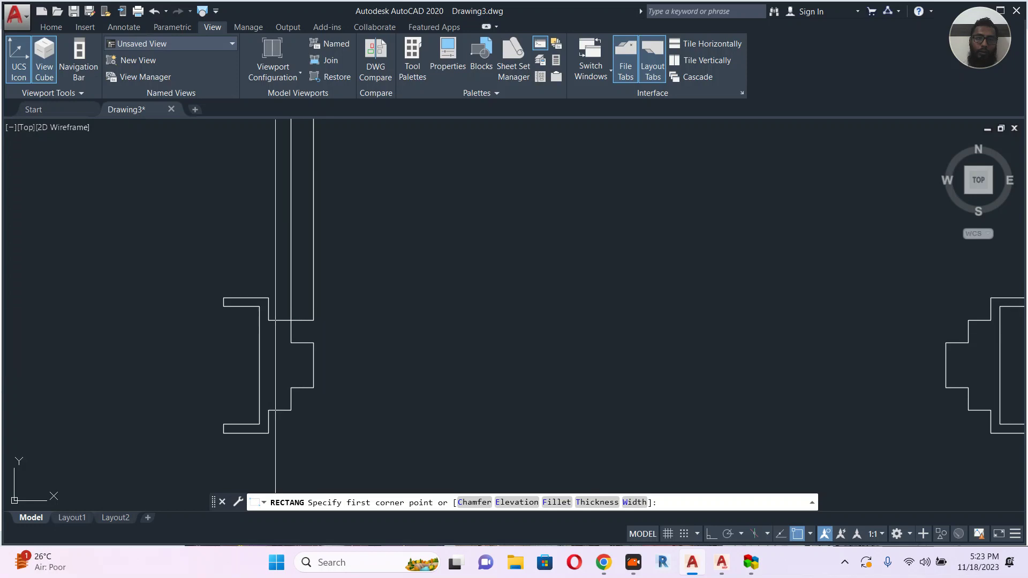
left_click(268, 298)
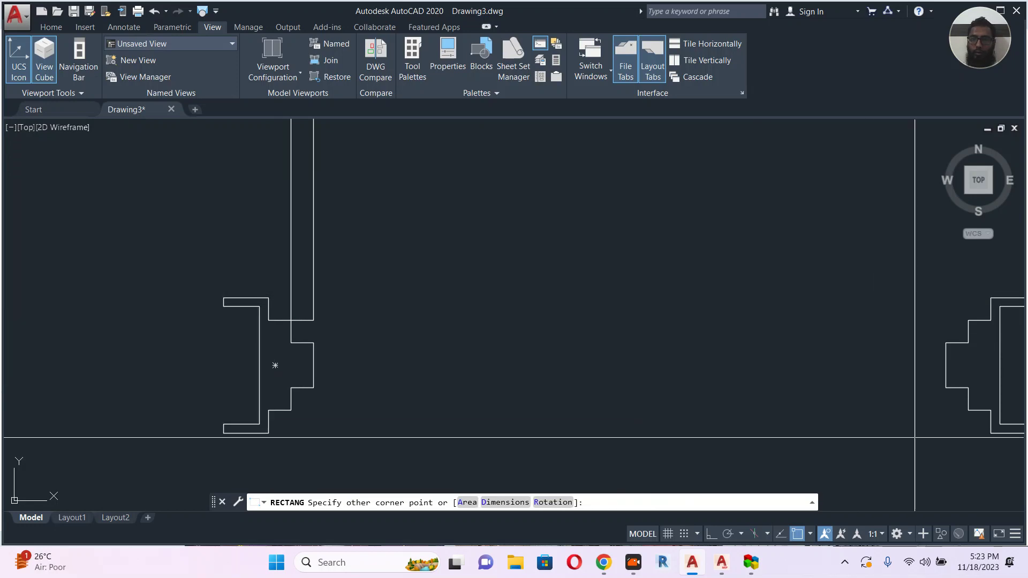
left_click(991, 433)
Set the opening rectangle's colour to grey index colour 8.
left_click(648, 292)
left_click(608, 301)
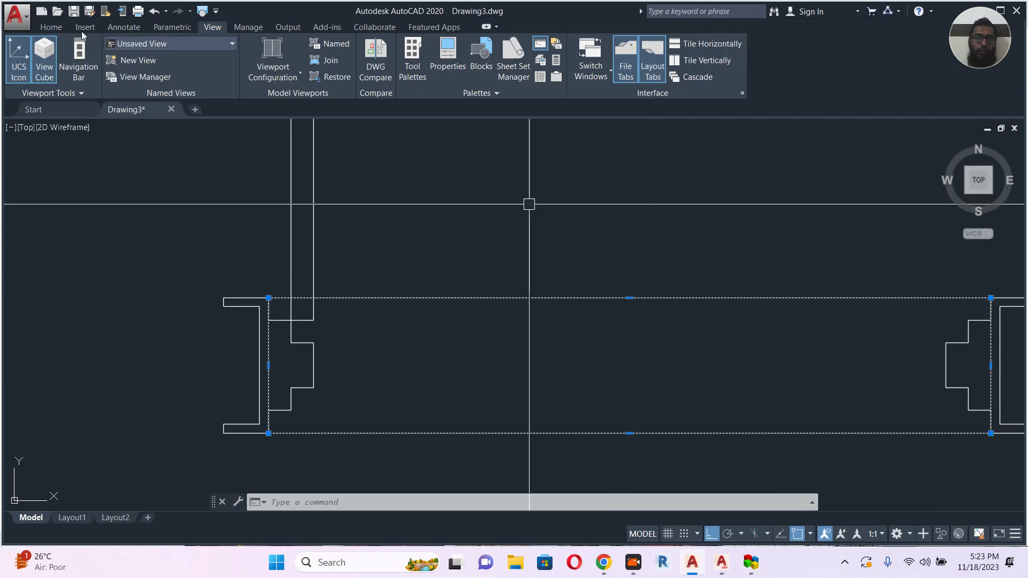
left_click(49, 27)
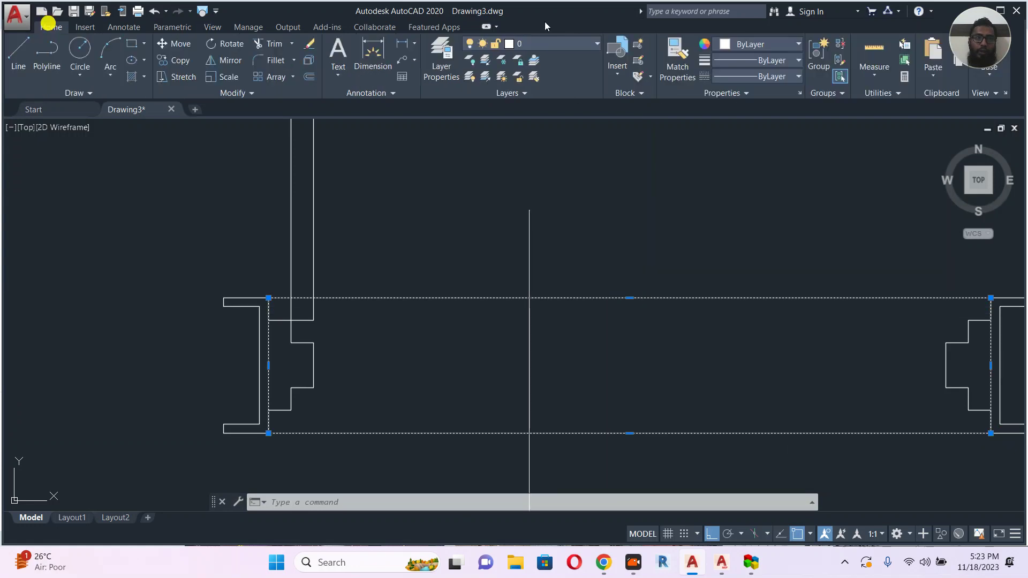
left_click(775, 44)
left_click(818, 180)
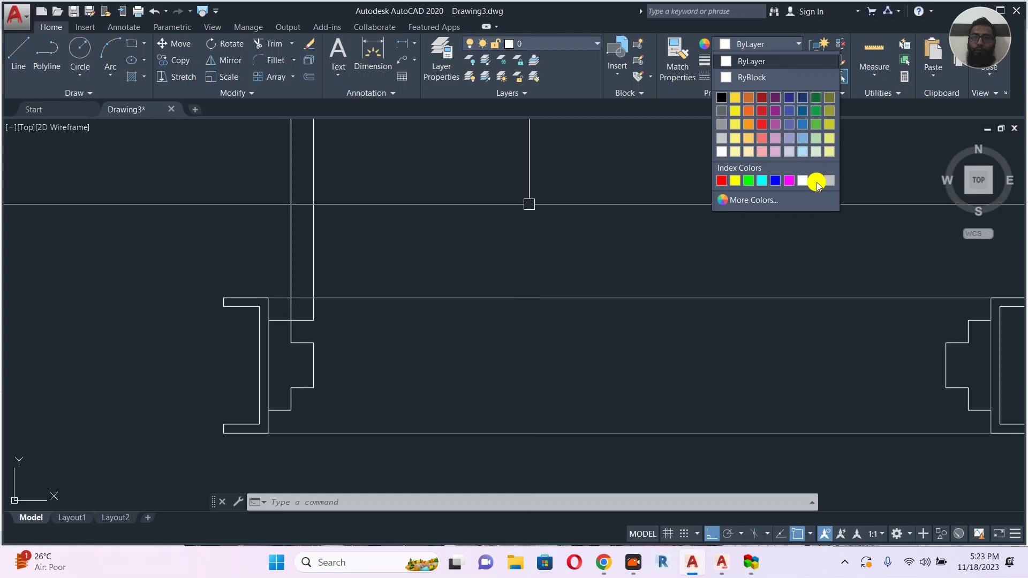
key("Escape")
Send the grey opening rectangle to the back of the draw order, behind the frame profiles and leaf.
scroll(403, 246, "down", 6)
middle_click_drag(481, 296, 519, 362)
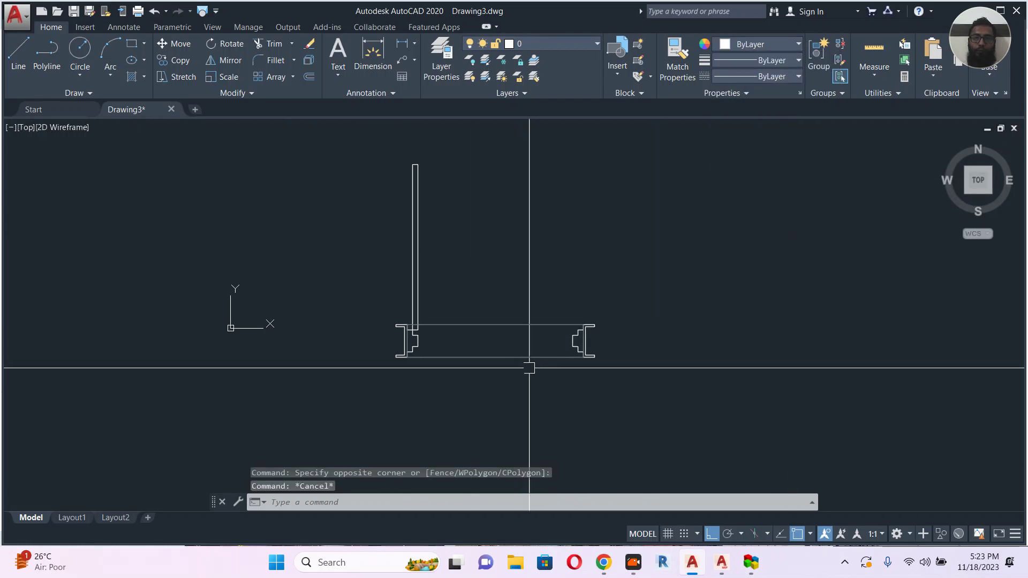
scroll(530, 366, "up", 4)
left_click(533, 341)
right_click(533, 348)
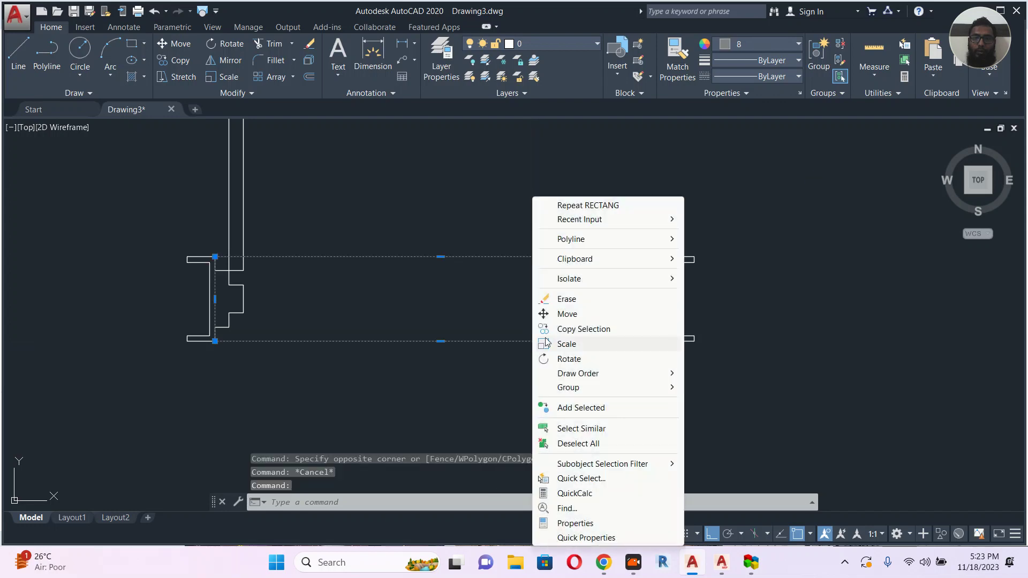
left_click(606, 370)
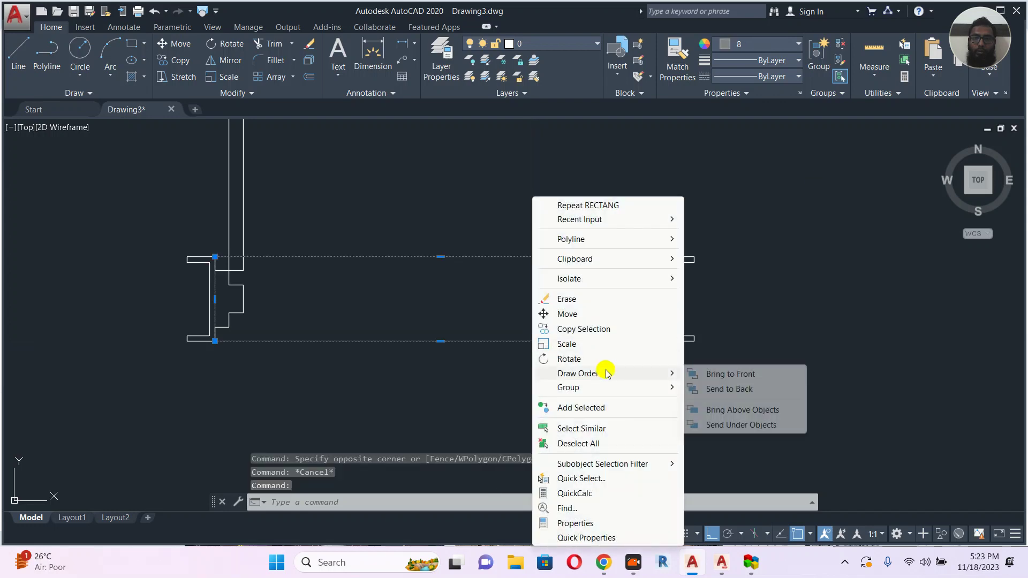
left_click(725, 389)
key("Escape")
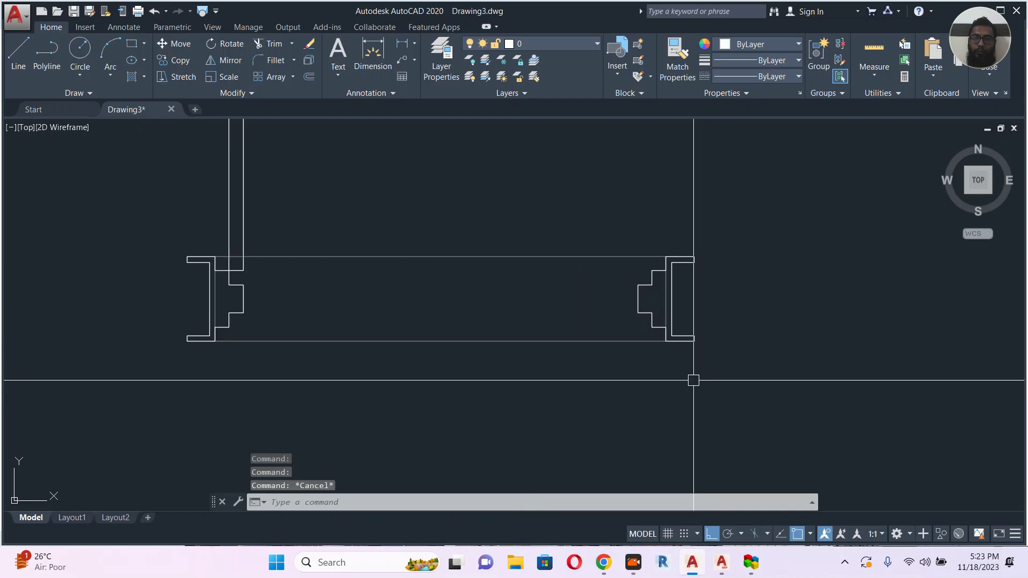
Convert the whole door drawing into a block named DYNAMIC DOOR BLOCK, with its base point at the centre of the opening.
scroll(651, 300, "up", 4)
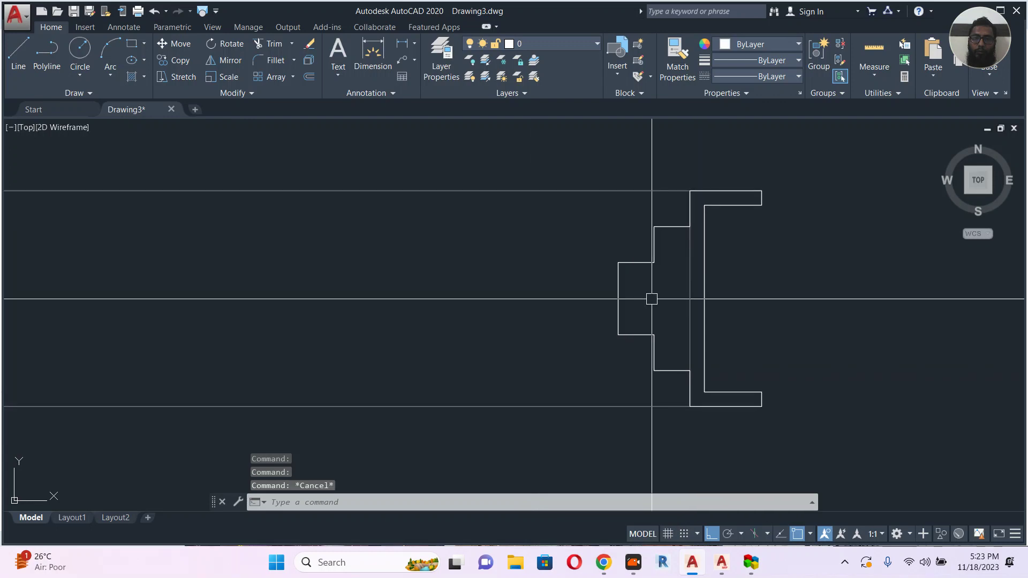
scroll(637, 314, "down", 5)
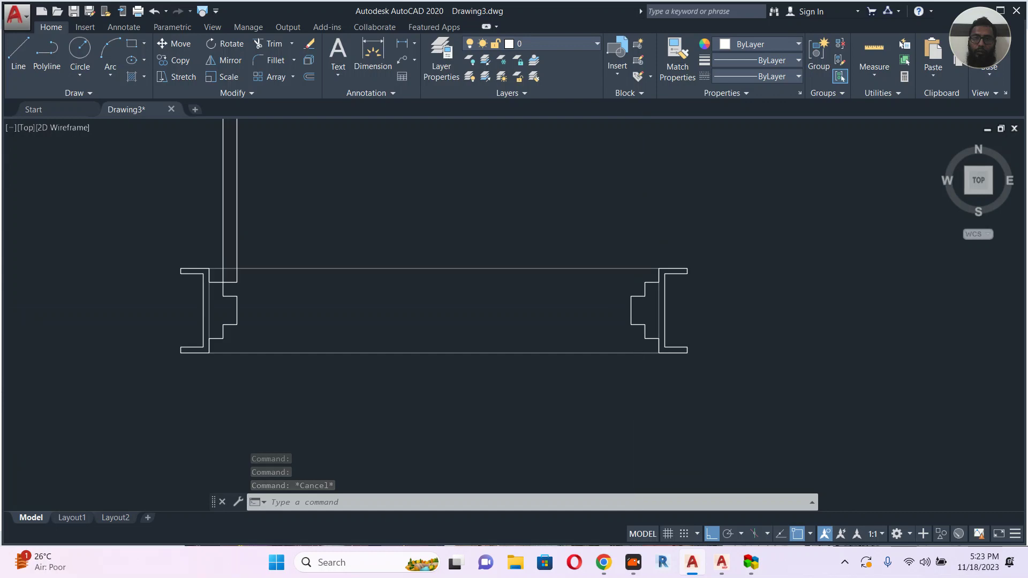
left_click(763, 174)
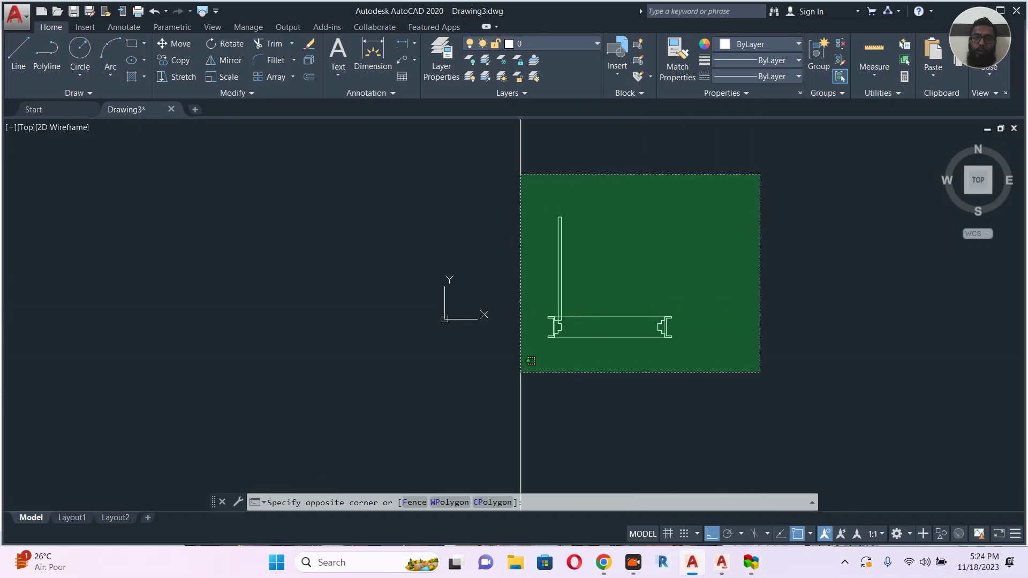
left_click(522, 367)
type("b")
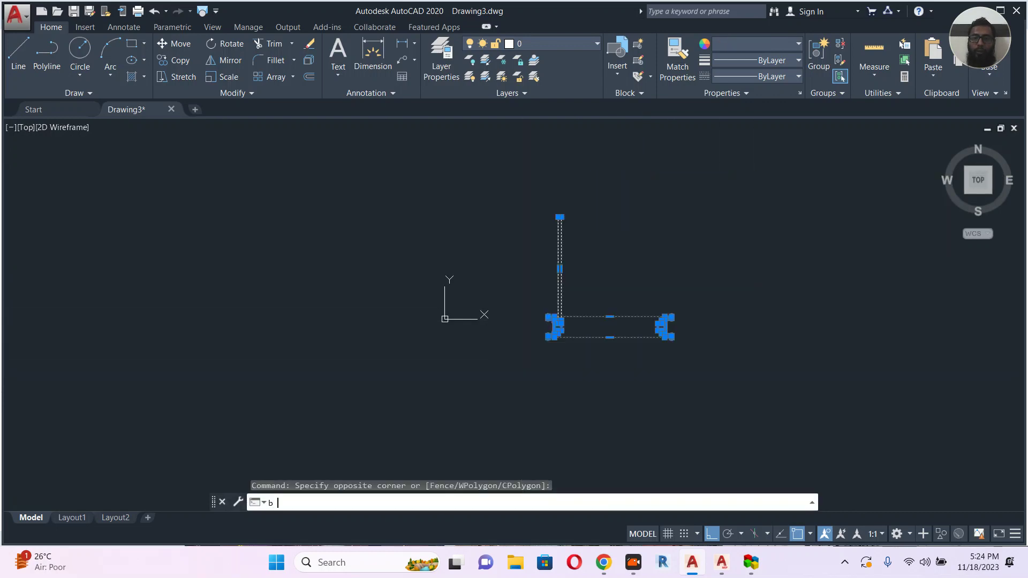
key("Return")
type("d")
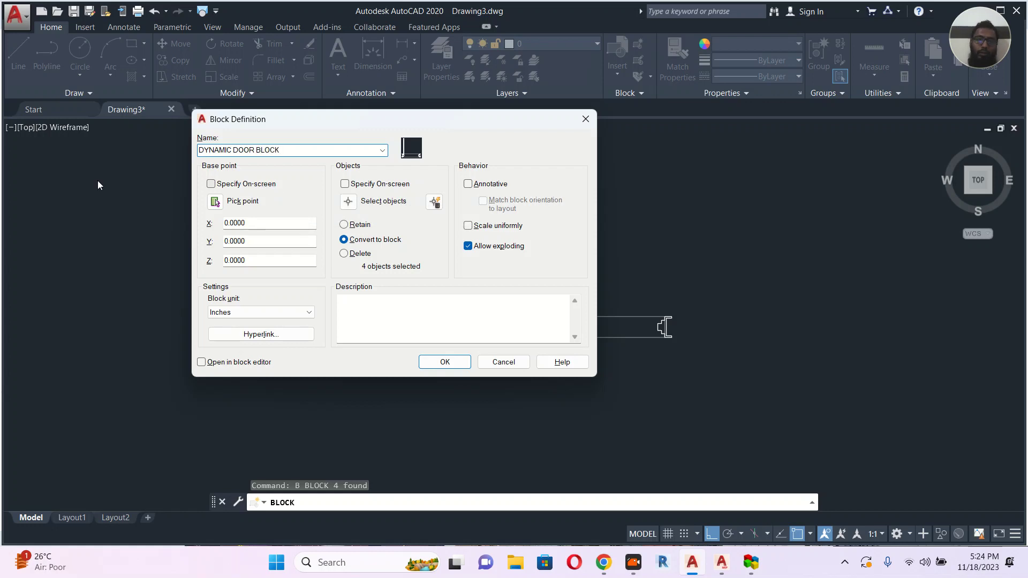
left_click(216, 203)
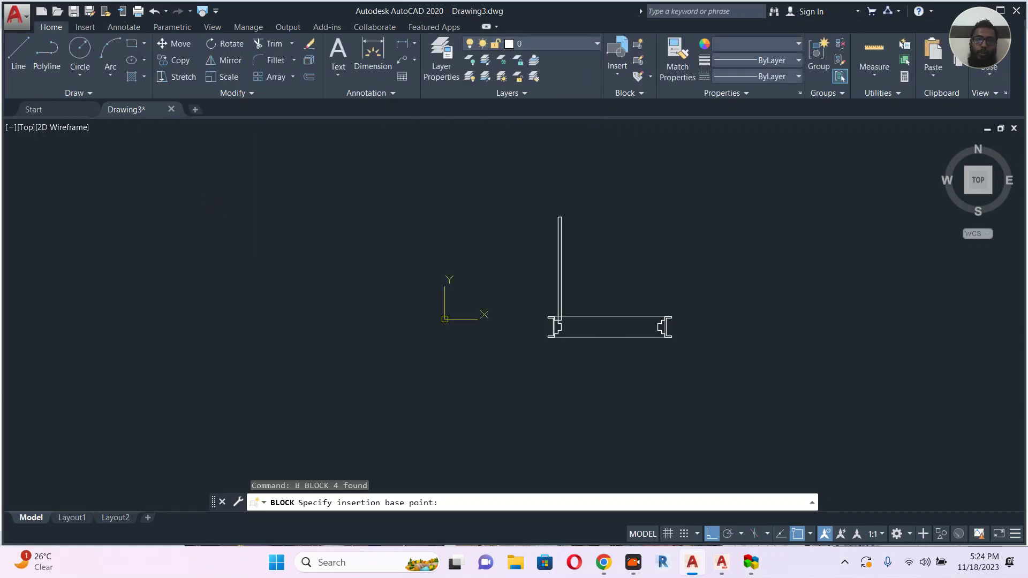
left_click(609, 327)
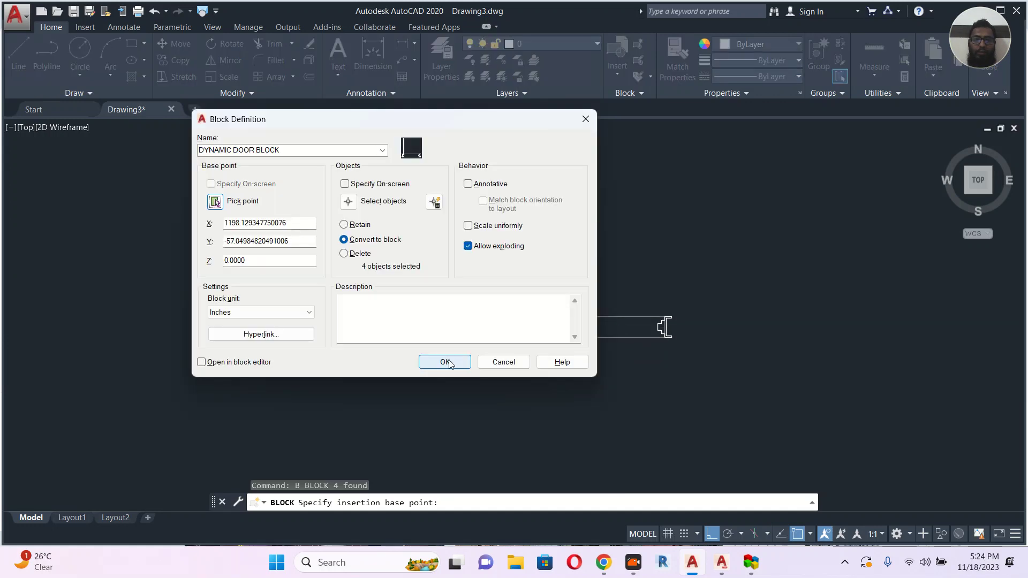
left_click(446, 362)
Open the door block in the Block Editor.
left_click(556, 279)
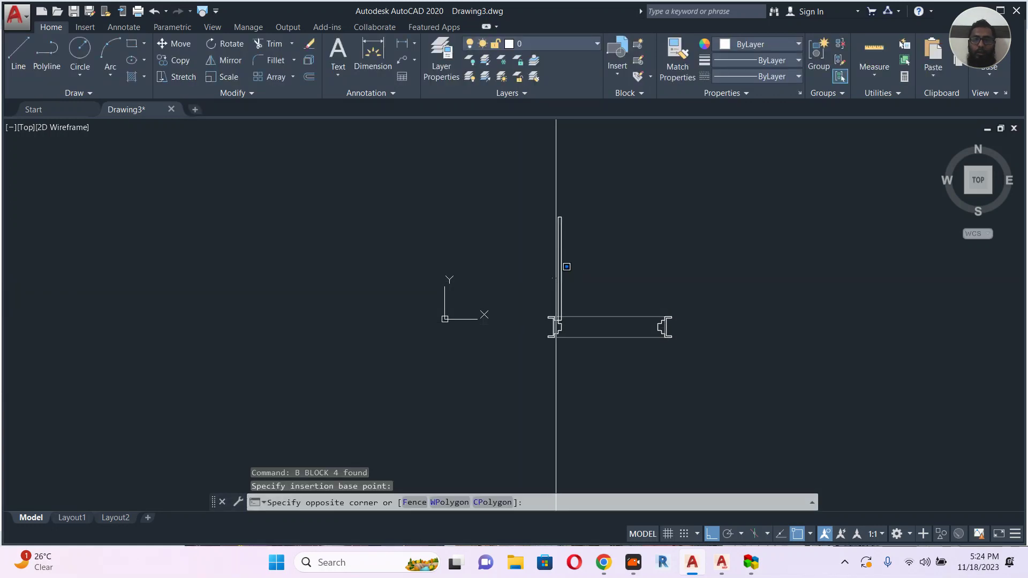
left_click(561, 259)
right_click(561, 264)
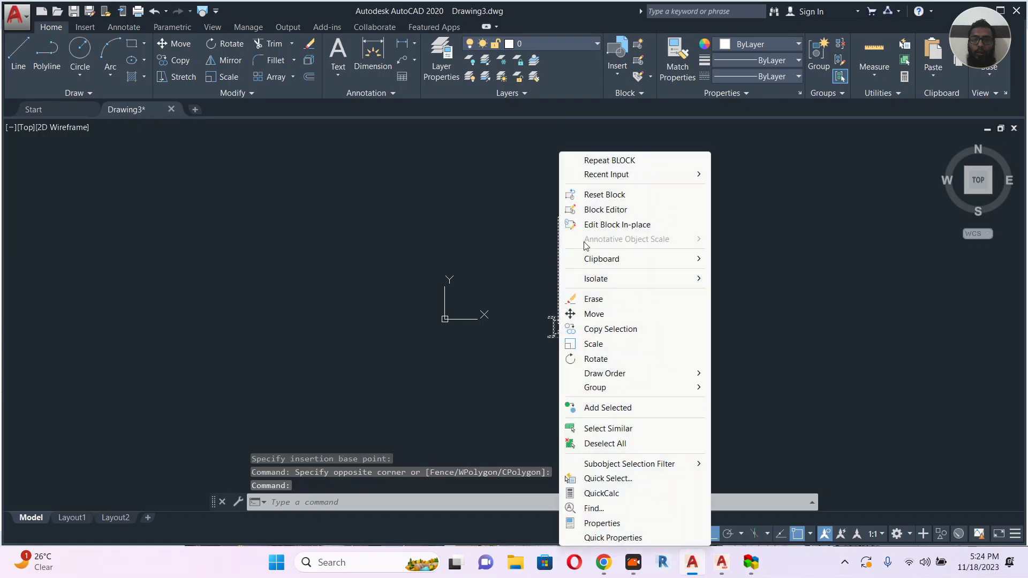
left_click(609, 214)
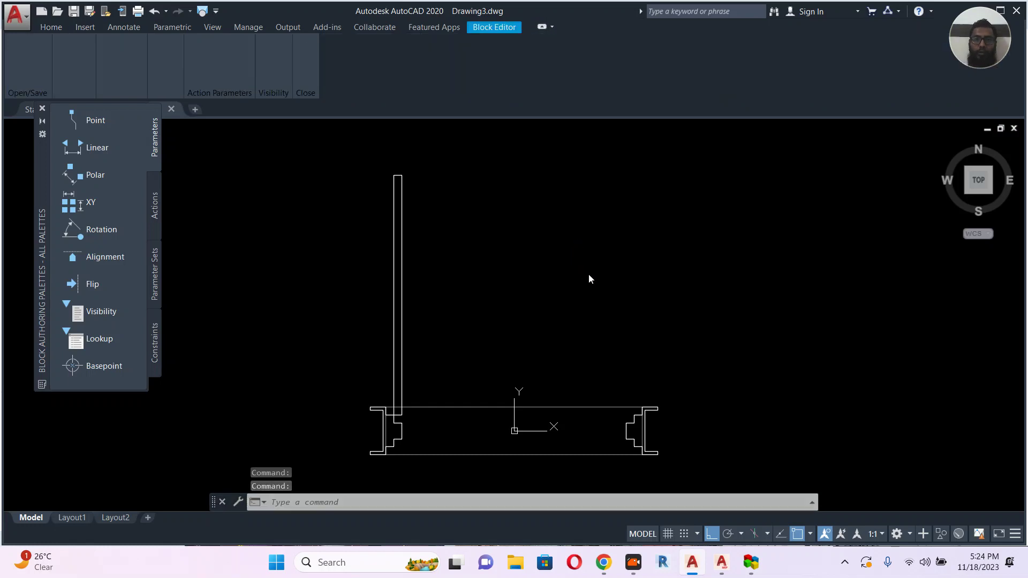
key("Escape")
left_click(584, 273)
key("Escape")
scroll(575, 347, "up", 5)
key("Escape")
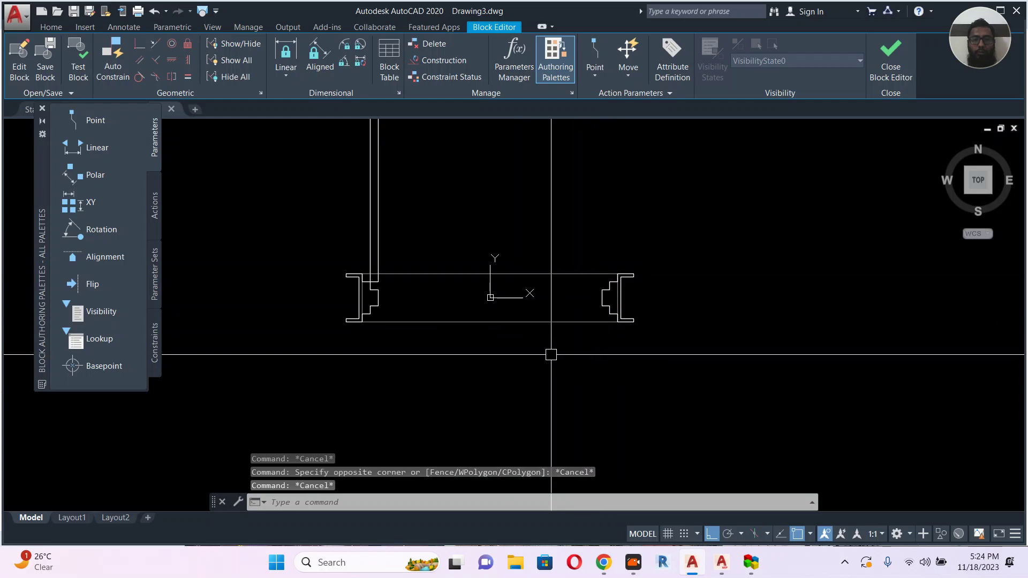
Create a wipeout from the grey opening rectangle using the Polyline option, keeping the original polyline.
type("wip")
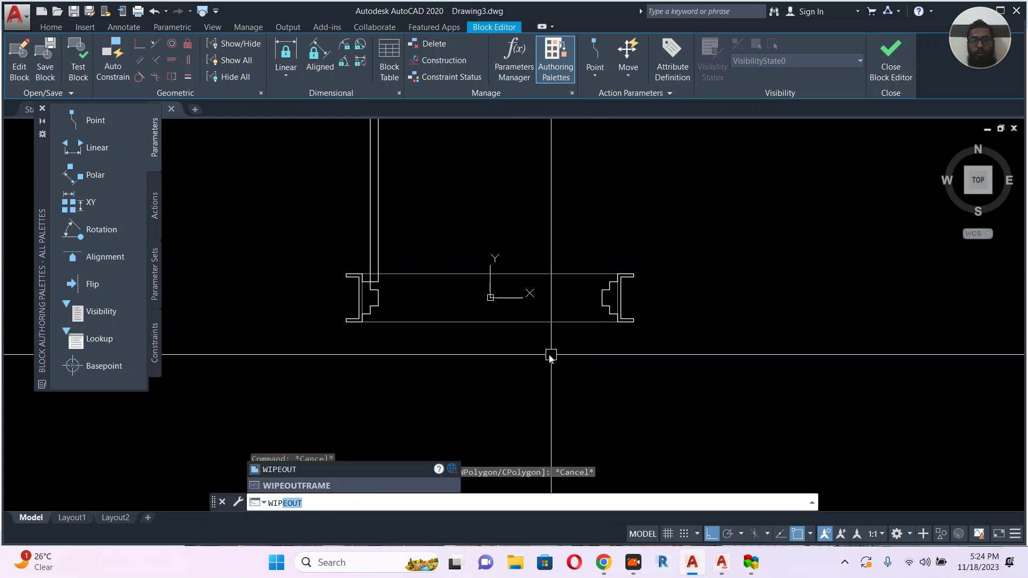
key("Return")
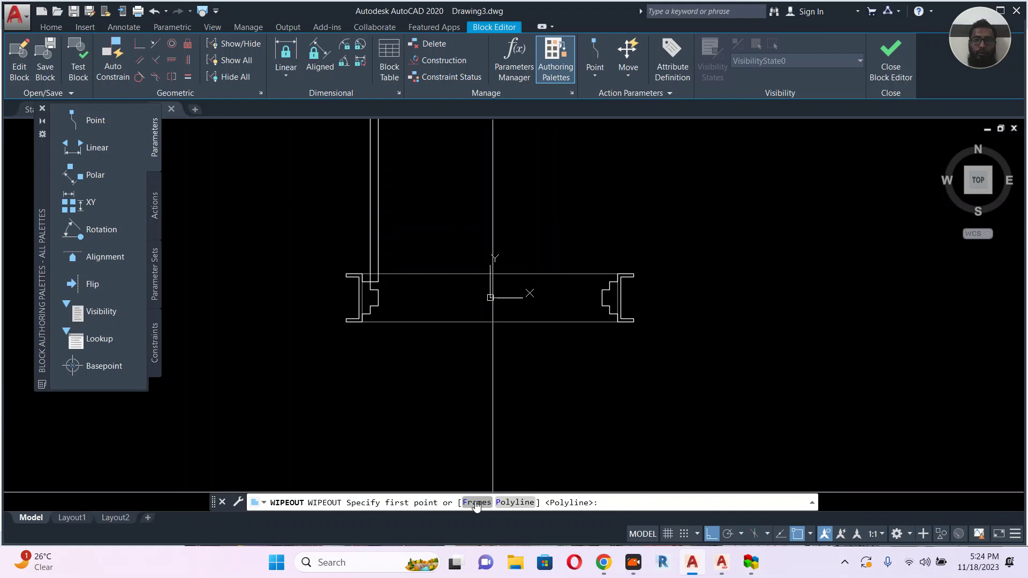
left_click(503, 507)
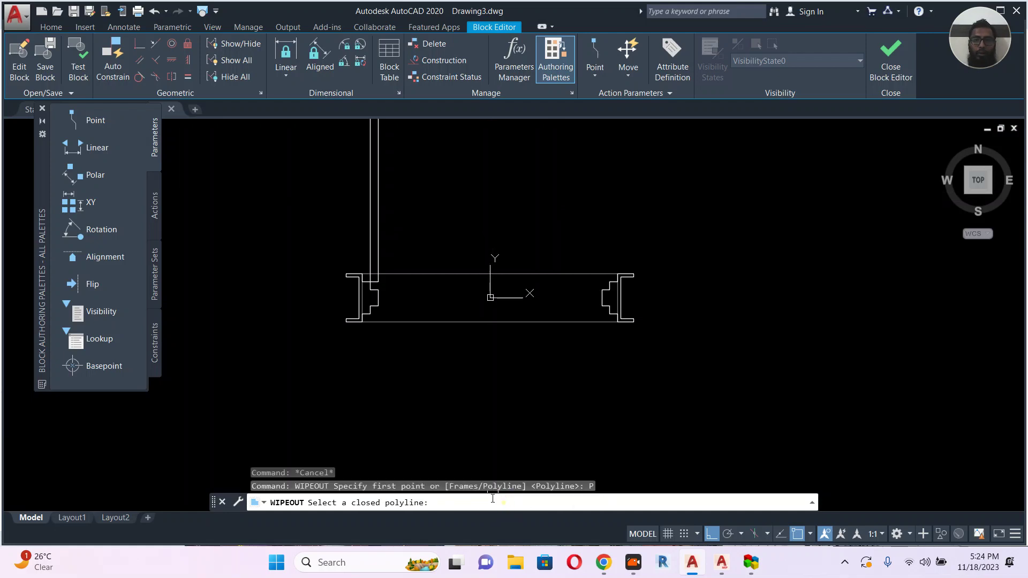
left_click(520, 322)
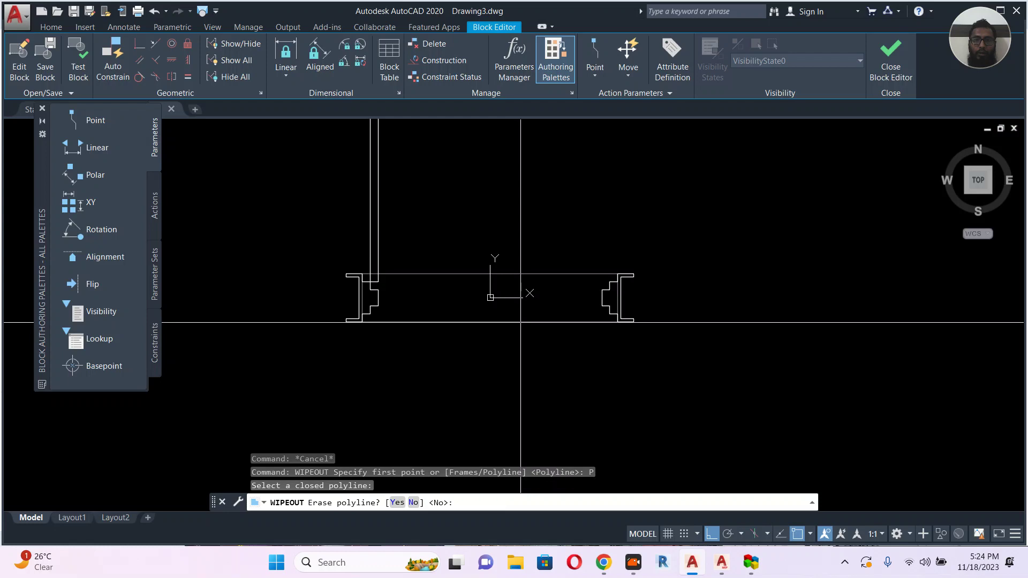
key("Return")
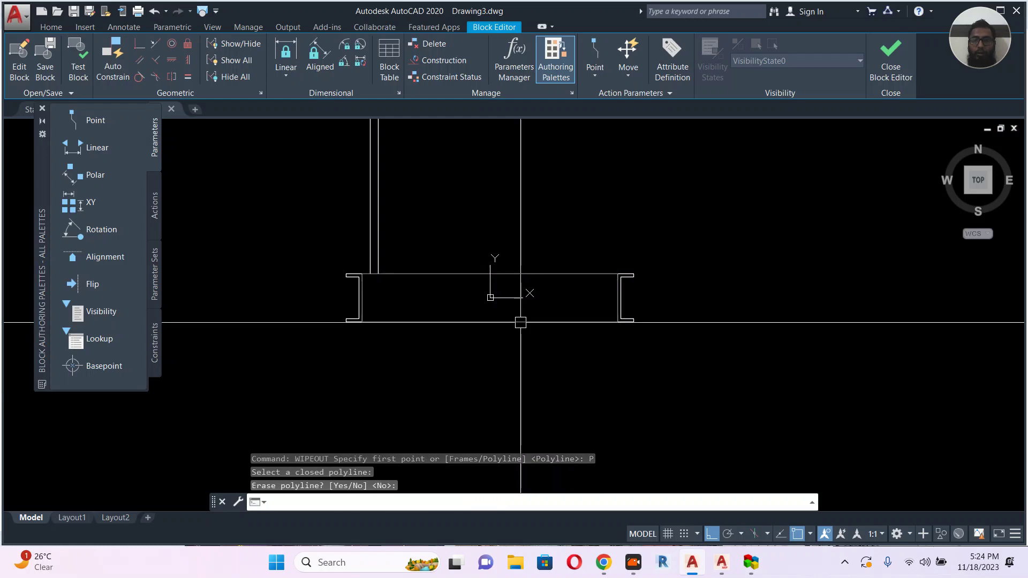
Send the wipeout and its opening rectangle to the back of the draw order, behind the frame profiles.
left_click(539, 248)
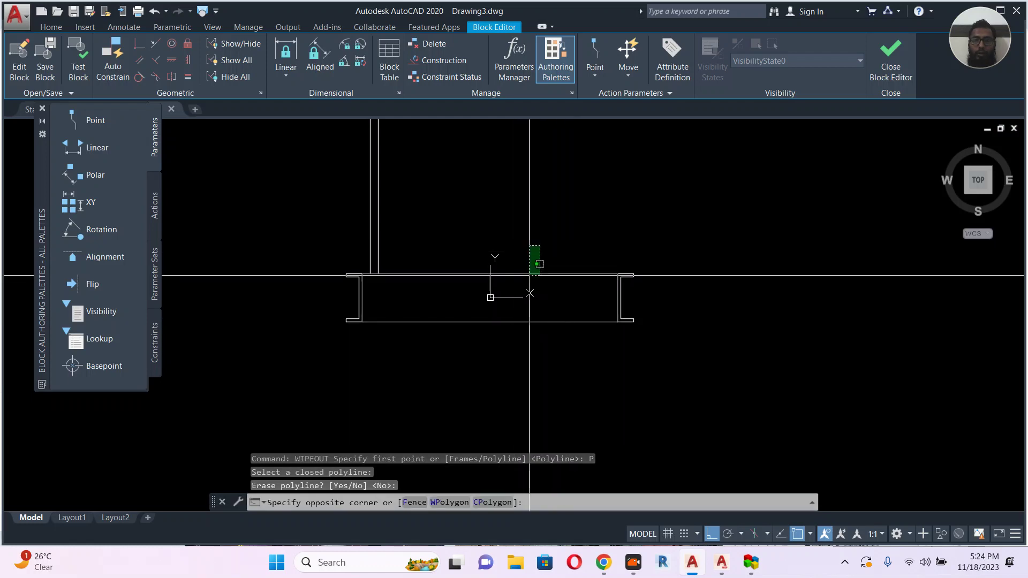
left_click(525, 284)
right_click(529, 286)
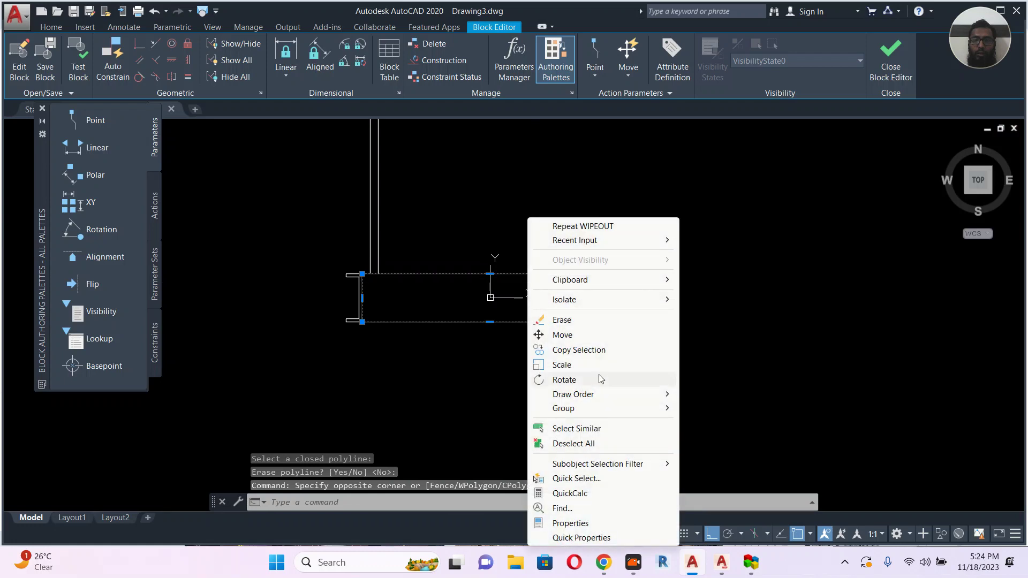
left_click(621, 397)
left_click(718, 410)
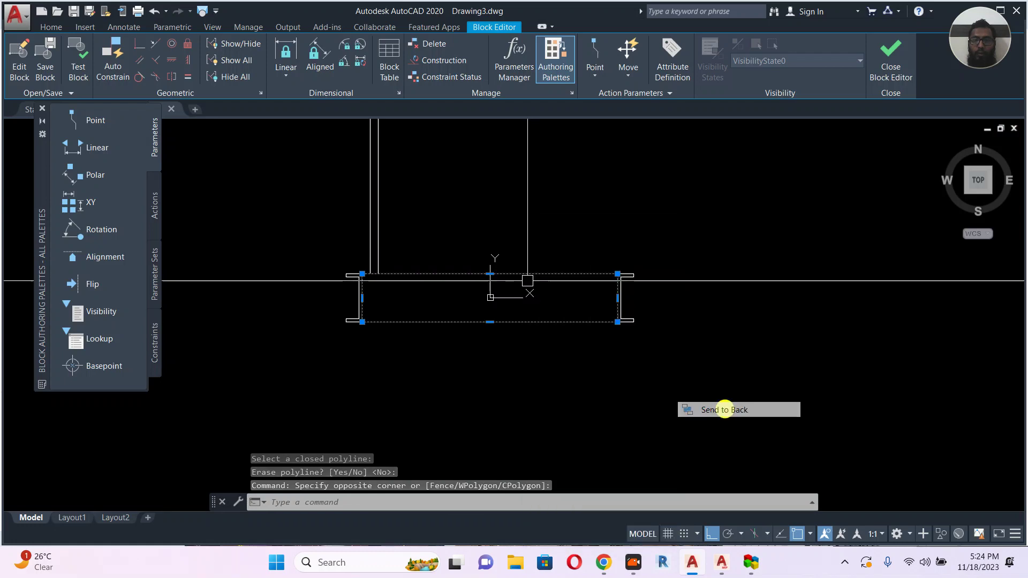
key("Escape")
scroll(569, 365, "down", 2)
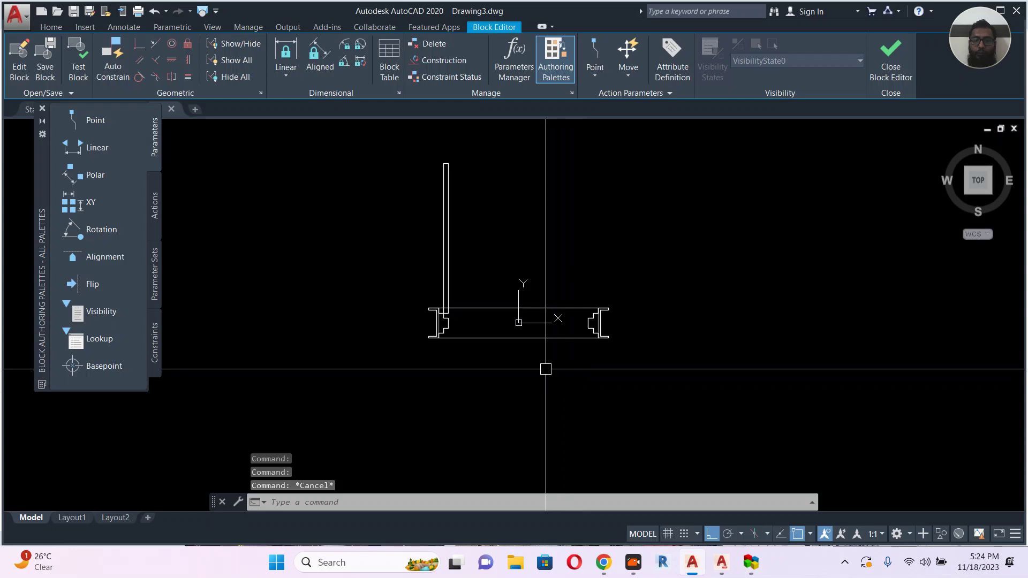
Add a linear parameter along the door leaf's outer edge, from its hinge end to its free end, with the label outside the leaf.
scroll(435, 333, "up", 2)
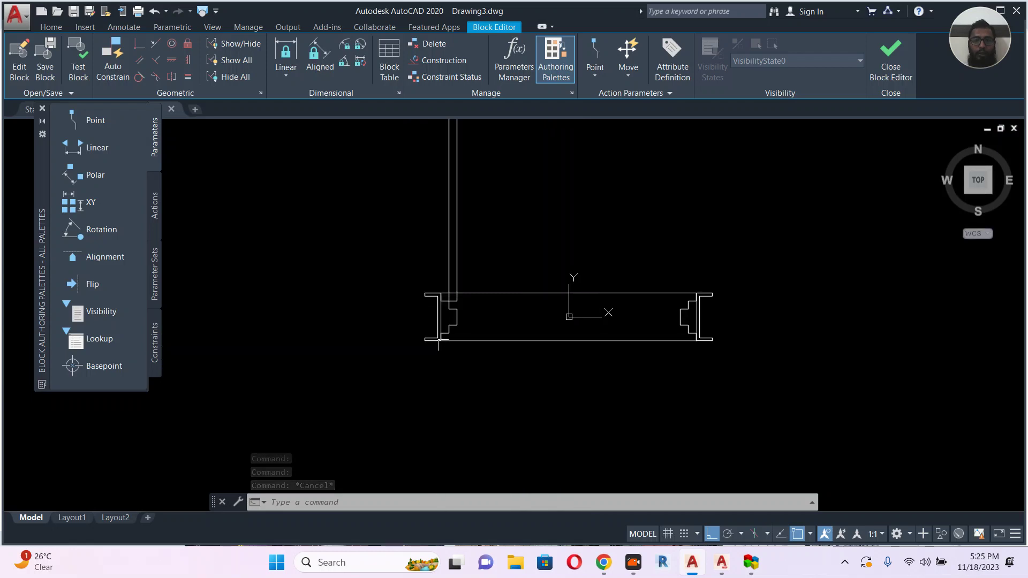
left_click(91, 148)
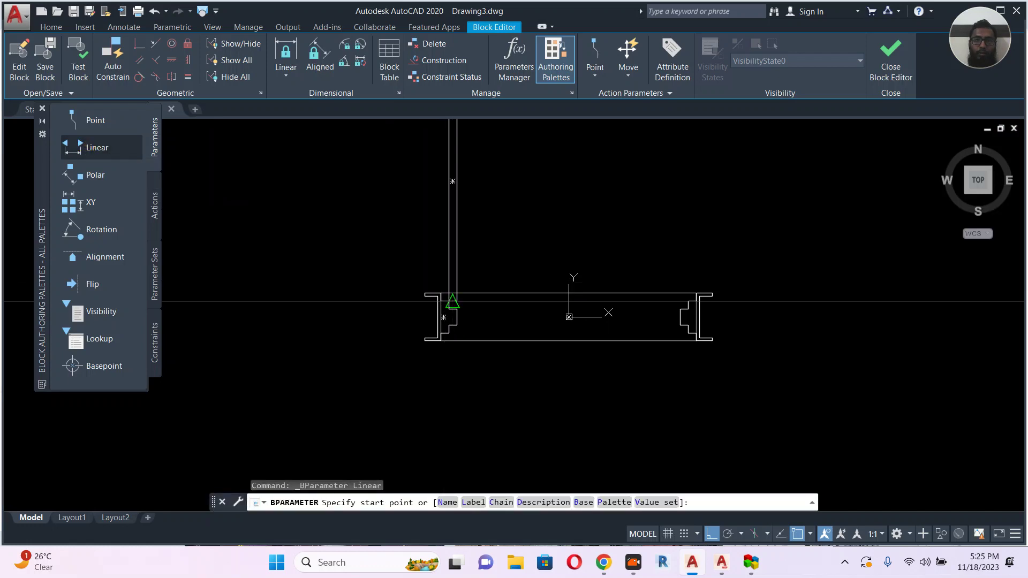
scroll(449, 308, "up", 2)
left_click(450, 301)
scroll(498, 375, "down", 3)
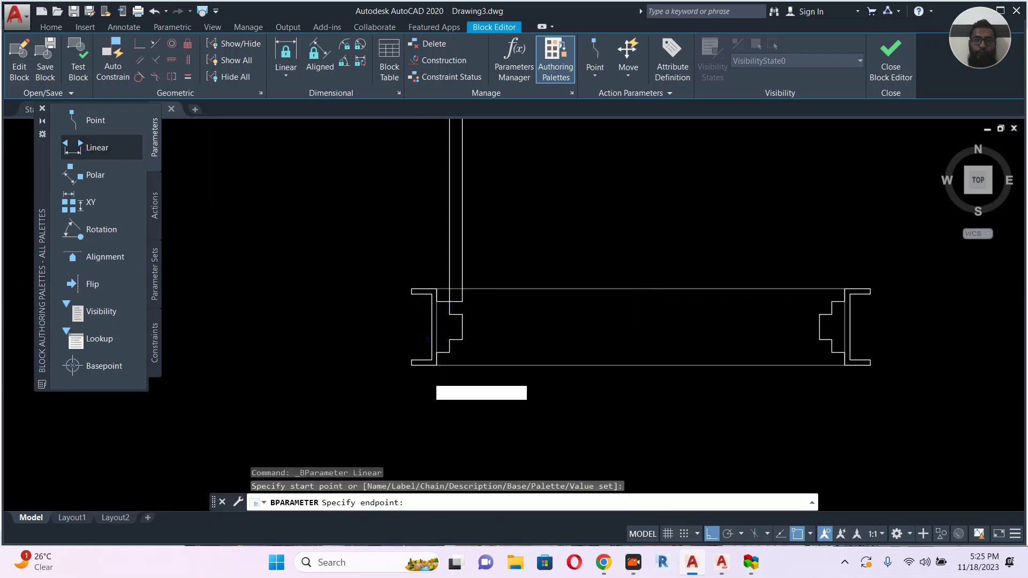
scroll(500, 299, "up", 4)
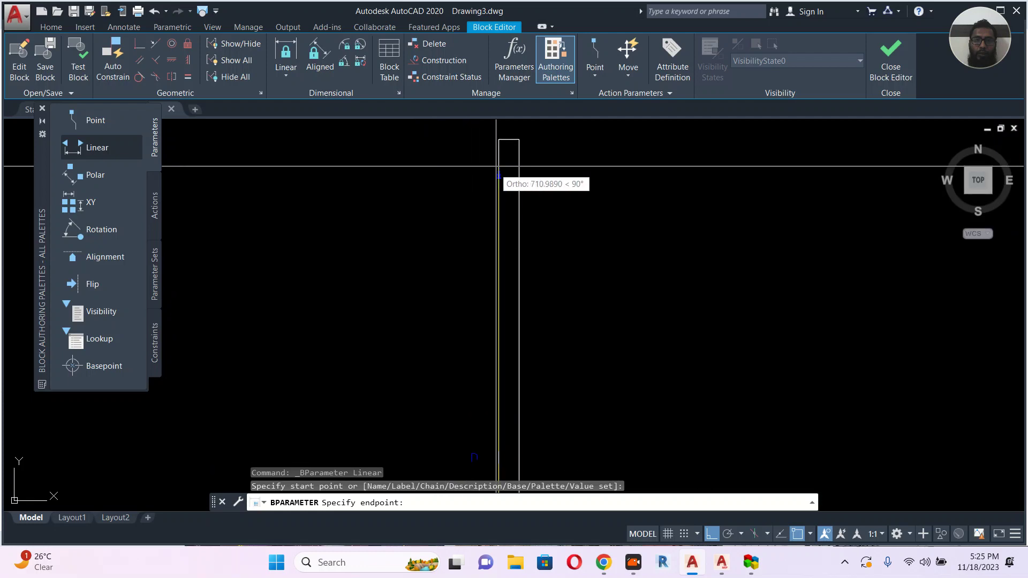
left_click(498, 139)
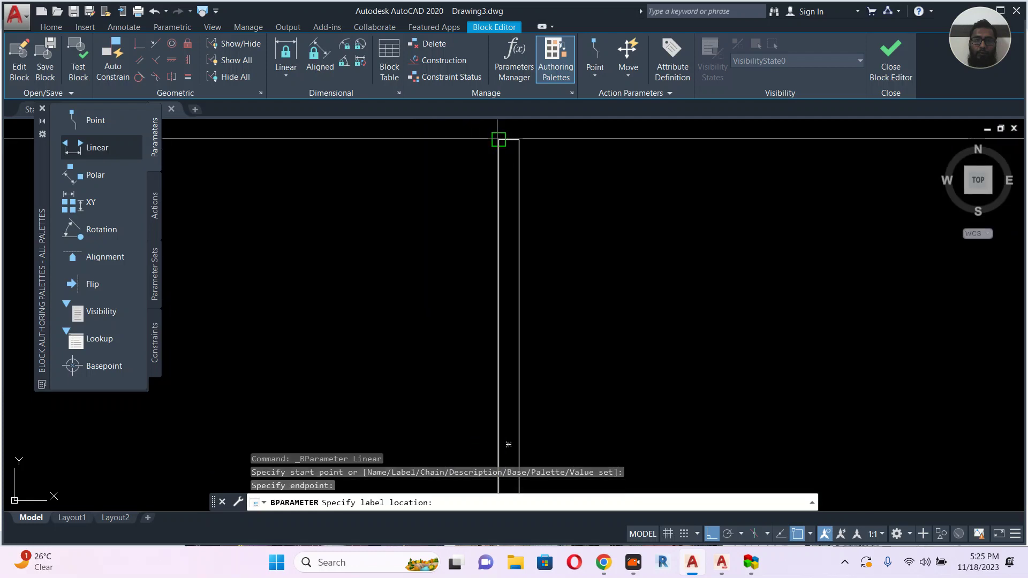
left_click(423, 171)
scroll(416, 194, "down", 3)
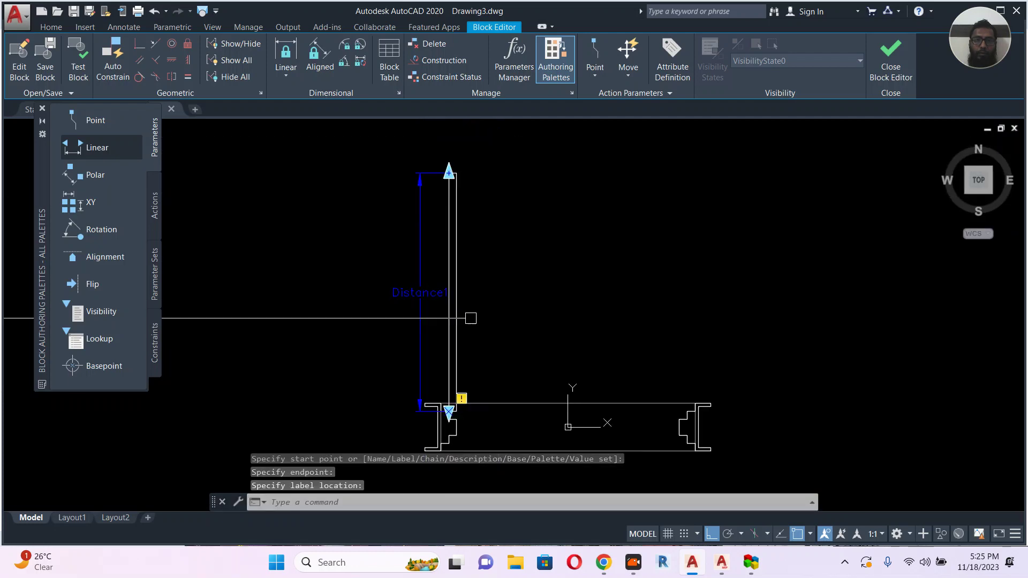
key("Escape")
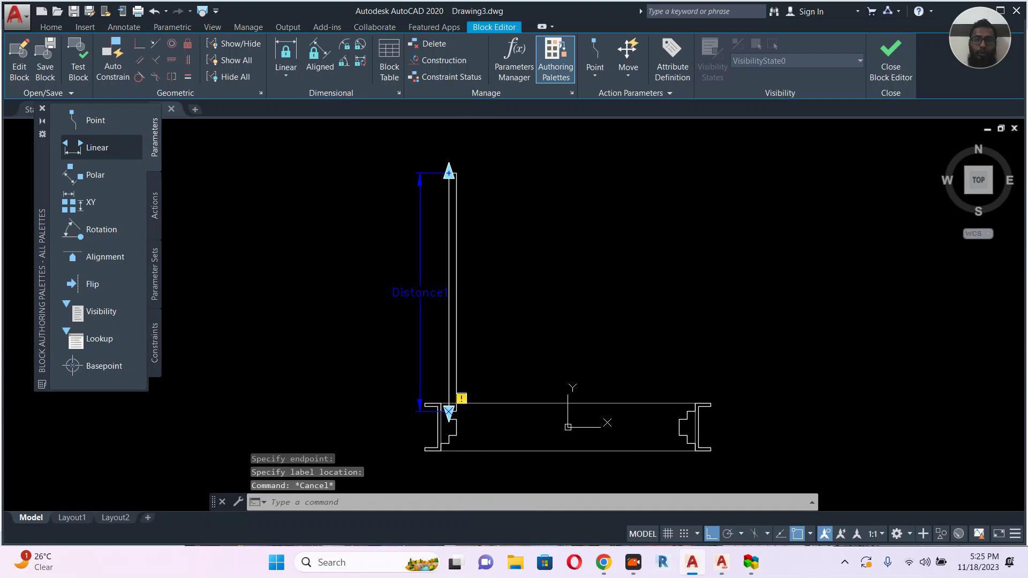
Add a linear parameter across the opening between the upper rebate corners of the two frame profiles, with the label below the door.
middle_click_drag(369, 323, 349, 299)
left_click(114, 150)
scroll(413, 423, "up", 5)
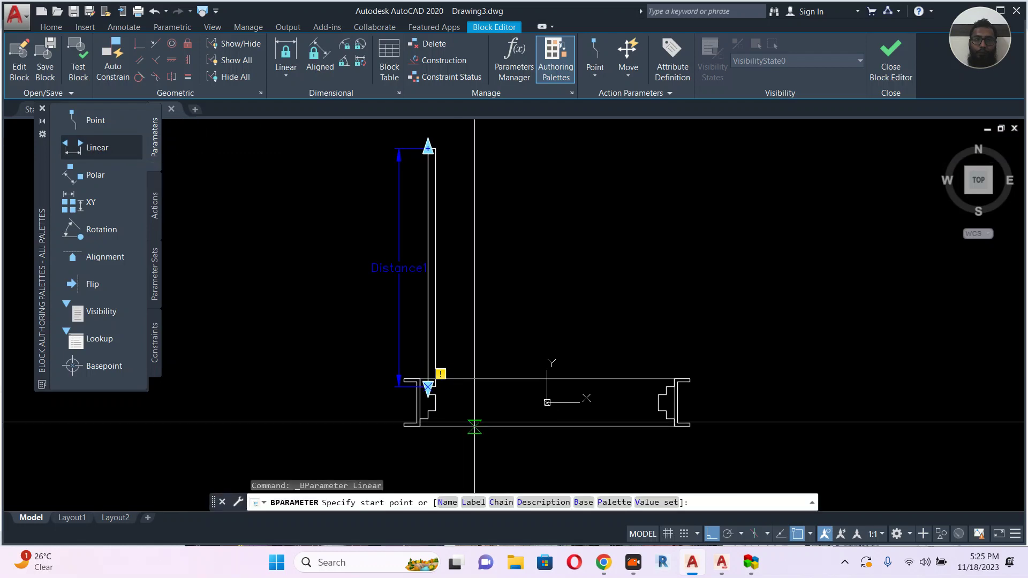
left_click(402, 352)
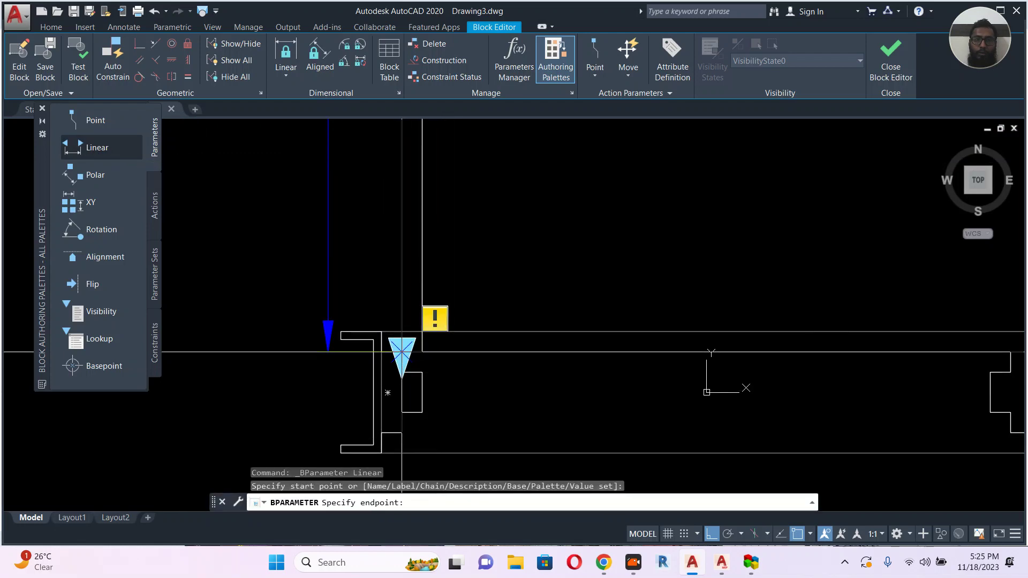
middle_click_drag(666, 382, 477, 326)
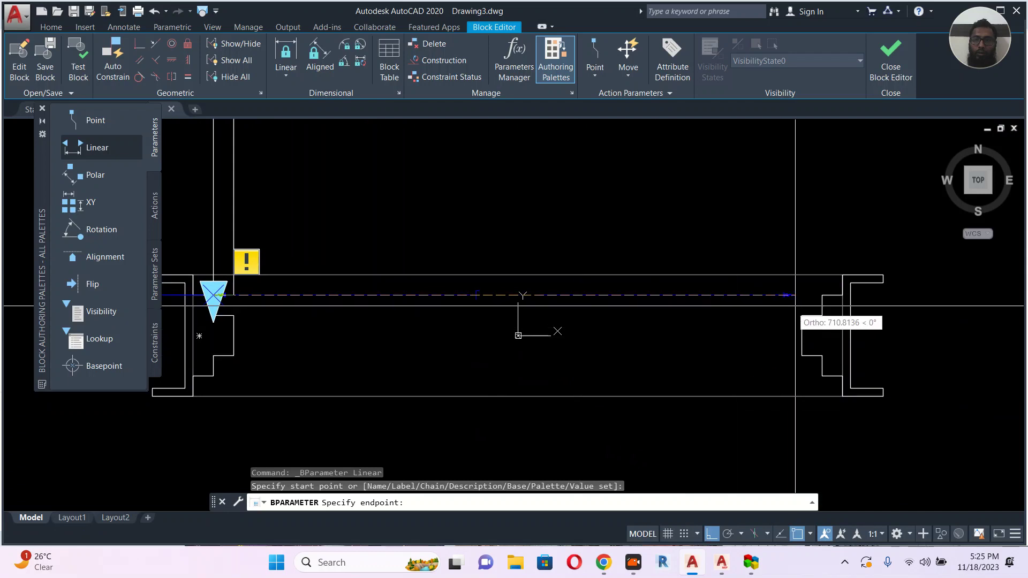
left_click(822, 295)
scroll(738, 390, "down", 3)
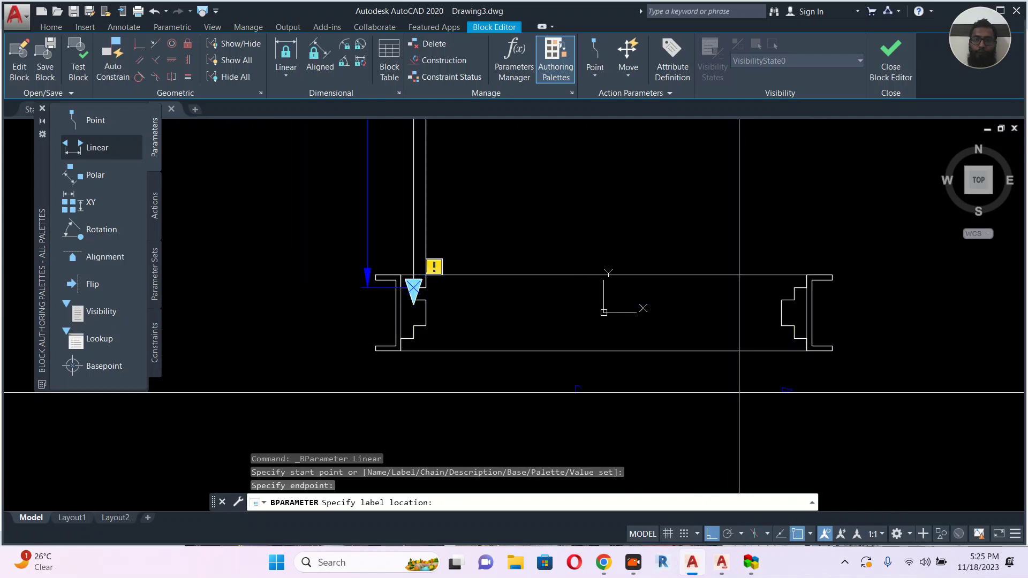
left_click(738, 389)
key("Escape")
key("Escape")
key("Escape")
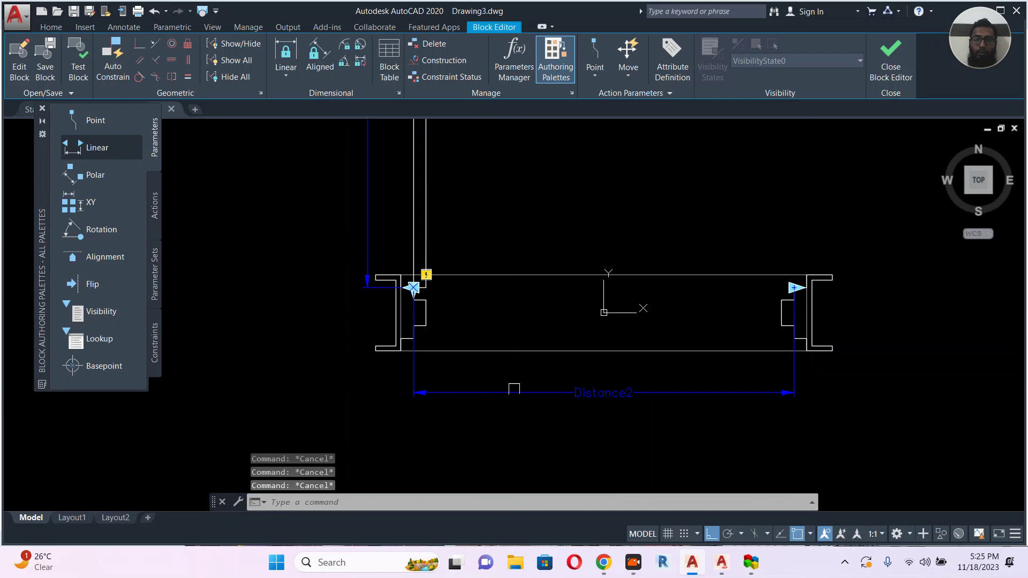
Add a linear parameter for the wall thickness between the upper and lower inner corners of the right-hand frame's channel, with the label outside the frame.
scroll(430, 262, "up", 6)
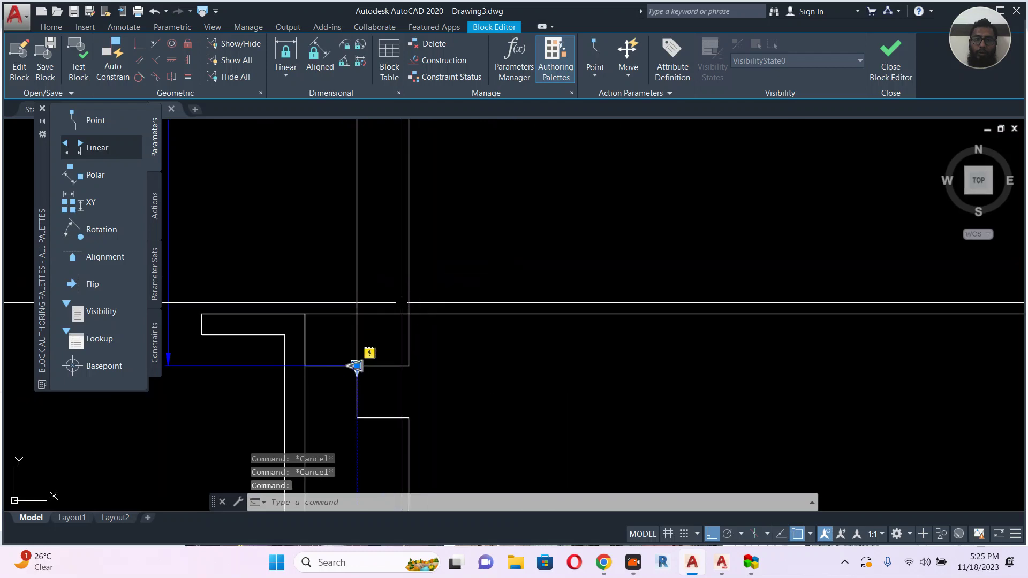
scroll(444, 285, "down", 3)
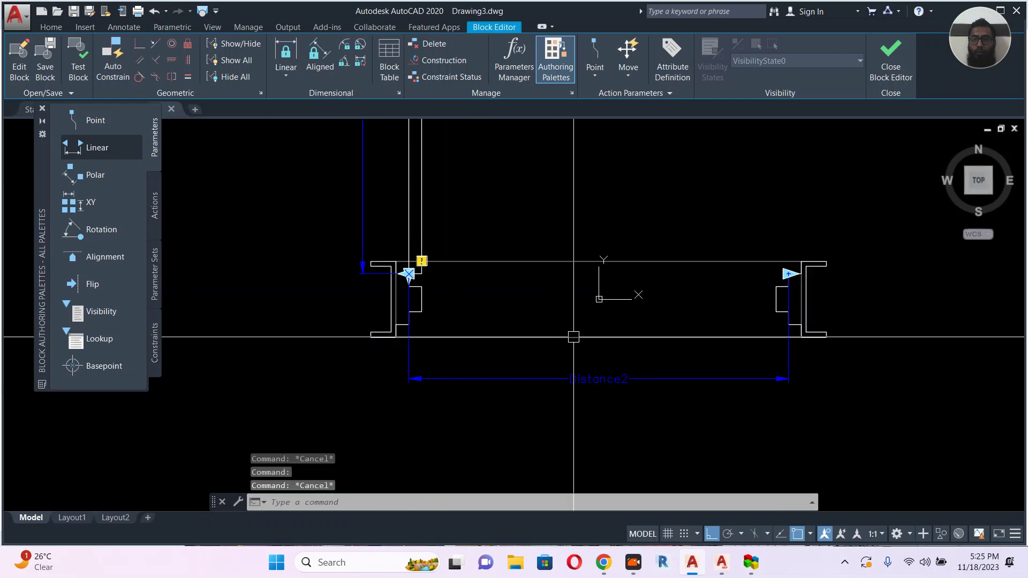
middle_click_drag(622, 321, 543, 328)
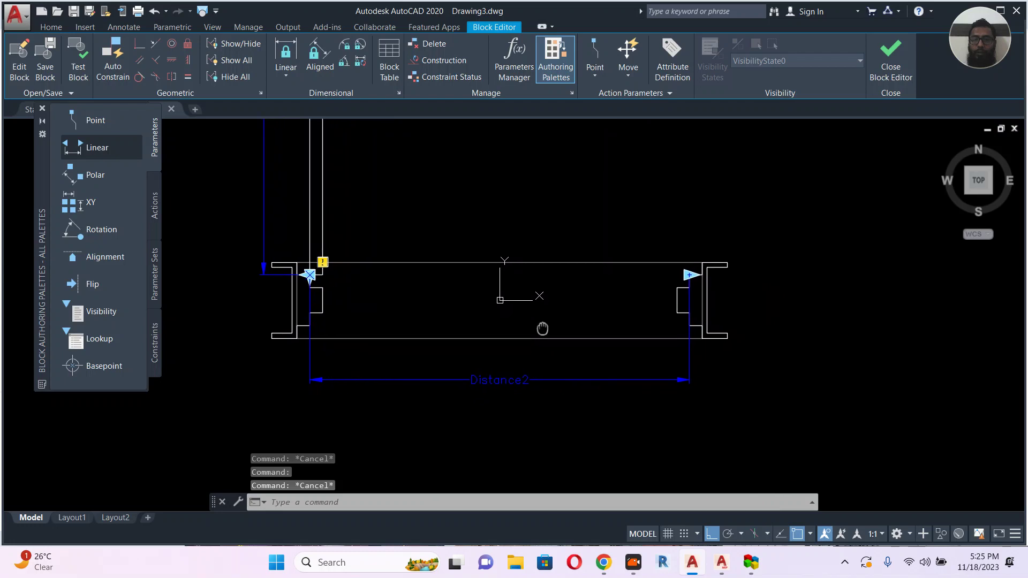
left_click(102, 148)
scroll(713, 284, "up", 4)
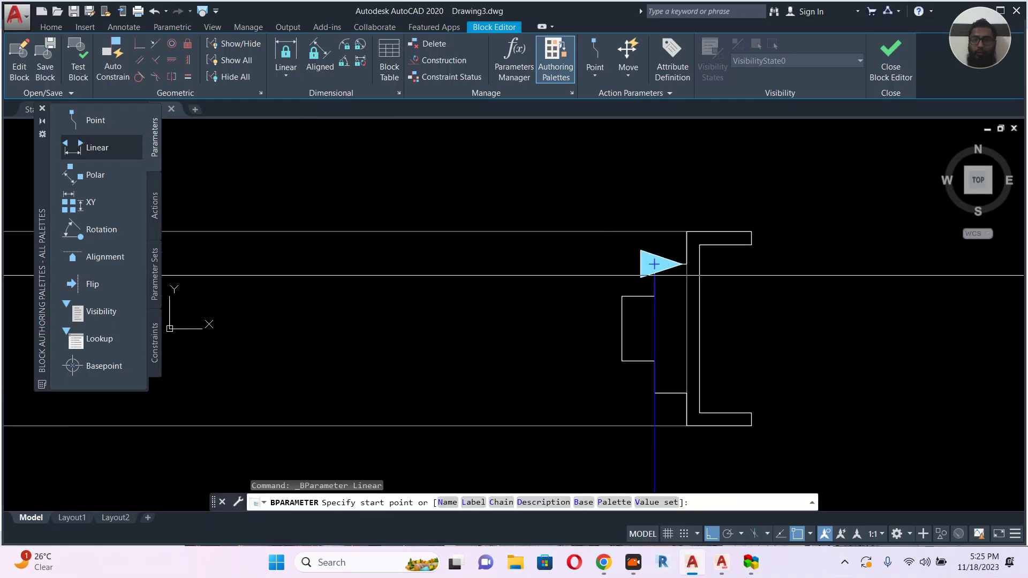
left_click(699, 247)
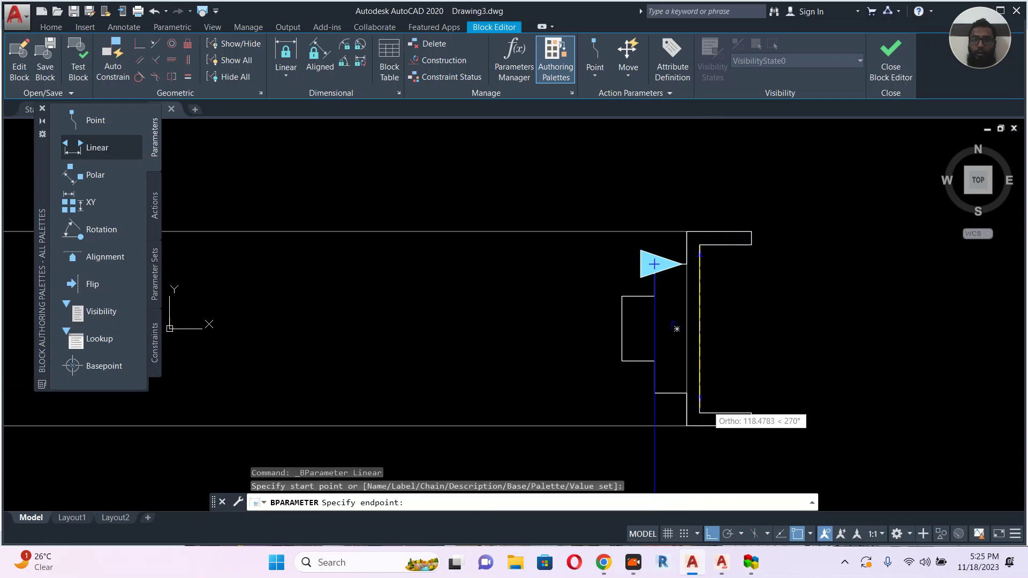
left_click(700, 413)
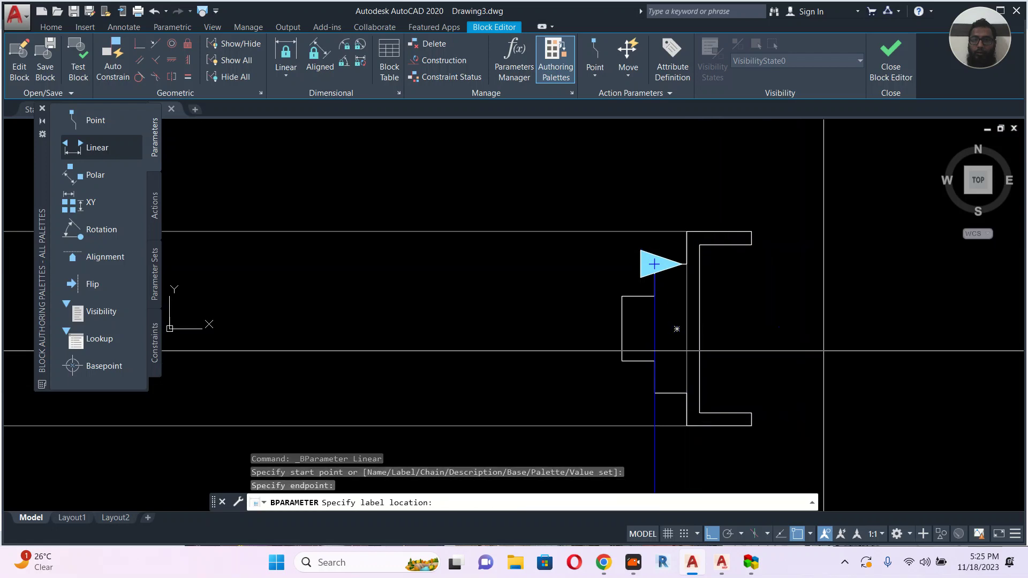
left_click(850, 329)
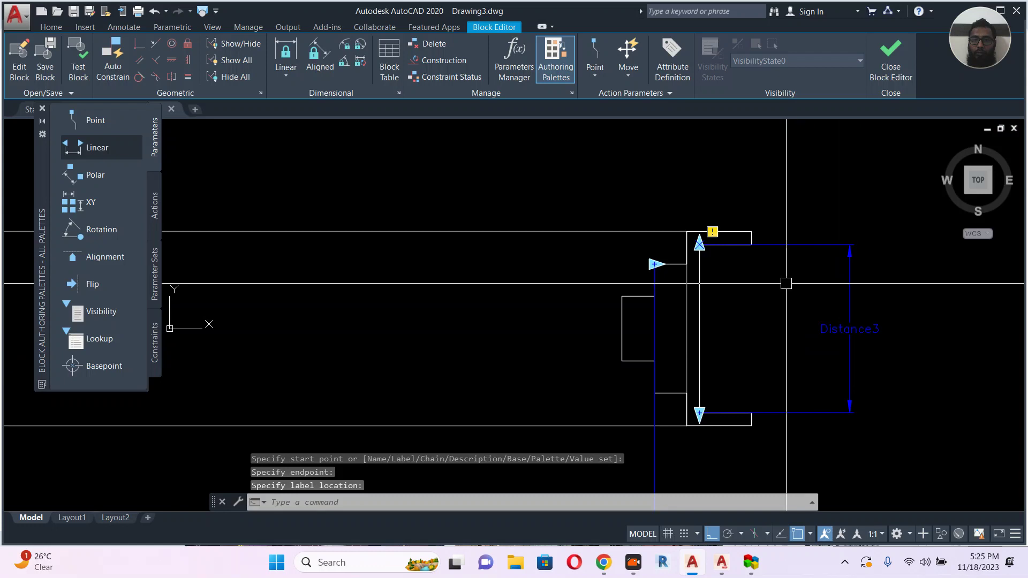
scroll(704, 316, "down", 2)
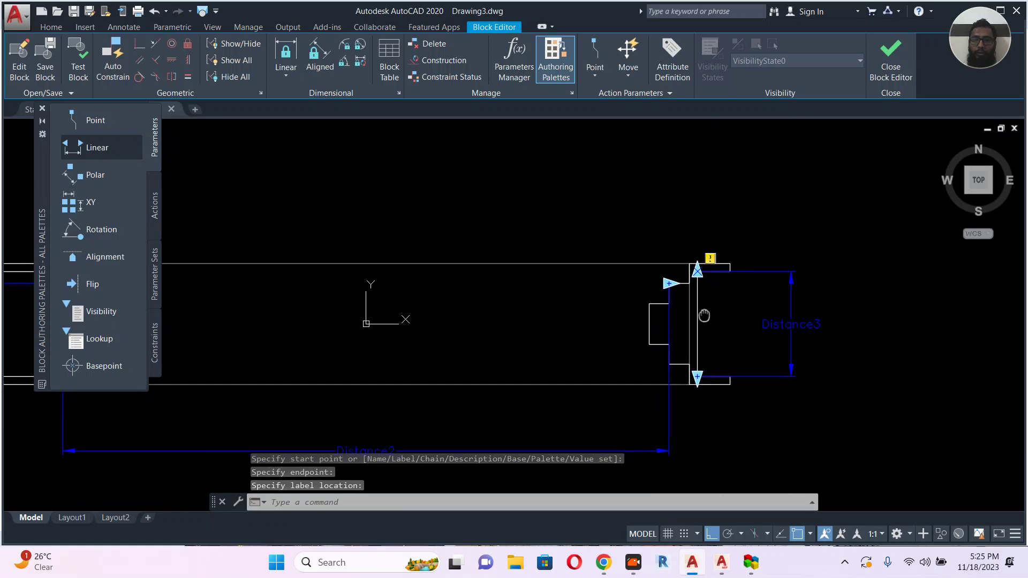
scroll(728, 311, "down", 3)
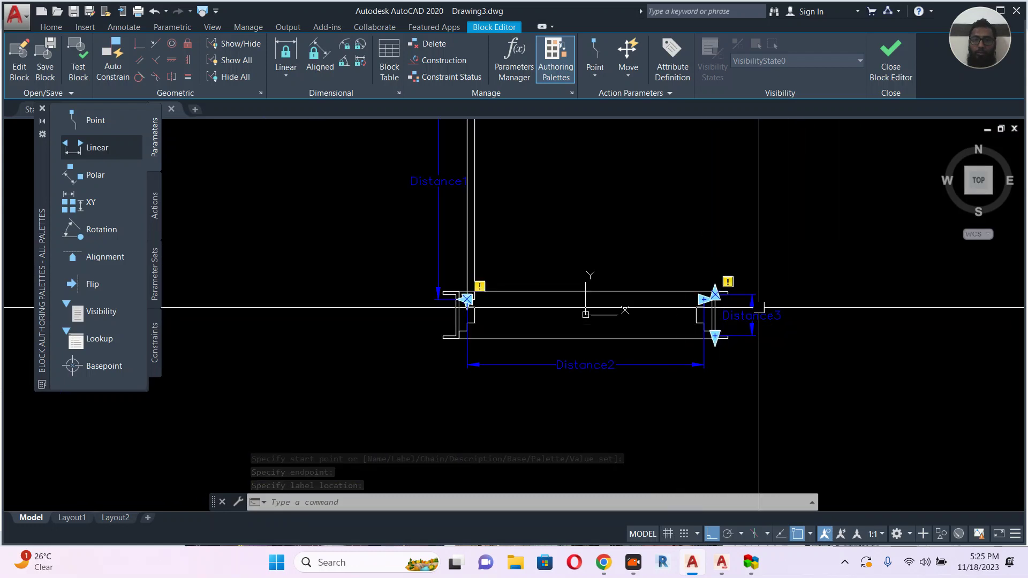
scroll(636, 331, "down", 2)
key("Escape")
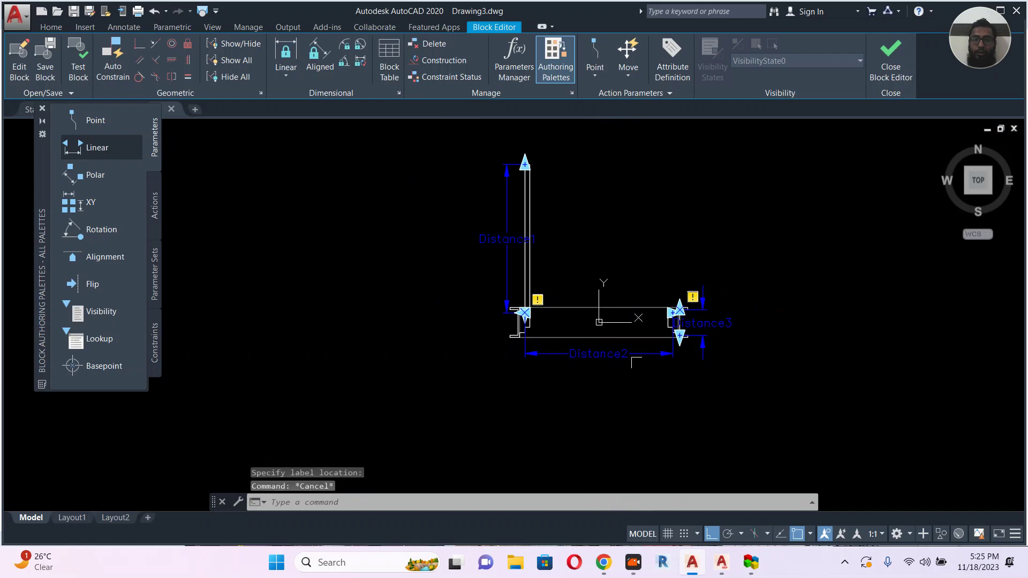
scroll(689, 345, "up", 4)
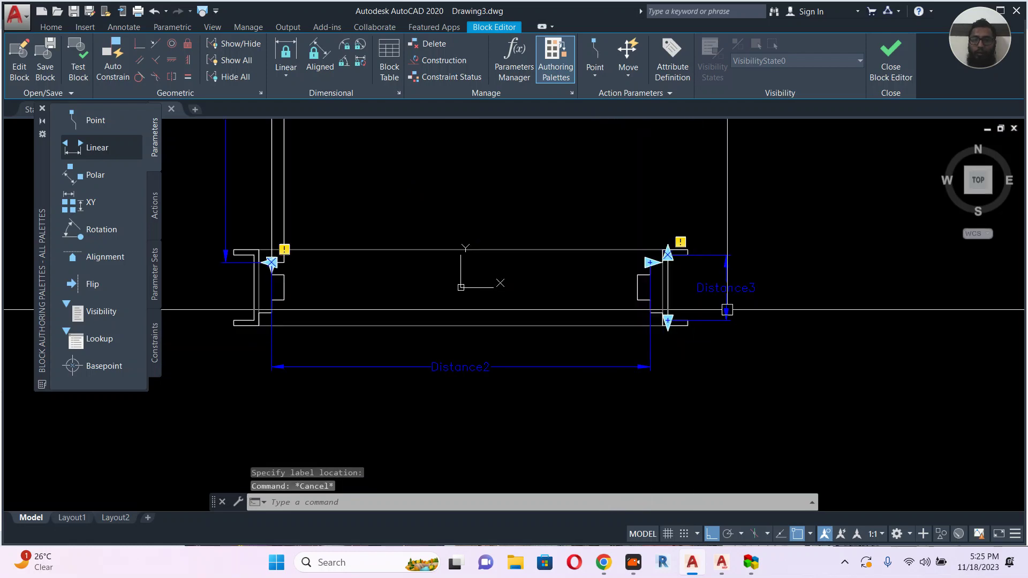
scroll(727, 319, "down", 4)
key("Escape")
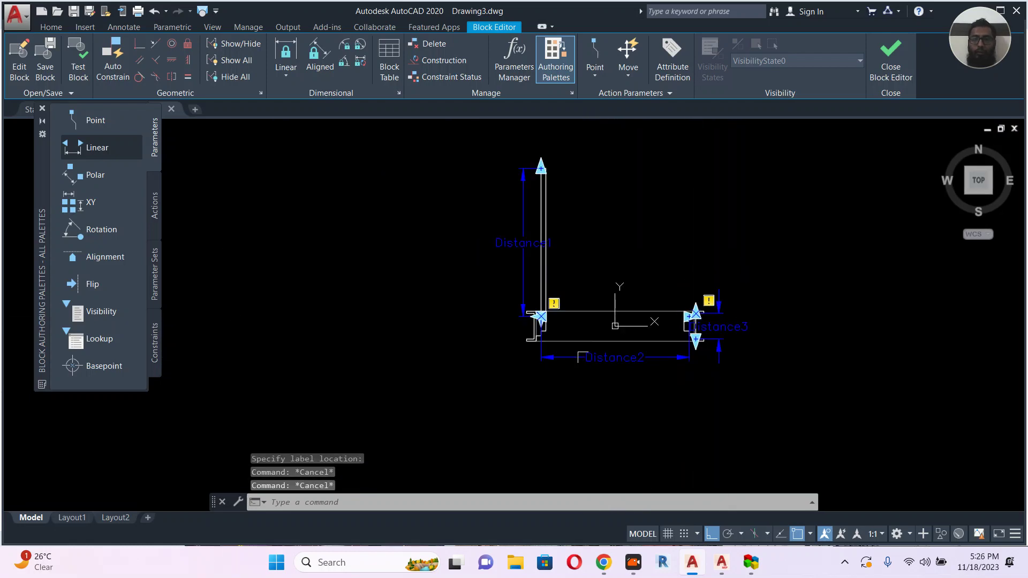
Add a Stretch action to the leaf's linear parameter at its free-end point, framing and selecting the objects around the leaf's upper end.
left_click(527, 198)
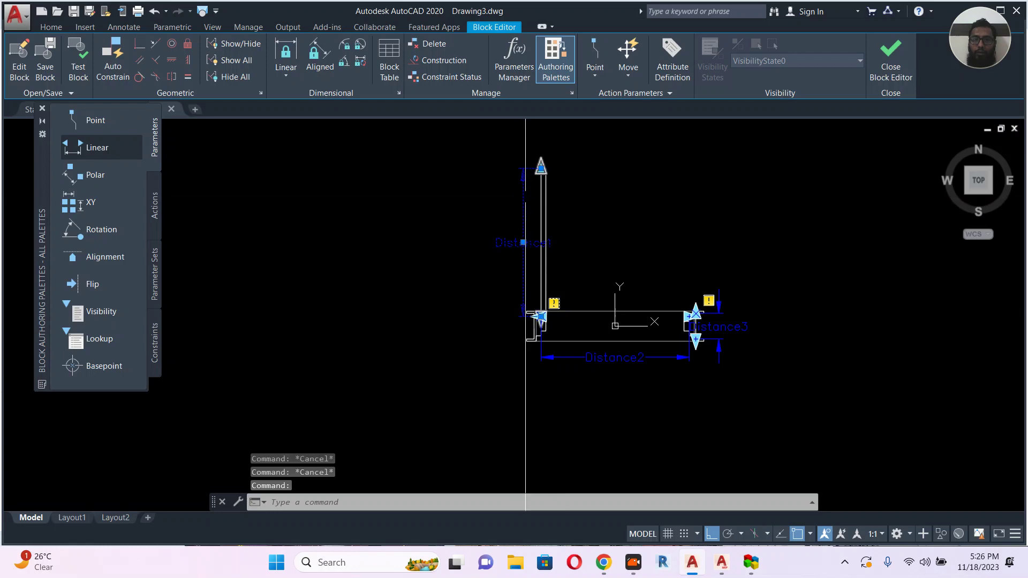
double_click(526, 198)
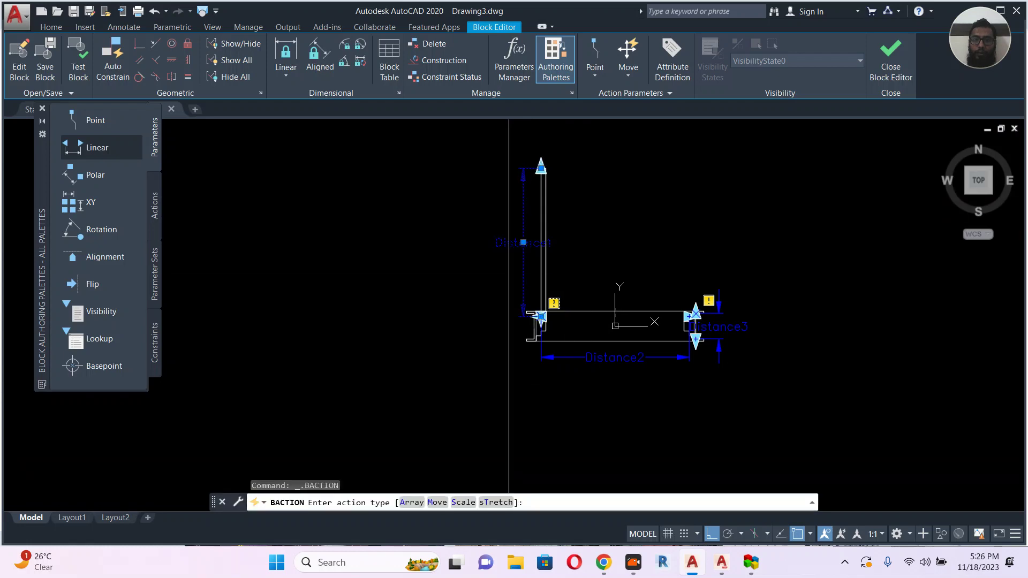
left_click(492, 503)
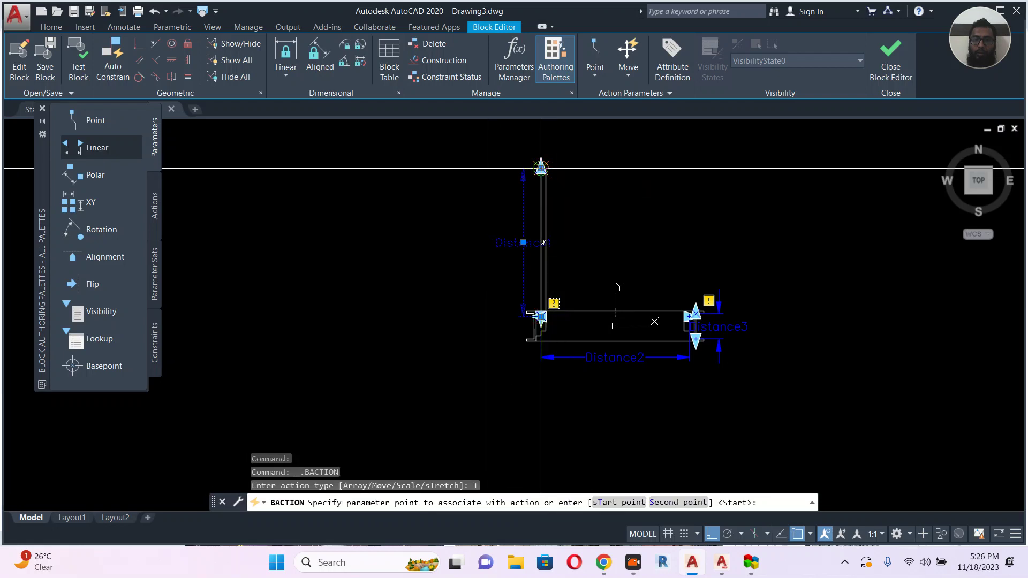
scroll(541, 168, "up", 6)
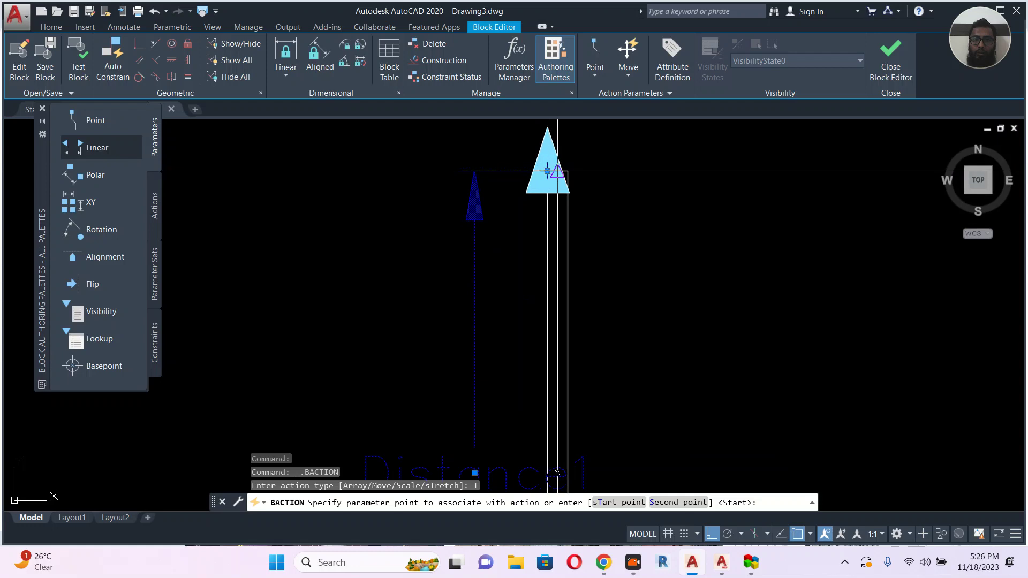
left_click(547, 171)
scroll(615, 257, "down", 5)
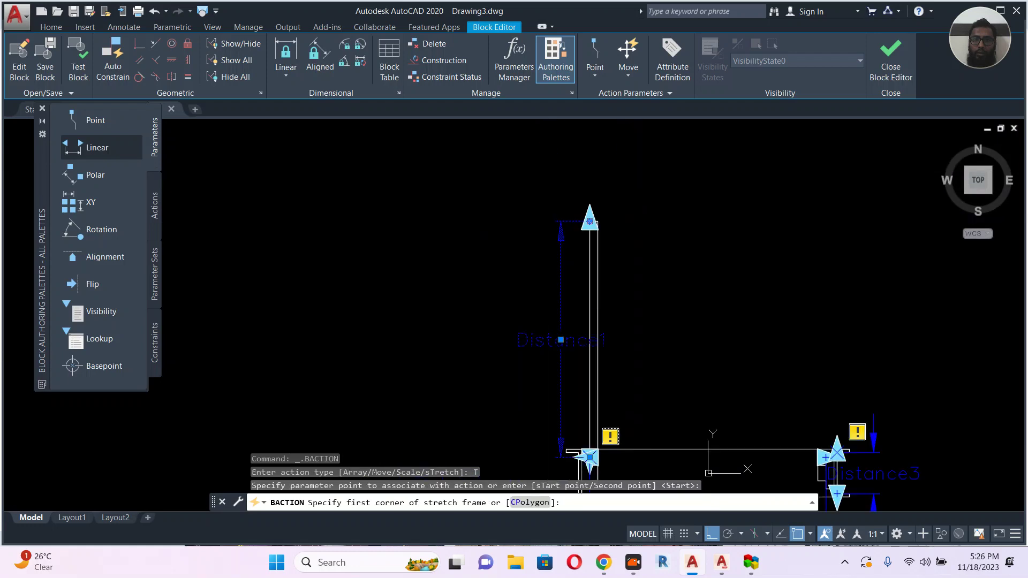
left_click(639, 172)
left_click(518, 263)
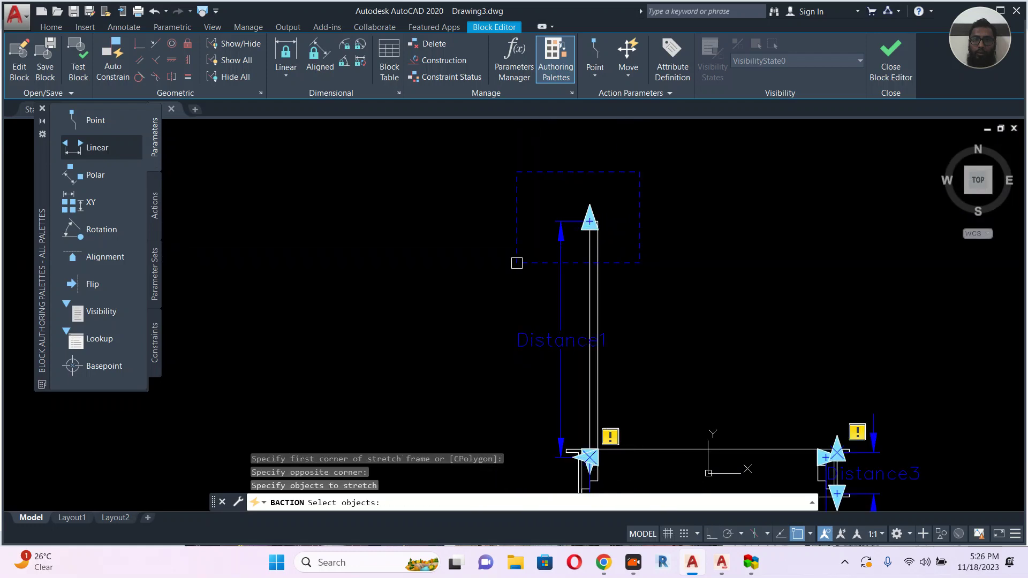
left_click(664, 158)
left_click(469, 284)
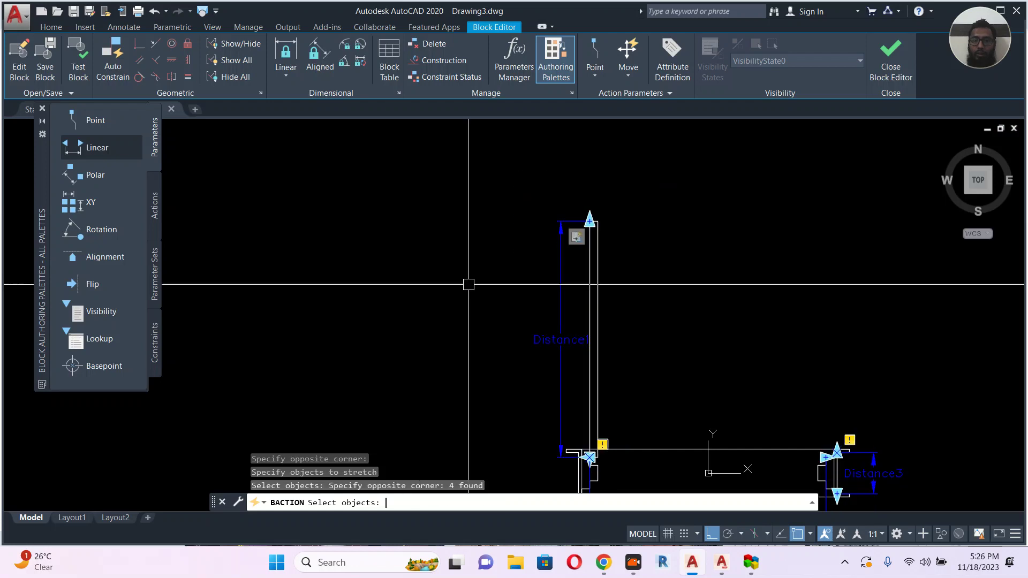
Add a Stretch action to the opening-width parameter at its right-hand point, framing and selecting the whole right-hand frame profile.
key("Return")
mouse_move(468, 284)
middle_mouse_down()
mouse_move(420, 276)
mouse_move(340, 181)
middle_mouse_up()
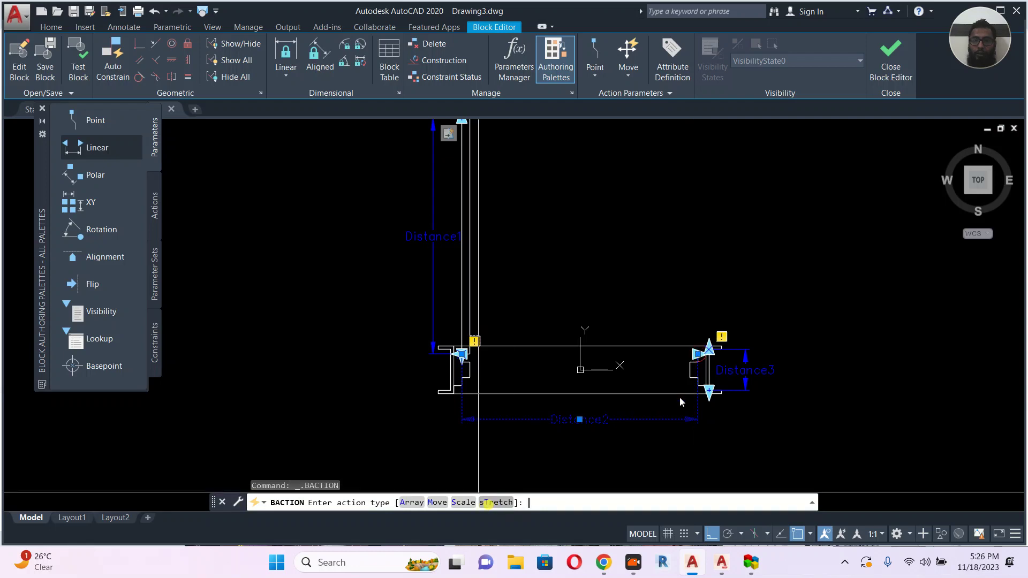
left_click(488, 503)
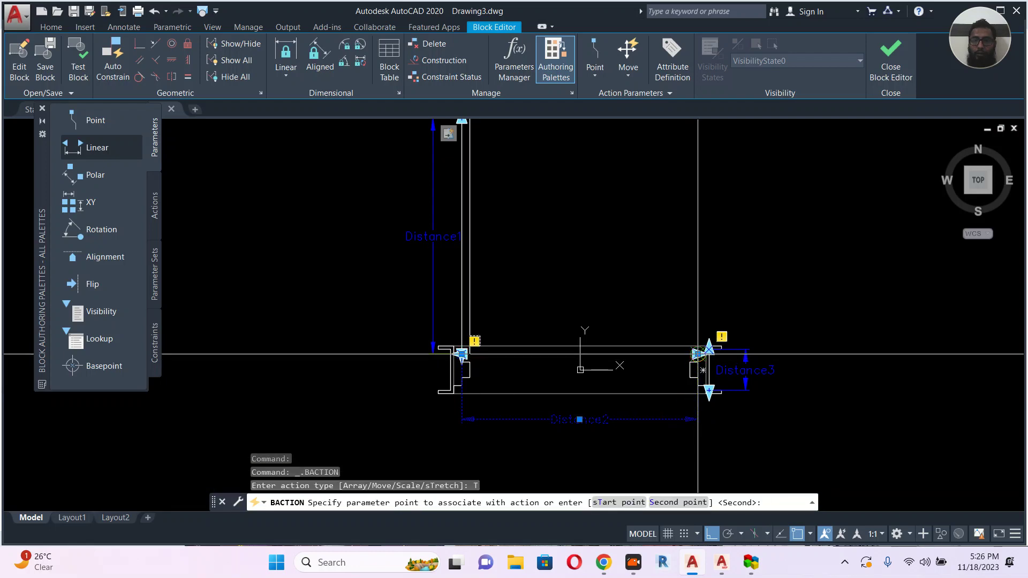
scroll(693, 354, "up", 4)
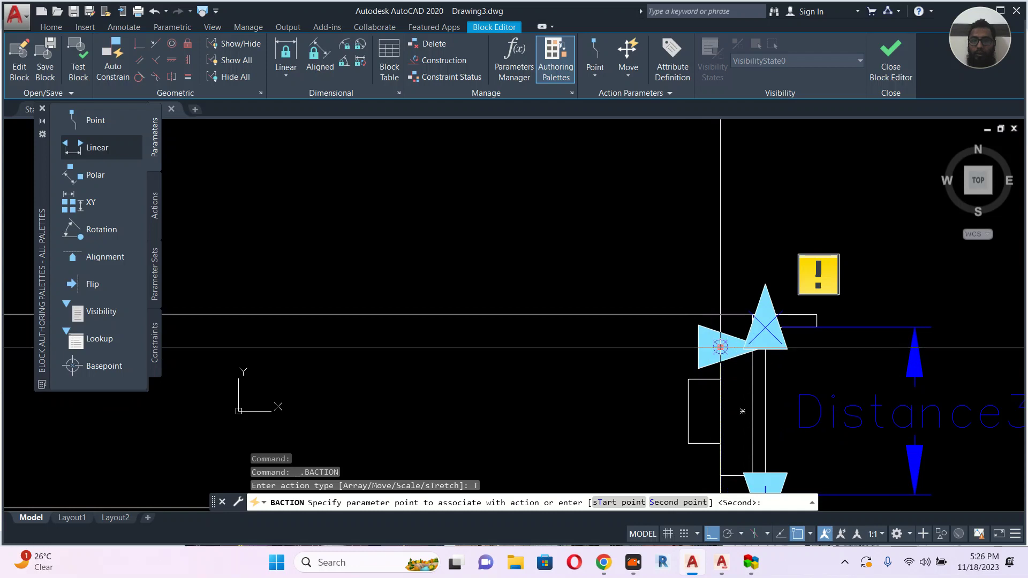
scroll(721, 347, "down", 4)
left_click(654, 347)
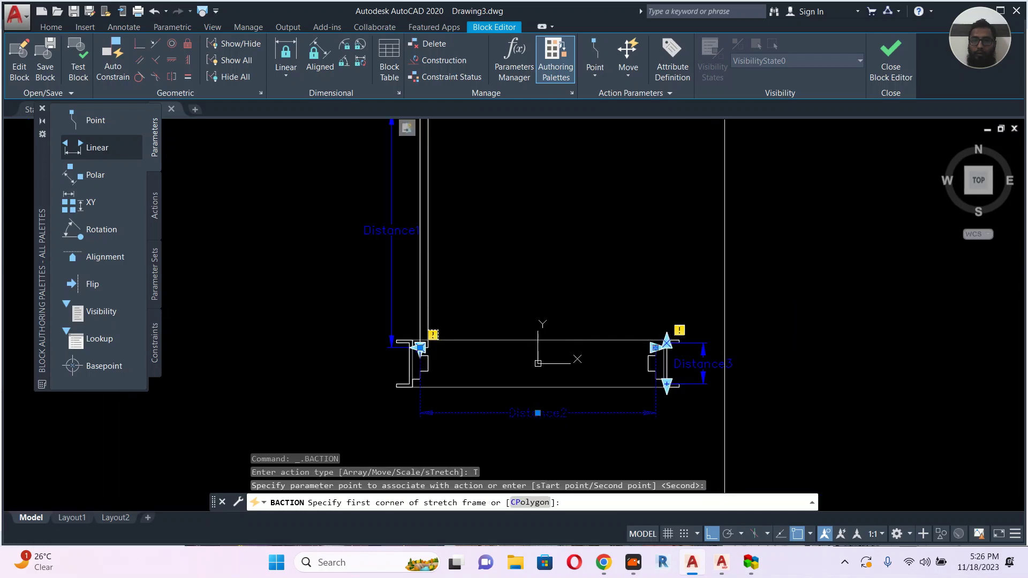
left_click(621, 272)
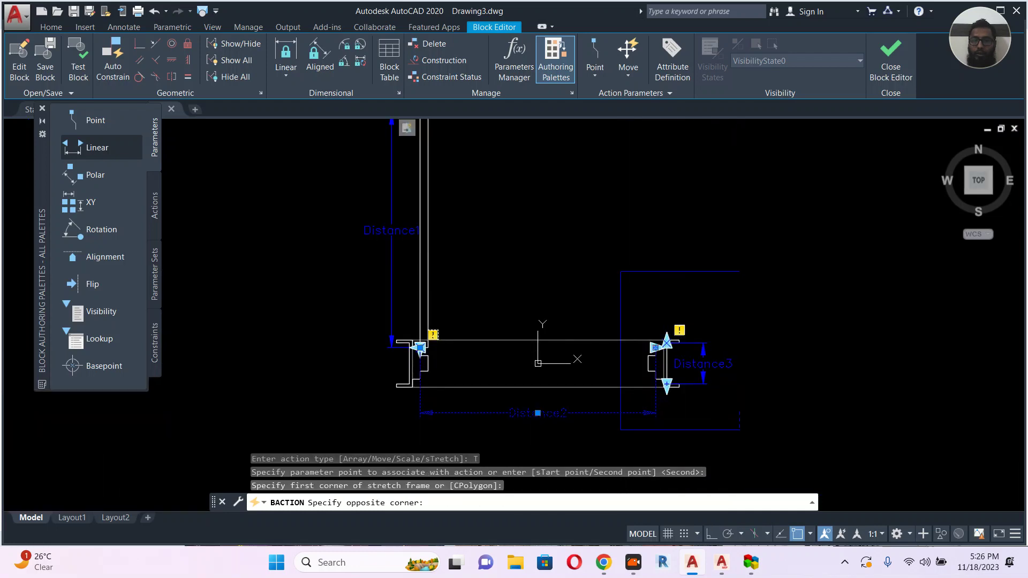
left_click(740, 430)
left_click(792, 252)
left_click(602, 425)
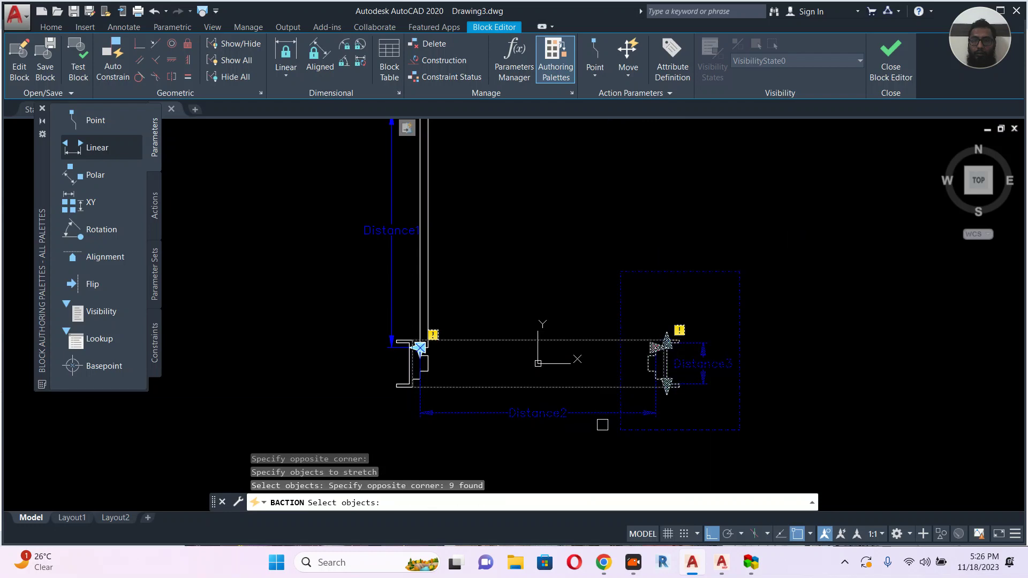
key("Return")
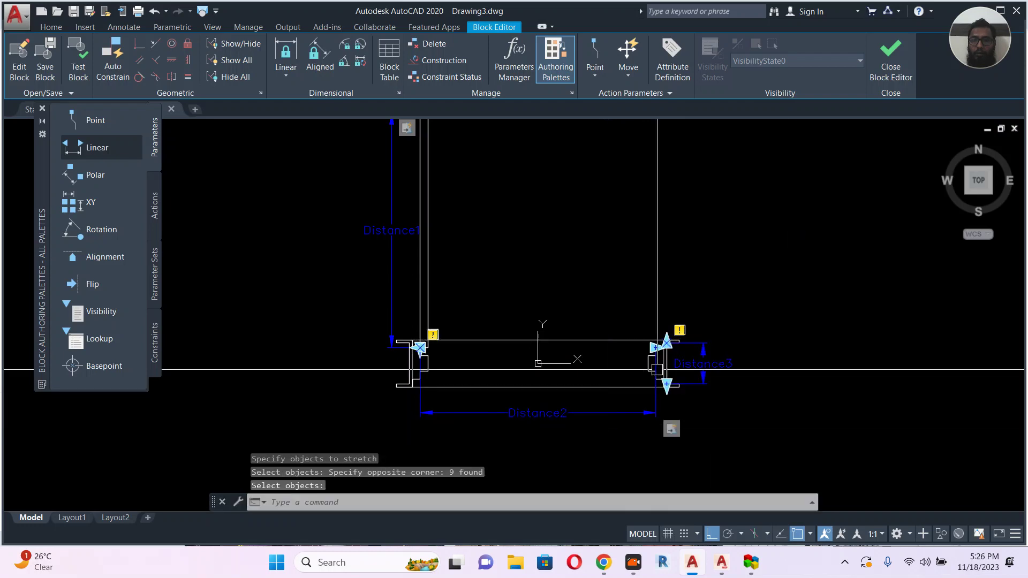
Add a Stretch action to the wall-thickness parameter at its lower point, framing and selecting the lower parts of both frame profiles.
key("Escape")
double_click(688, 341)
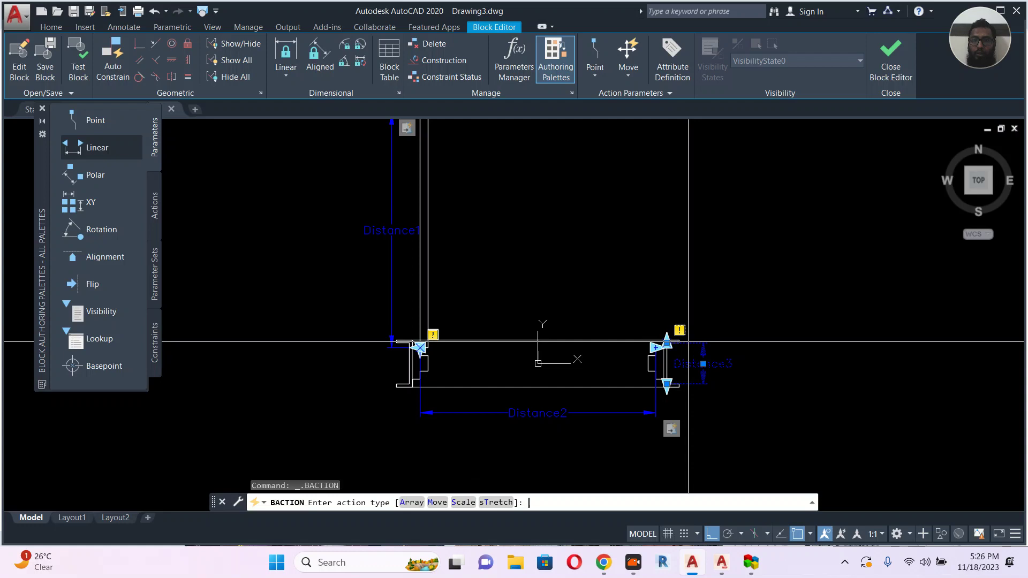
left_click(493, 503)
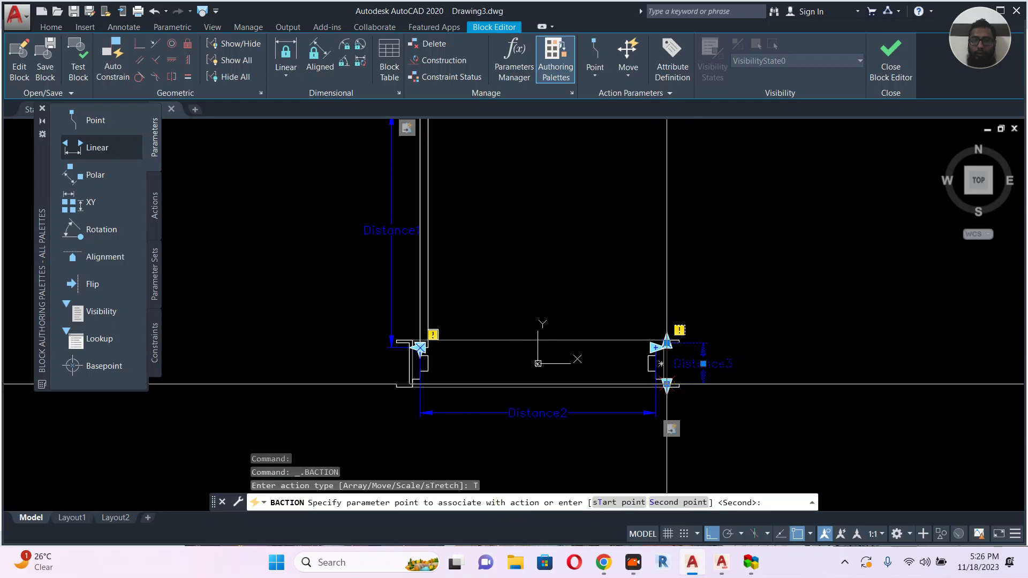
left_click(666, 384)
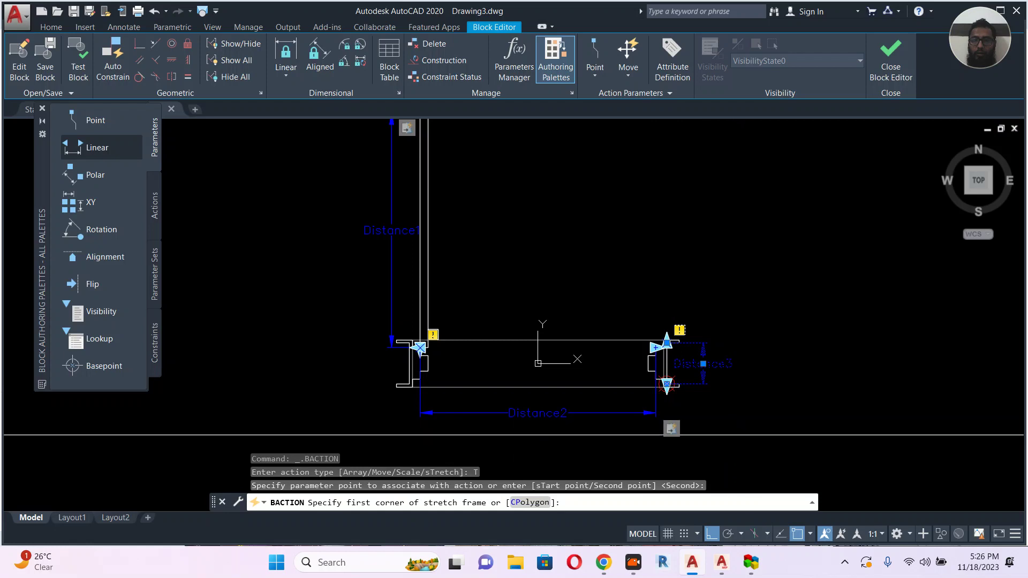
left_click(751, 436)
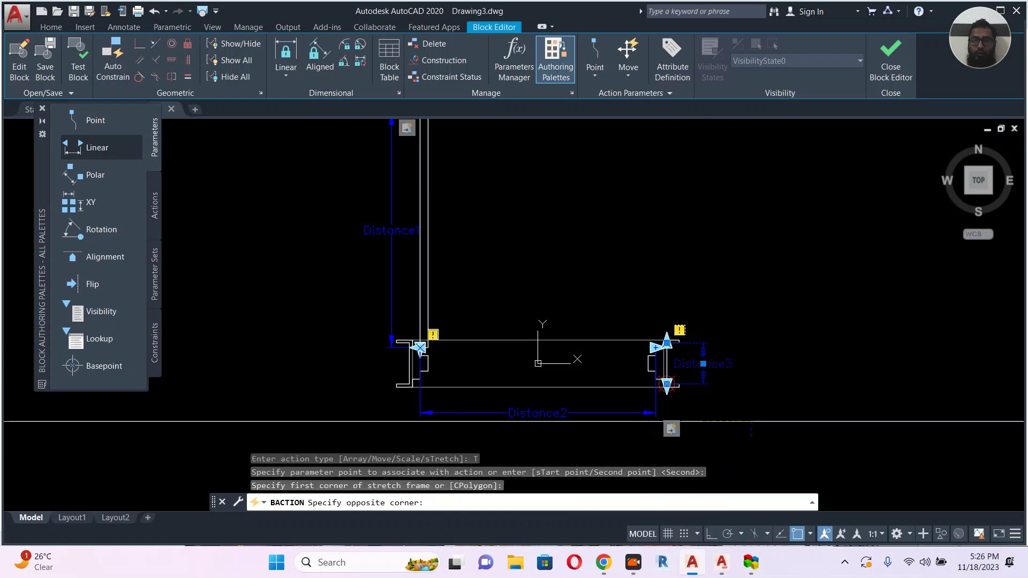
left_click(374, 363)
middle_click_drag(643, 334, 639, 290)
left_click(795, 400)
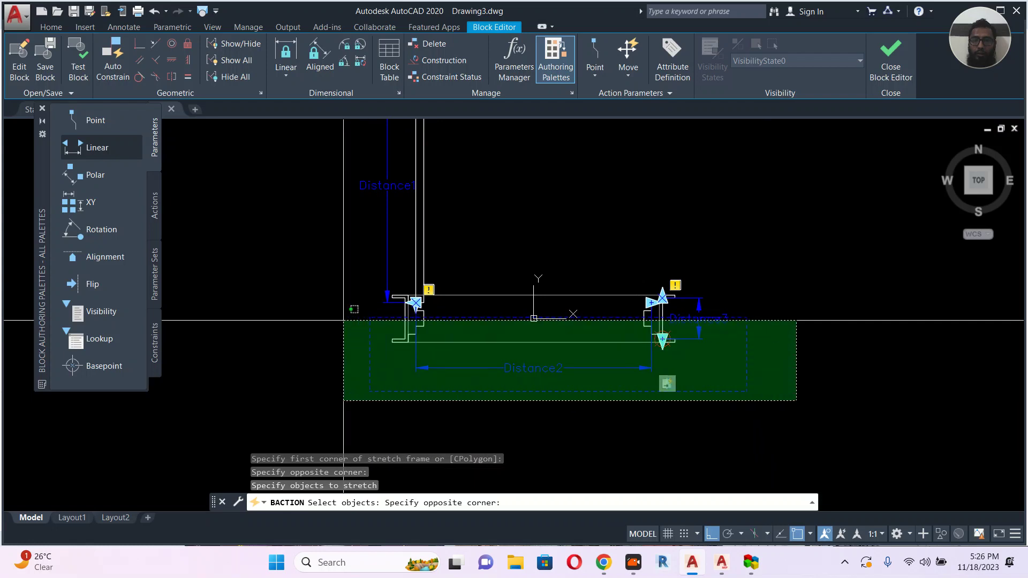
left_click(334, 315)
key("Return")
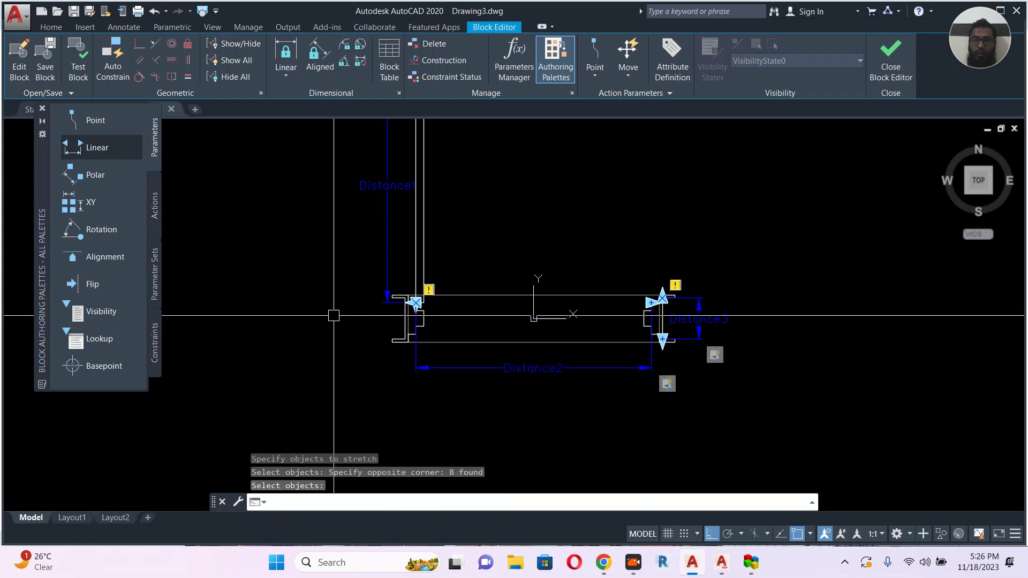
scroll(578, 423, "down", 2)
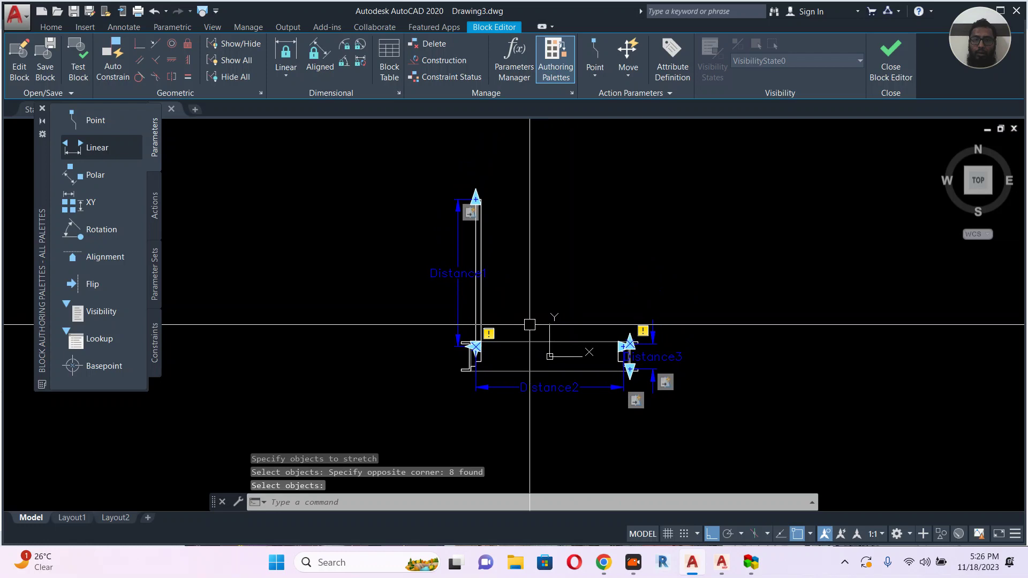
key("Escape")
type("c")
key("Return")
scroll(488, 345, "up", 2)
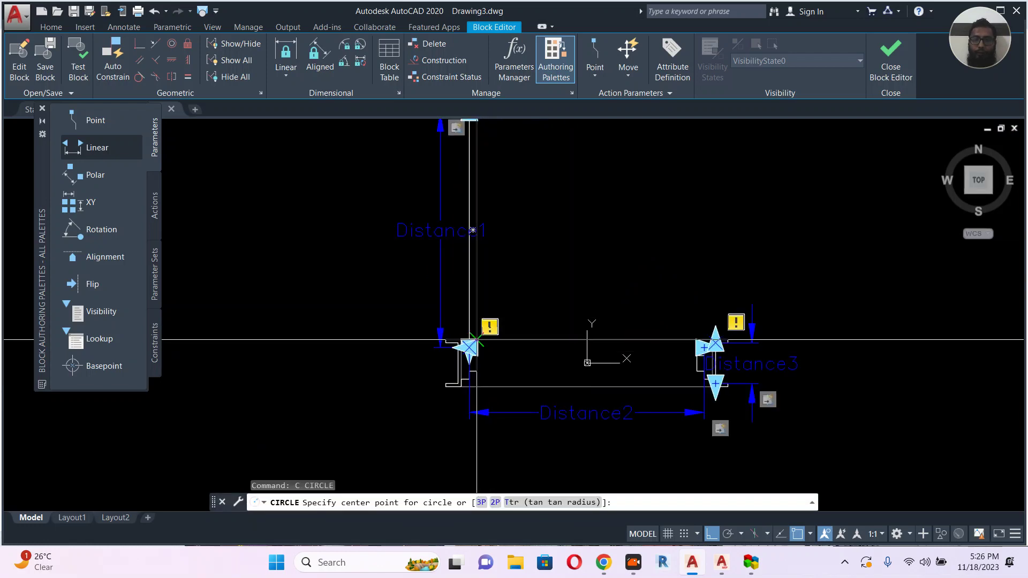
scroll(478, 341, "up", 6)
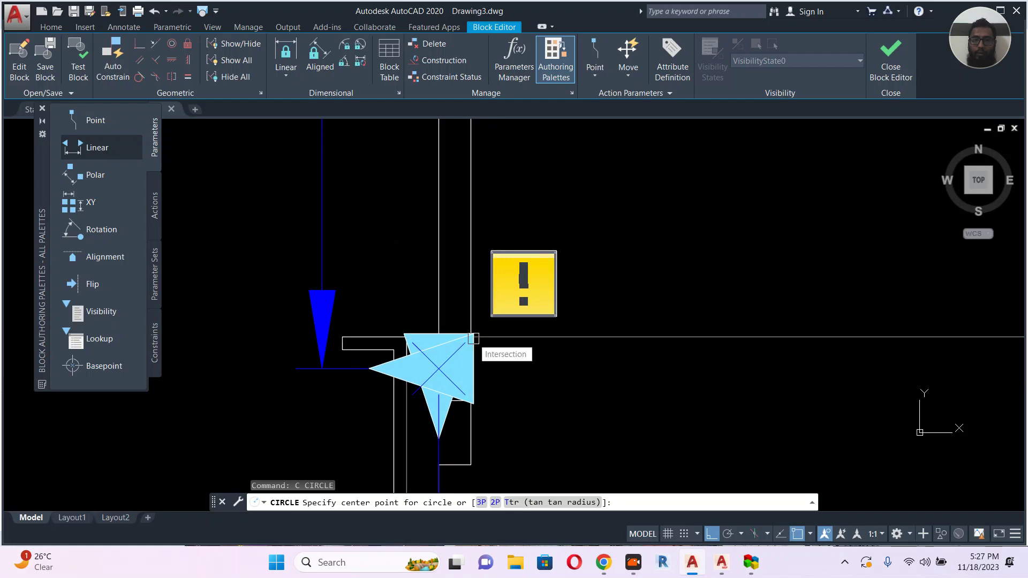
key("Escape")
key("Escape")
scroll(471, 338, "down", 6)
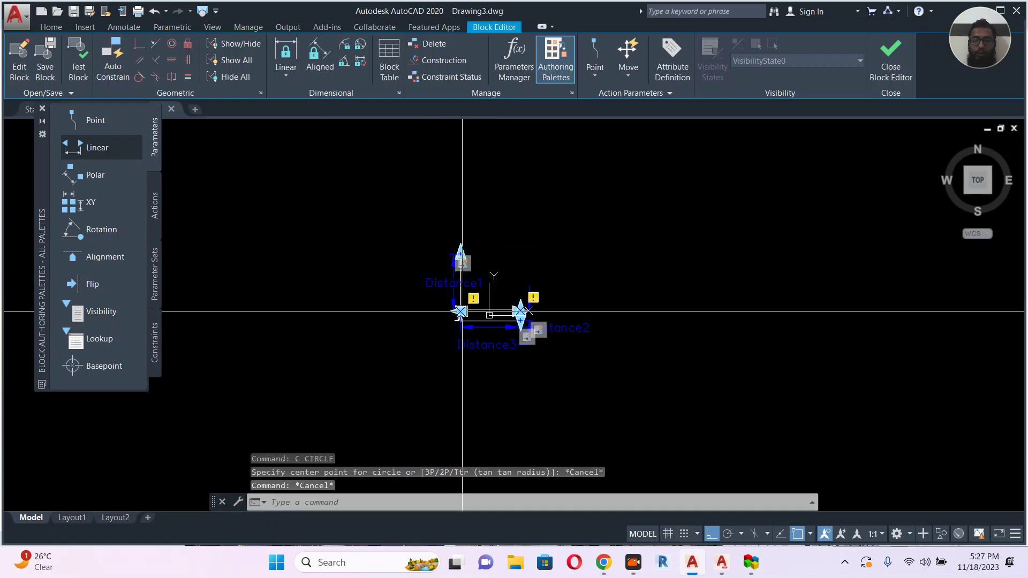
type("RE")
scroll(462, 311, "up", 12)
key("BackSpace")
key("BackSpace")
key("Escape")
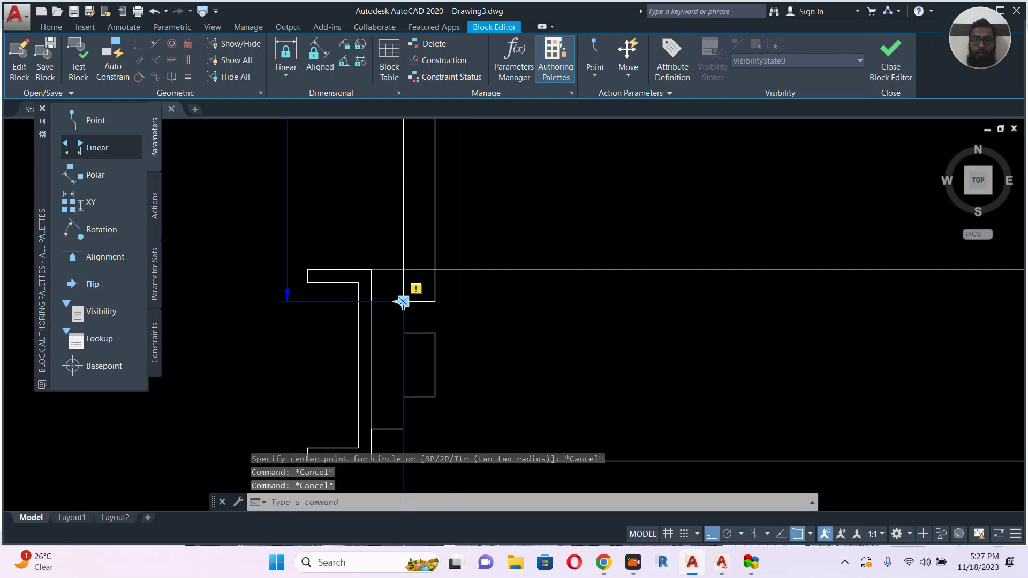
Draw a circle centred on the door leaf's outer hinge corner, with its radius reaching the right-hand frame.
scroll(457, 311, "up", 6)
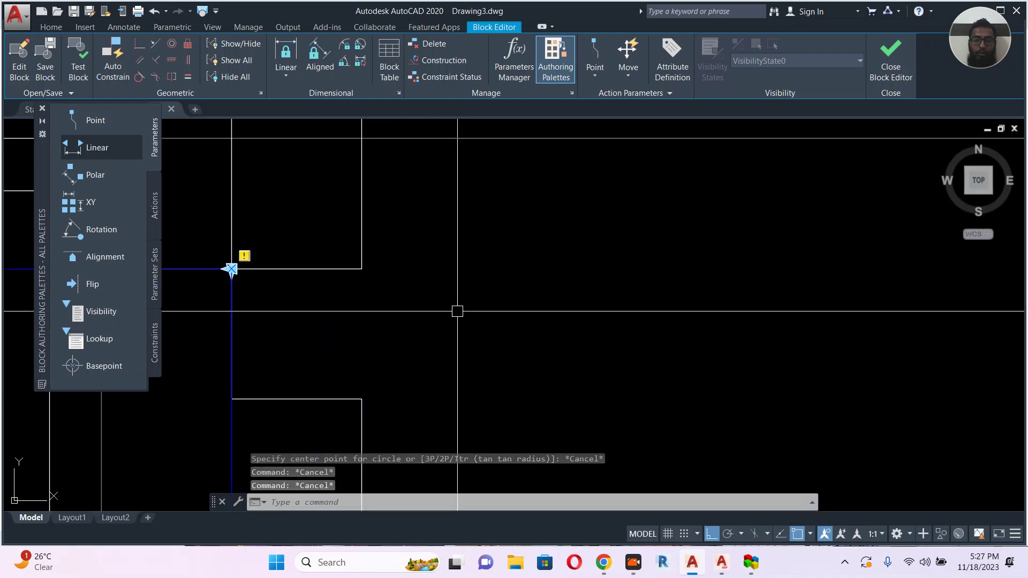
type("c")
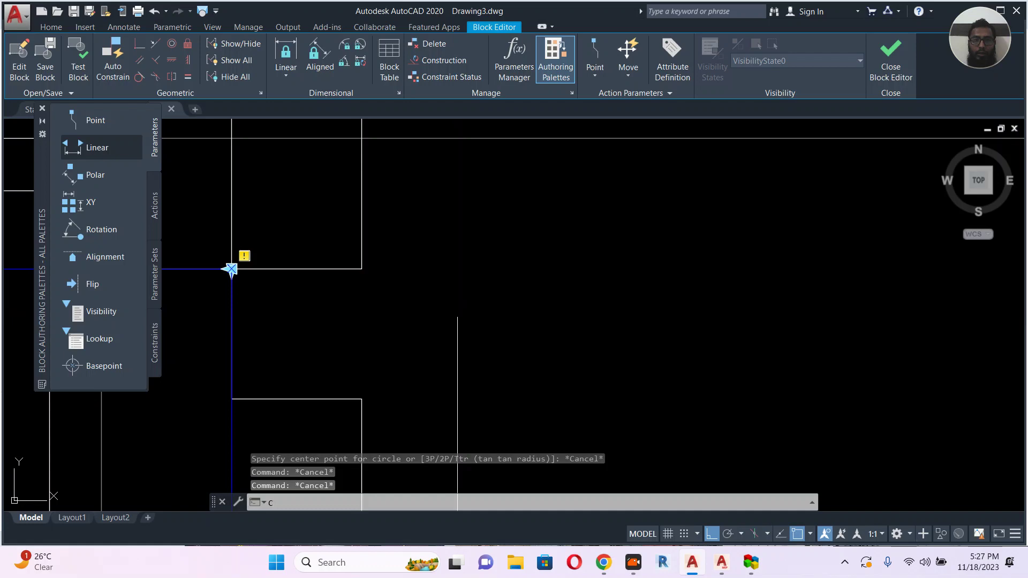
key("Return")
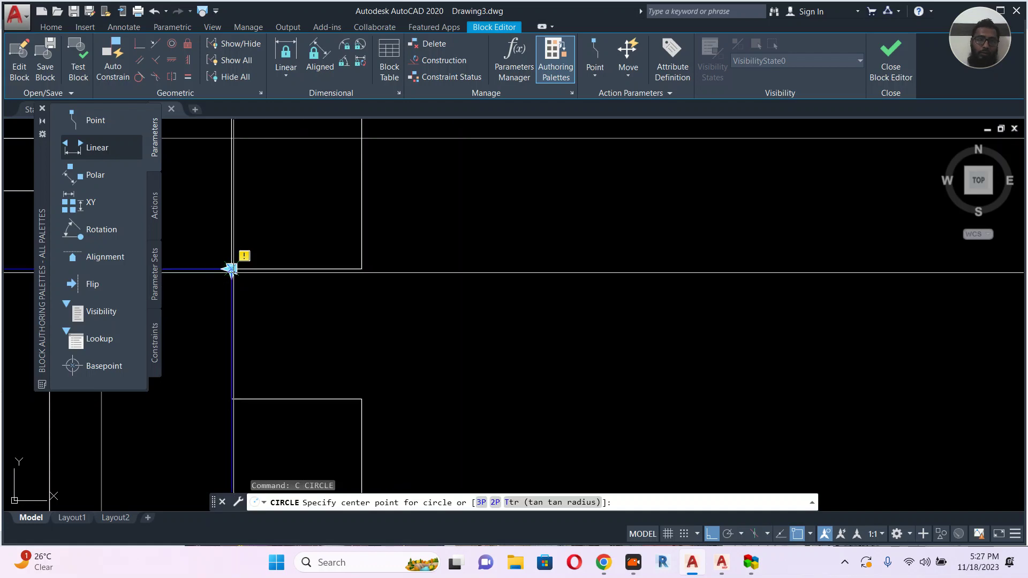
left_click(232, 269)
scroll(288, 307, "down", 5)
middle_click_drag(369, 205, 611, 357)
middle_click_drag(582, 231, 480, 177)
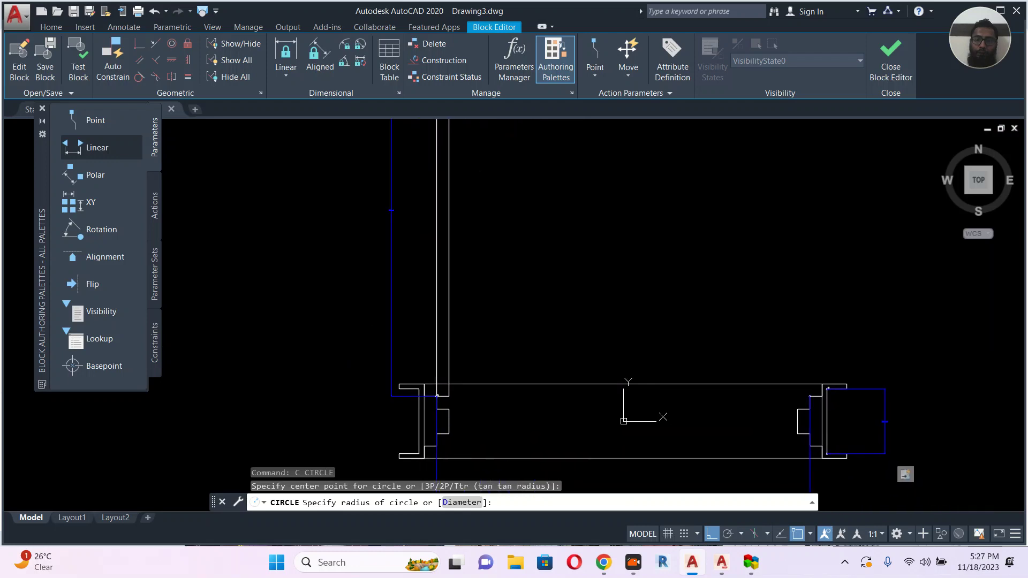
scroll(862, 402, "up", 2)
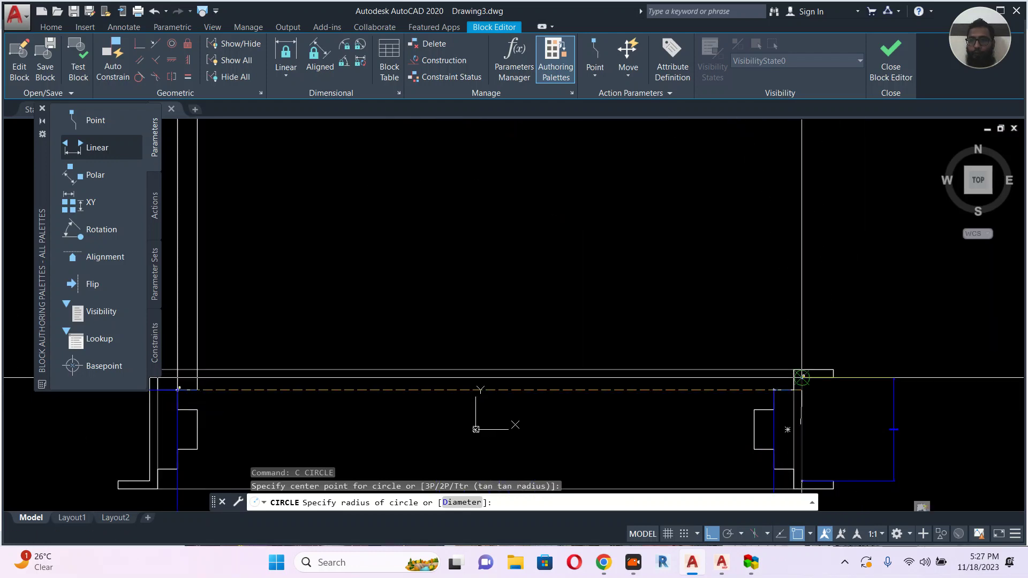
key("Escape")
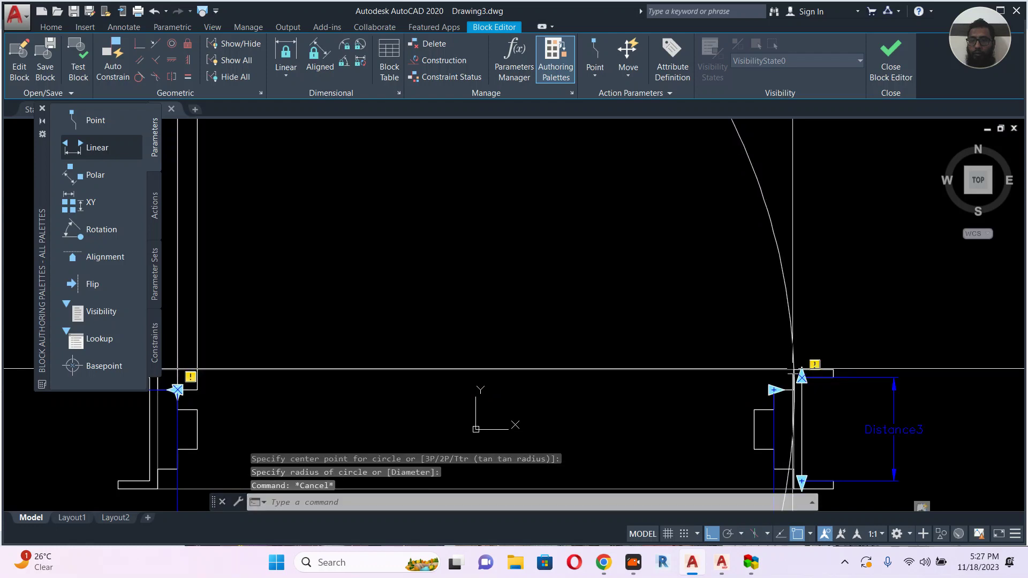
Resize the circle by its right quadrant so it passes through the right-hand frame's upper rebate corner.
scroll(794, 369, "down", 2)
middle_click_drag(666, 237, 660, 229)
scroll(643, 199, "up", 4)
scroll(656, 270, "down", 2)
key("Escape")
middle_click_drag(722, 311, 550, 126)
scroll(748, 263, "up", 3)
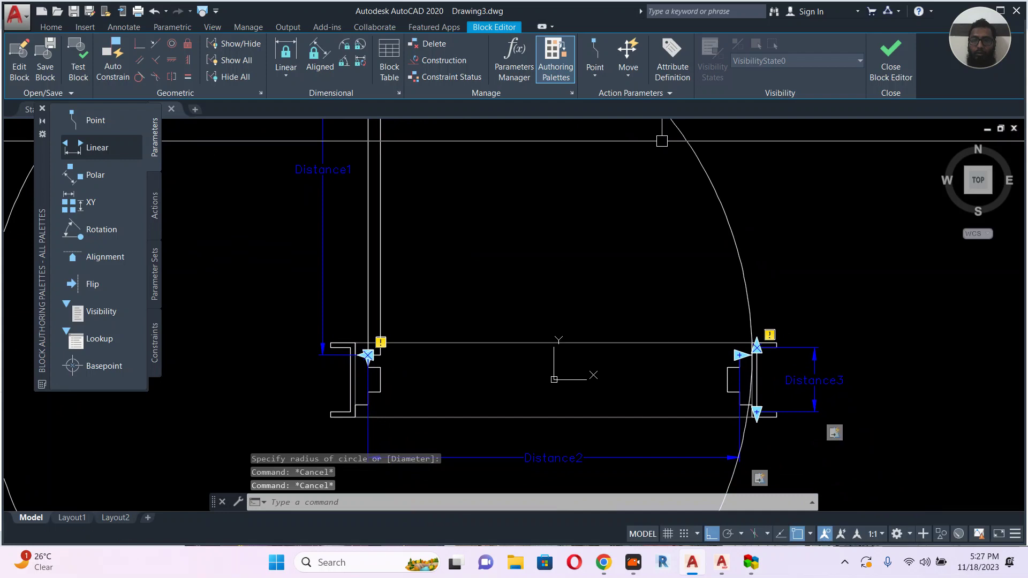
key("Escape")
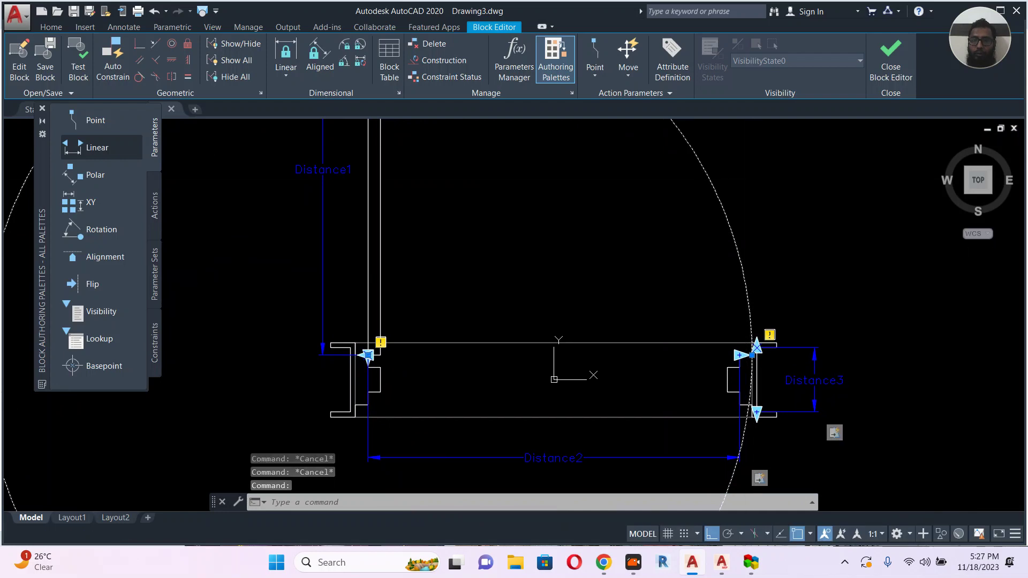
scroll(754, 346, "up", 2)
left_click(749, 360)
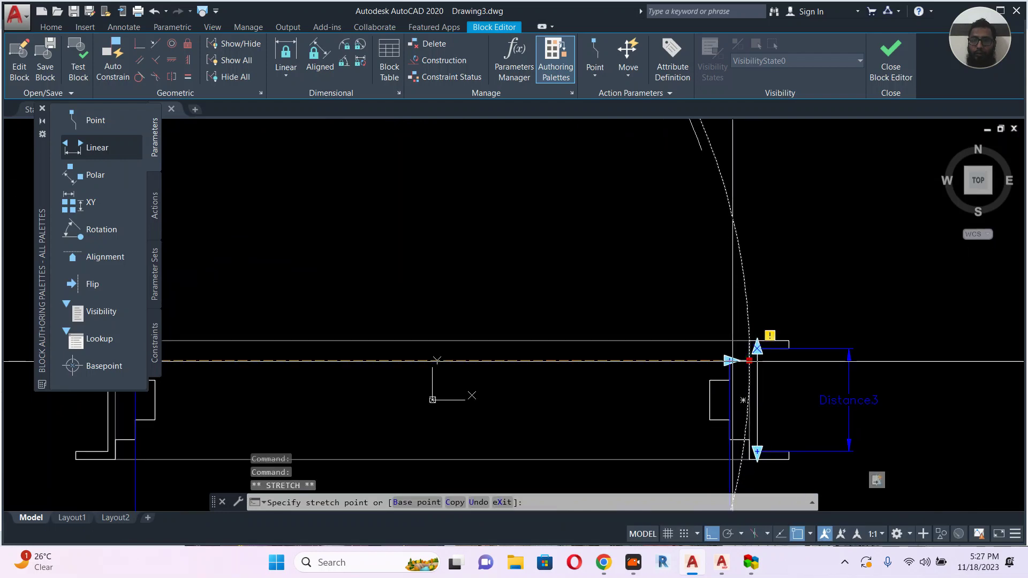
key("Escape")
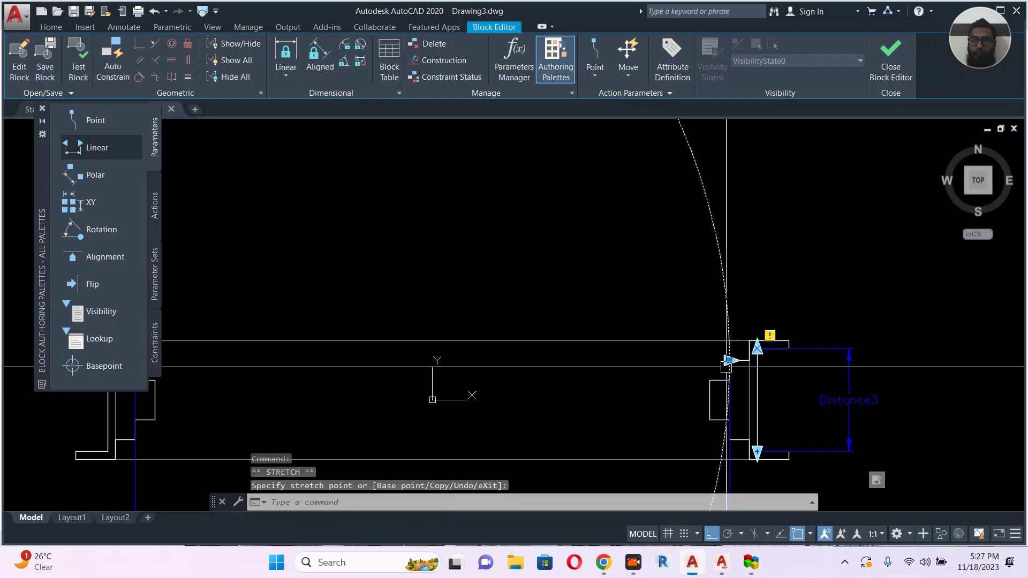
scroll(661, 345, "down", 4)
key("Escape")
scroll(519, 233, "down", 4)
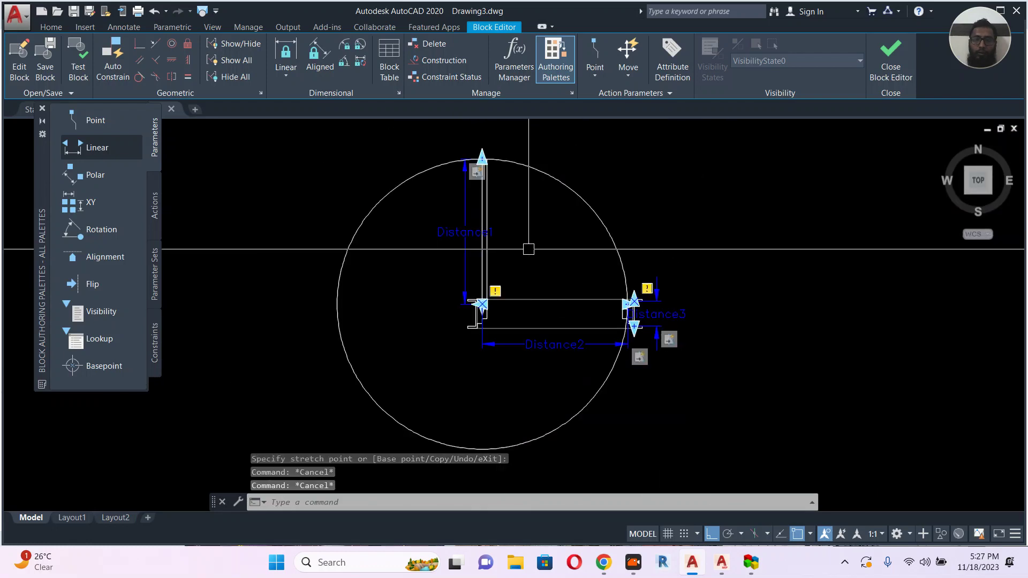
Trim the circle against the door geometry, keeping only the swing arc from the leaf's free end to the right-hand frame.
left_click(679, 155)
left_click(343, 389)
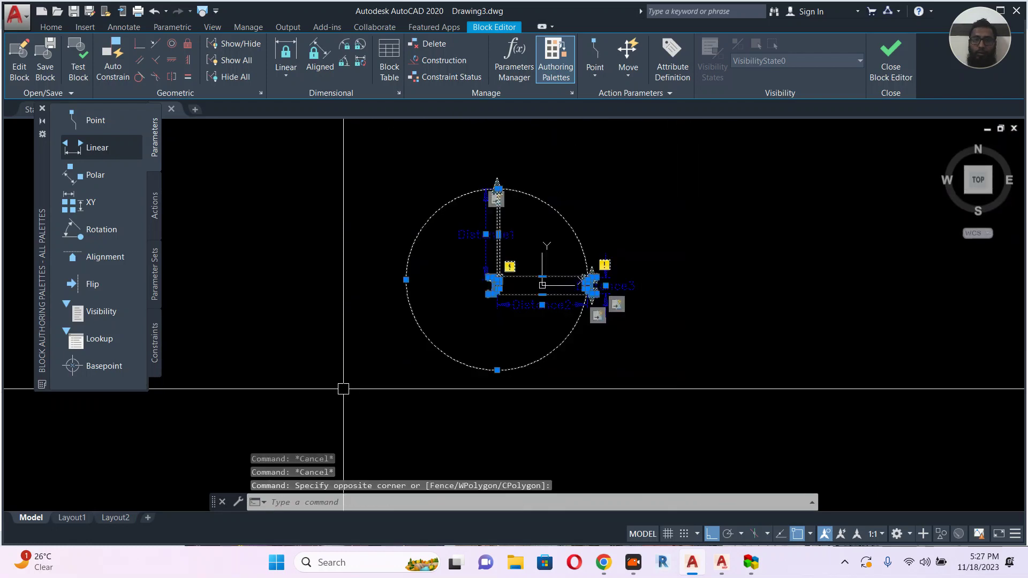
type("tr")
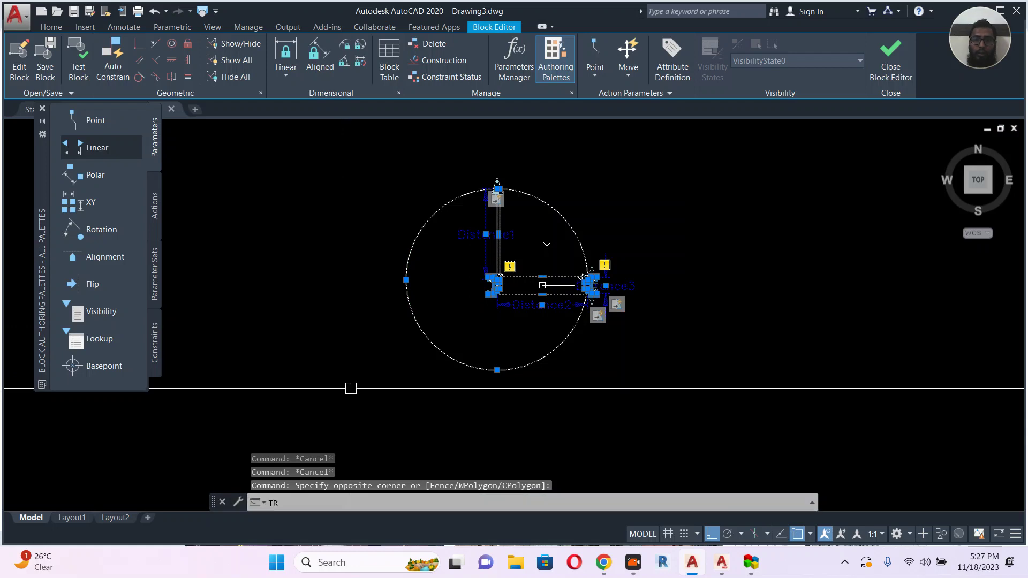
key("Return")
left_click(410, 245)
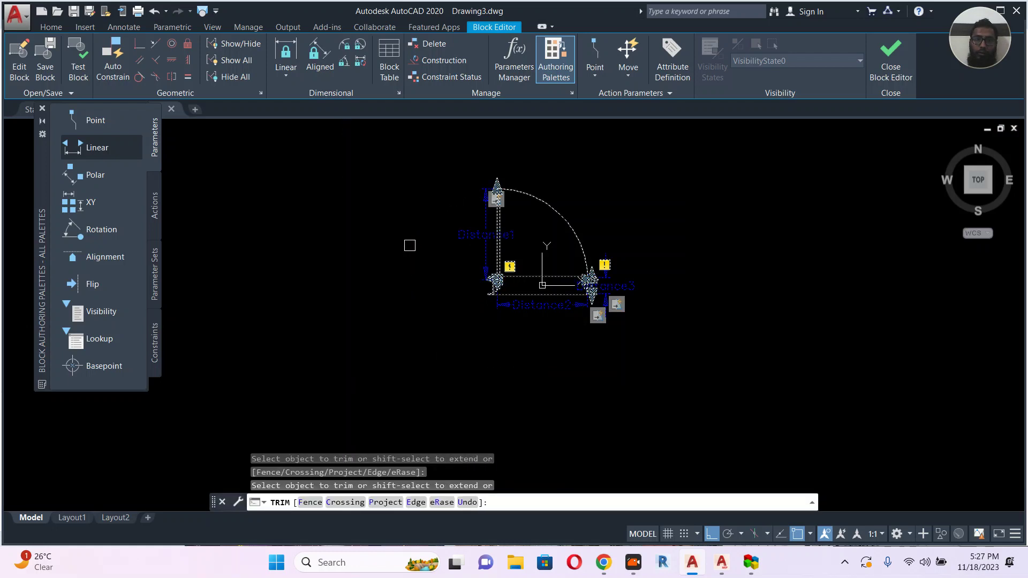
key("Escape")
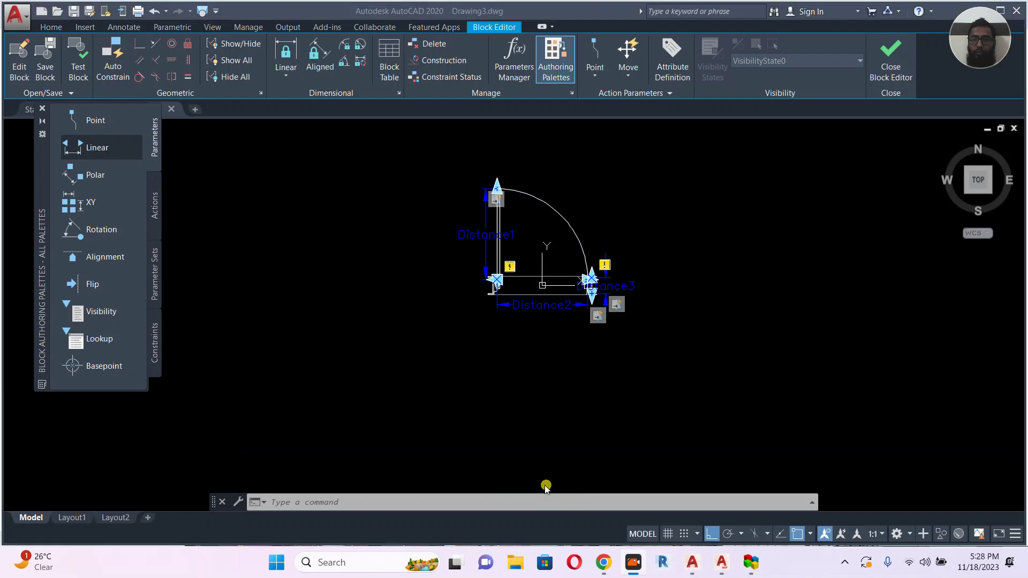
left_click(573, 342)
middle_click_drag(529, 328, 535, 372)
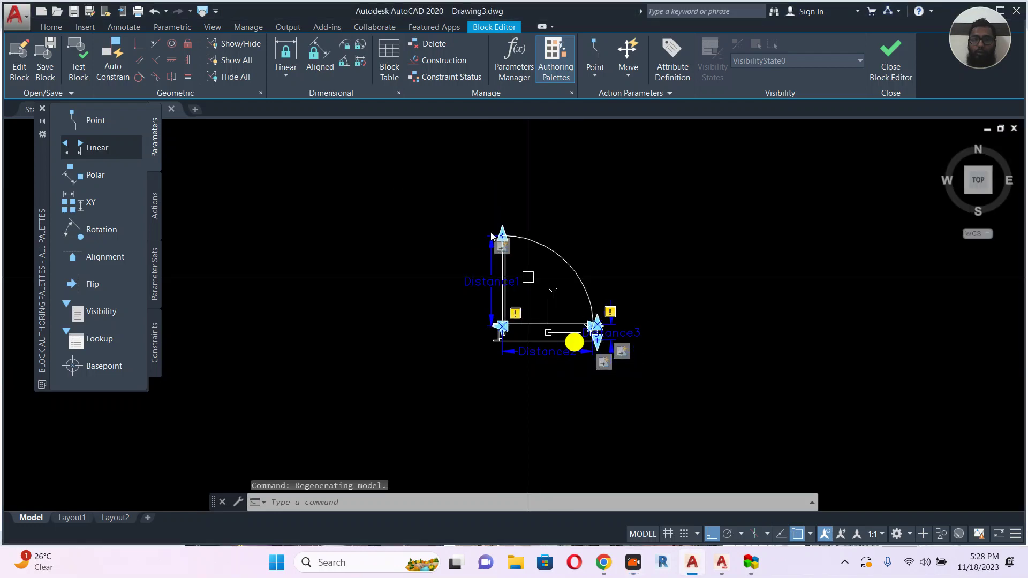
left_click(92, 150)
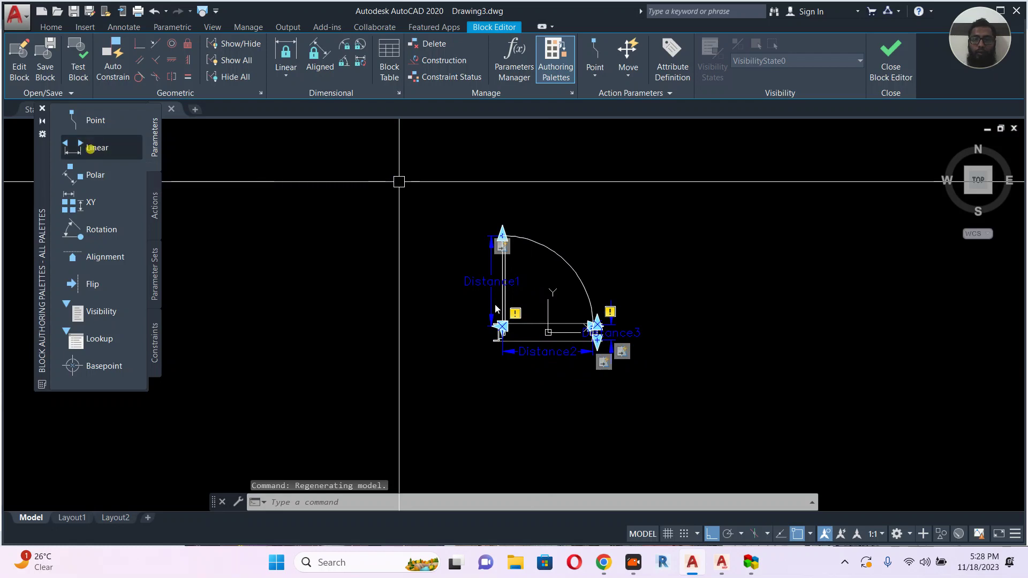
Add a linear parameter from the door leaf's hinge corner to the right-hand frame's upper rebate corner, with its label below the existing width parameter.
scroll(505, 321, "up", 2)
scroll(504, 321, "up", 5)
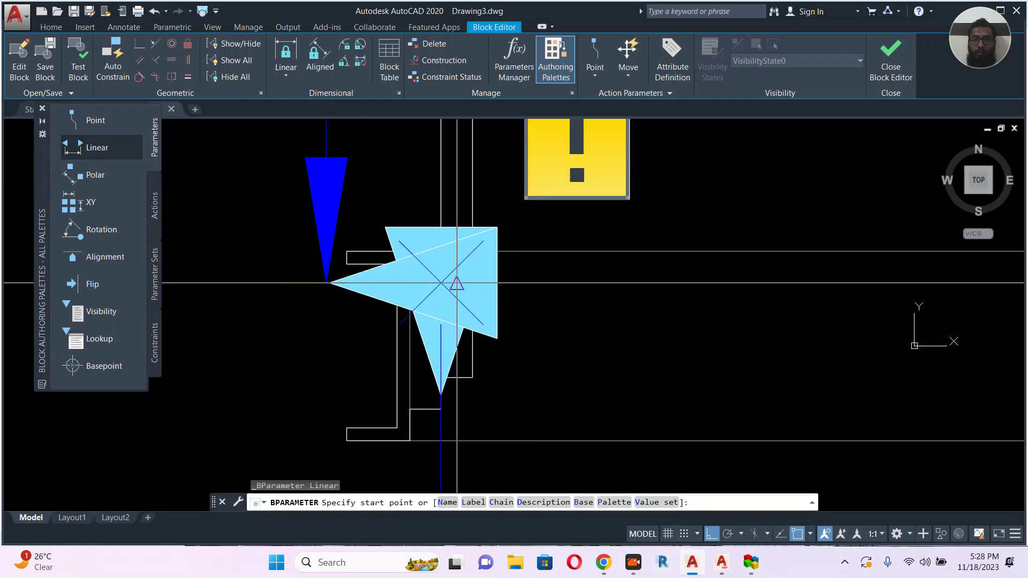
key("Escape")
type("re")
key("Return")
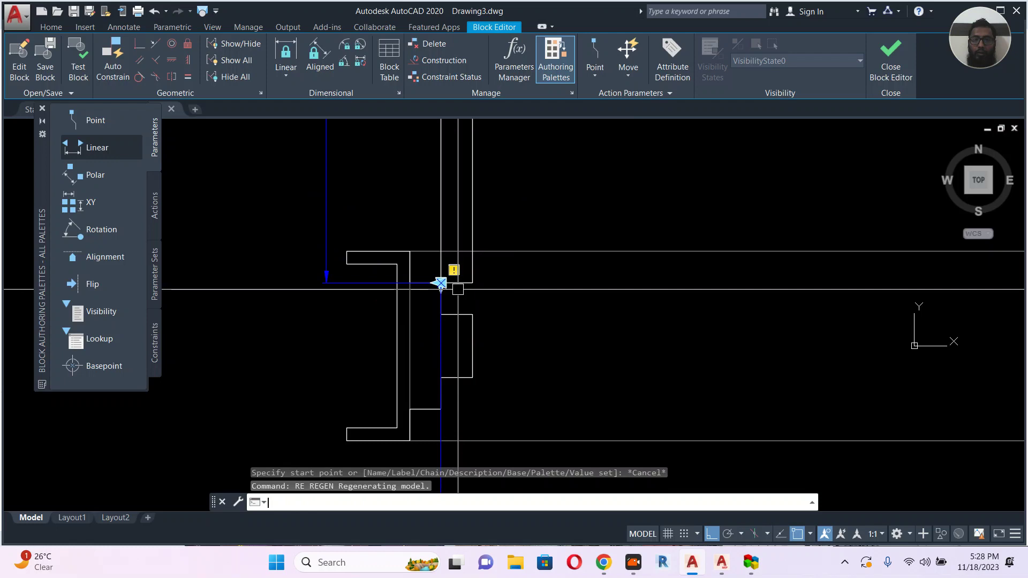
left_click(94, 148)
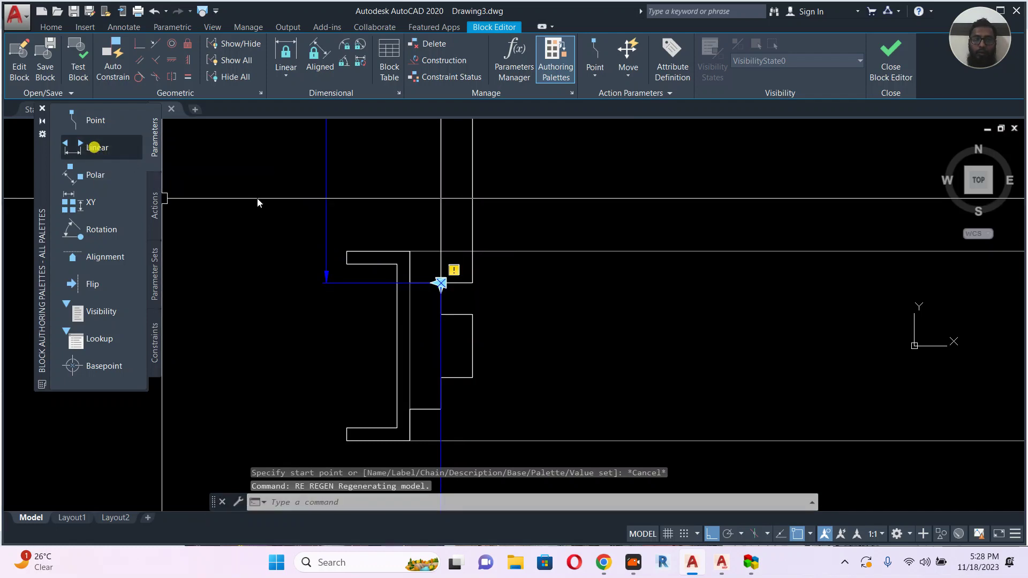
left_click(440, 283)
scroll(436, 281, "down", 3)
middle_click_drag(691, 342, 675, 342)
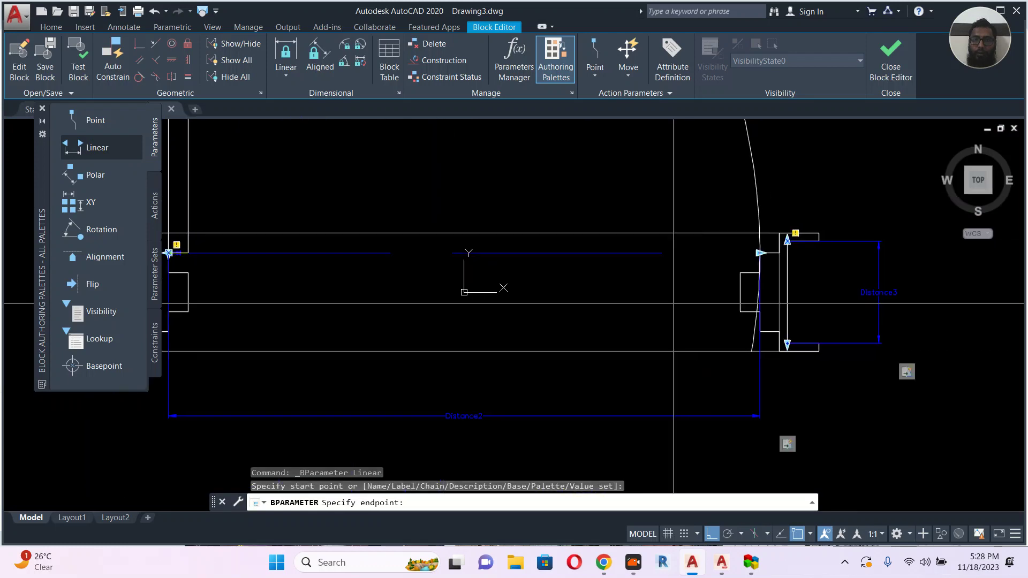
left_click(759, 253)
middle_click_drag(717, 459, 760, 357)
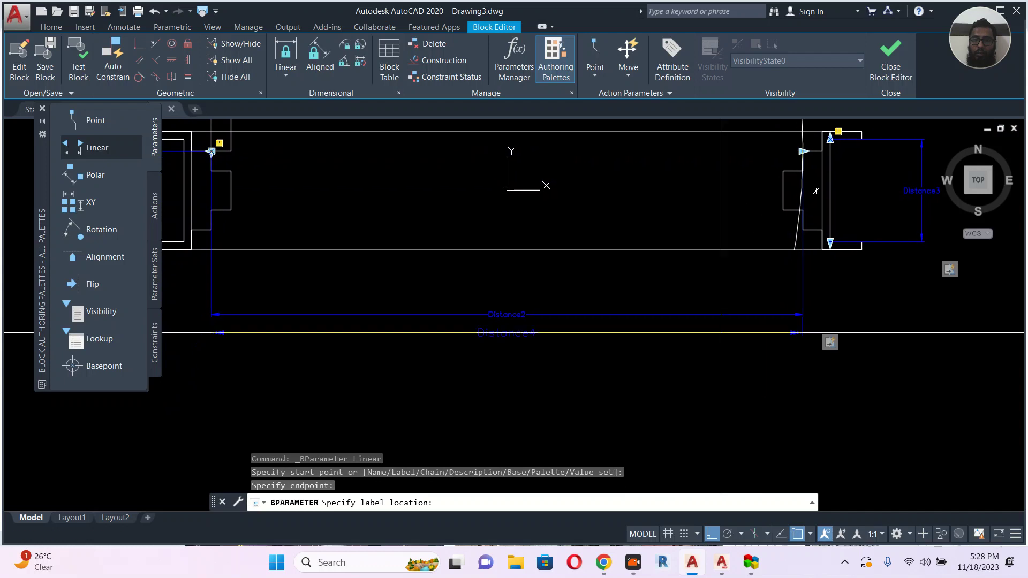
left_click(764, 384)
key("Escape")
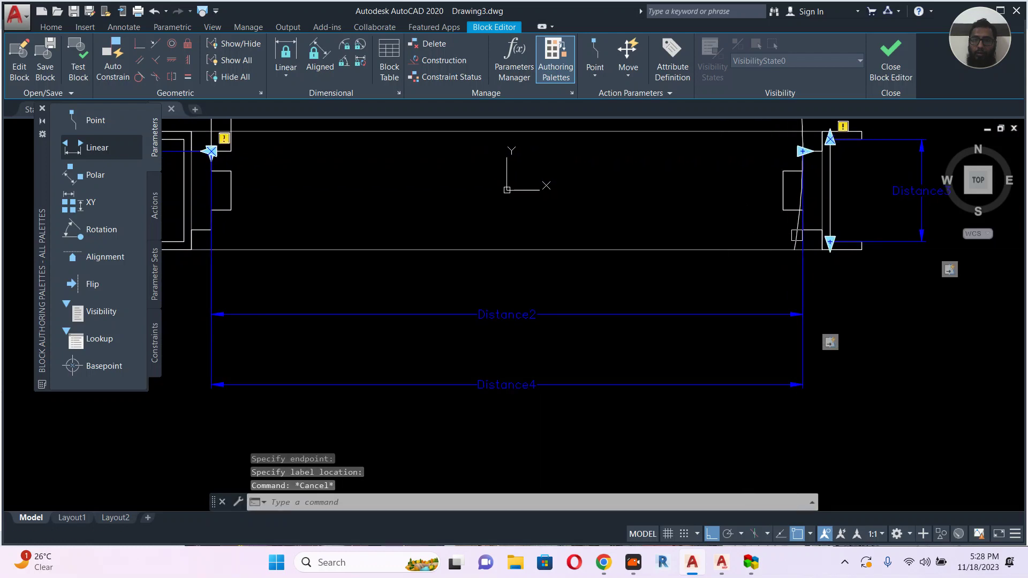
middle_click_drag(794, 258, 780, 296)
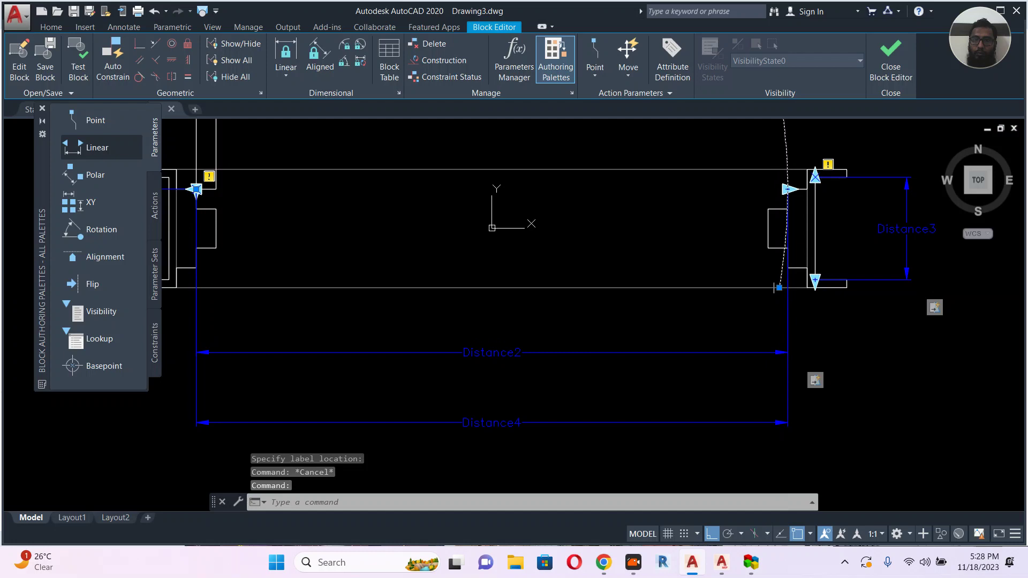
left_click(779, 288)
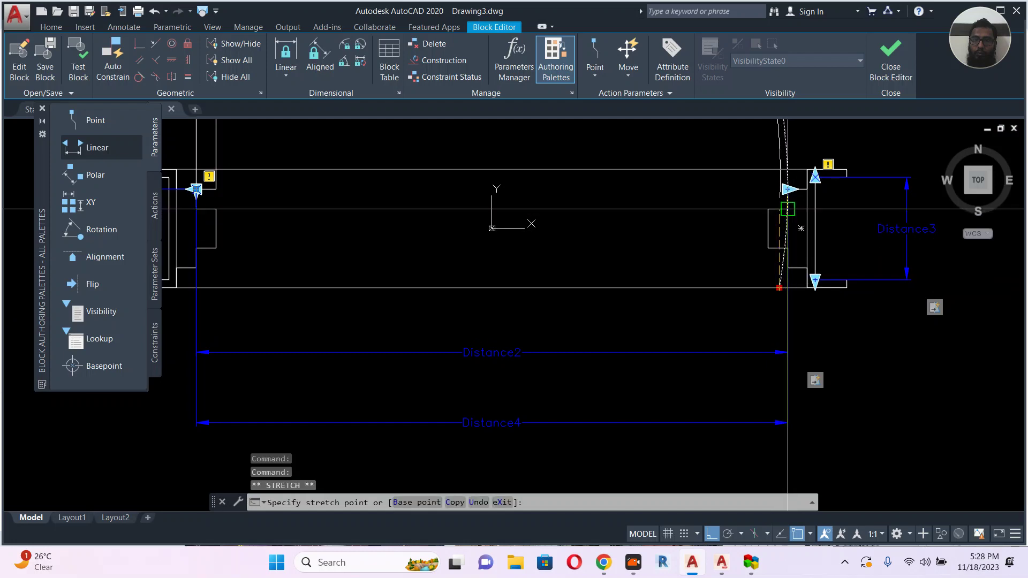
key("Escape")
scroll(780, 270, "down", 6)
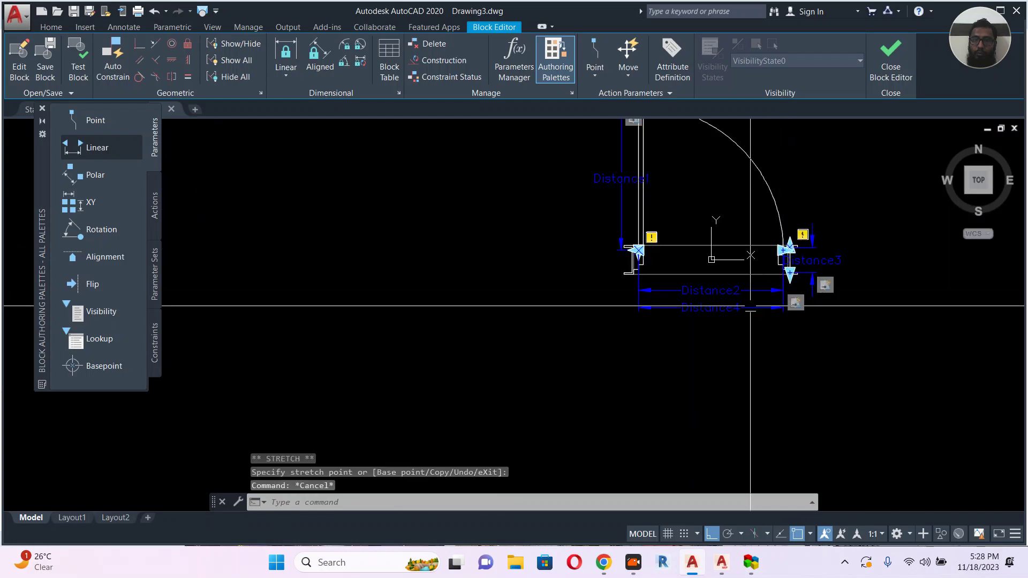
double_click(756, 307)
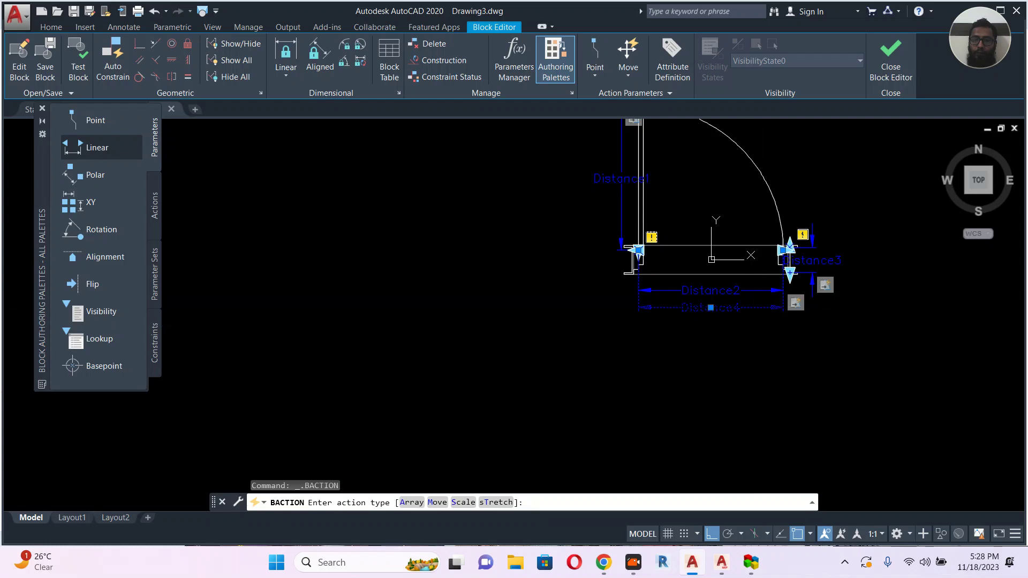
left_click(460, 499)
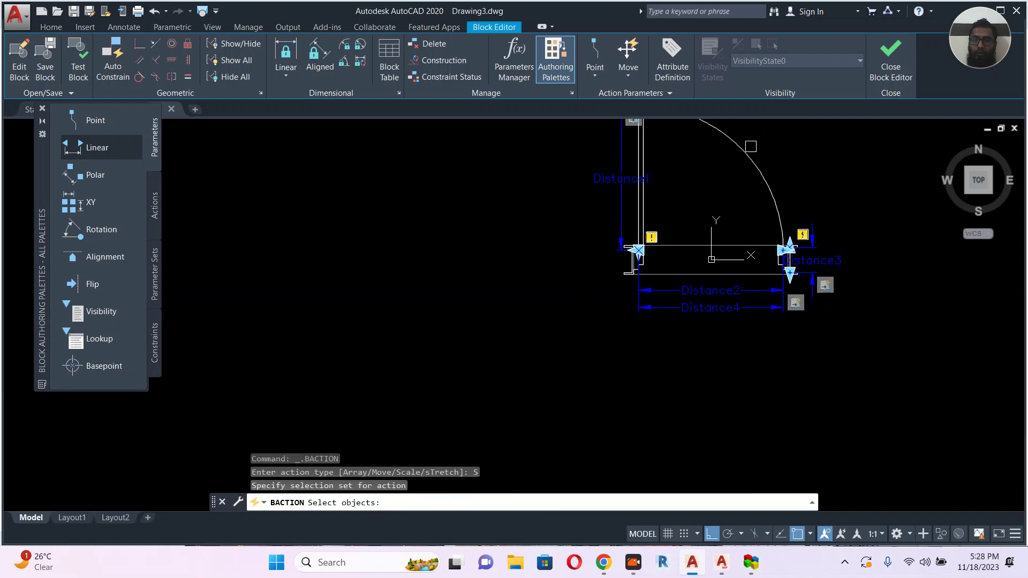
key("Escape")
key("Escape")
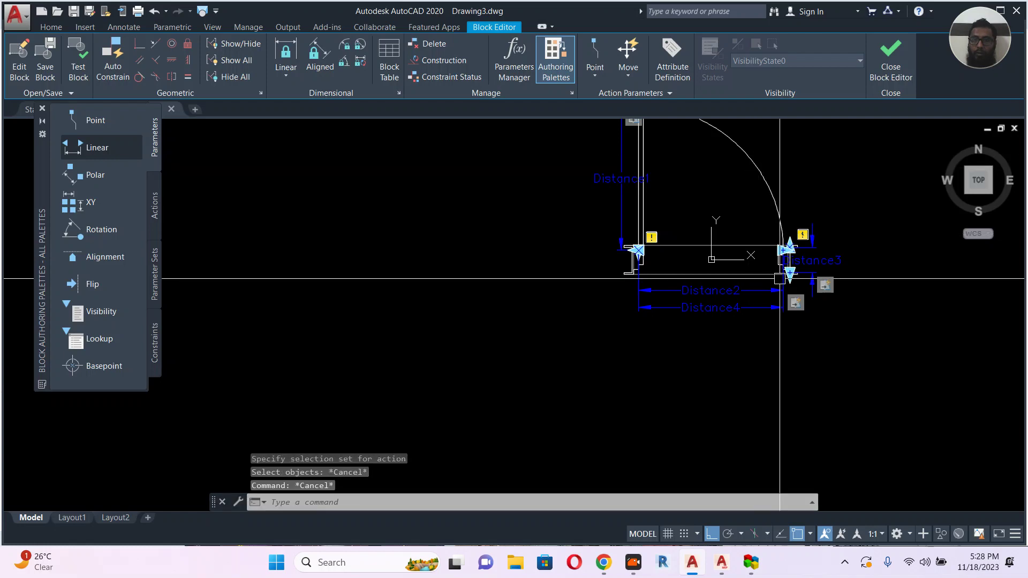
left_click(752, 309)
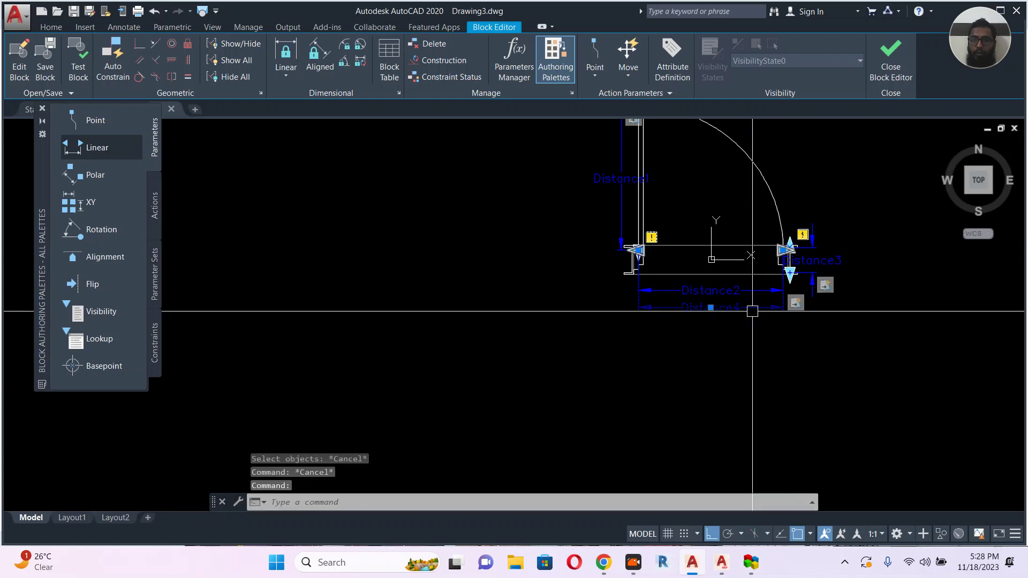
key("Escape")
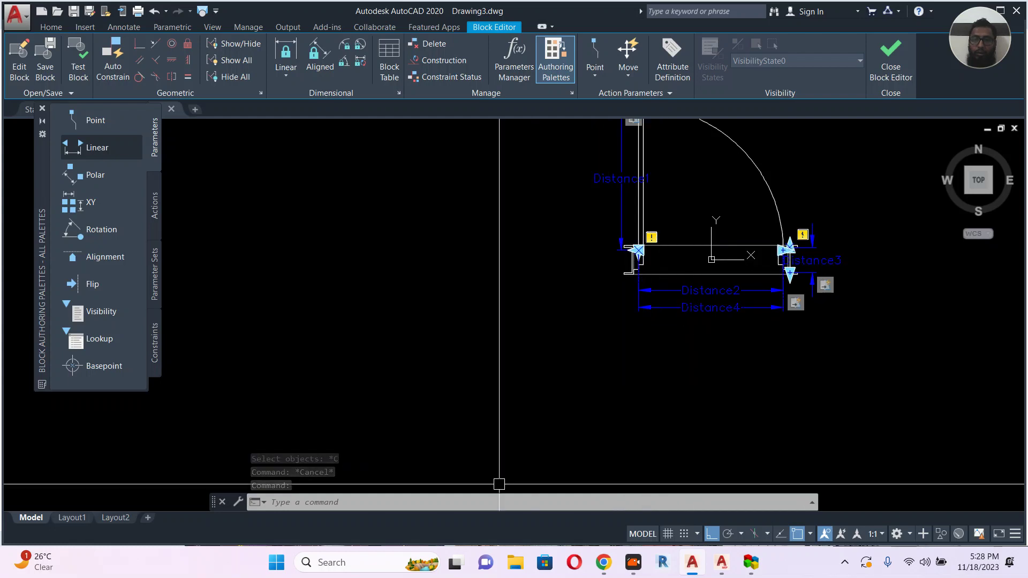
key("Escape")
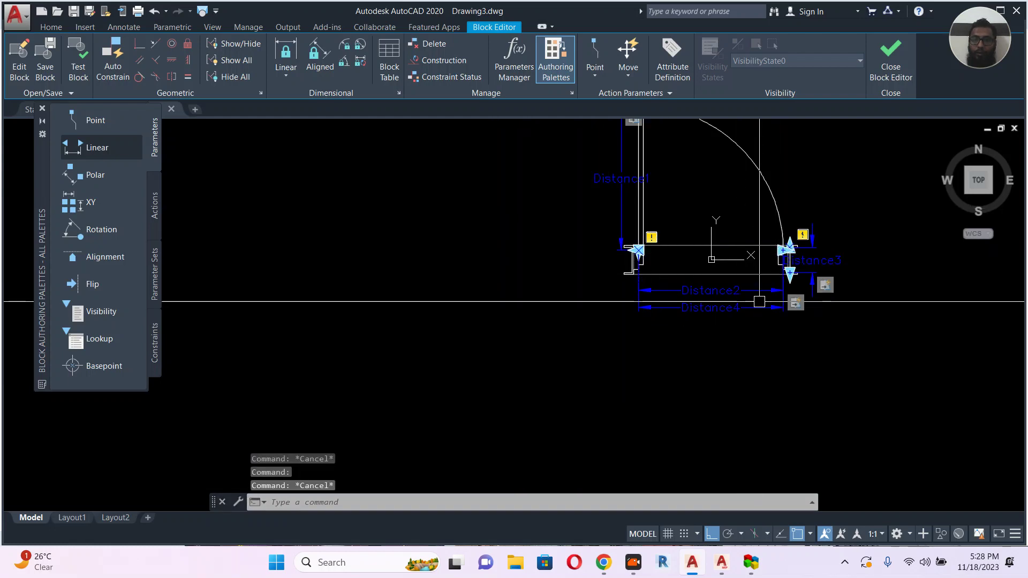
Add a Scale action to the lower width parameter Distance4, selecting only the door's swing arc.
double_click(759, 303)
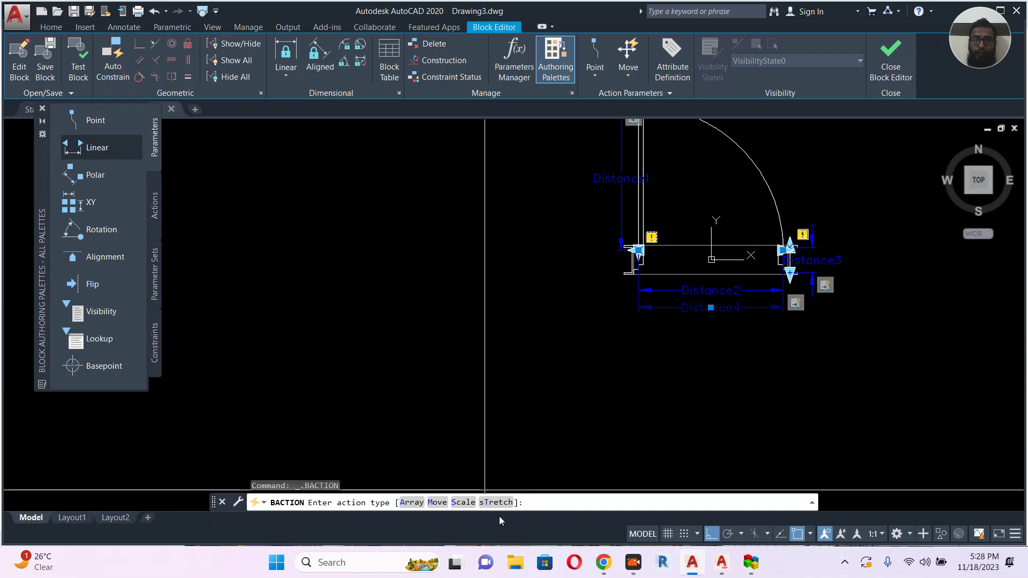
left_click(464, 503)
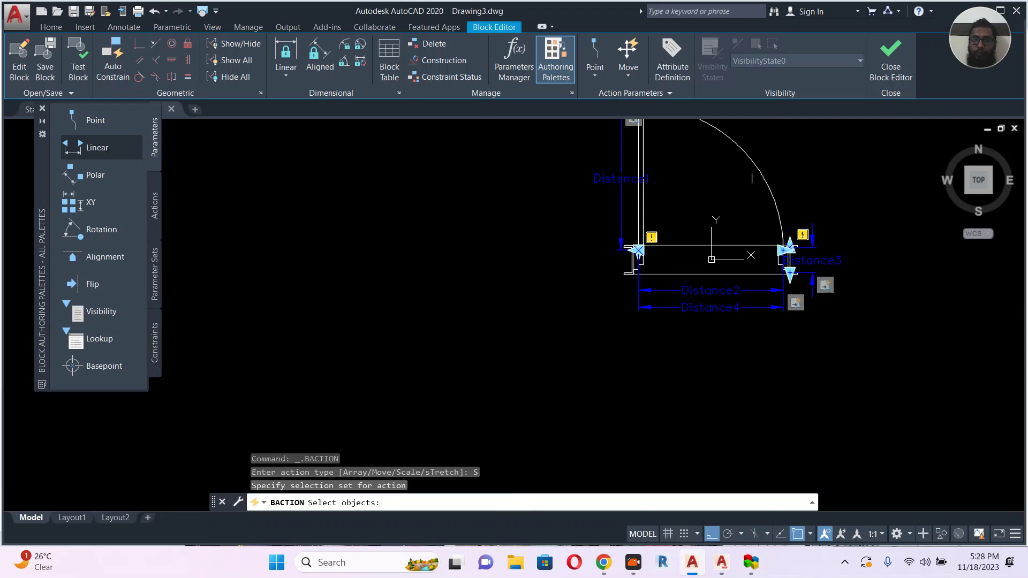
left_click(759, 177)
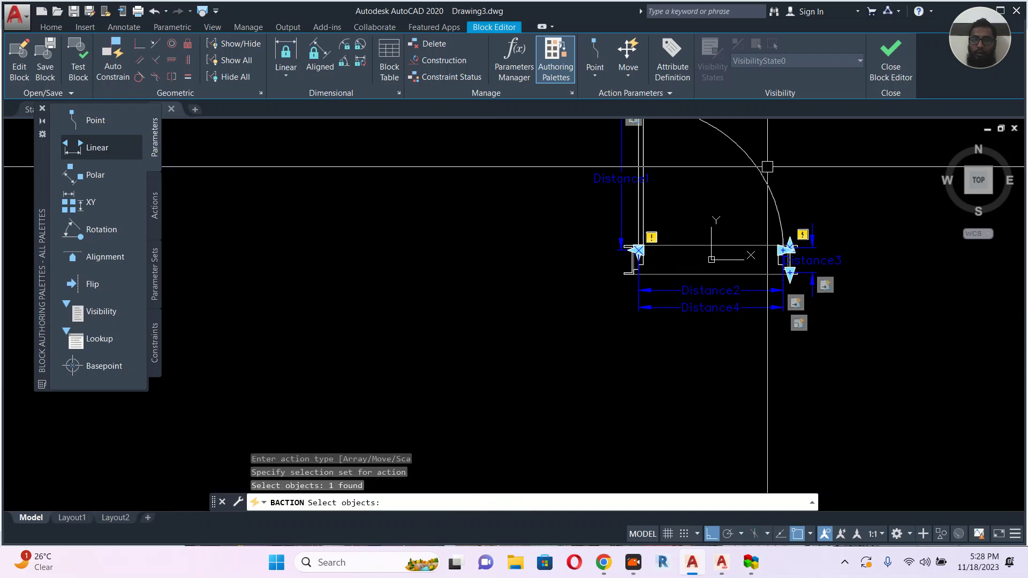
key("Return")
mouse_move(765, 163)
middle_mouse_down()
mouse_move(714, 221)
mouse_move(617, 228)
middle_mouse_up()
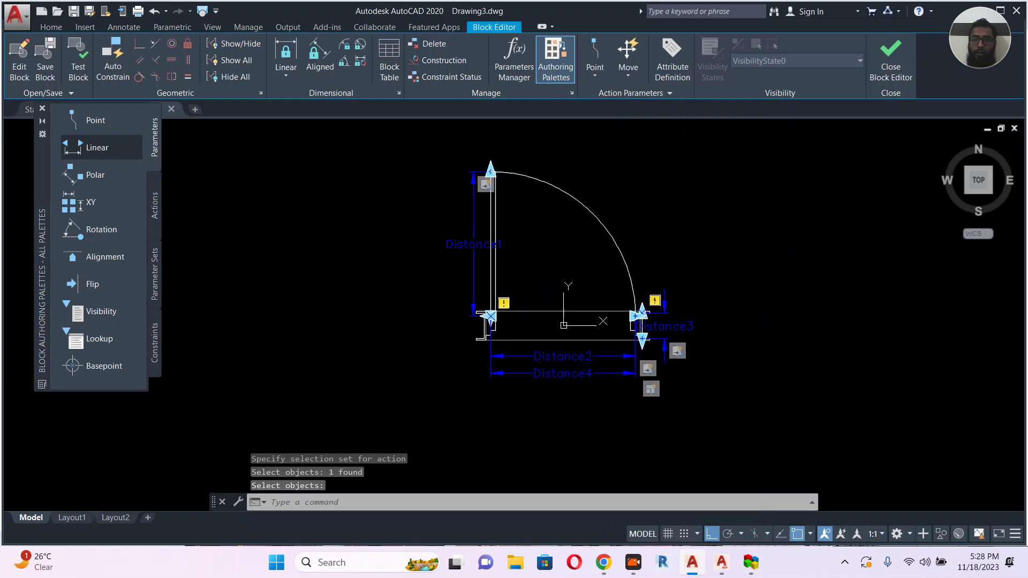
Place a Block Properties Table with one grip to the right of the swing arc.
left_click(153, 205)
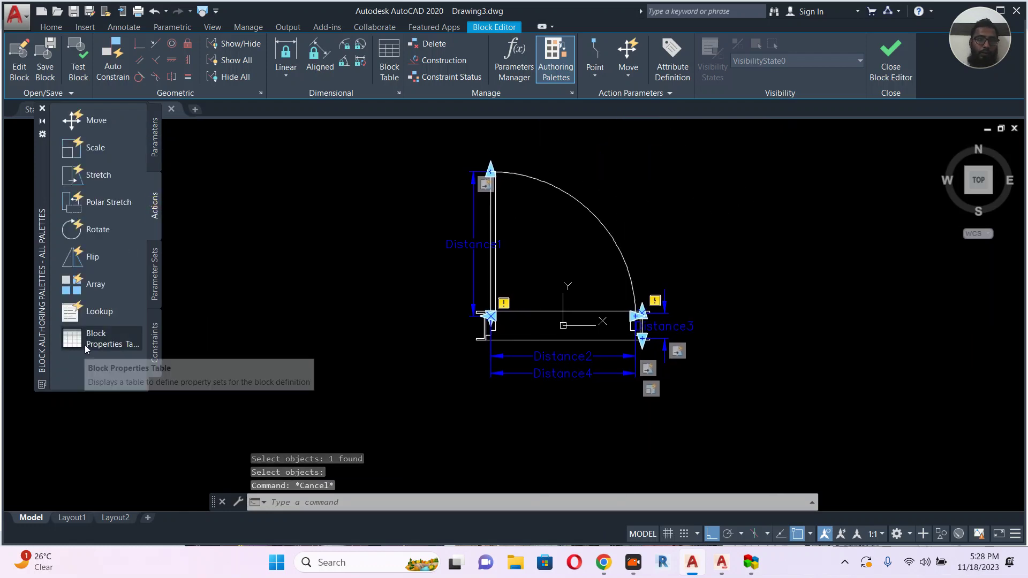
left_click(100, 338)
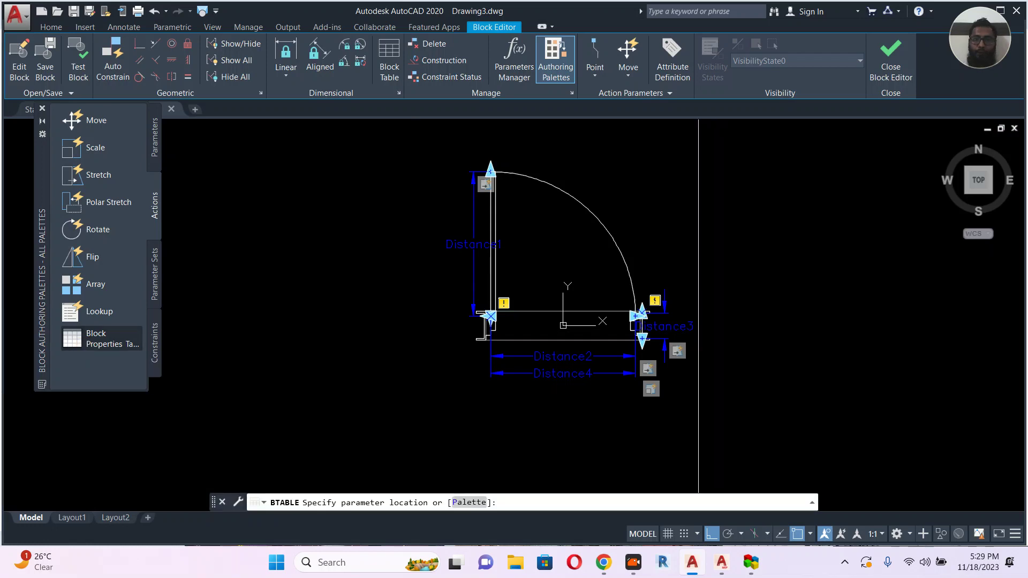
left_click(699, 260)
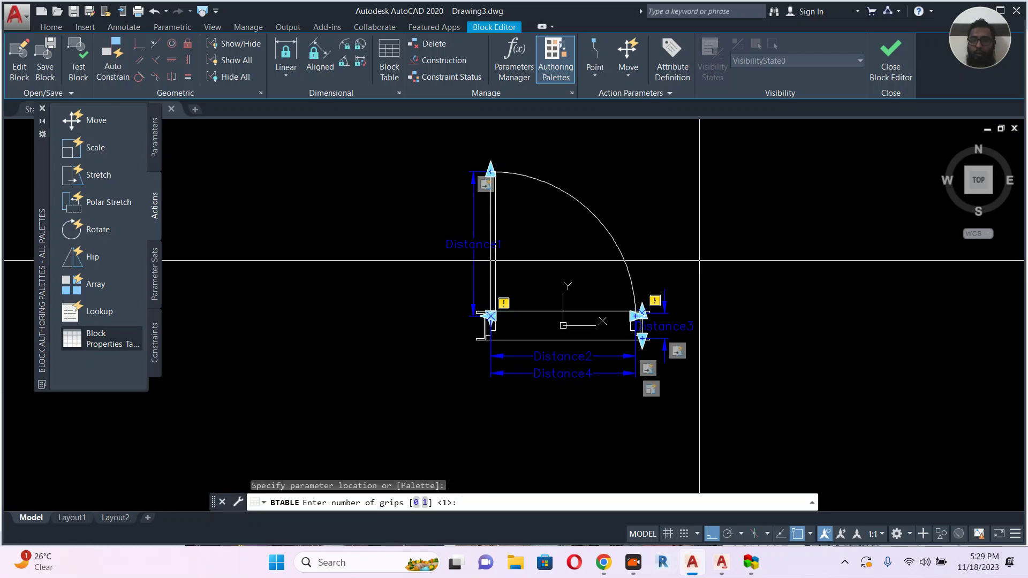
key("Return")
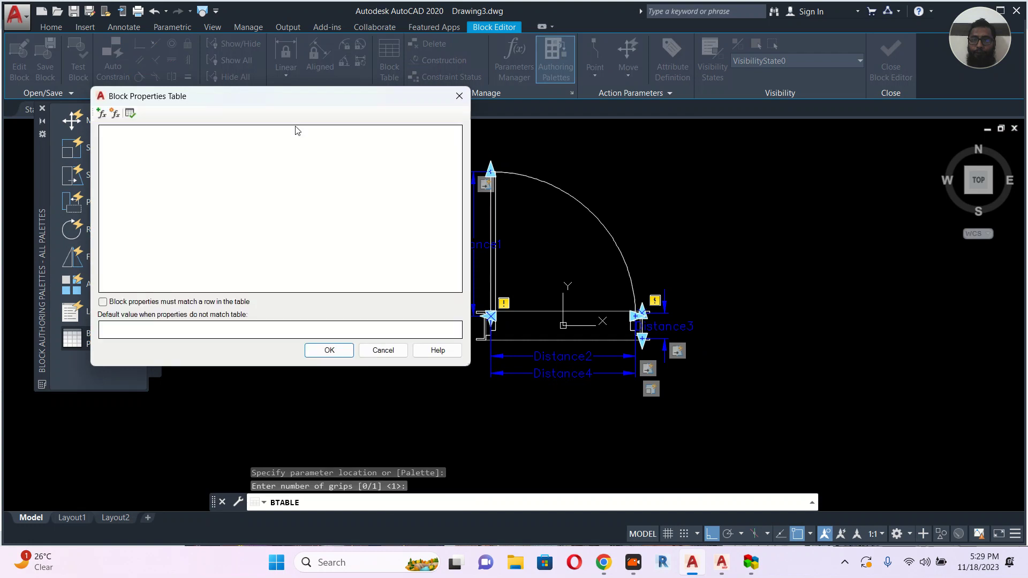
left_click_drag(252, 98, 323, 142)
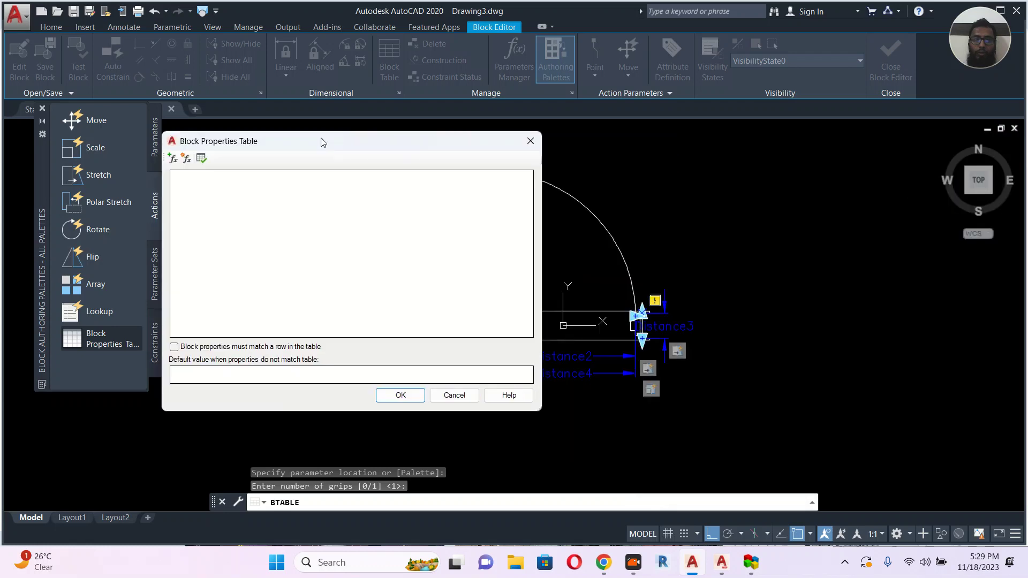
Add the parameter properties Distance1, Distance2 and Distance4 to the block properties table.
left_click(172, 159)
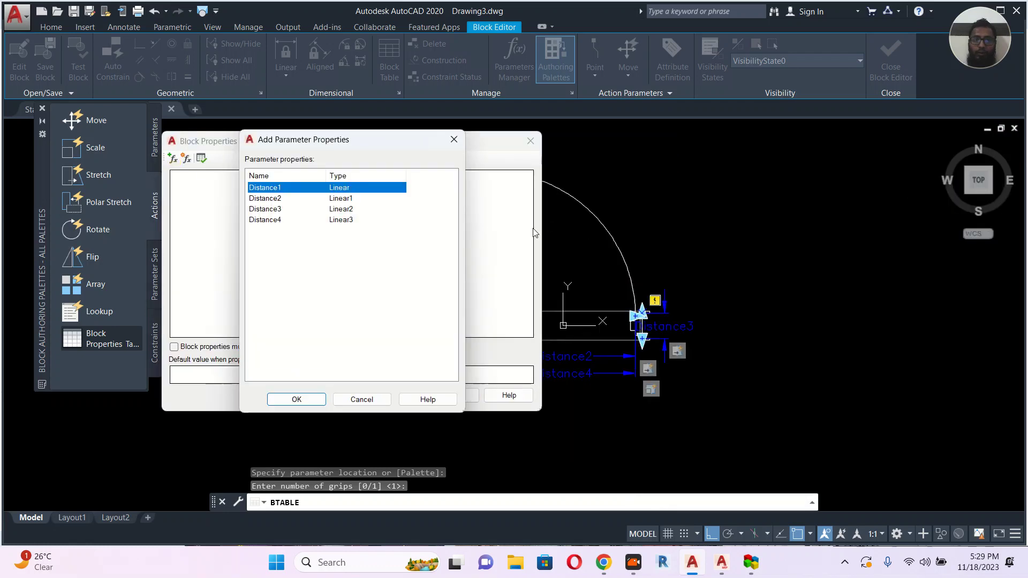
left_click(281, 199, "shift")
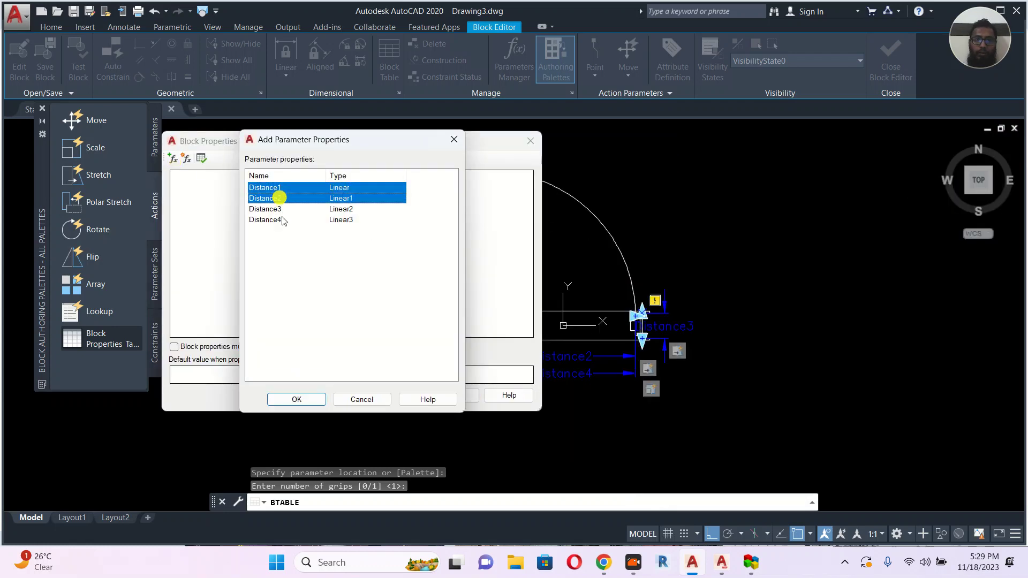
left_click(270, 221, "ctrl")
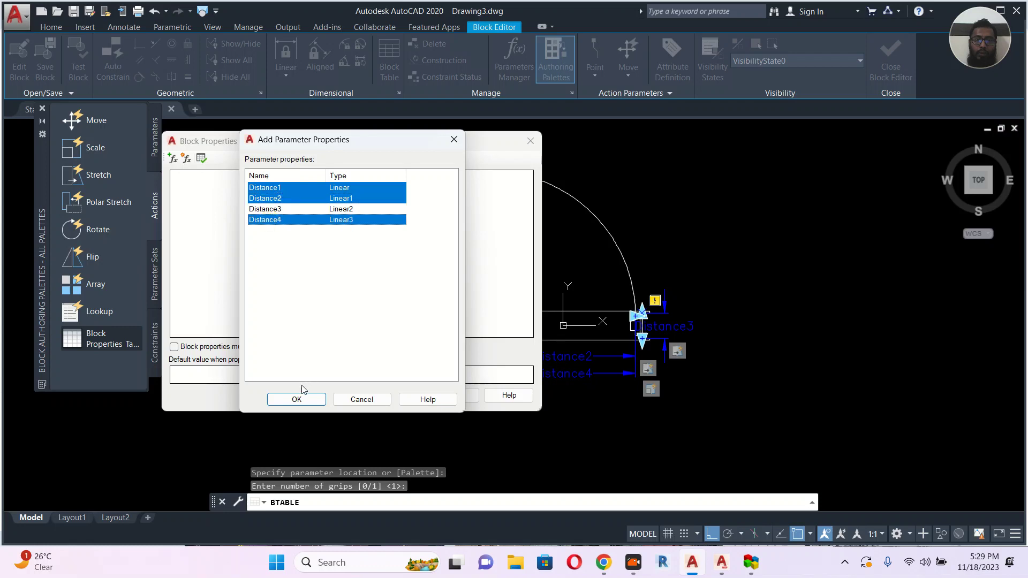
left_click(297, 400)
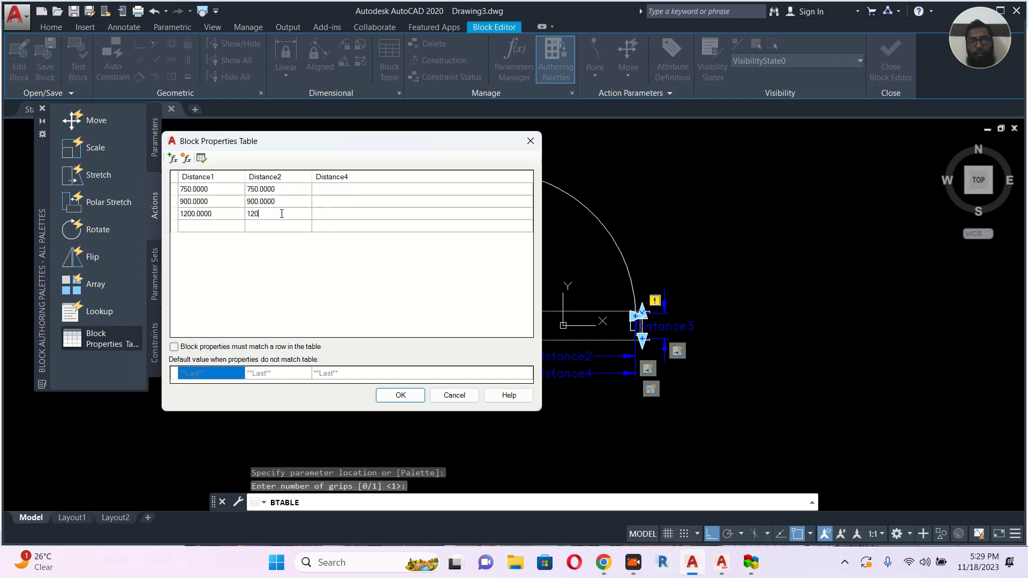
Fill the table's Distance4 column with 750, 900 and 1200, and accept the block properties table.
left_click(342, 190)
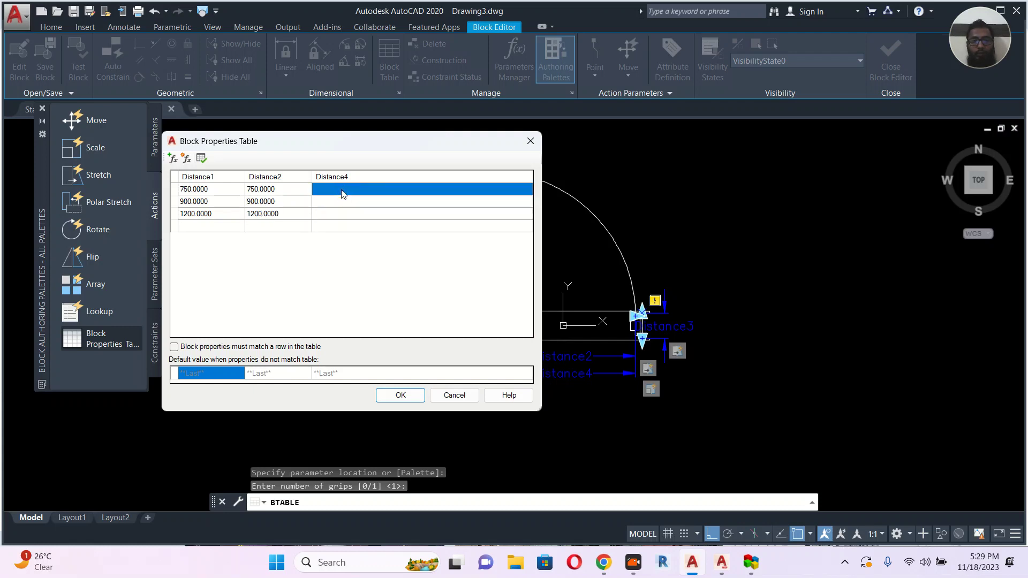
type("750.0000")
left_click(345, 201)
type("900.0000")
left_click(345, 214)
type("1200")
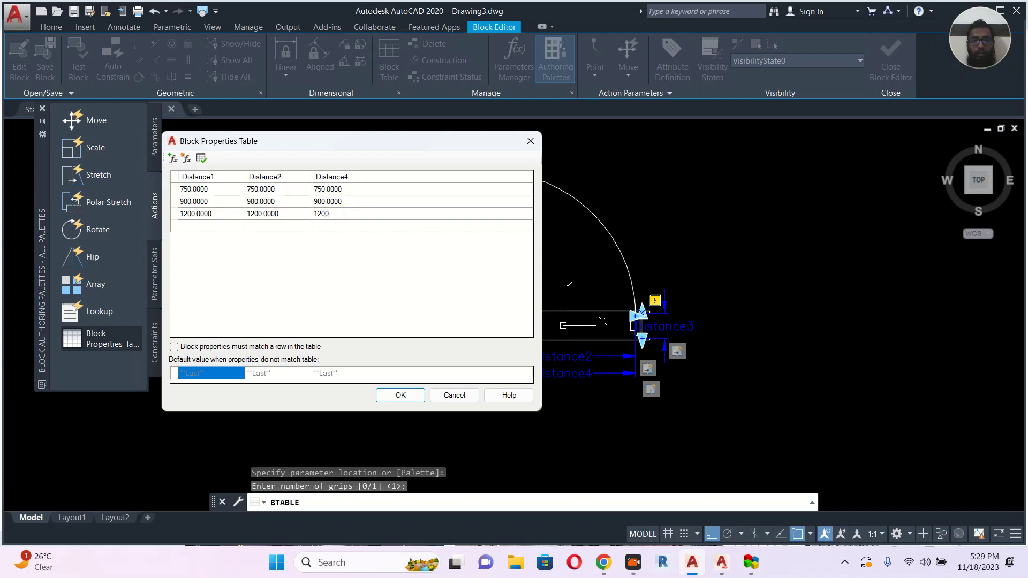
left_click(401, 395)
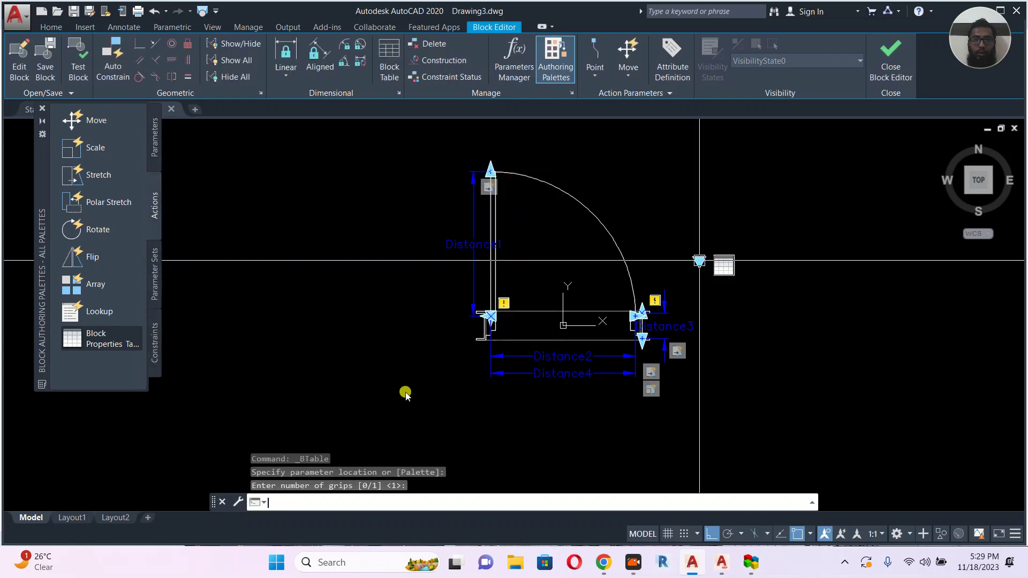
Close the block editor and save the changes to the door block.
left_click(886, 57)
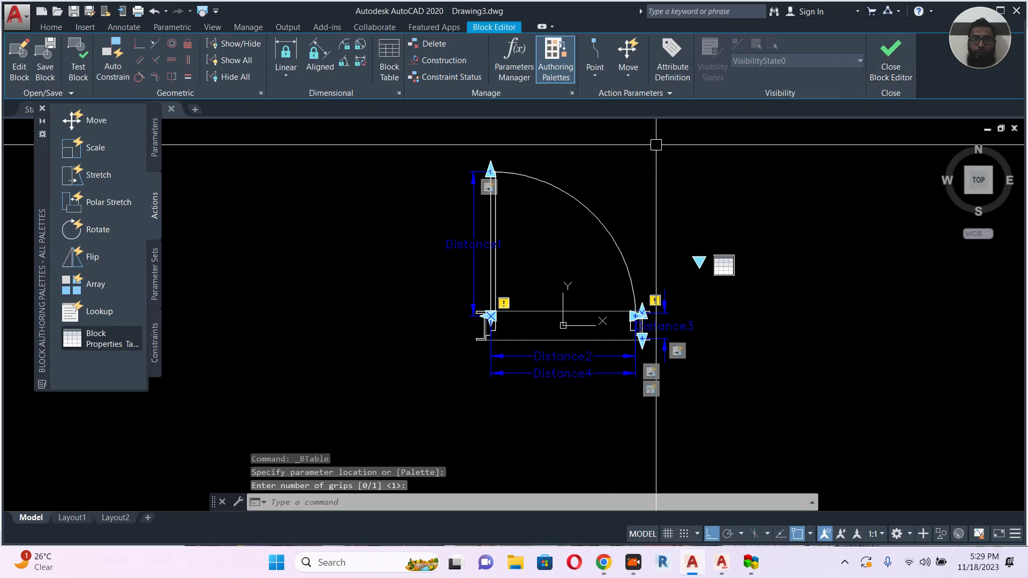
left_click(463, 256)
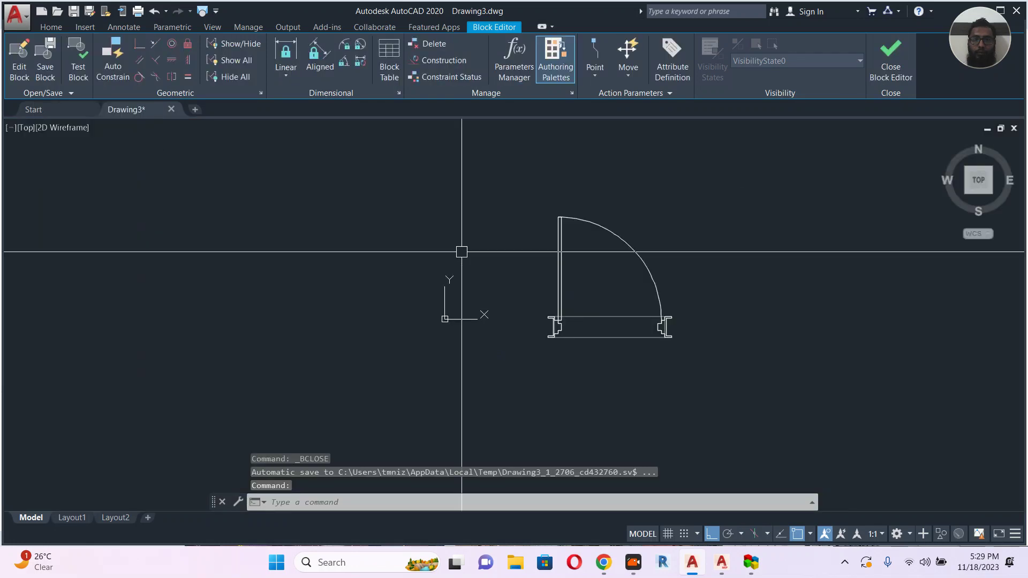
Draw a 200 by 2000 rectangle as a wall beside the door block.
middle_click_drag(706, 288, 440, 259)
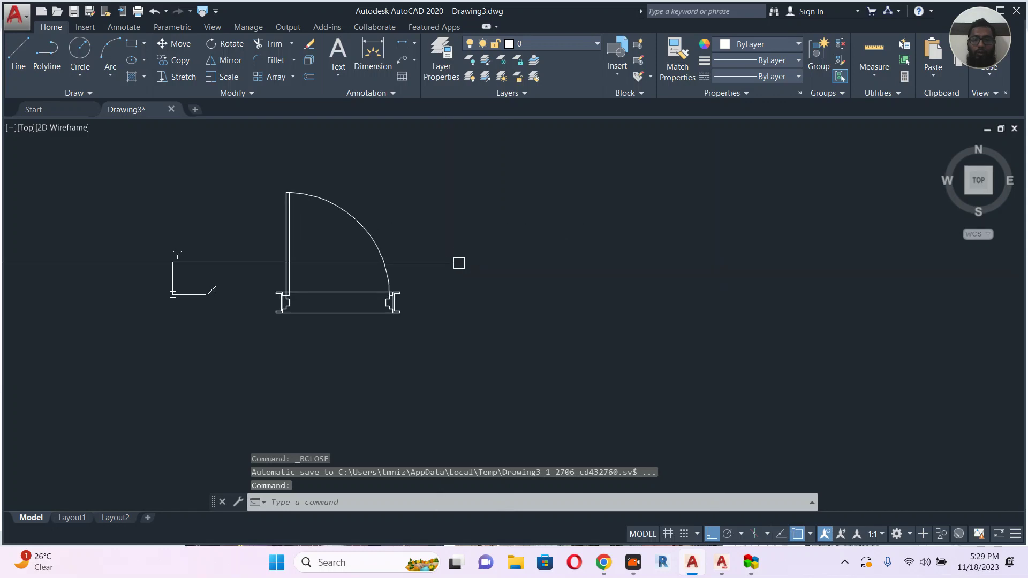
key("Escape")
type("REC")
key("Return")
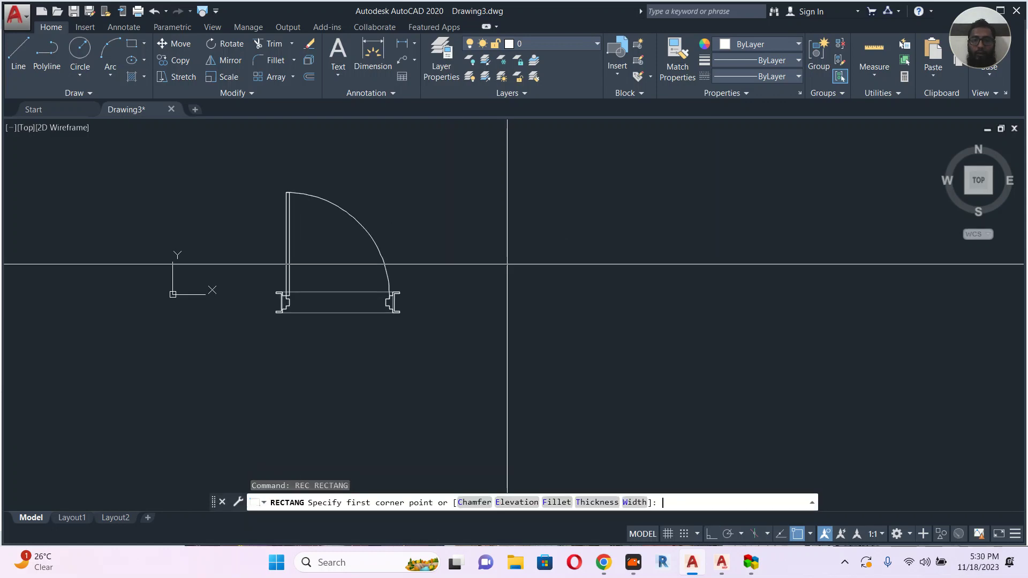
left_click(494, 232)
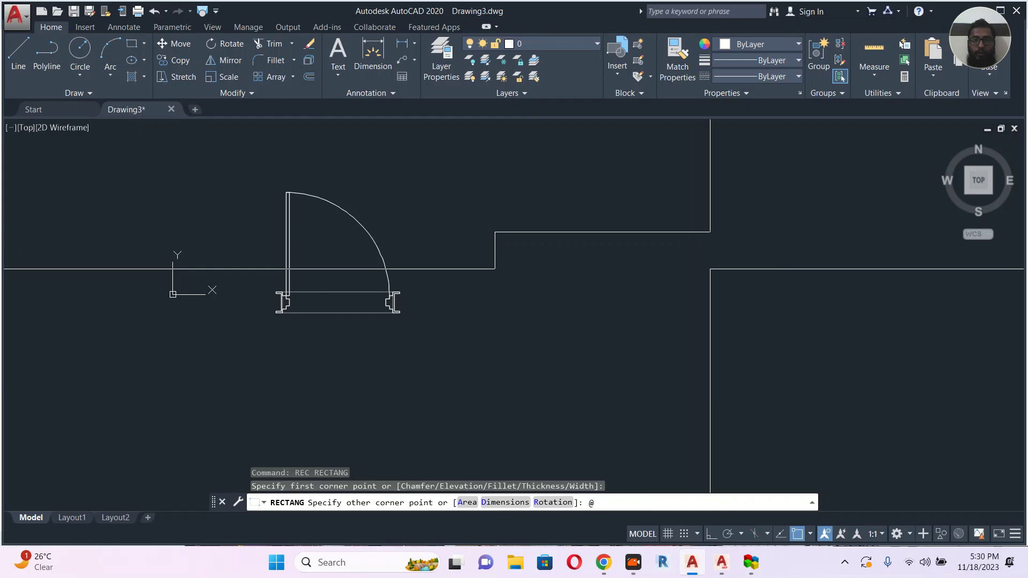
type("@200,2000")
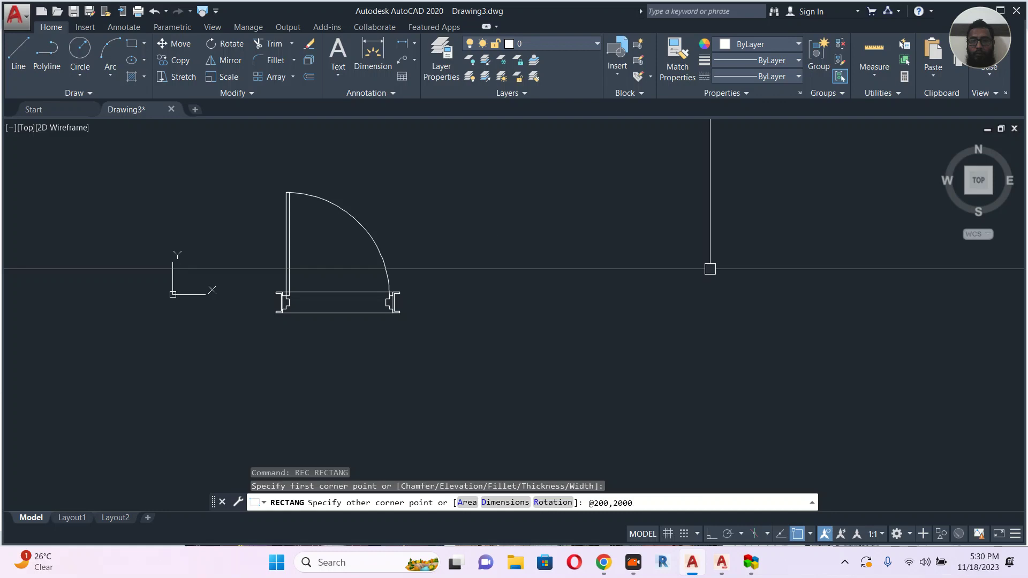
key("Return")
Rotate the wall rectangle 90° clockwise so that it runs horizontally.
scroll(645, 259, "down", 2)
middle_click_drag(647, 234, 581, 345)
key("Escape")
left_click(585, 250)
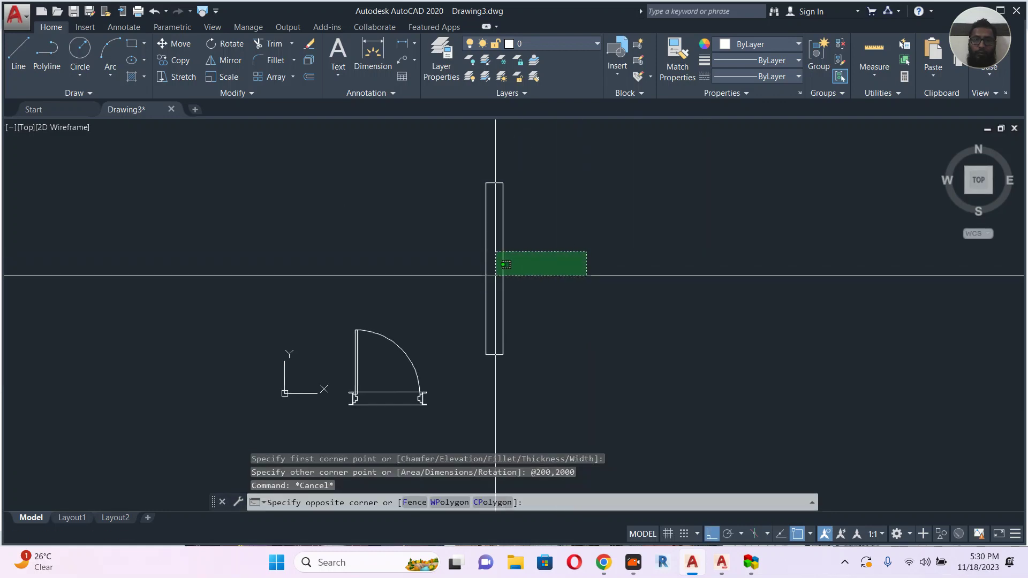
left_click(497, 276)
type("ro")
key("Return")
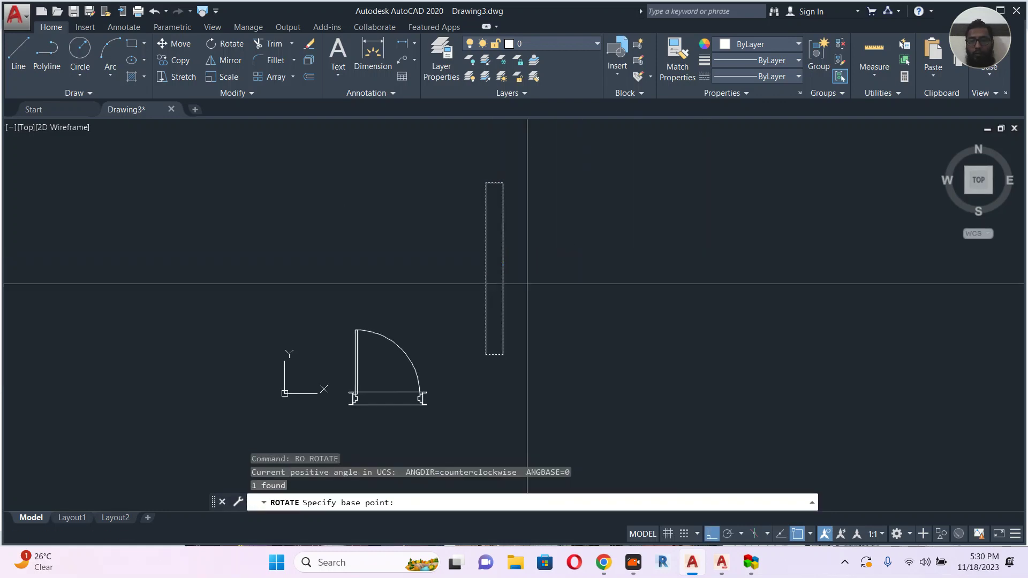
left_click(547, 269)
left_click(554, 320)
Stretch the wall rectangle's right end horizontally outward by about 2800.
left_click(689, 194)
left_click(608, 266)
type("r")
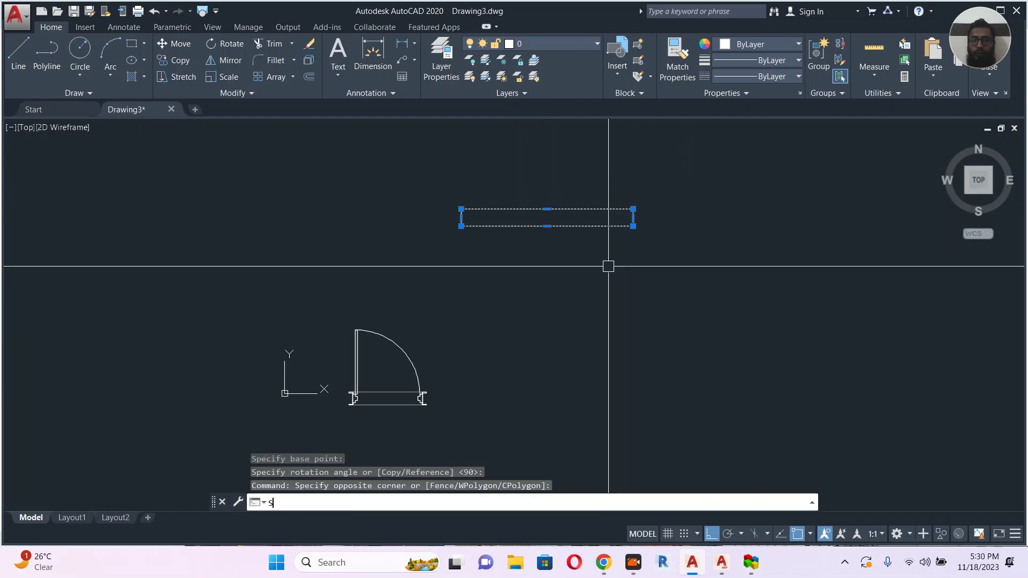
key("Return")
left_click(601, 266)
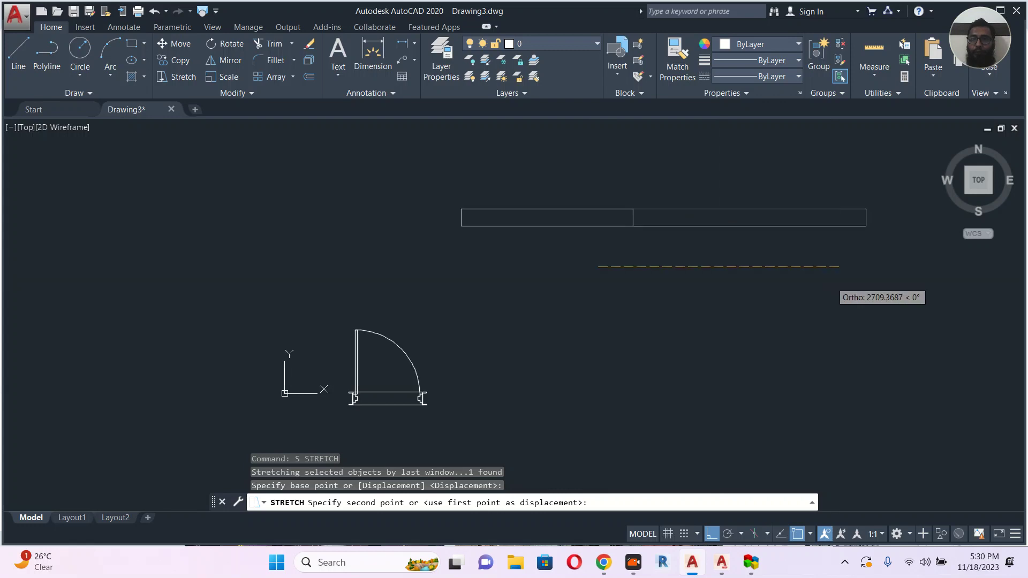
key("Escape")
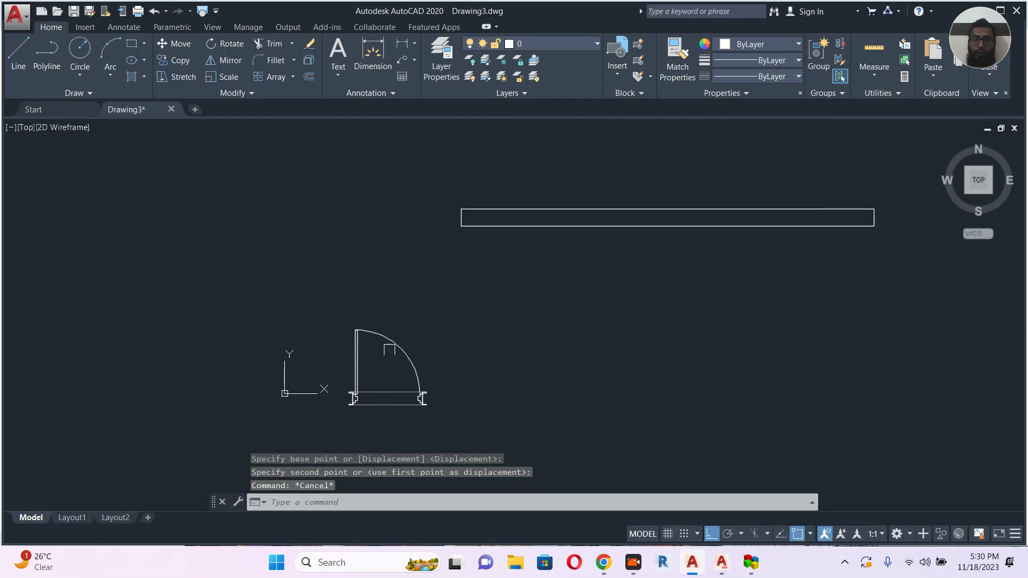
Relocate the door block by its centre grip onto the midpoint of the wall's left end.
left_click(387, 398)
scroll(479, 239, "up", 2)
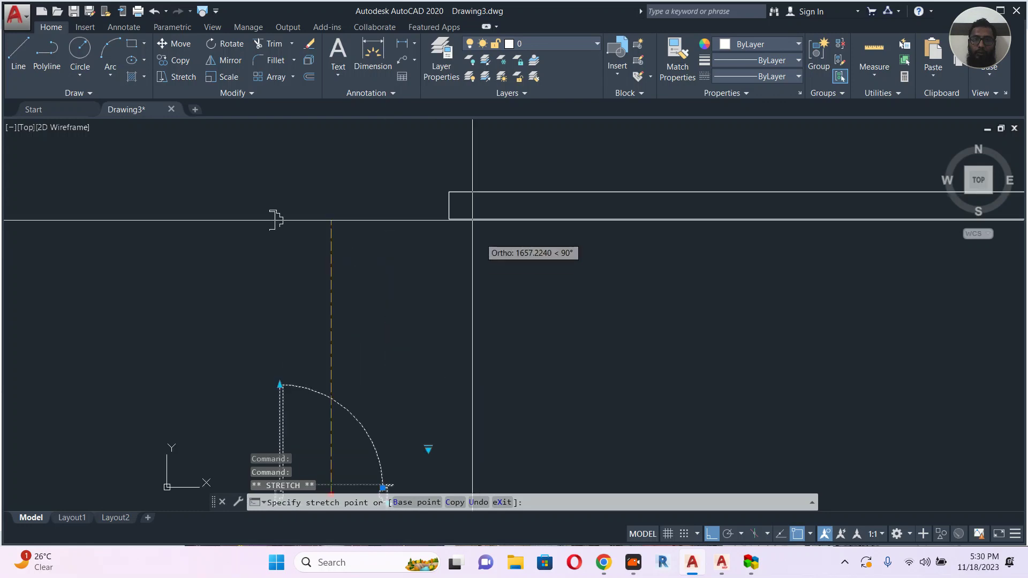
left_click(449, 205)
key("Escape")
key("Escape")
Move the door block horizontally along the wall by about 2700 to the right.
type("m")
key("Return")
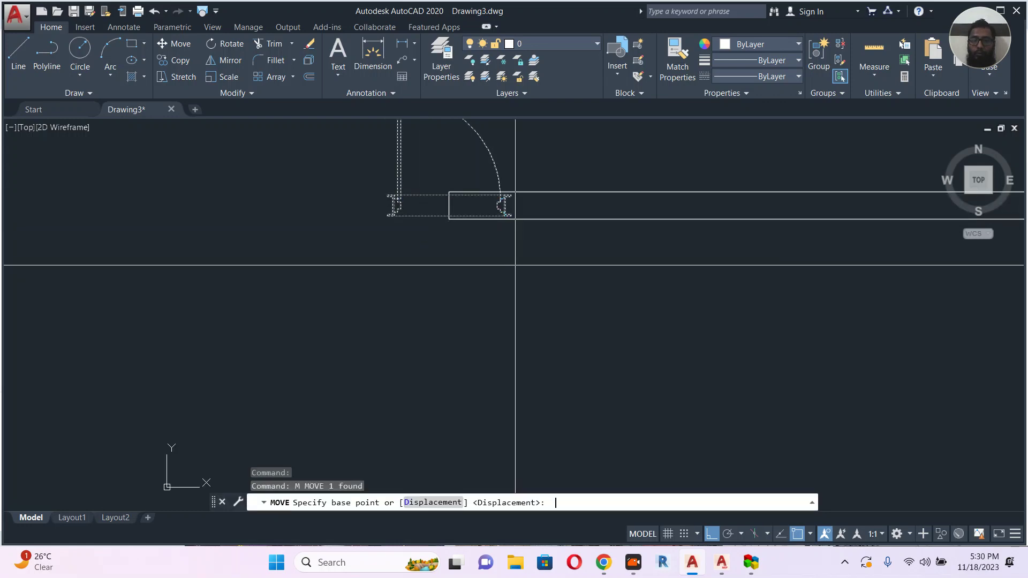
left_click(506, 215)
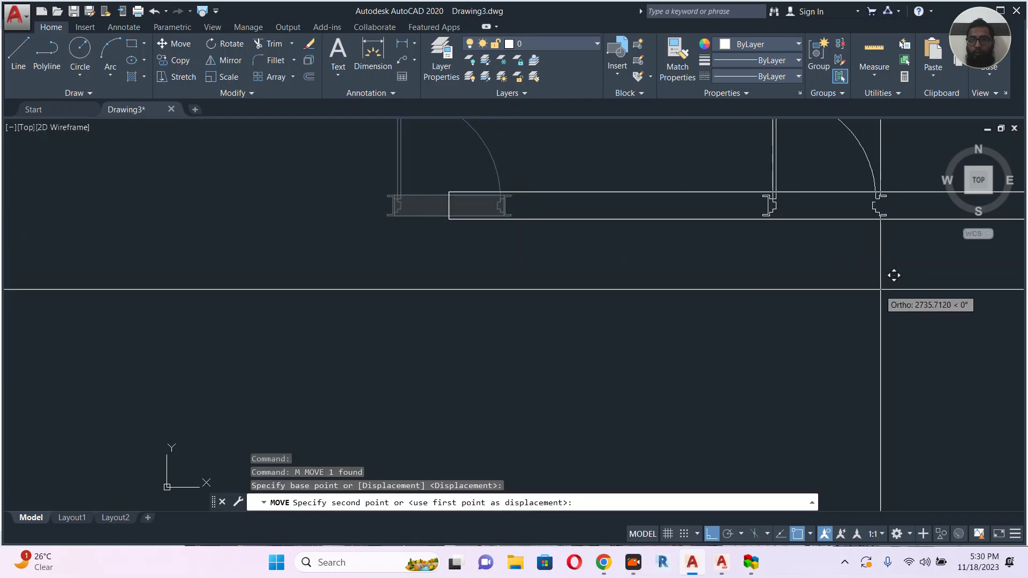
left_click(875, 288)
middle_click_drag(876, 288, 645, 321)
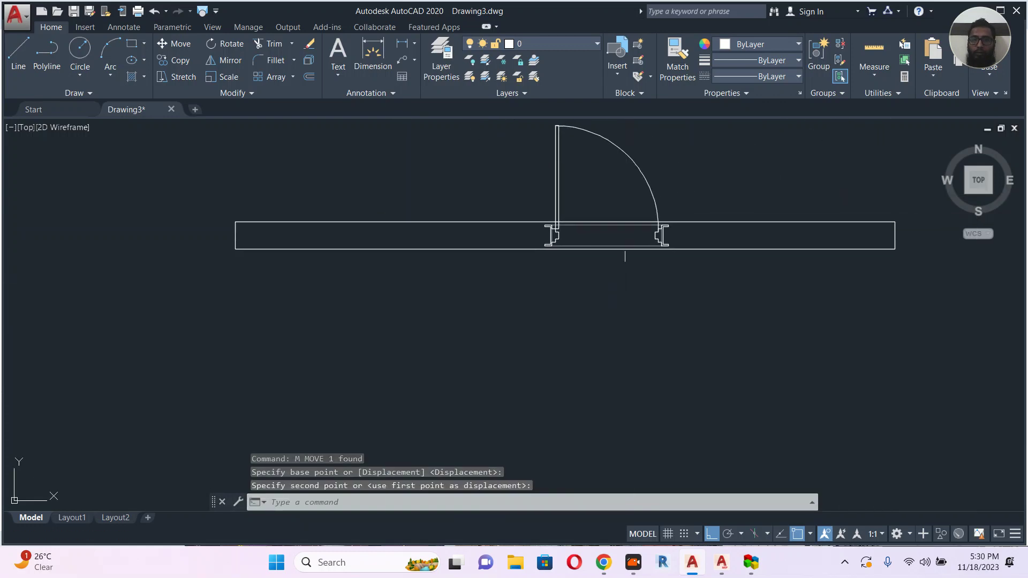
Place a linear dimension across the inner depth of the door's right frame channel.
scroll(650, 252, "up", 4)
key("Escape")
left_click(691, 205)
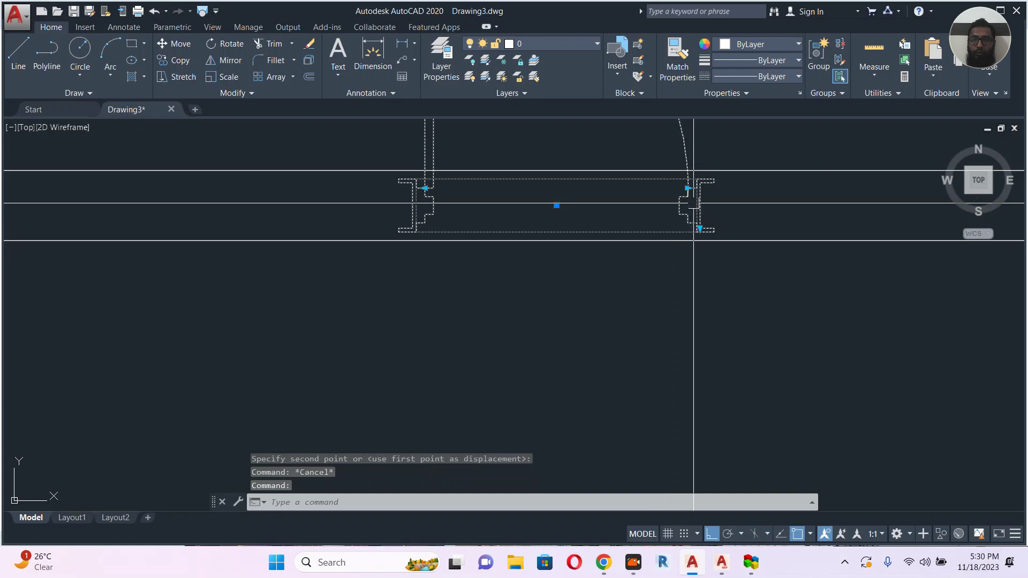
key("Escape")
scroll(708, 197, "up", 2)
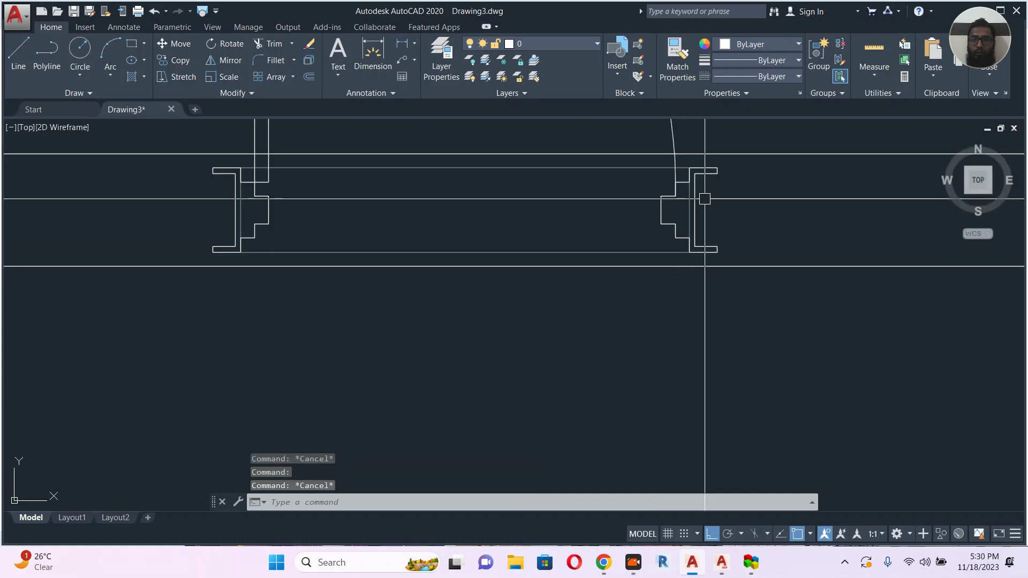
key("Escape")
middle_click_drag(710, 208, 669, 224)
type("DLI")
key("Return")
left_click(655, 192)
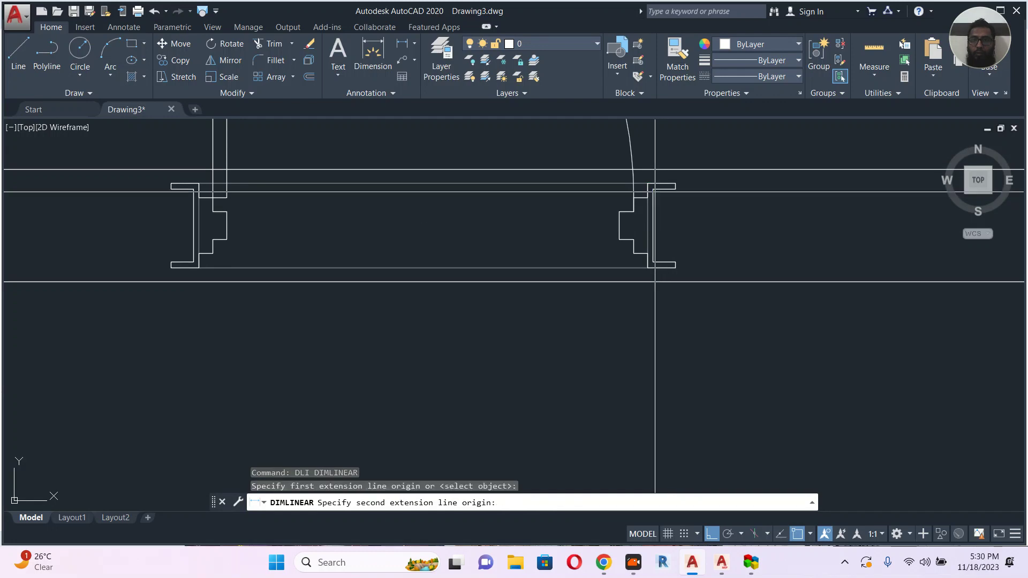
left_click(653, 261)
left_click(697, 226)
Open the text of the right frame's depth dimension to read it, and leave the text editor.
scroll(698, 225, "up", 3)
scroll(698, 224, "up", 2)
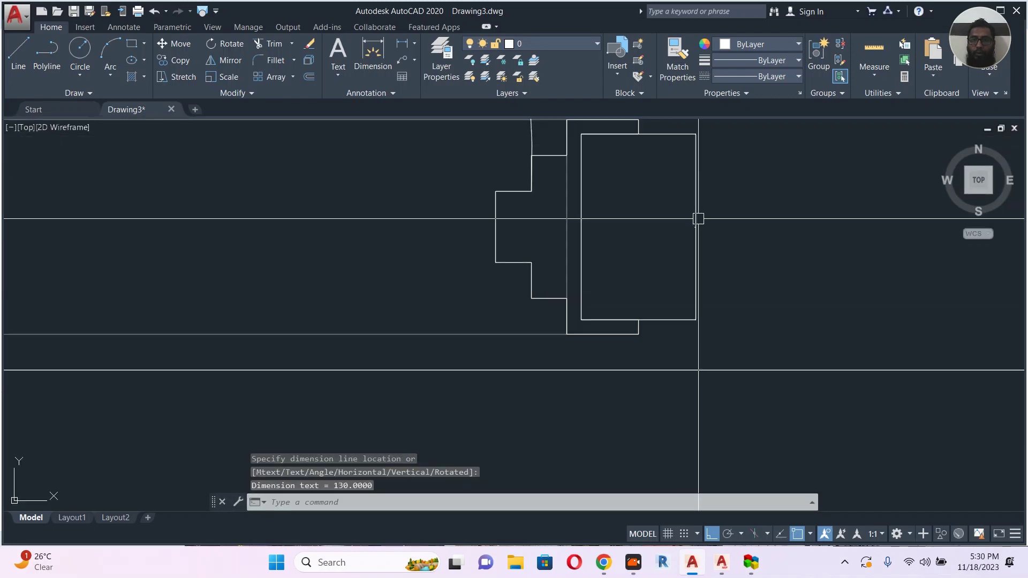
key("Escape")
left_click(696, 225)
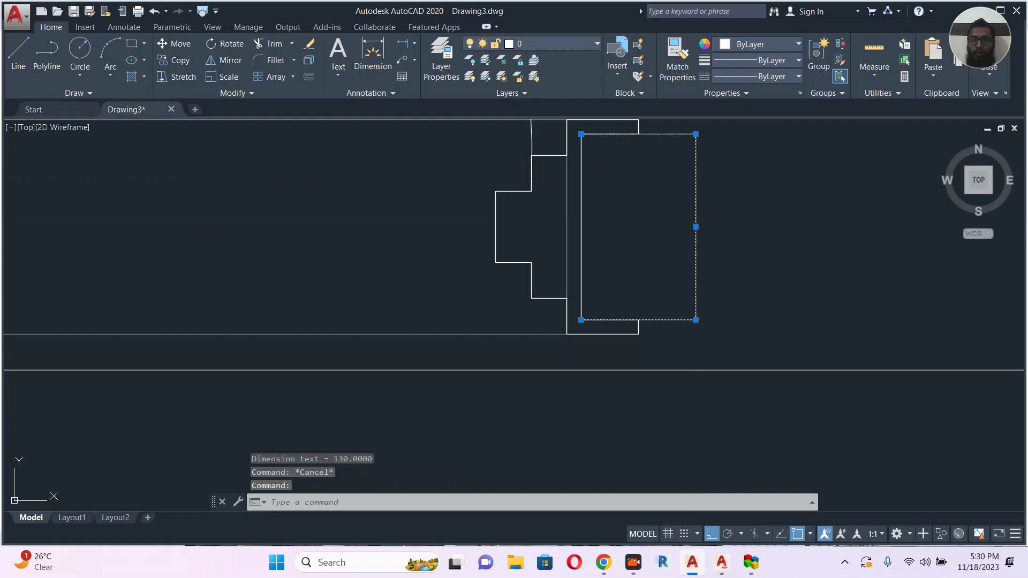
double_click(696, 228)
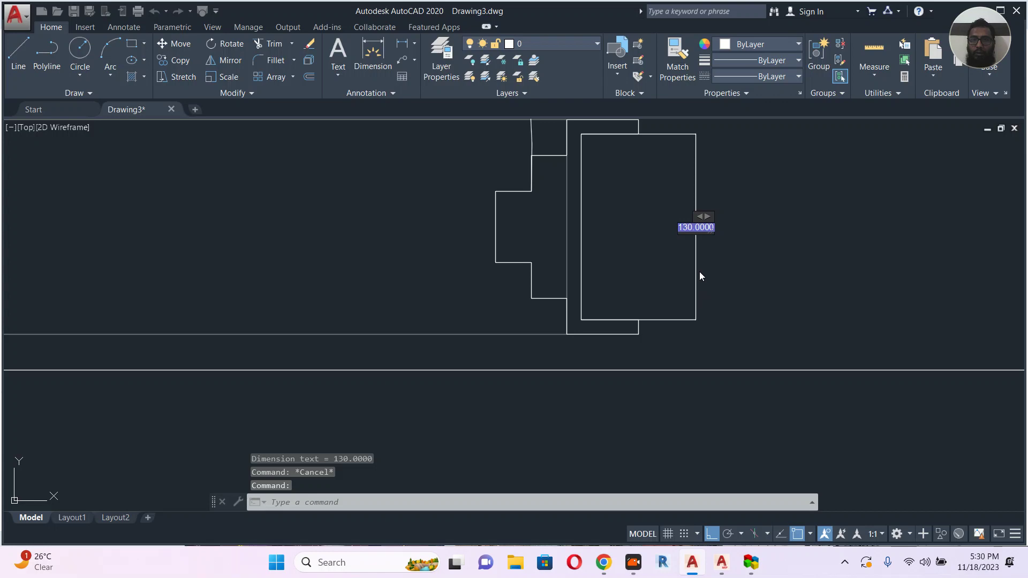
key("Escape")
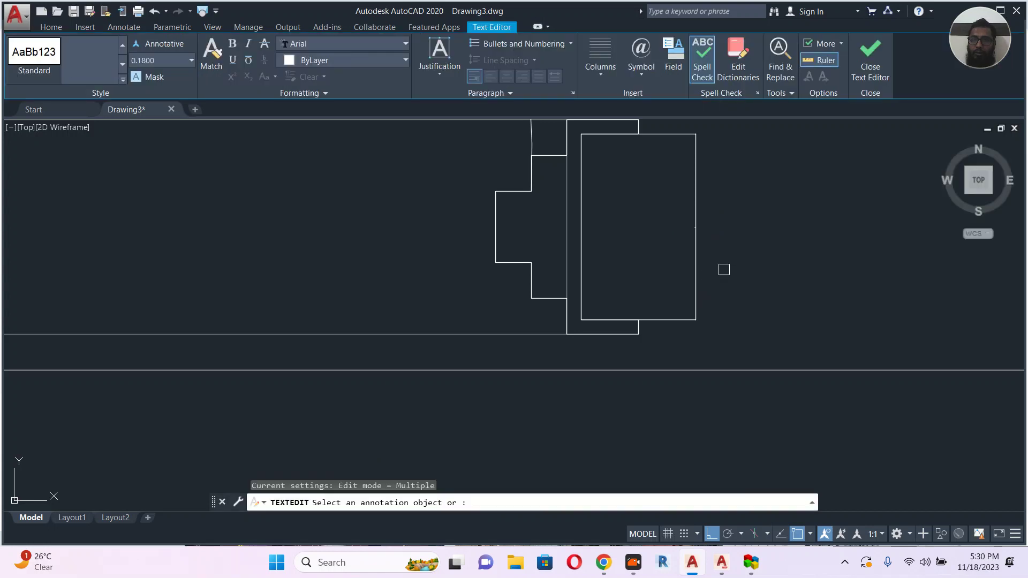
key("Escape")
Delete the depth dimension beside the door's right frame.
left_click(694, 240)
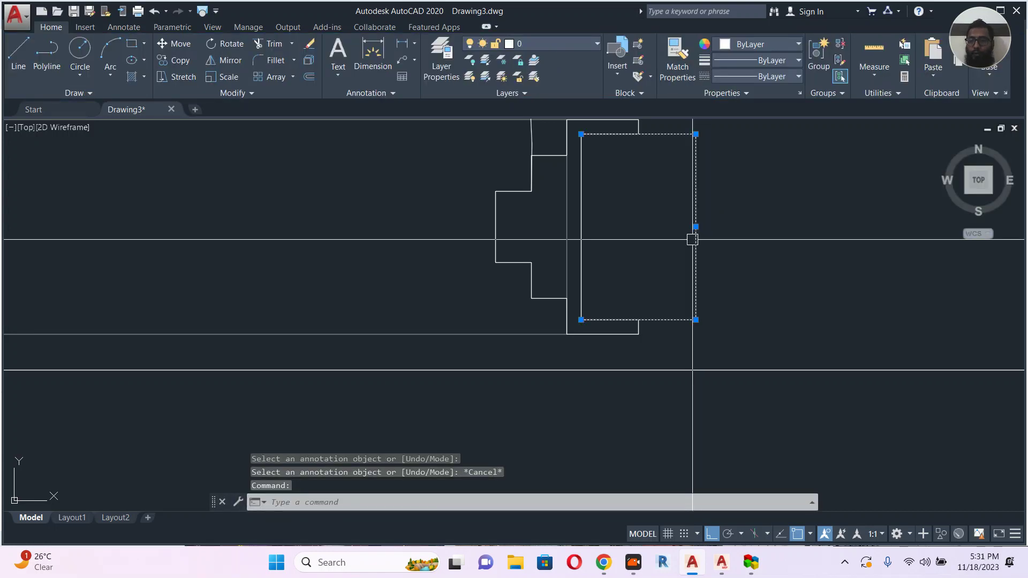
key("Delete")
scroll(686, 255, "down", 4)
key("Escape")
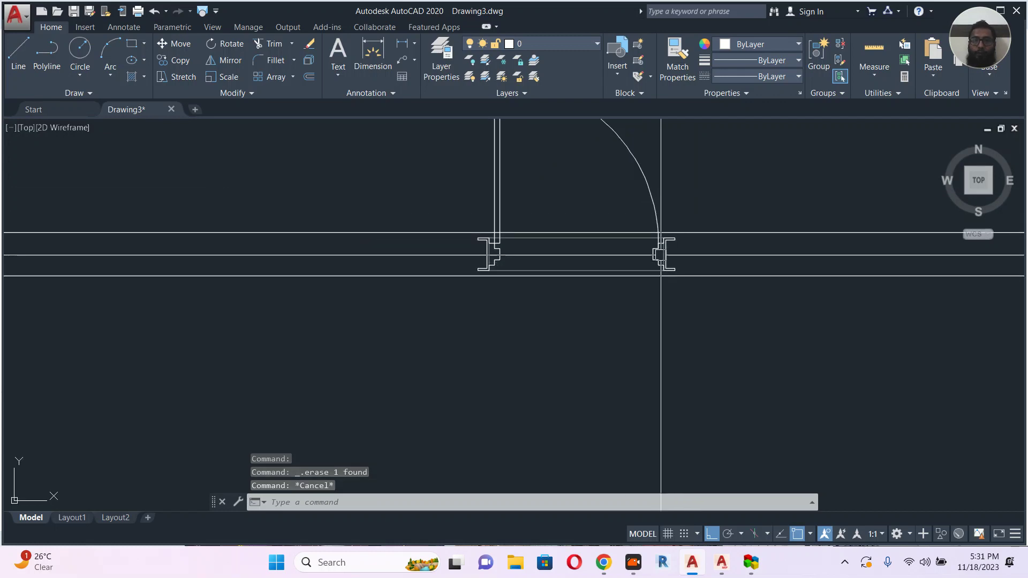
Move the door block straight up until the inner edge of its upper frame lip meets the wall's upper line.
left_click(660, 255)
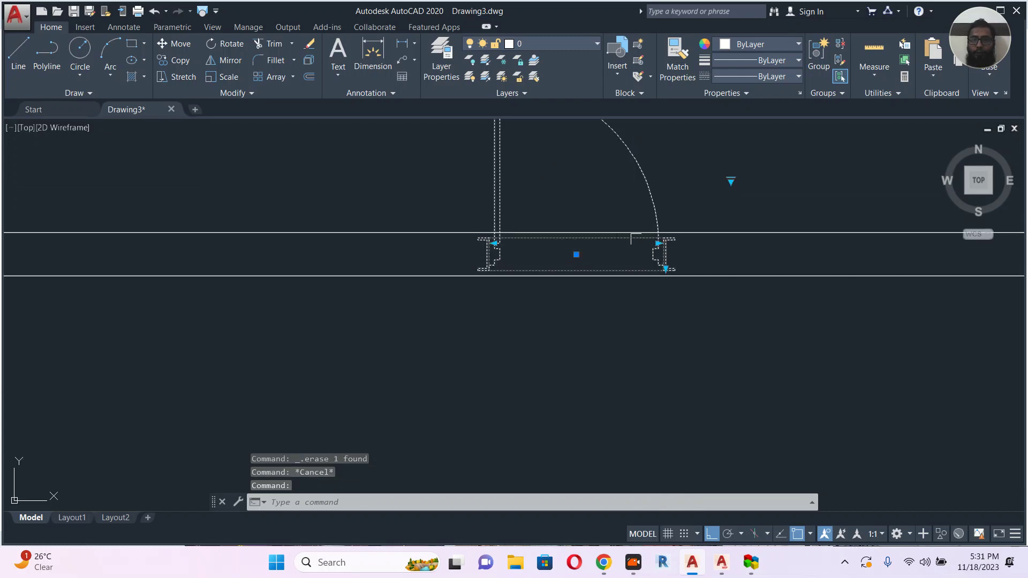
scroll(652, 266, "up", 5)
type("m")
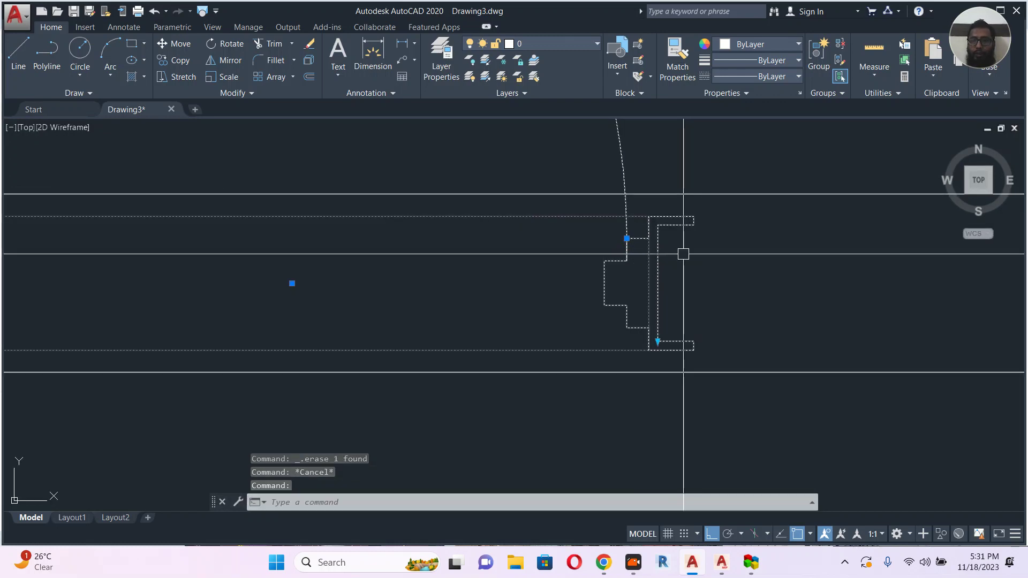
key("Return")
left_click(663, 231)
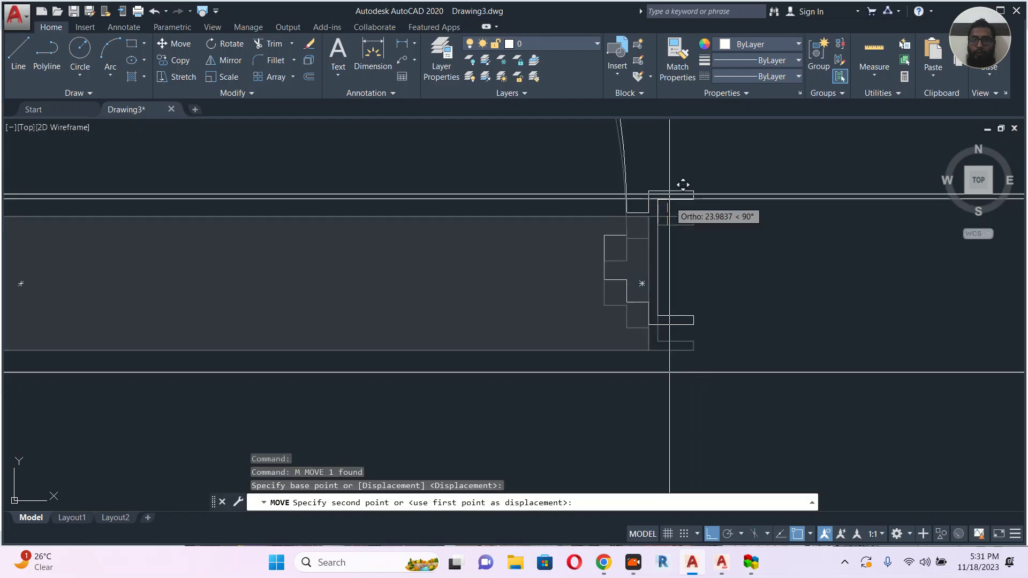
left_click(668, 195)
key("Escape")
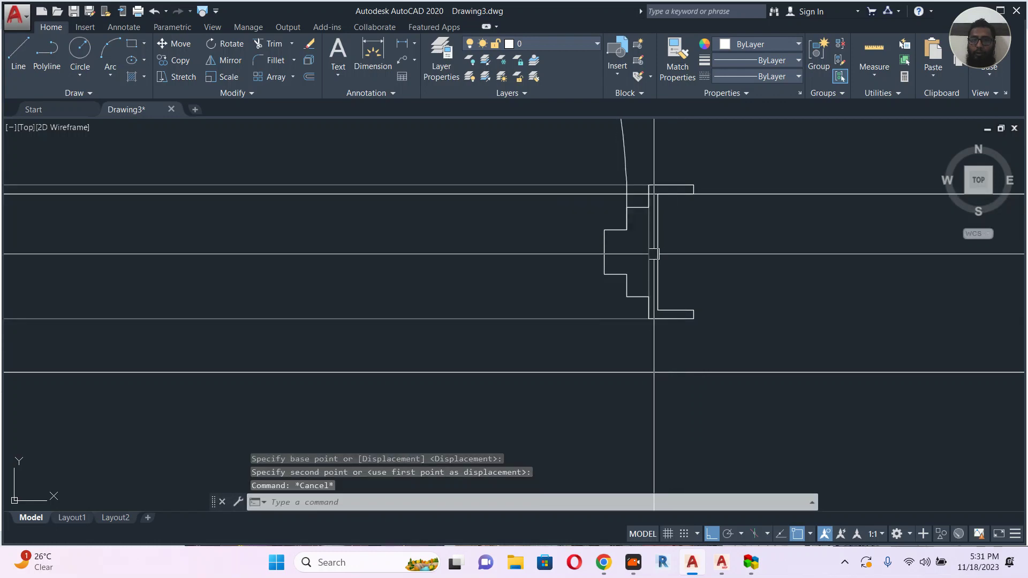
Stretch the door frame's depth with its lower grip to the wall's lower line.
left_click(659, 263)
left_click(657, 310)
scroll(658, 368, "down", 5)
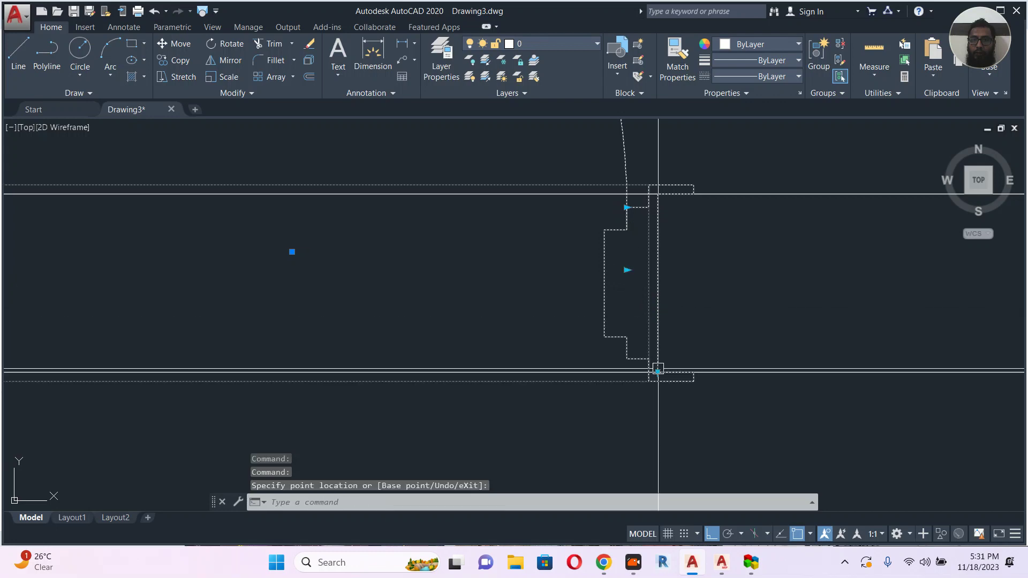
key("Escape")
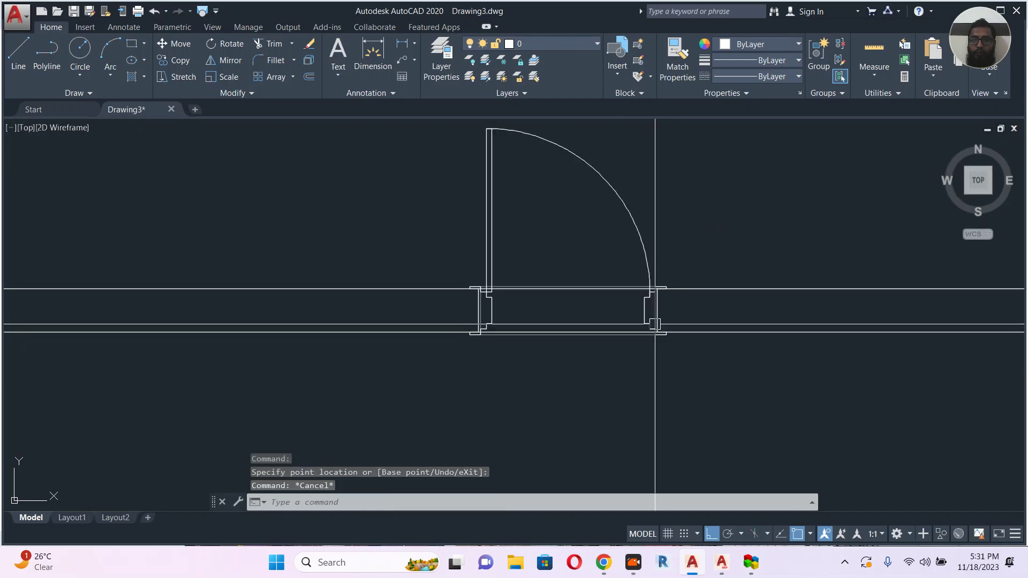
Bring the door block to the front of the draw order so that it masks the wall.
left_click(642, 222)
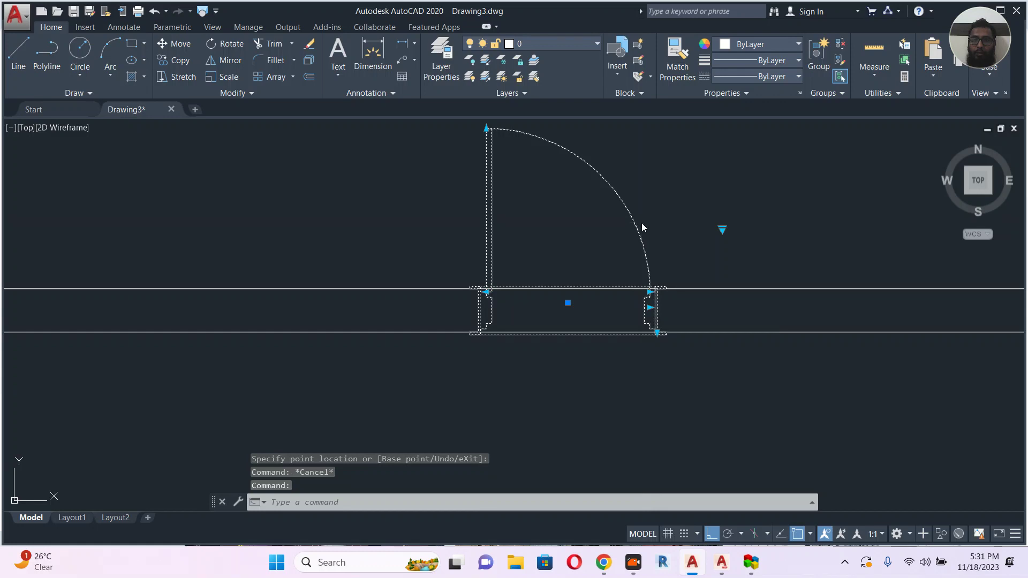
right_click(642, 227)
left_click(731, 373)
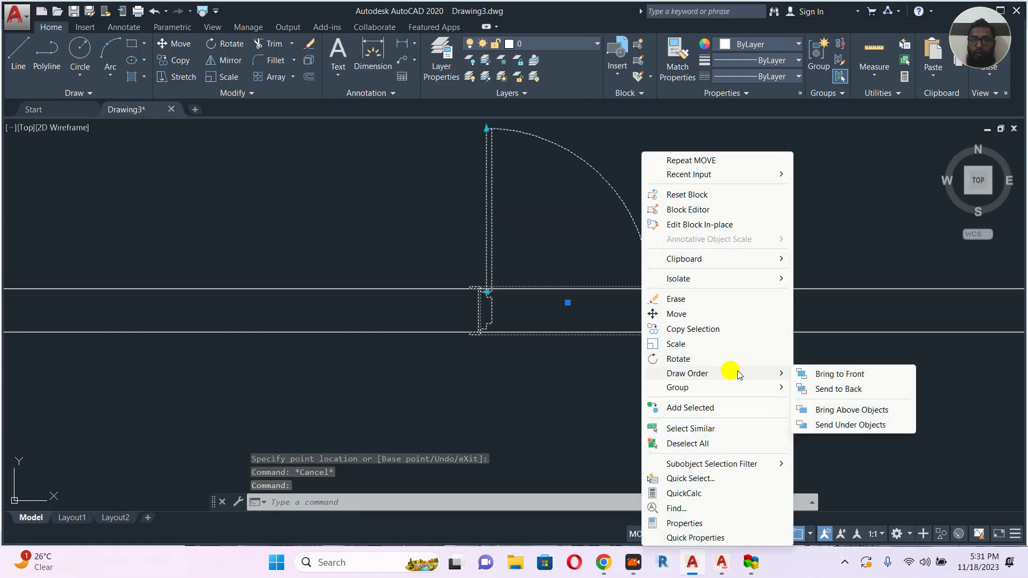
left_click(842, 374)
key("Escape")
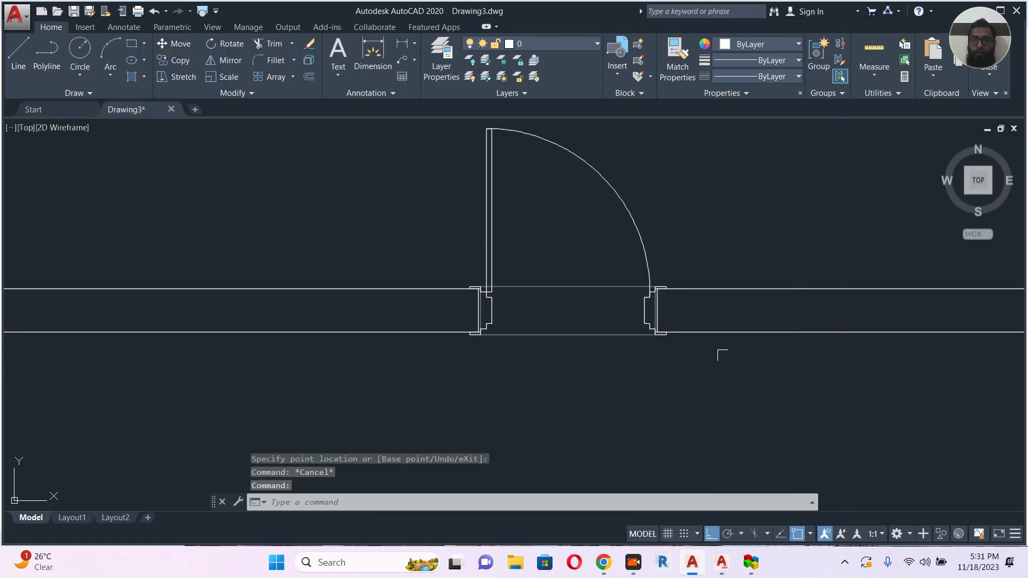
Start a hatch on the wall outline using the ANSI31 pattern.
scroll(726, 356, "down", 2)
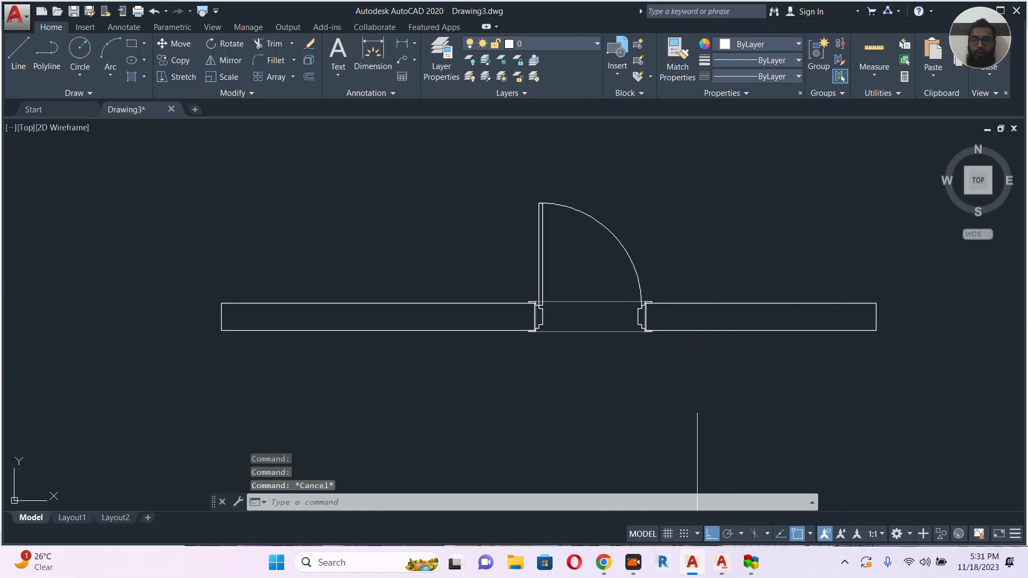
type("h")
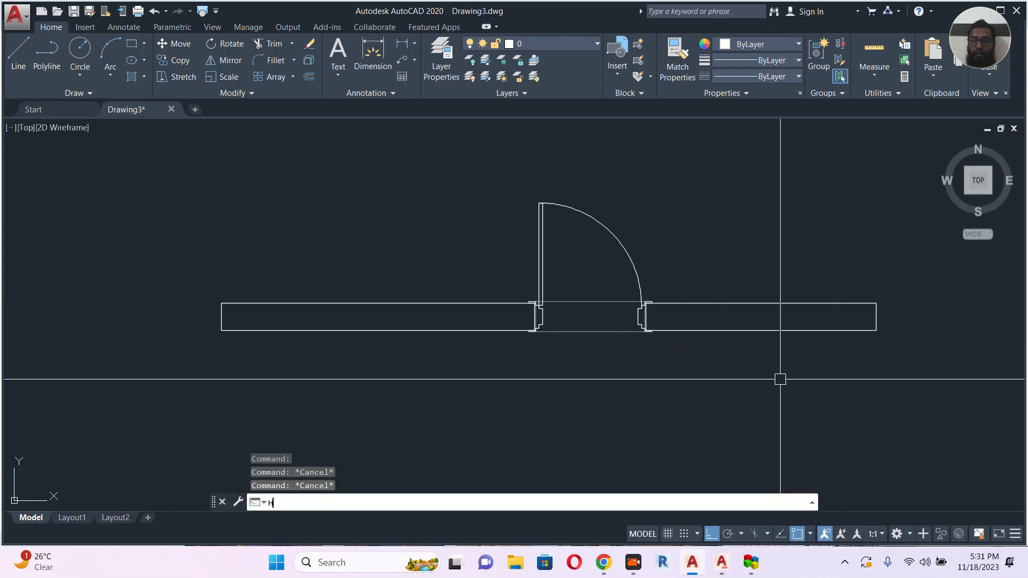
key("Return")
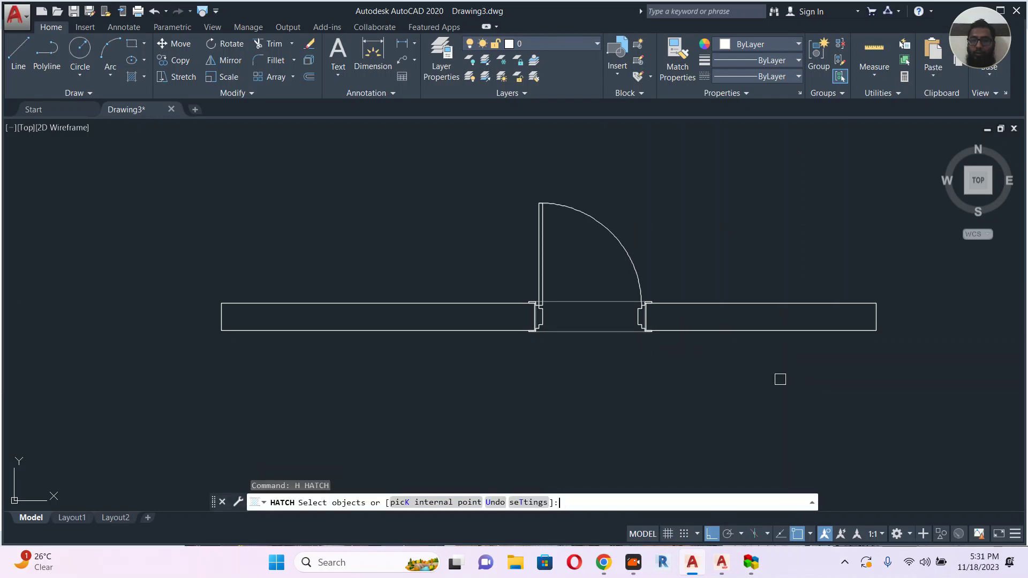
left_click(783, 330)
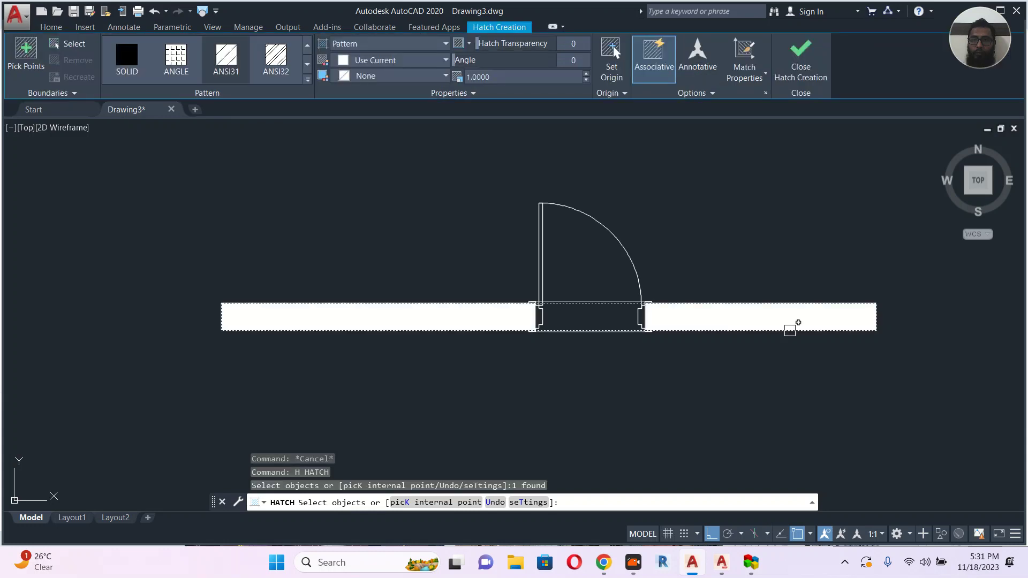
left_click(245, 60)
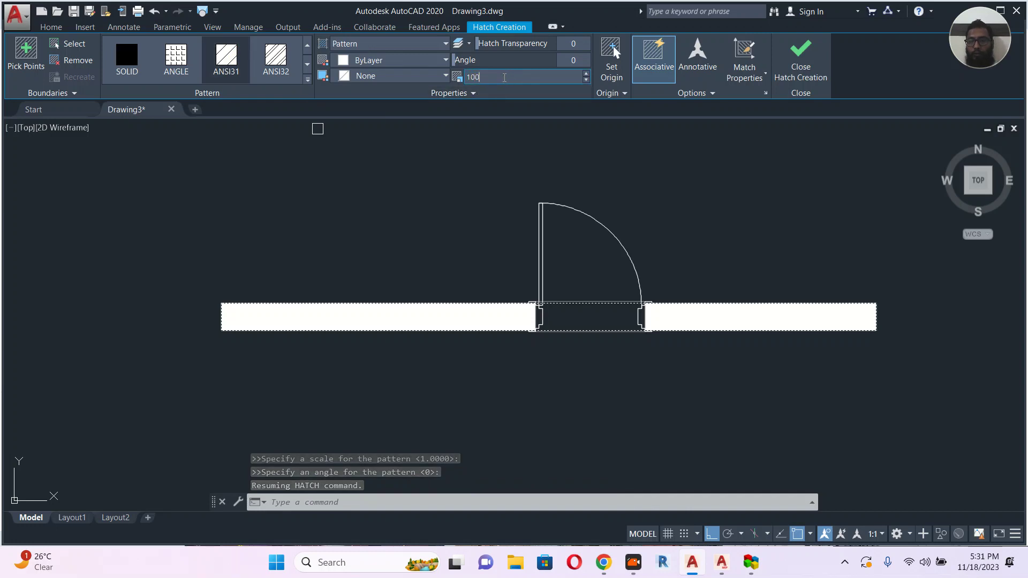
Try a wall hatch scale of 100, then set it to 300 and finish the hatch.
left_click(505, 77)
type("100")
key("Return")
left_click(501, 80)
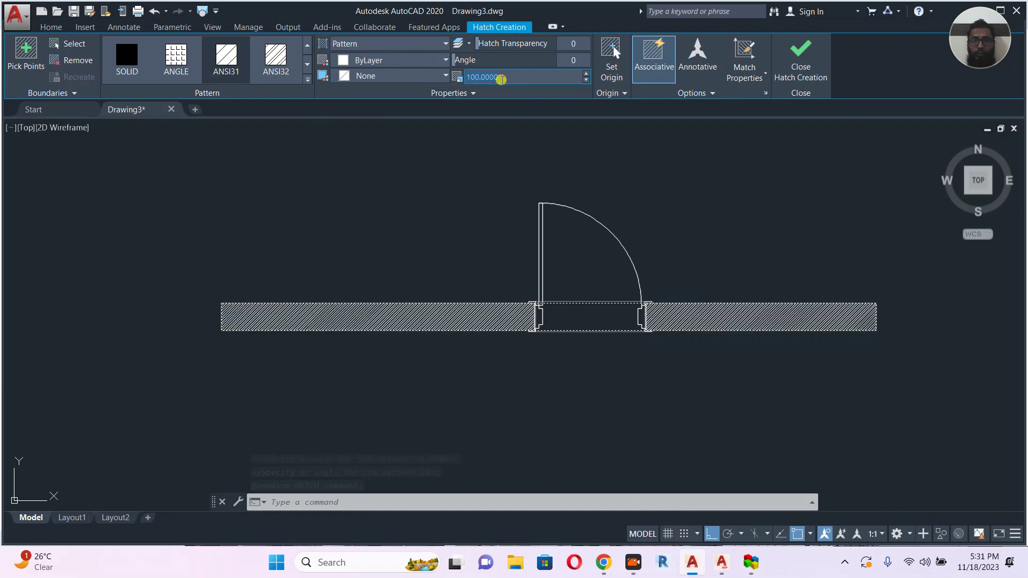
type("300")
key("Return")
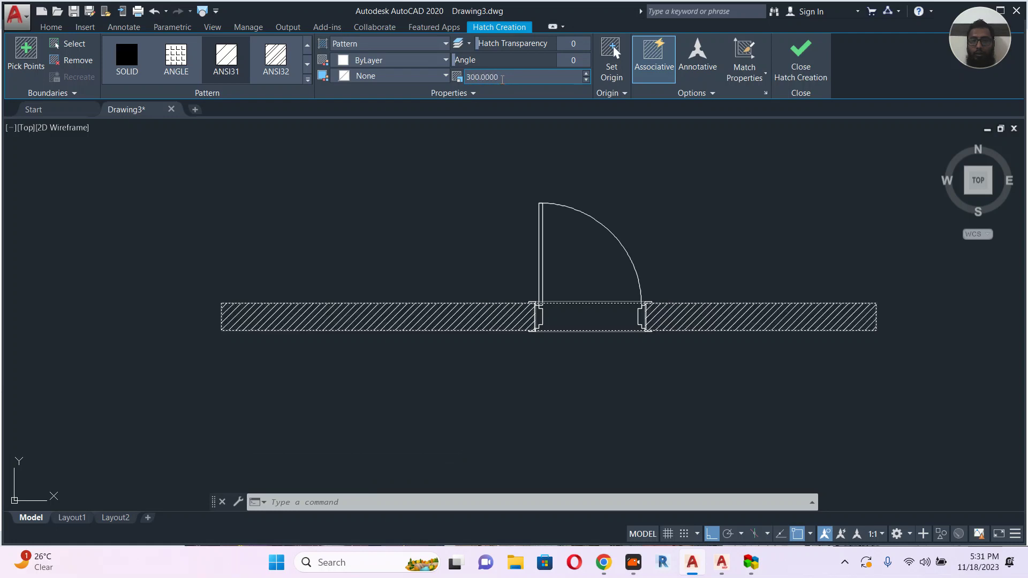
key("Return")
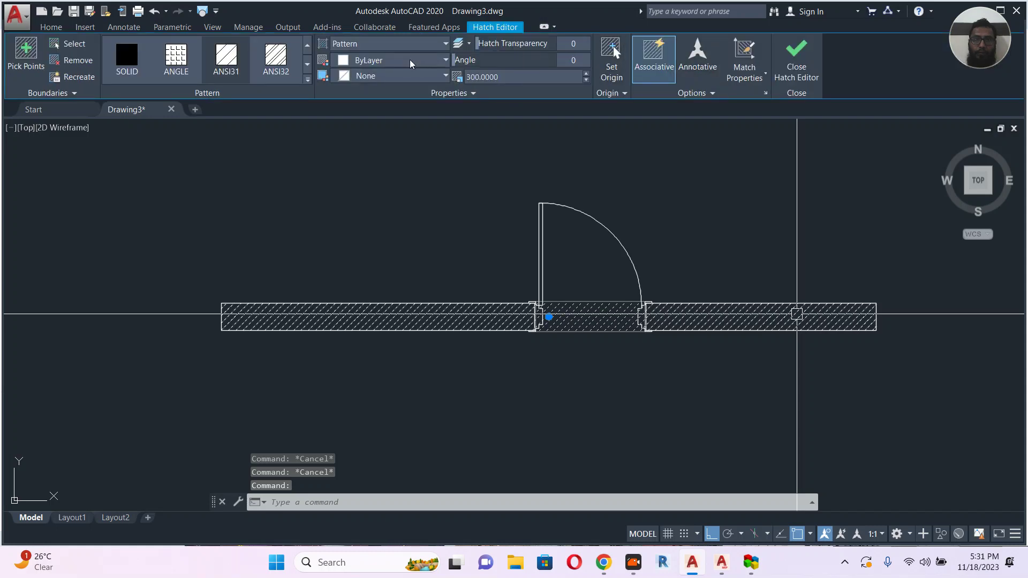
Change the wall hatch's colour to the dark grey index colour.
left_click(410, 61)
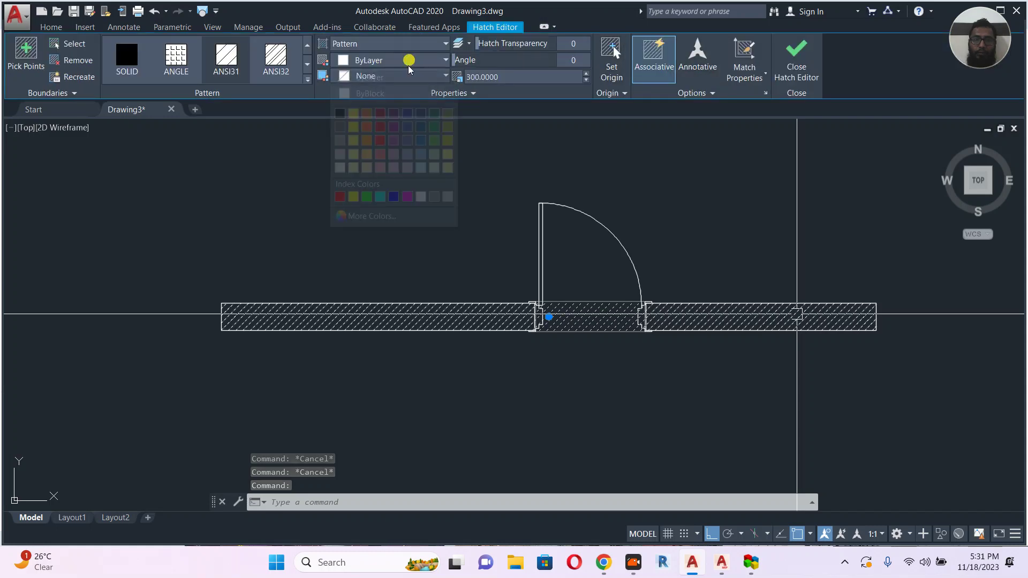
left_click(438, 197)
key("Escape")
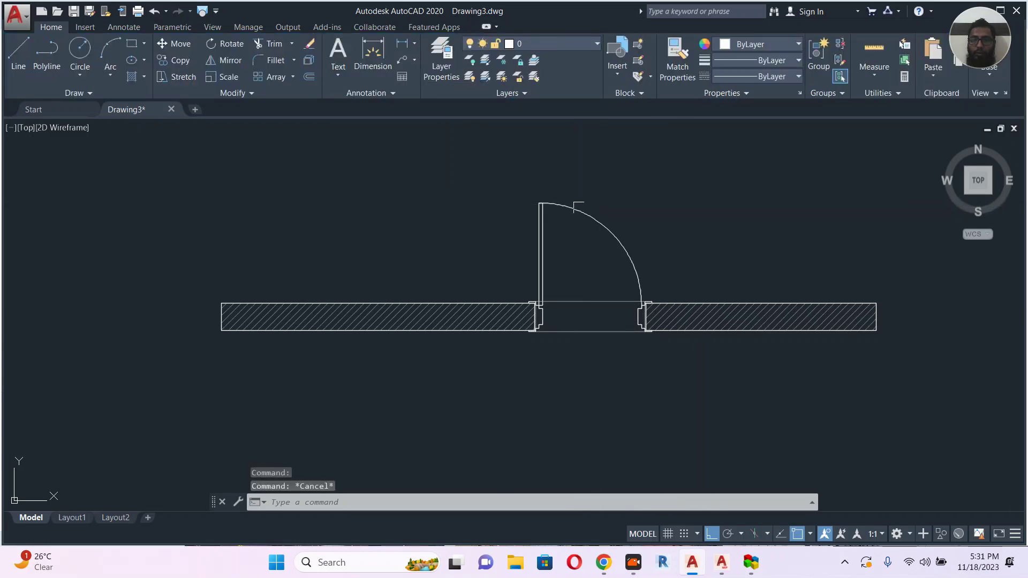
Move the door block horizontally to the left along the hatched wall.
left_click(615, 302)
type("m")
key("Return")
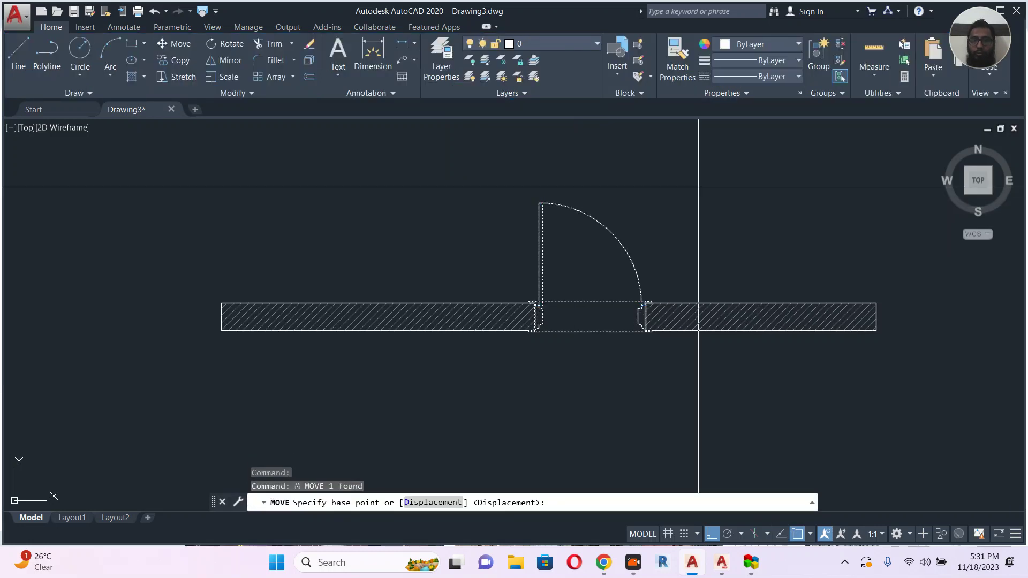
left_click(768, 182)
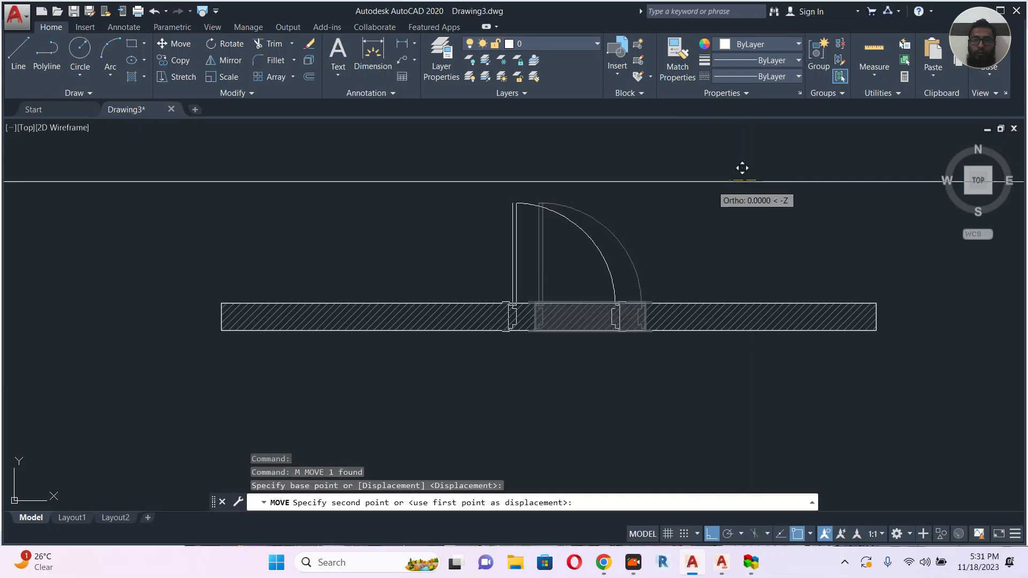
left_click(625, 187)
key("Escape")
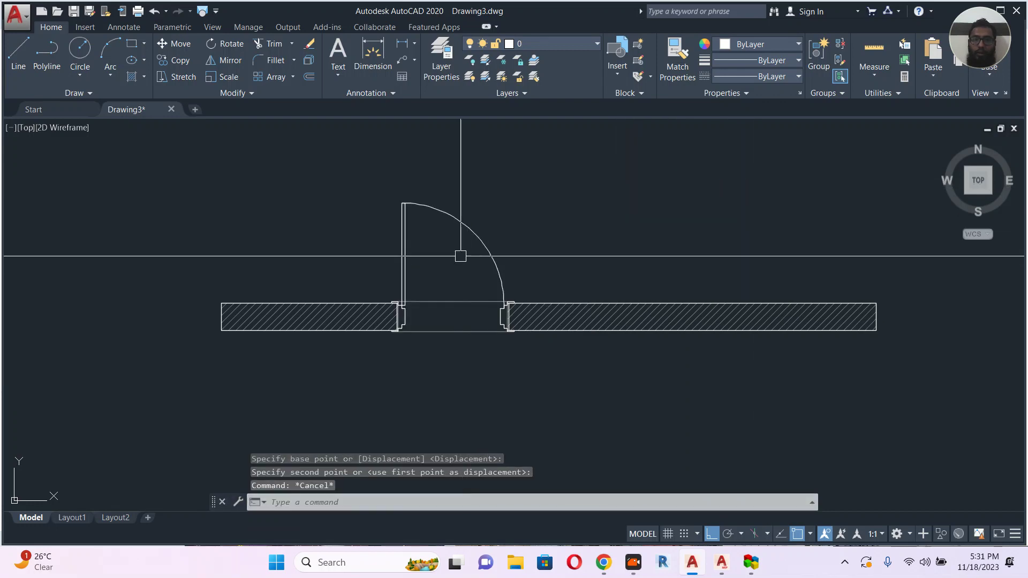
Switch the door block's Distance1 size to 900, then to 1200.
left_click(481, 245)
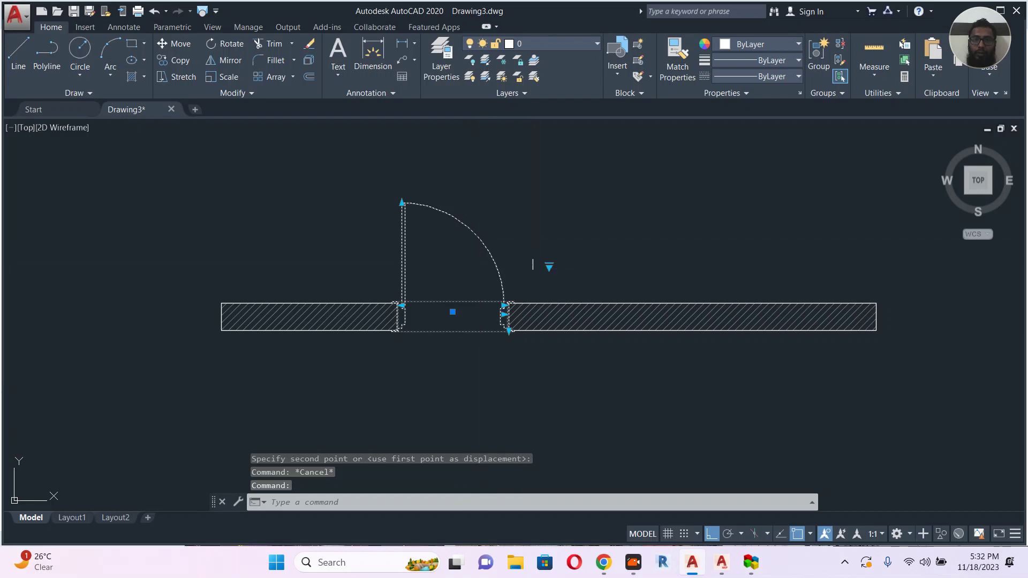
left_click(550, 266)
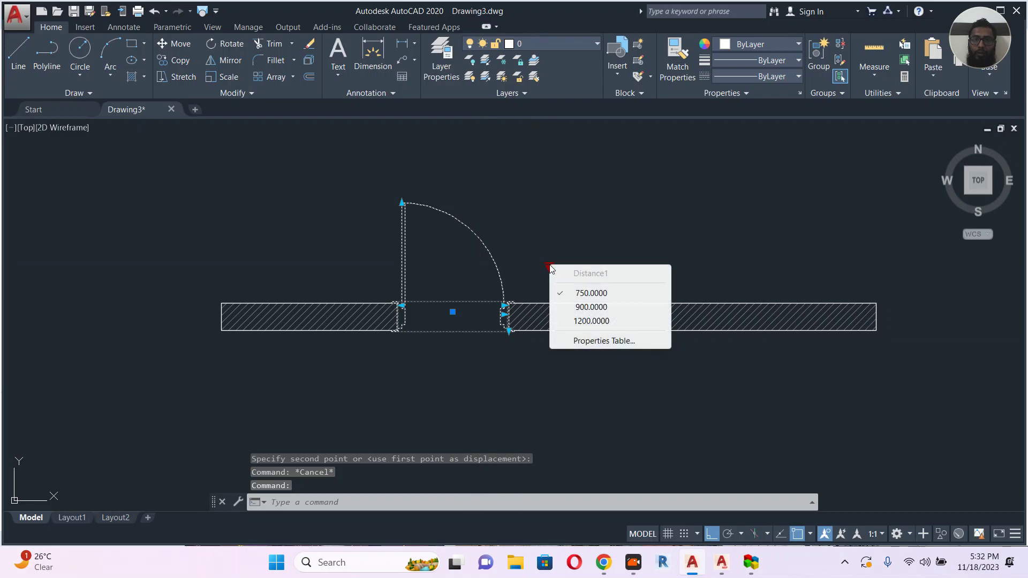
left_click(591, 307)
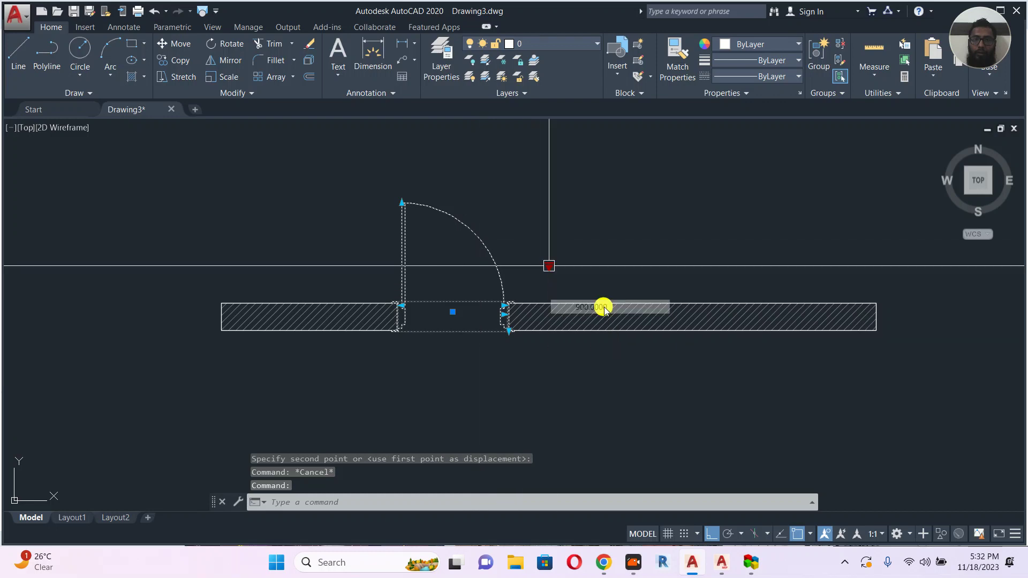
left_click(549, 265)
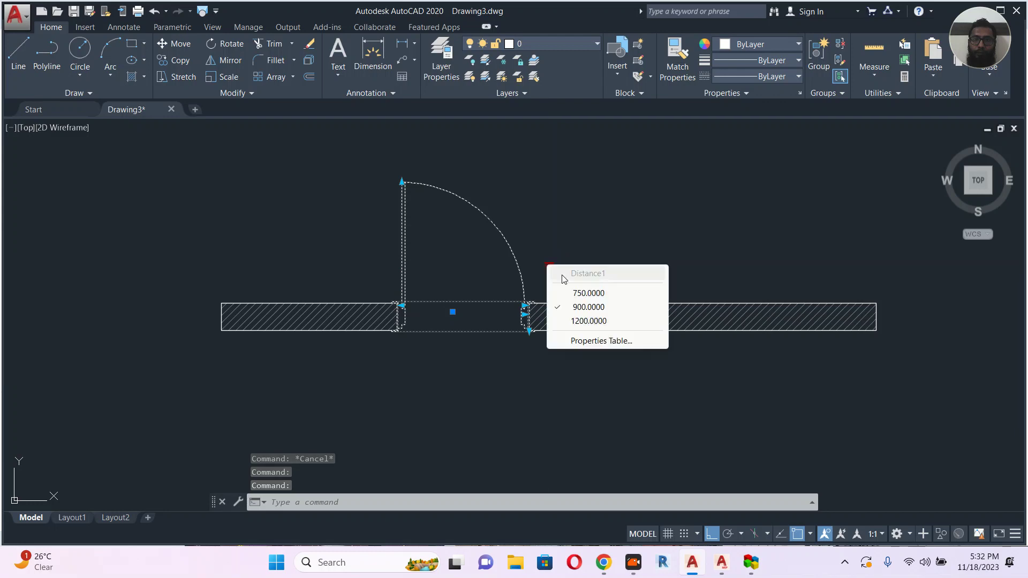
left_click(592, 321)
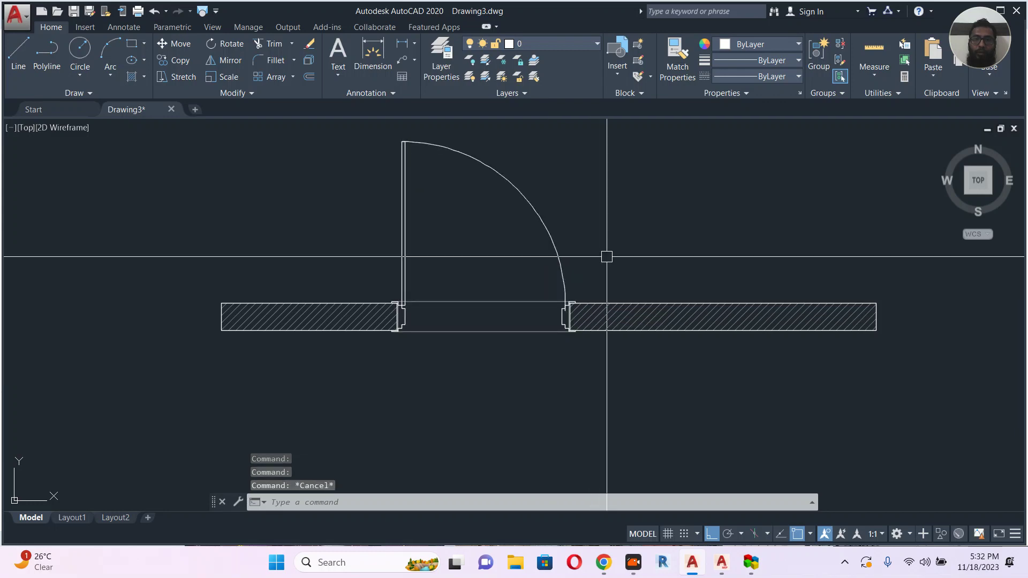
left_click(550, 238)
middle_click_drag(610, 232, 544, 236)
type("c")
key("Return")
left_click(544, 214)
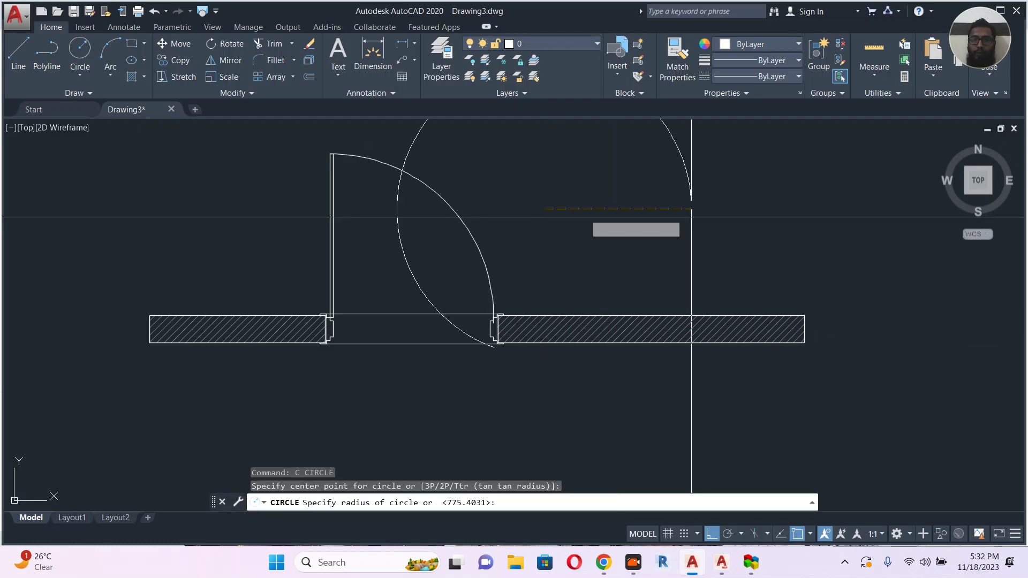
key("Escape")
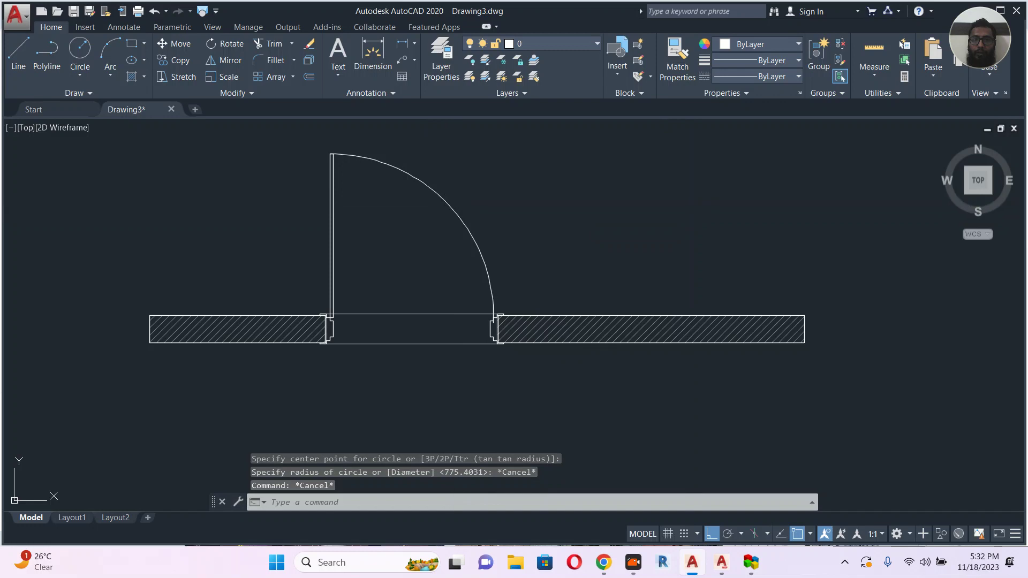
Copy the 1200 door block horizontally to the right into the same wall, leaving a short wall piece between both doors.
left_click(455, 199)
type("c")
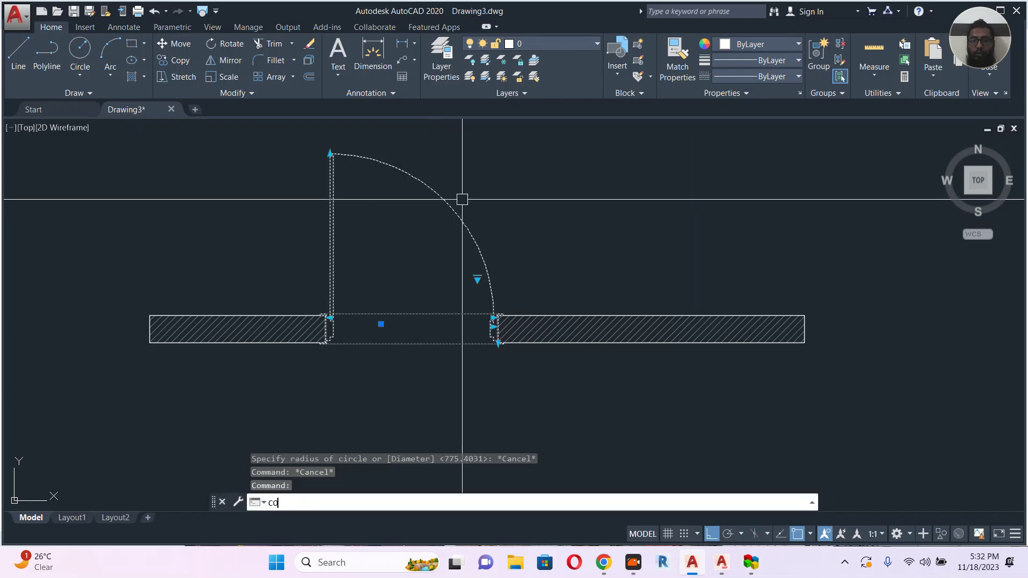
type("o")
key("Return")
left_click(535, 183)
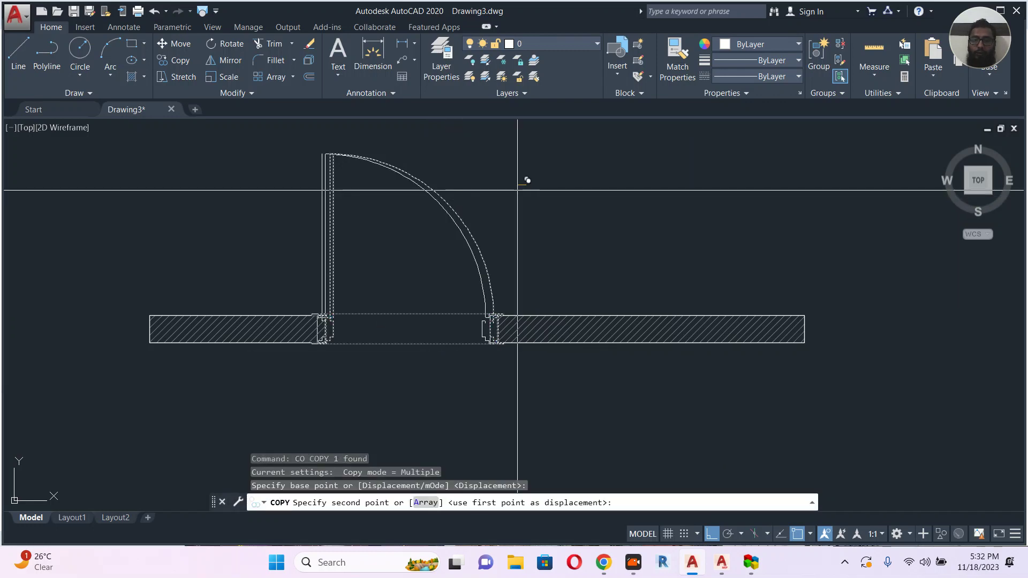
left_click(765, 183)
key("Escape")
Set the copied door's Distance1 size to 750.
left_click(688, 214)
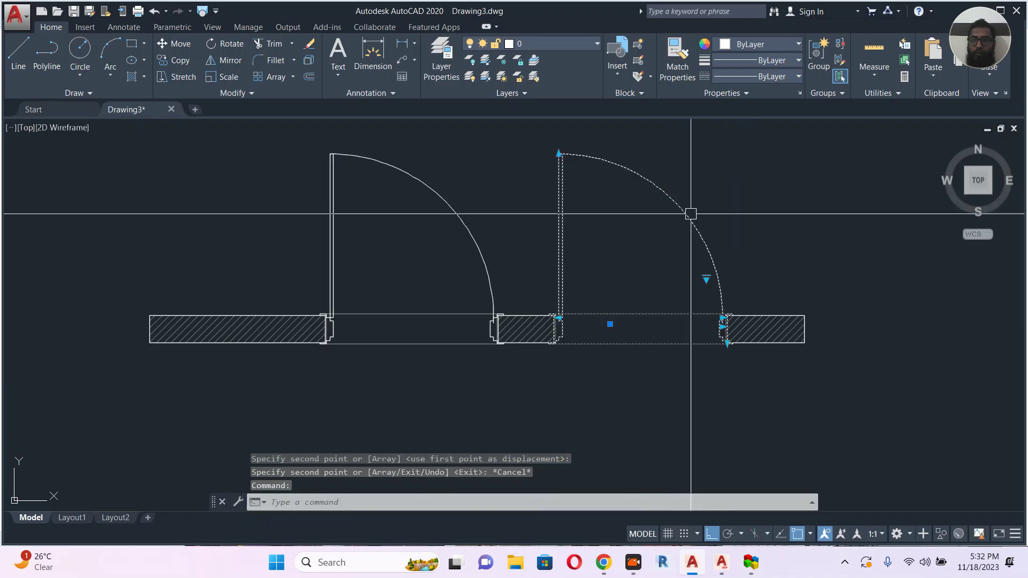
left_click(707, 280)
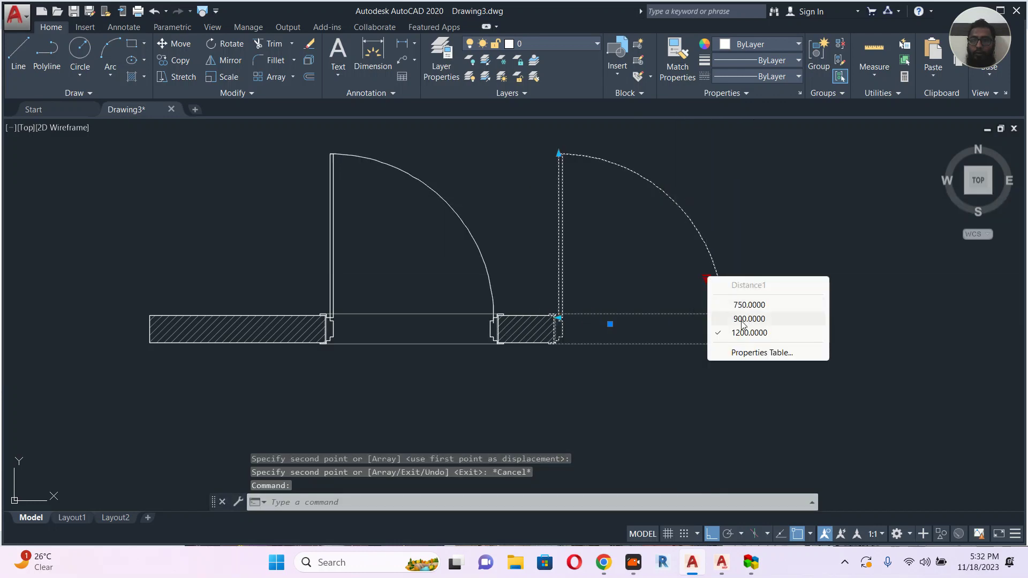
left_click(748, 305)
key("Escape")
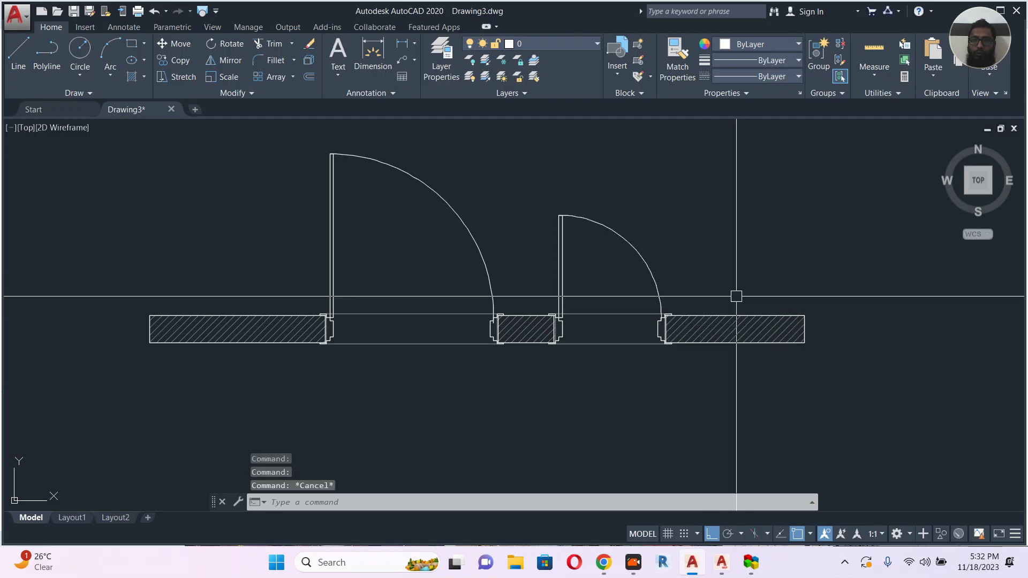
Stretch the right end of the wall and its hatch horizontally to the right, lengthening the wall by about half.
scroll(735, 293, "down", 2)
middle_click_drag(803, 274, 664, 295)
left_click(688, 264)
left_click(619, 361)
type("s")
key("Return")
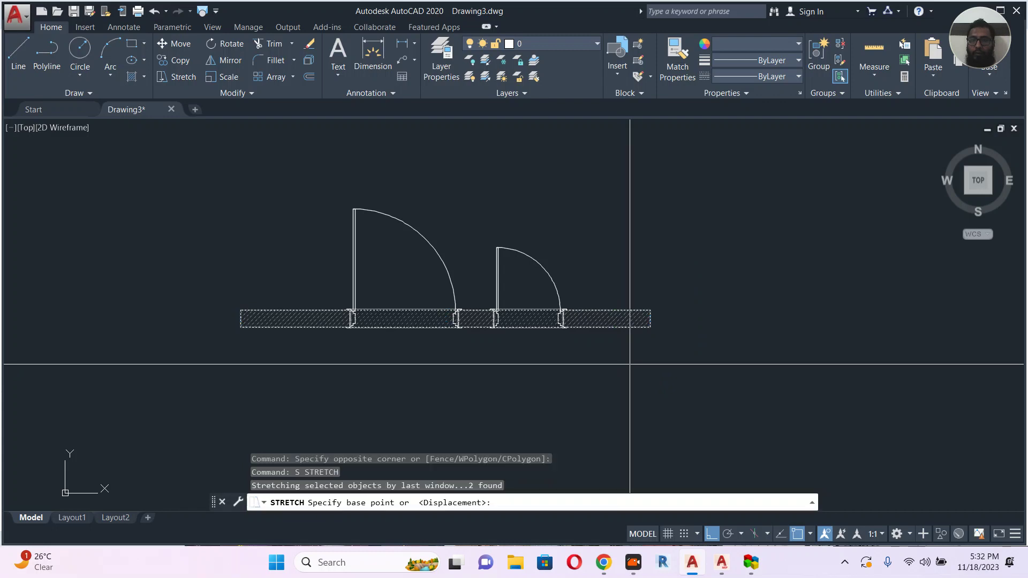
left_click(621, 362)
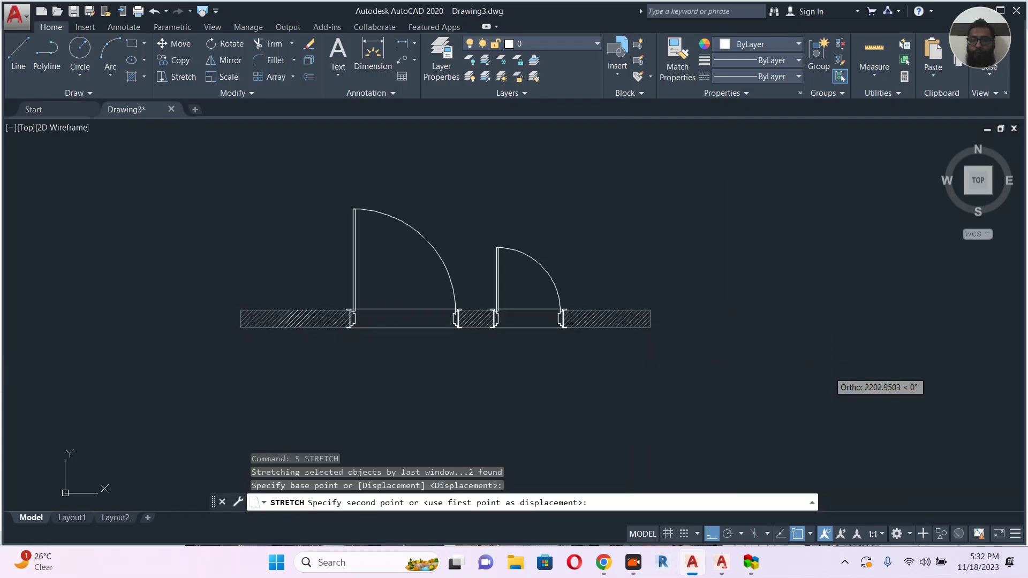
left_click(827, 369)
key("Escape")
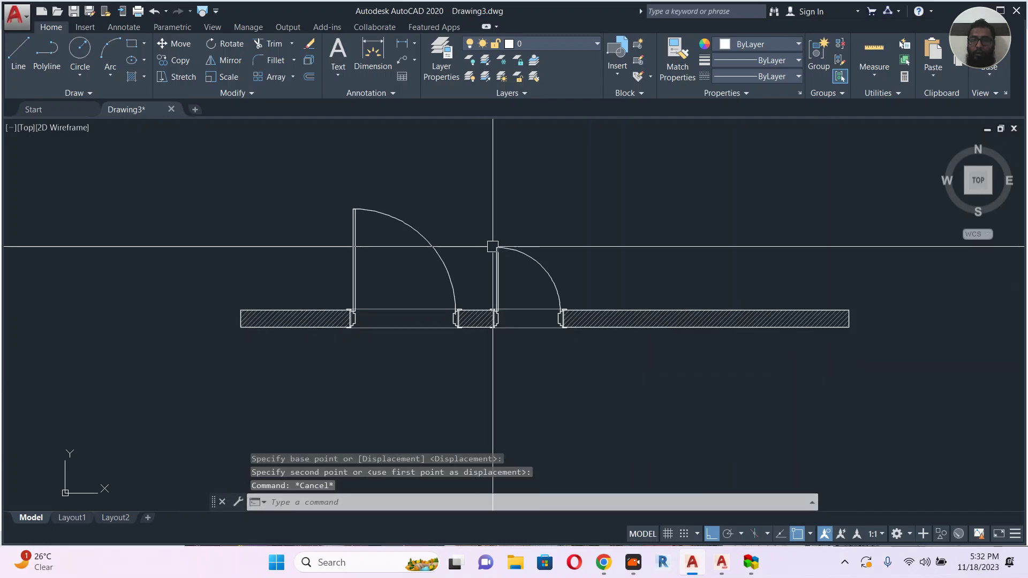
Copy the 750 door block horizontally to the right into the extended part of the wall.
left_click(496, 248)
type("co")
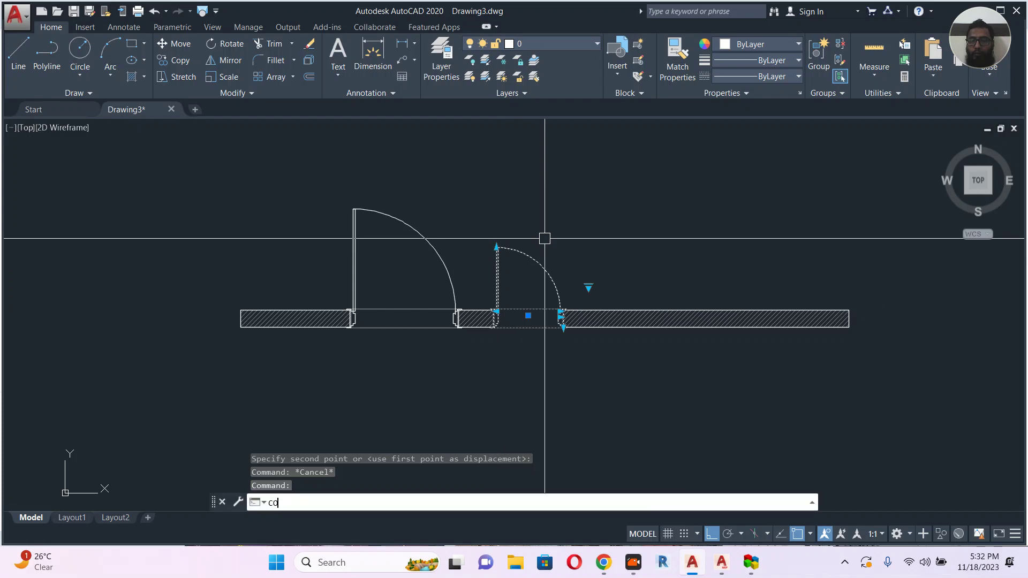
key("Return")
left_click(559, 218)
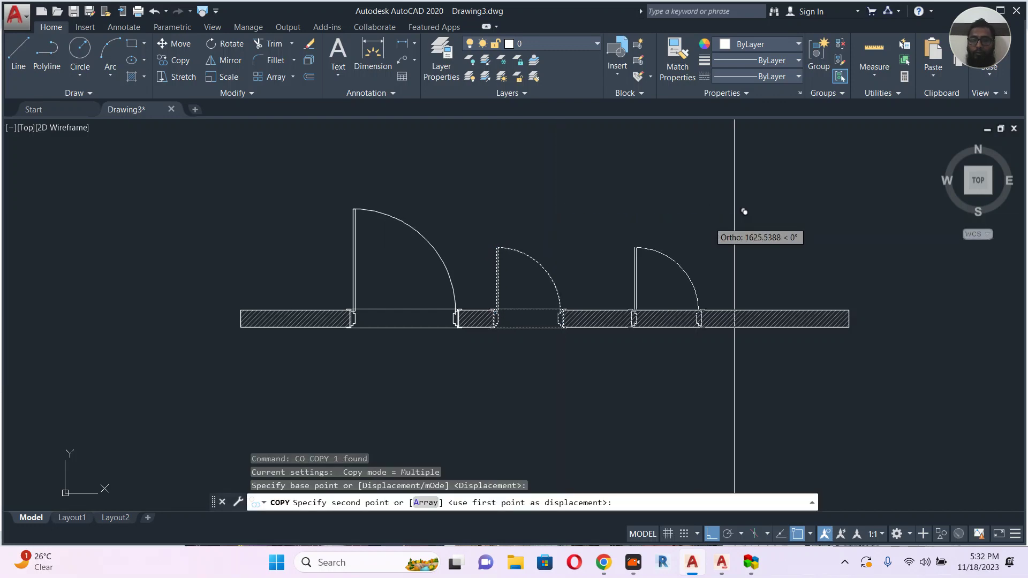
left_click(734, 220)
key("Escape")
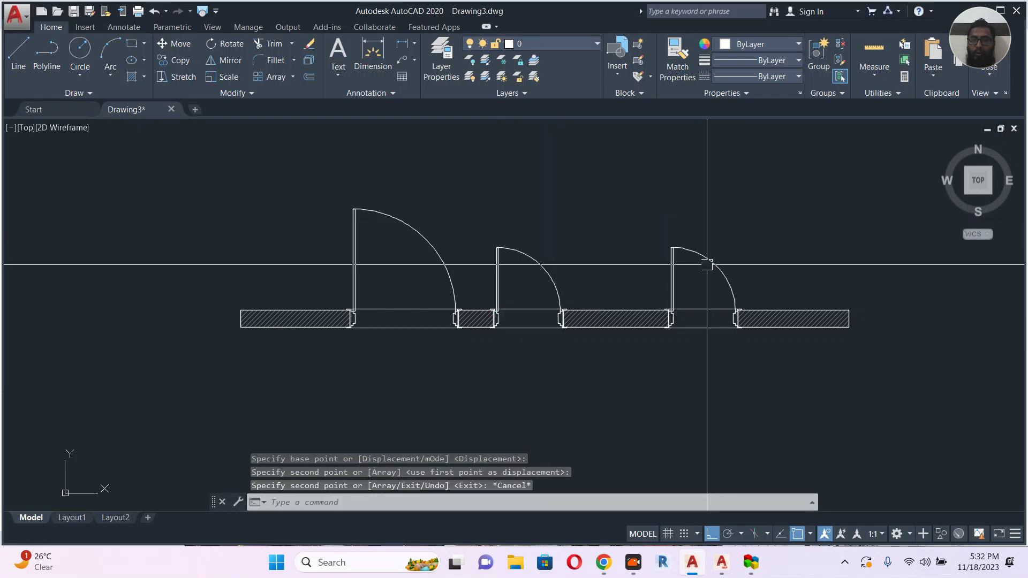
Set the rightmost door's Distance1 size to 900.
left_click(711, 265)
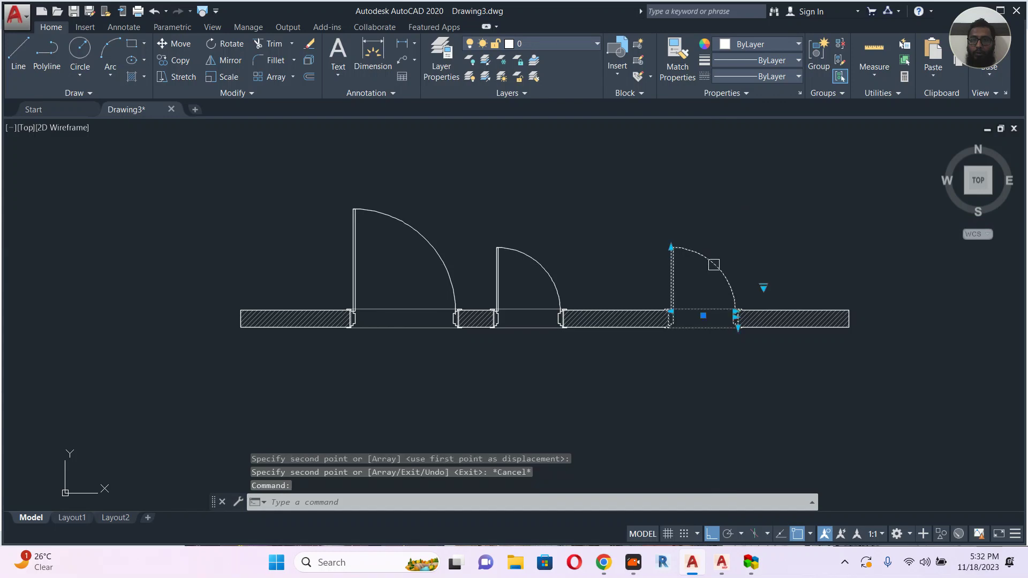
left_click(764, 288)
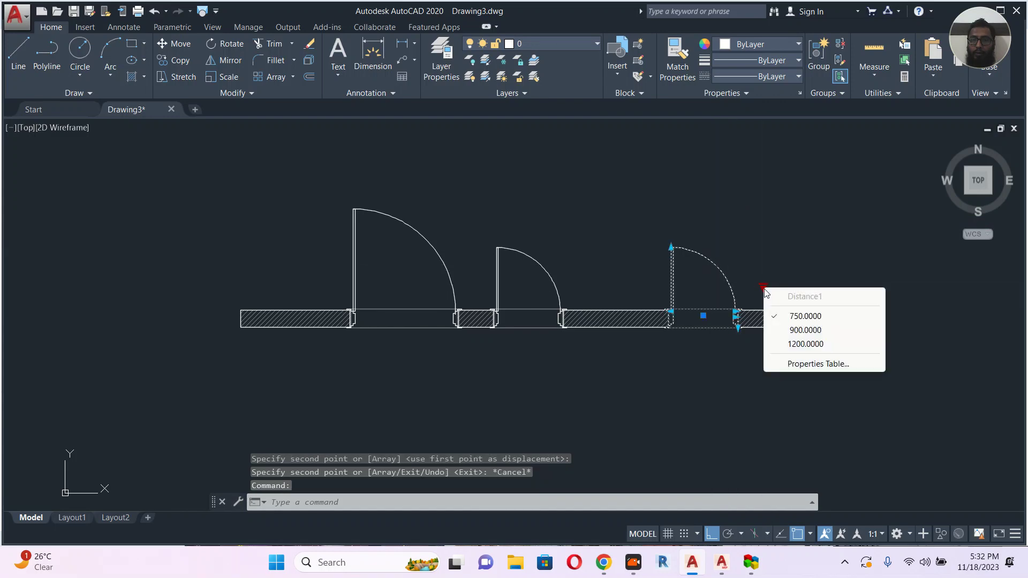
left_click(804, 330)
key("Escape")
key("Escape")
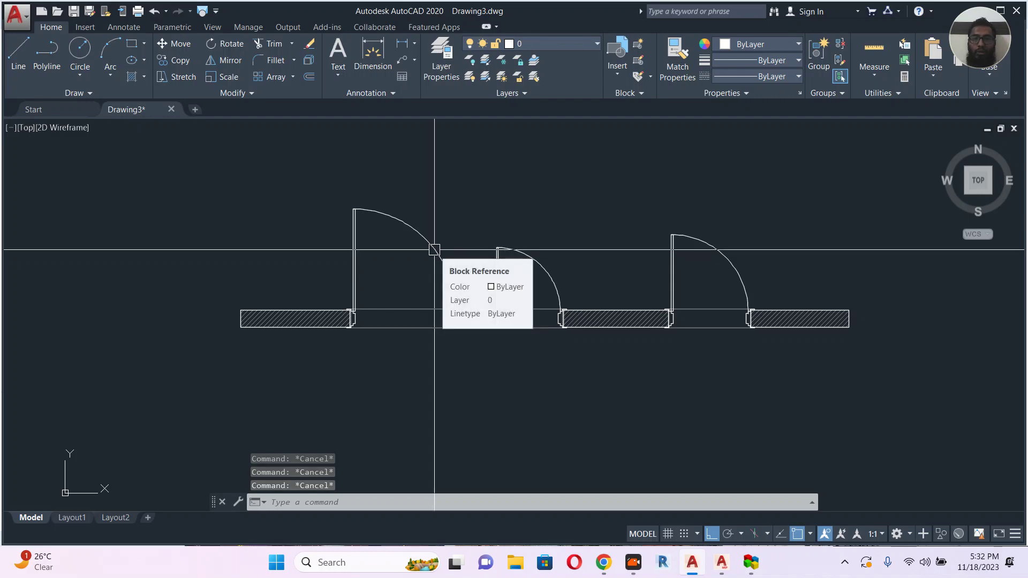
In the door's block definition, add a Flip parameter with a vertical reflection line through the opening's midpoint and its label above the door.
left_click(434, 249)
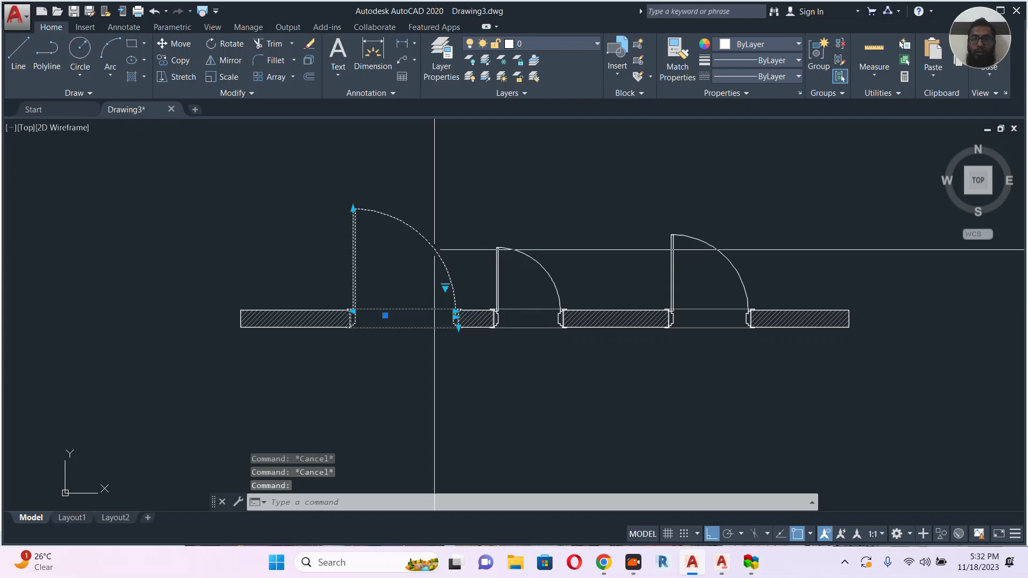
right_click(434, 256)
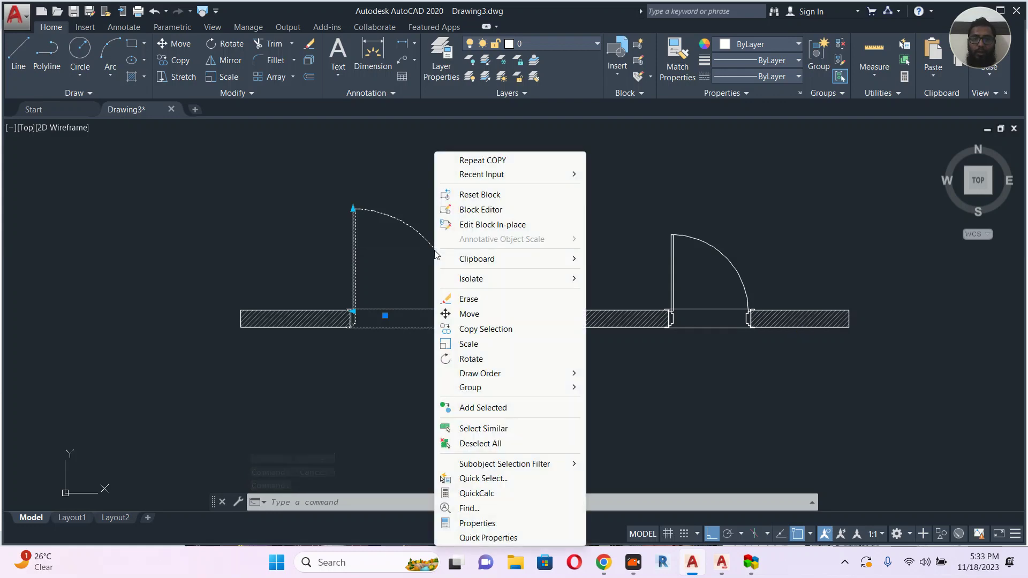
left_click(497, 210)
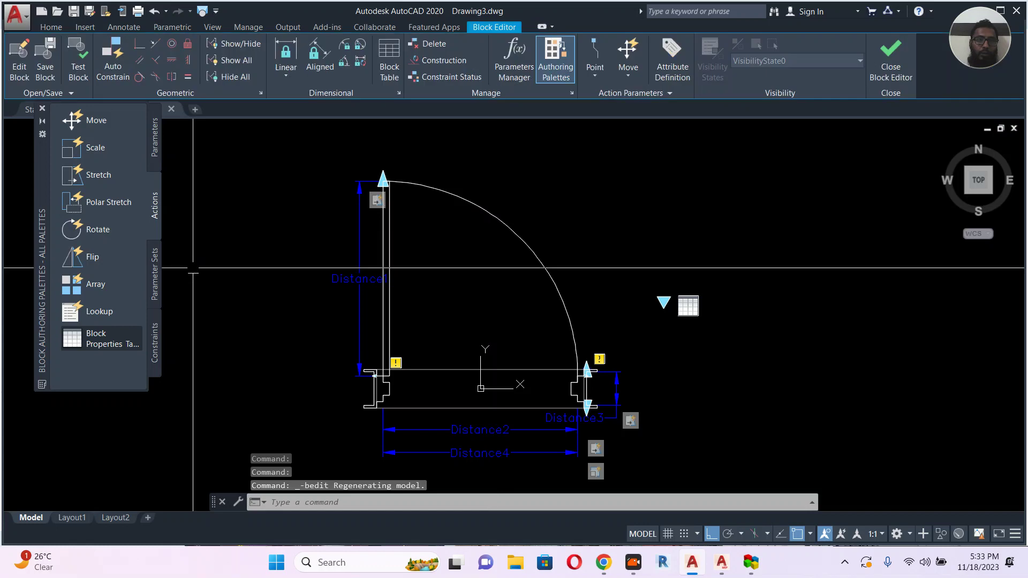
left_click(154, 139)
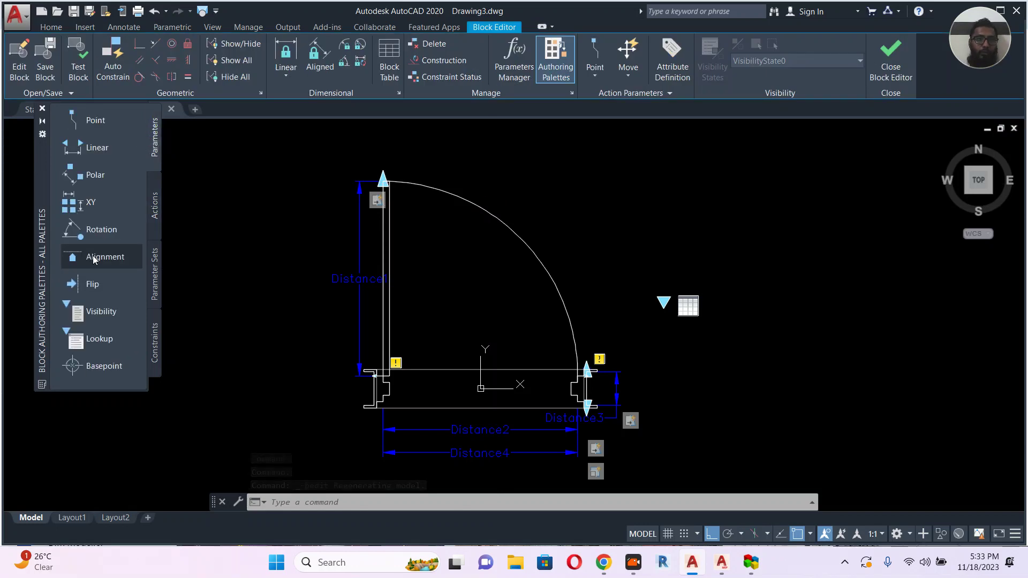
left_click(79, 287)
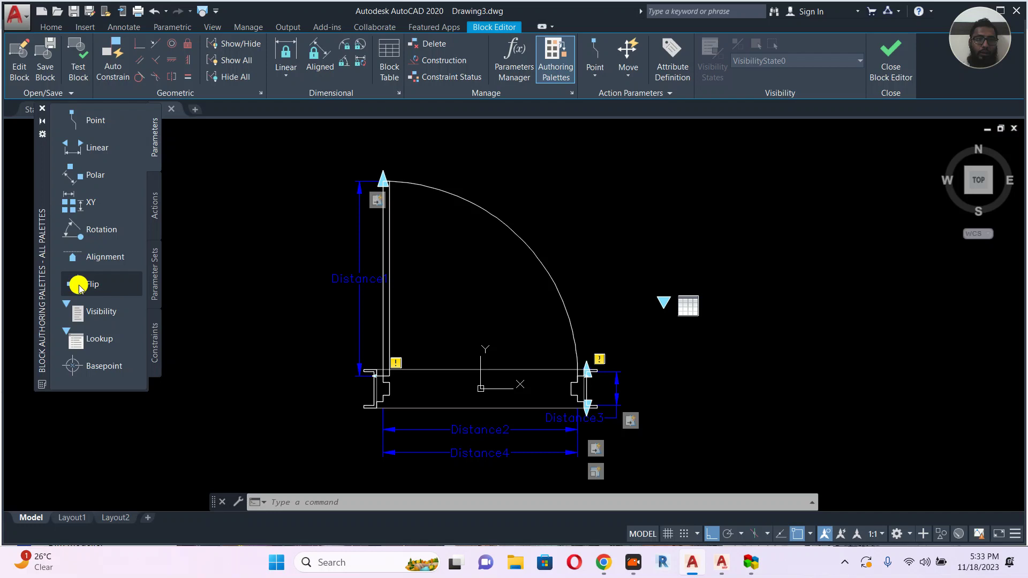
left_click(481, 370)
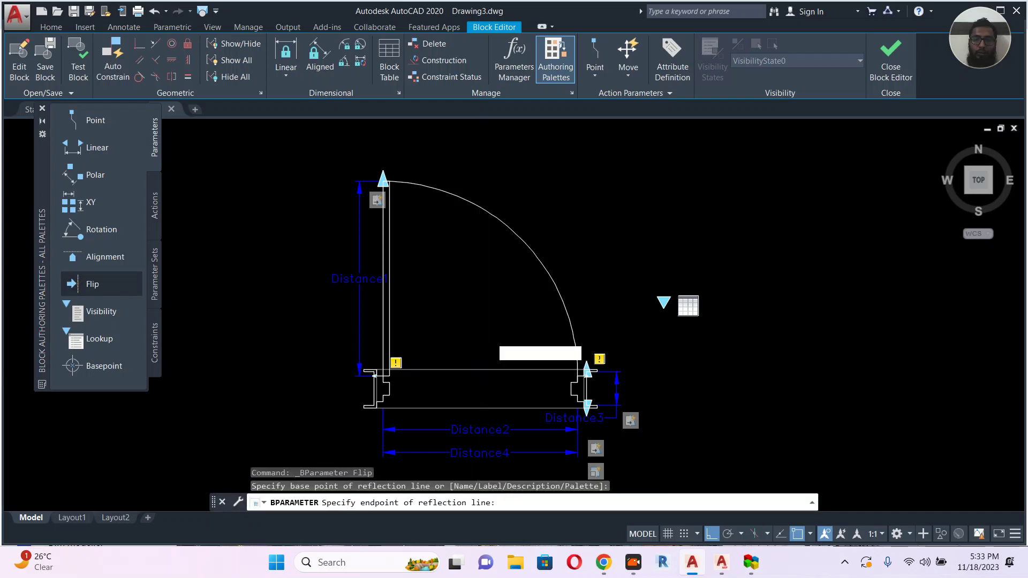
scroll(488, 300, "down", 2)
left_click(496, 154)
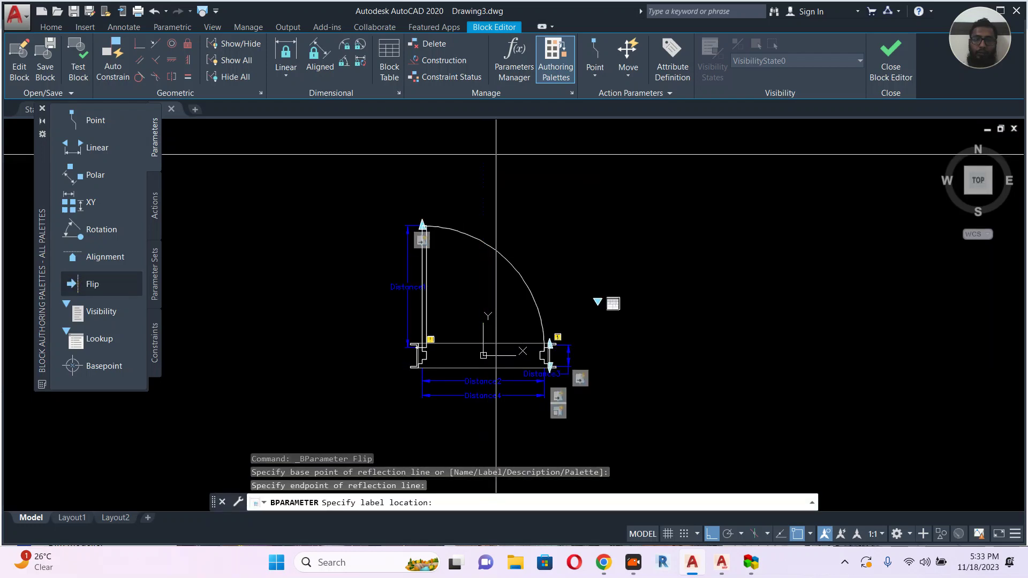
left_click(495, 155)
key("Escape")
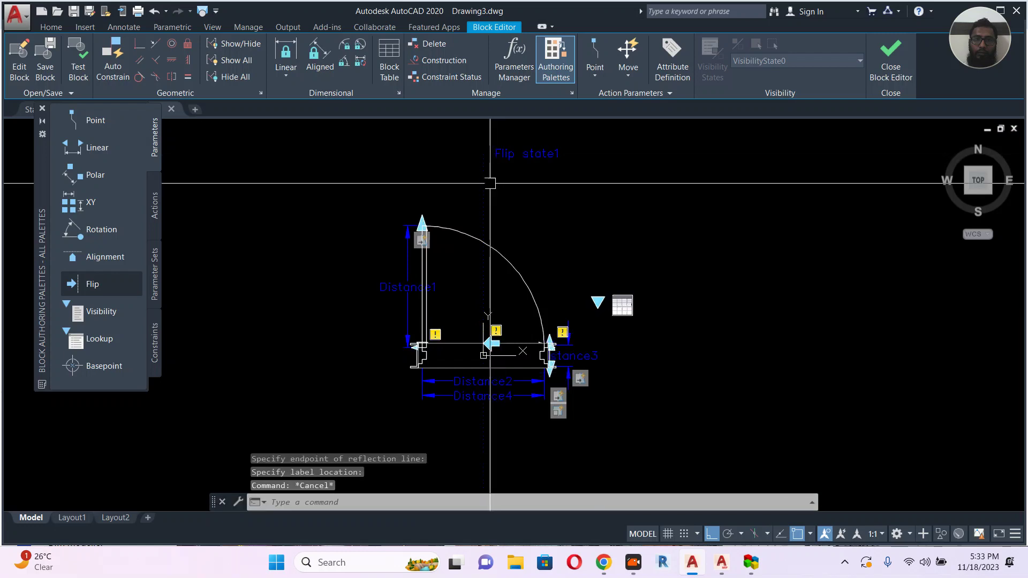
Assign a Flip action covering the whole door geometry and its parameters, and close the Block Editor with the changes saved.
double_click(487, 182)
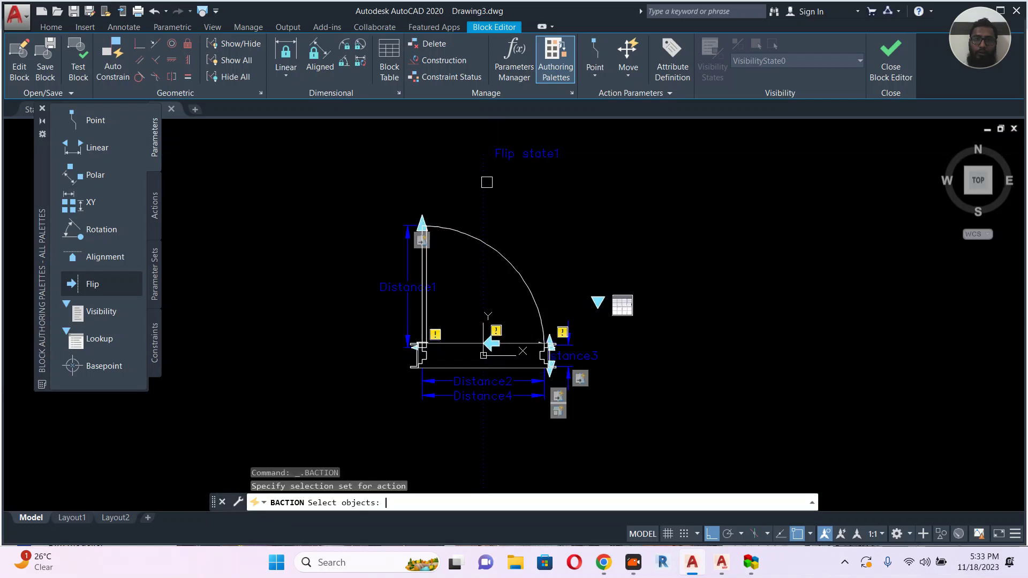
scroll(751, 167, "down", 2)
left_click(761, 164)
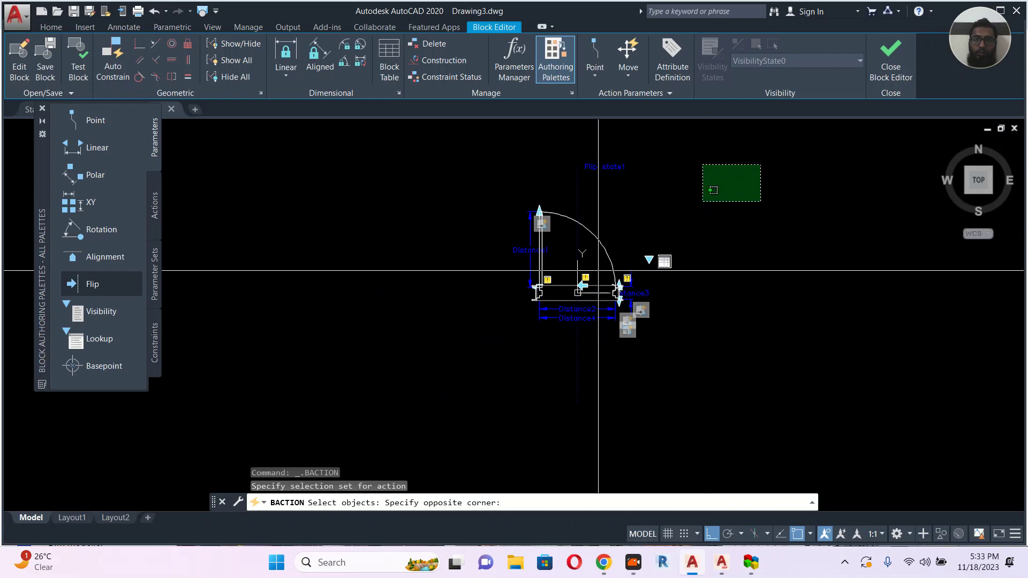
left_click(432, 359)
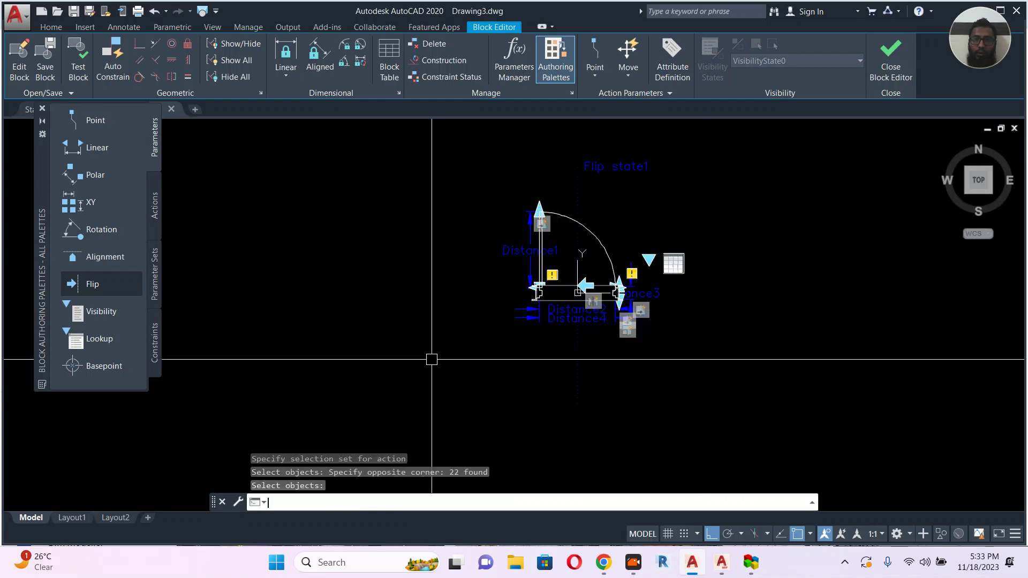
left_click(890, 60)
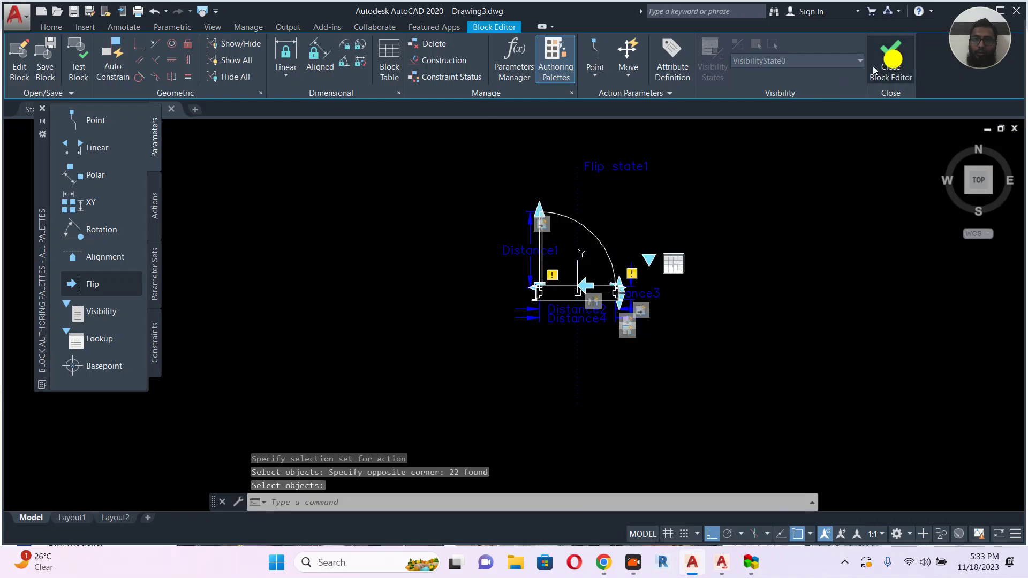
left_click(494, 264)
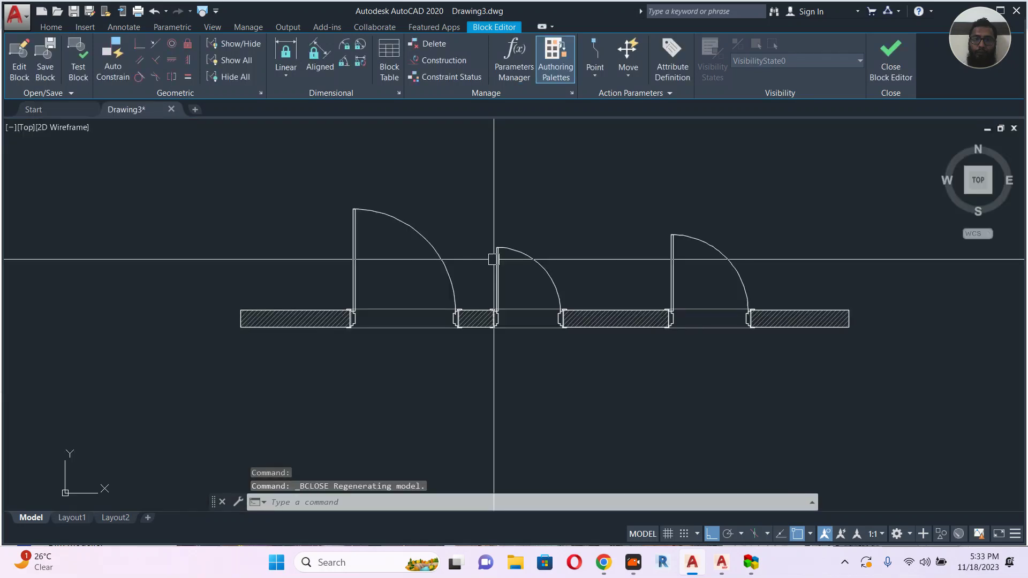
key("Escape")
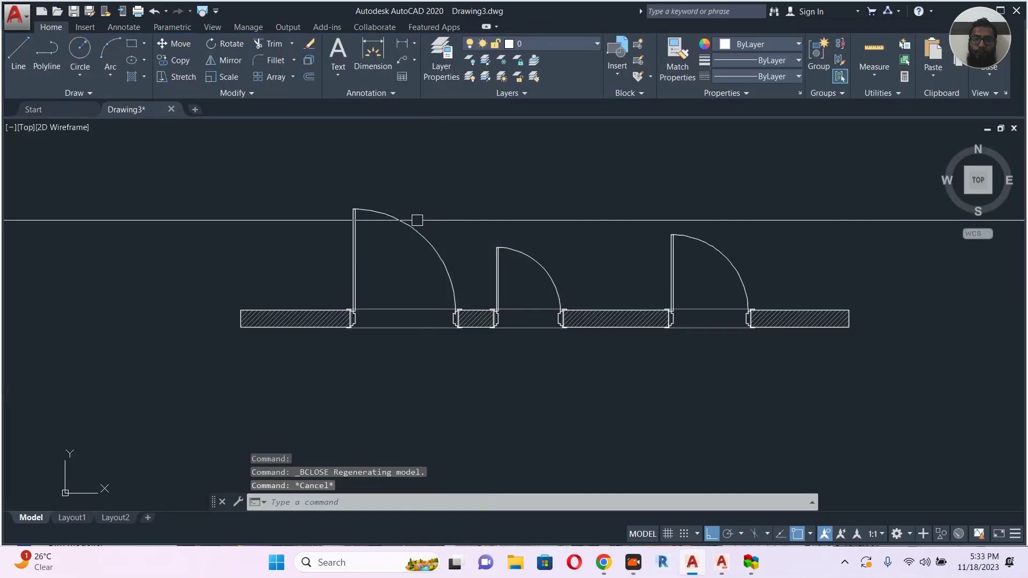
Flip the leftmost door in the wall horizontally and flip it back to its original side.
left_click(398, 224)
left_click(390, 230)
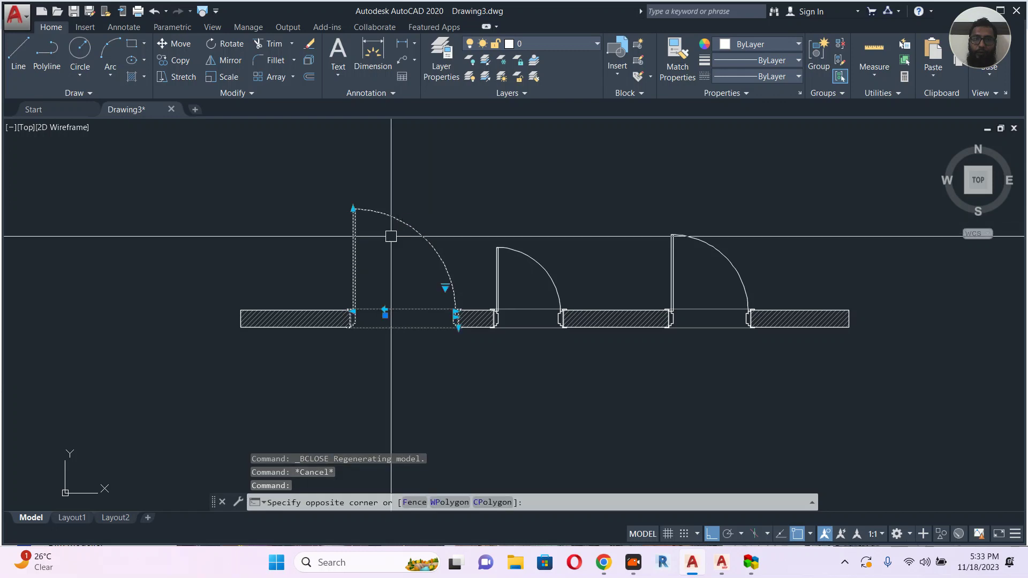
key("Escape")
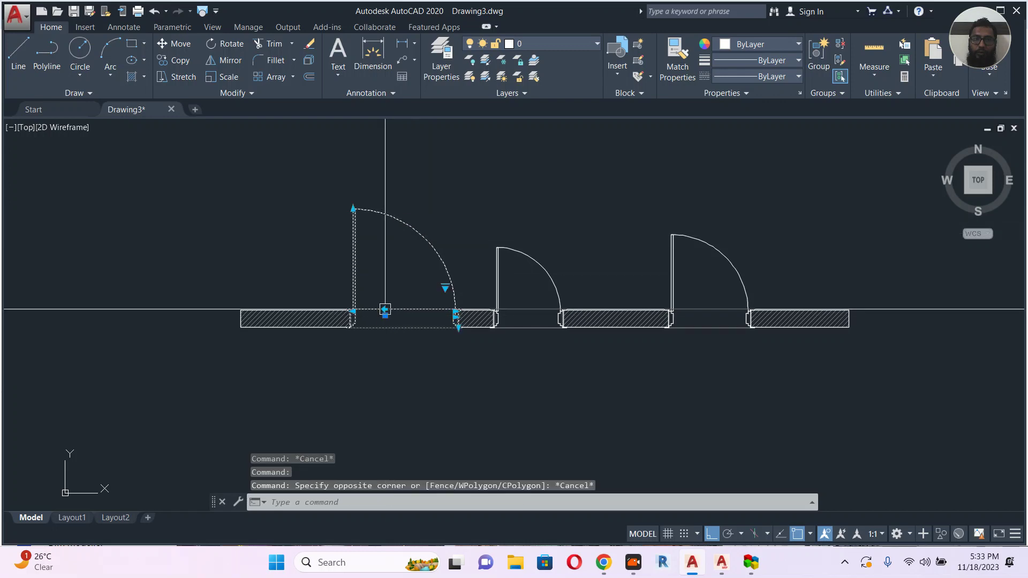
left_click(385, 310)
left_click(385, 310)
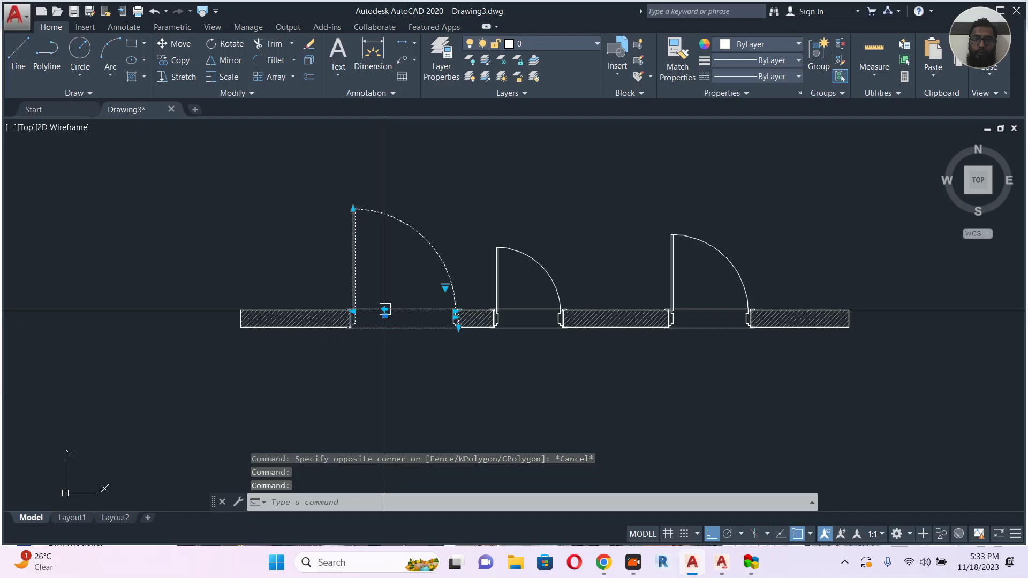
key("Escape")
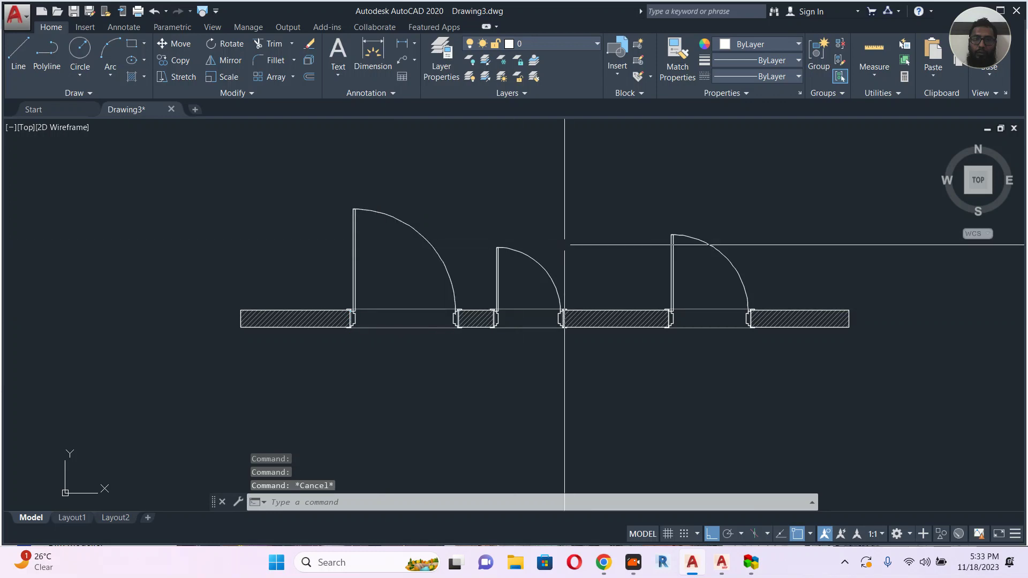
Flip the middle door horizontally so its hinge moves to the opposite jamb.
left_click(523, 254)
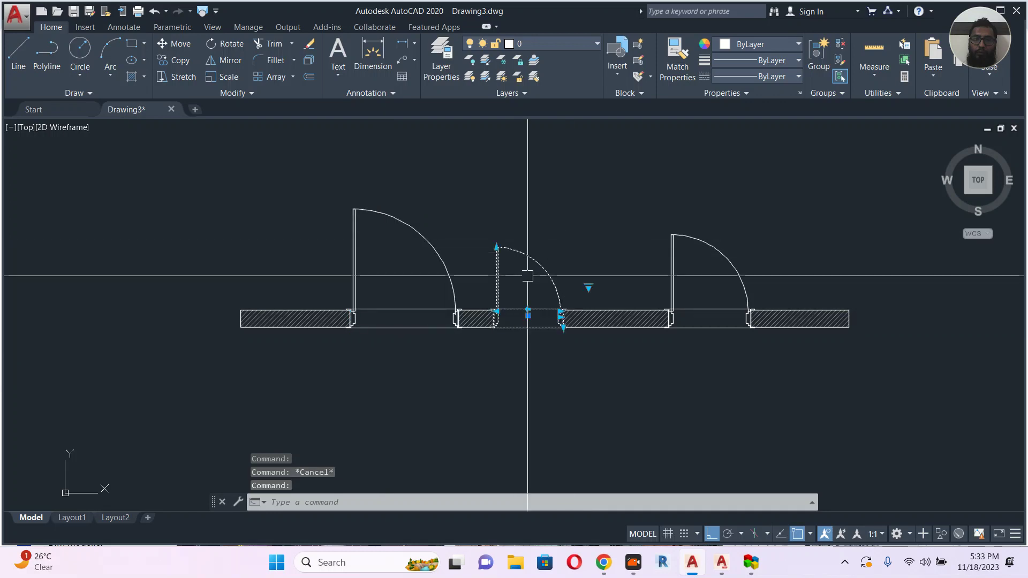
left_click(527, 310)
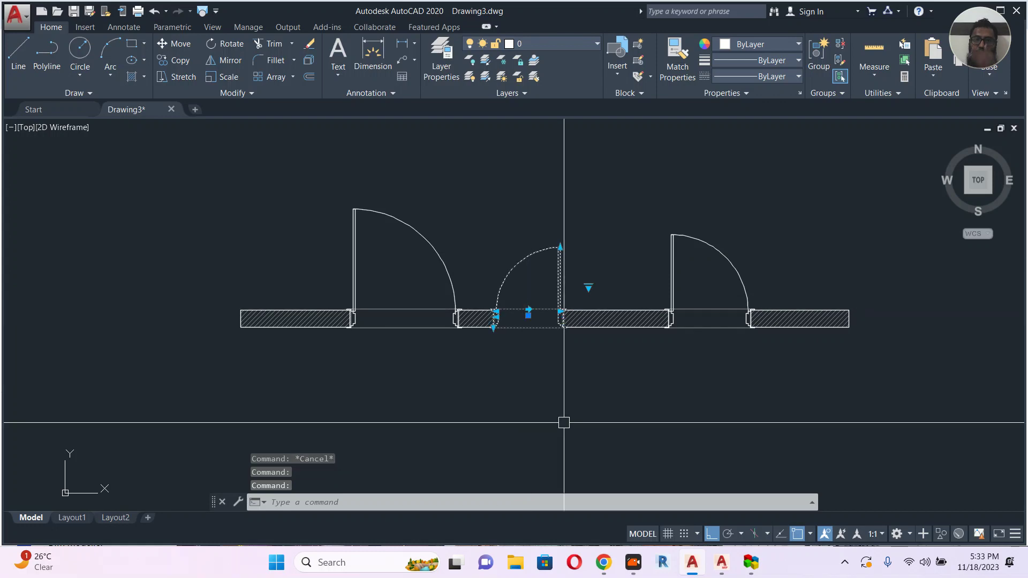
left_click(549, 485)
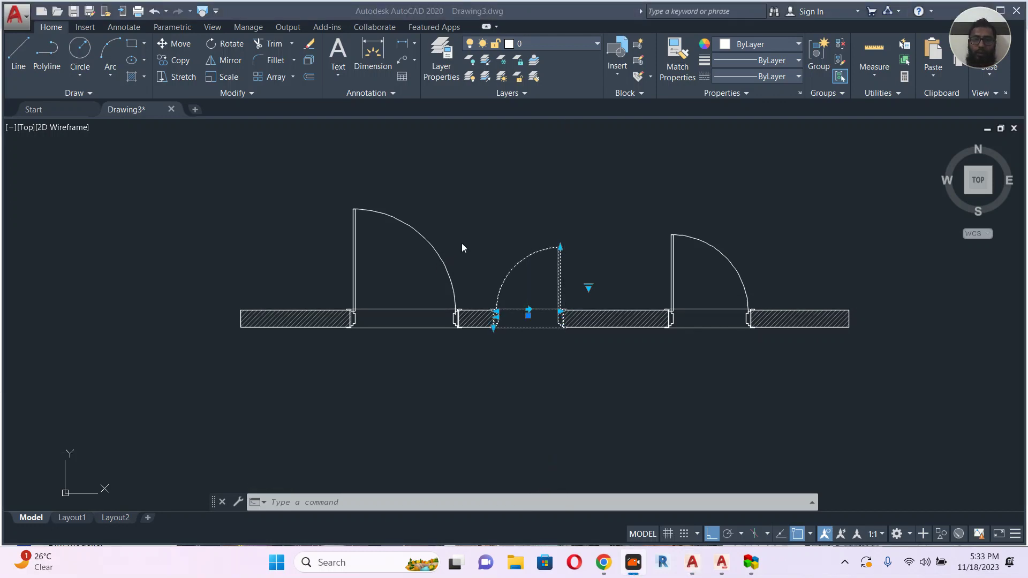
left_click(503, 231)
key("Escape")
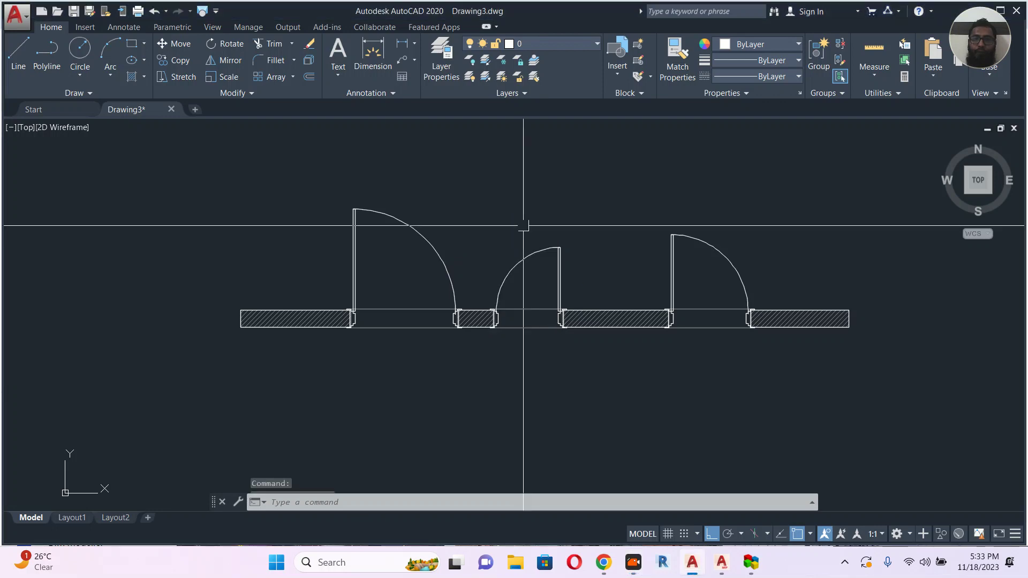
Set the leftmost door's Distance1 size to 900.
left_click(394, 215)
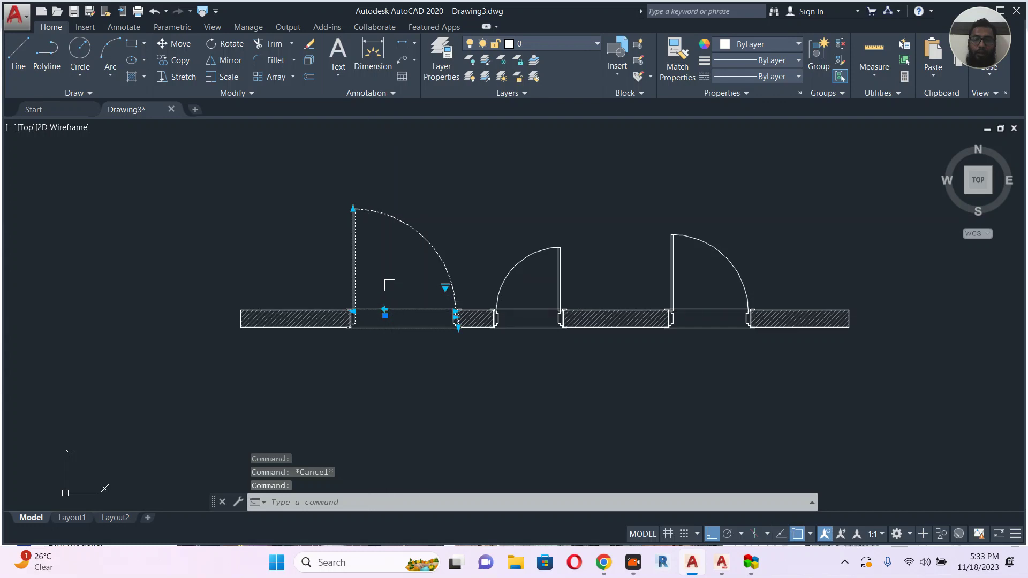
left_click(445, 286)
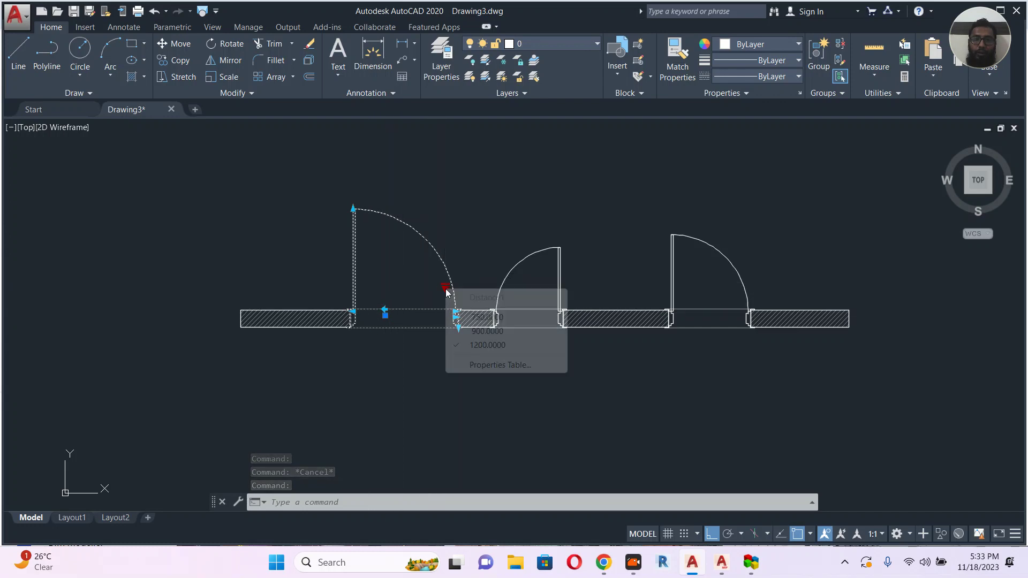
left_click(485, 331)
key("Escape")
scroll(433, 284, "up", 2)
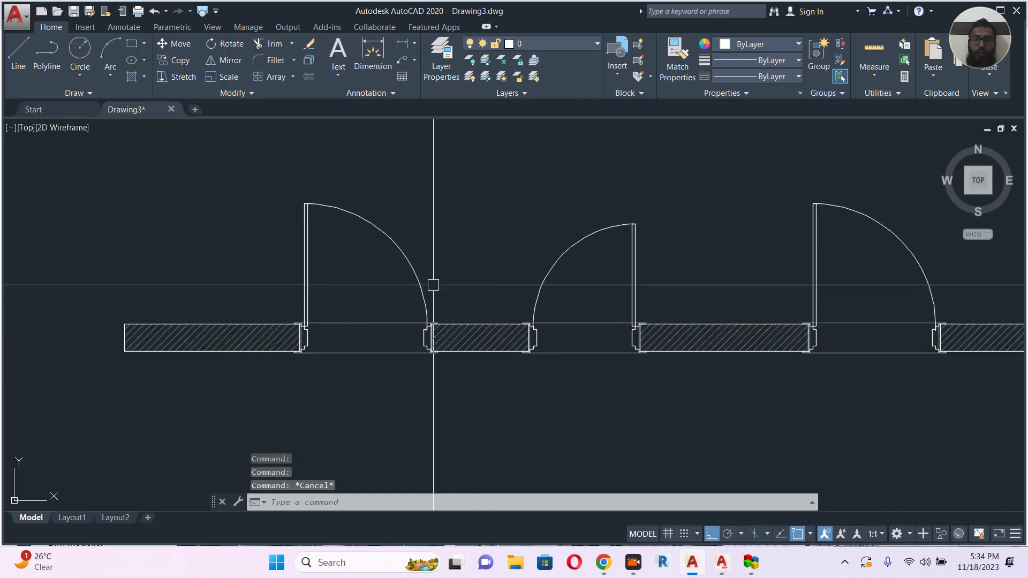
scroll(433, 285, "down", 4)
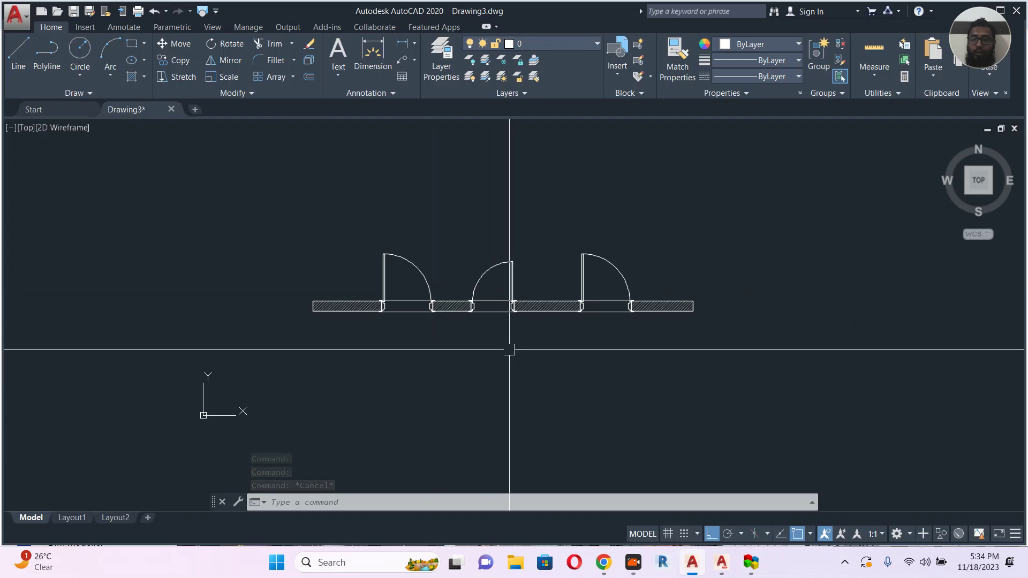
Open the leftmost door block in the Block Editor.
scroll(384, 294, "up", 2)
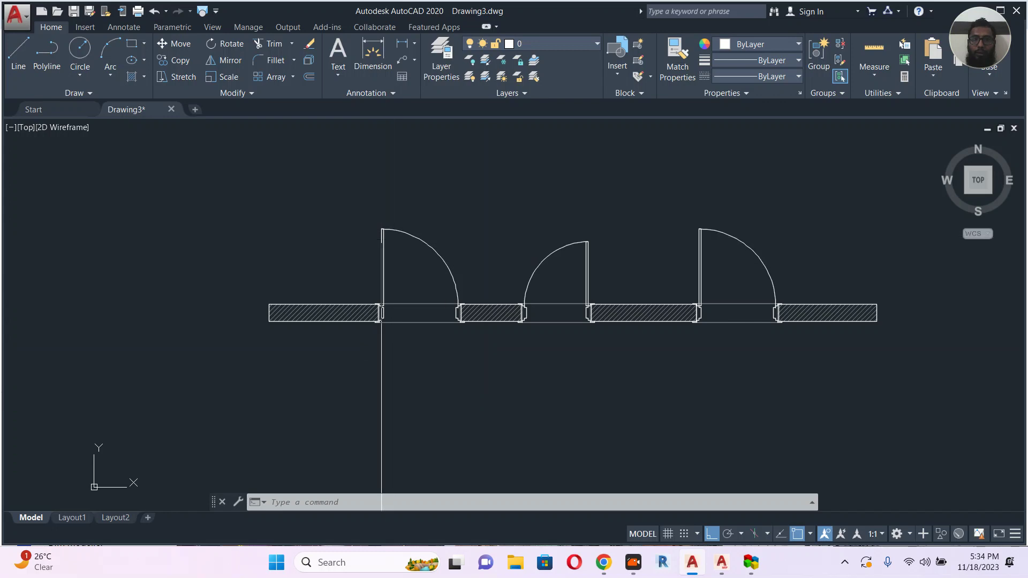
left_click(381, 238)
right_click(381, 240)
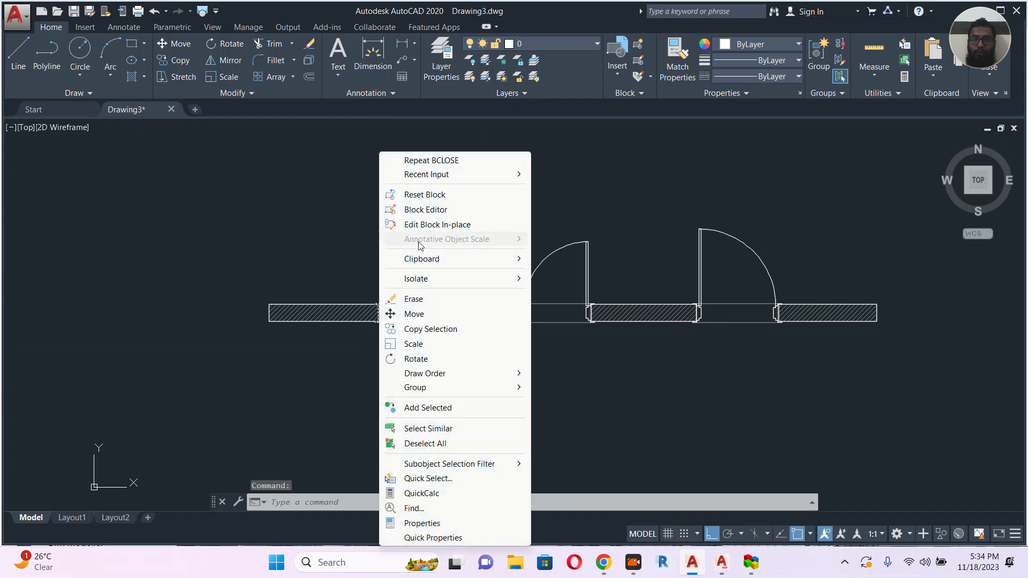
left_click(444, 210)
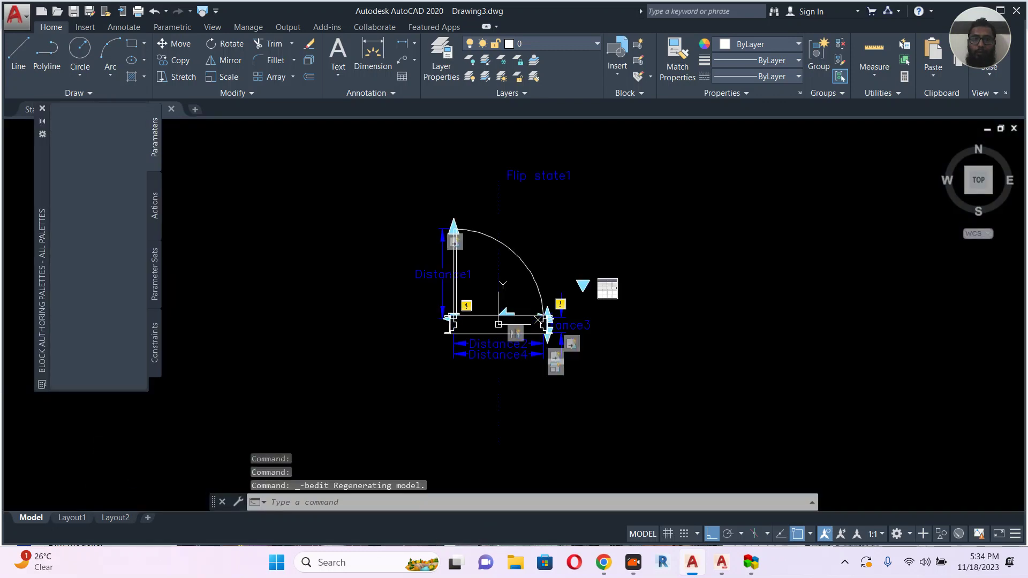
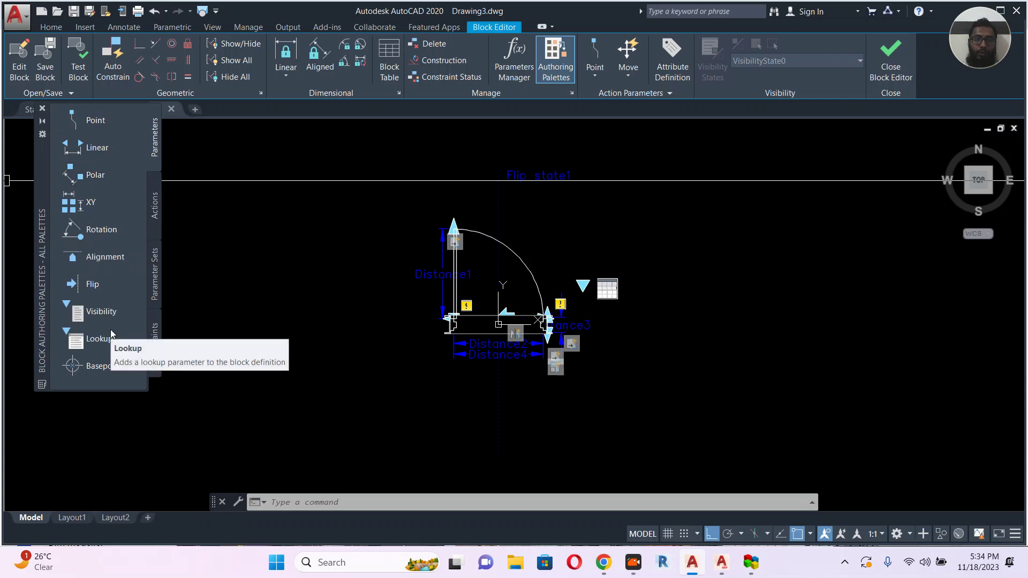
left_click(97, 231)
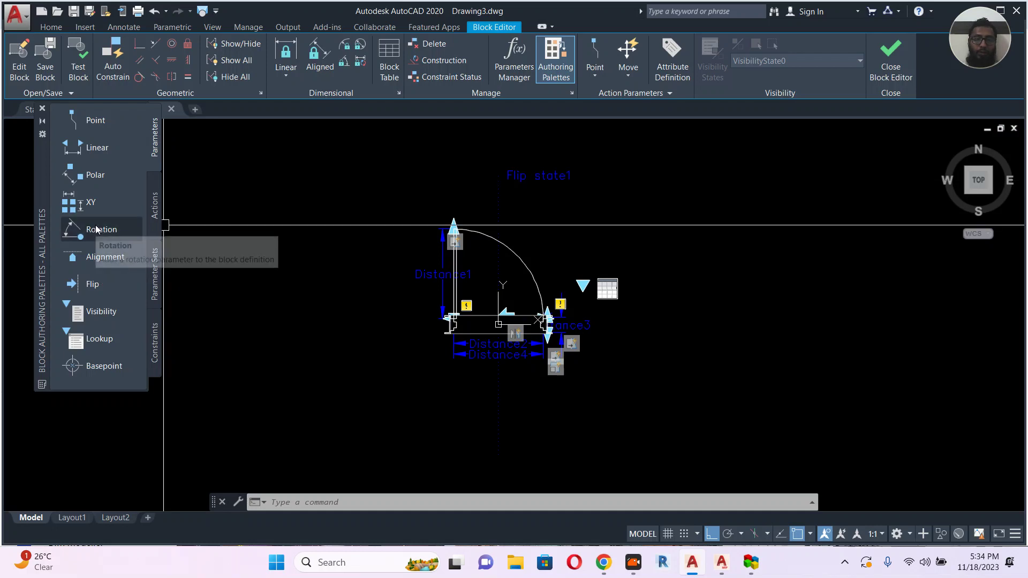
key("Escape")
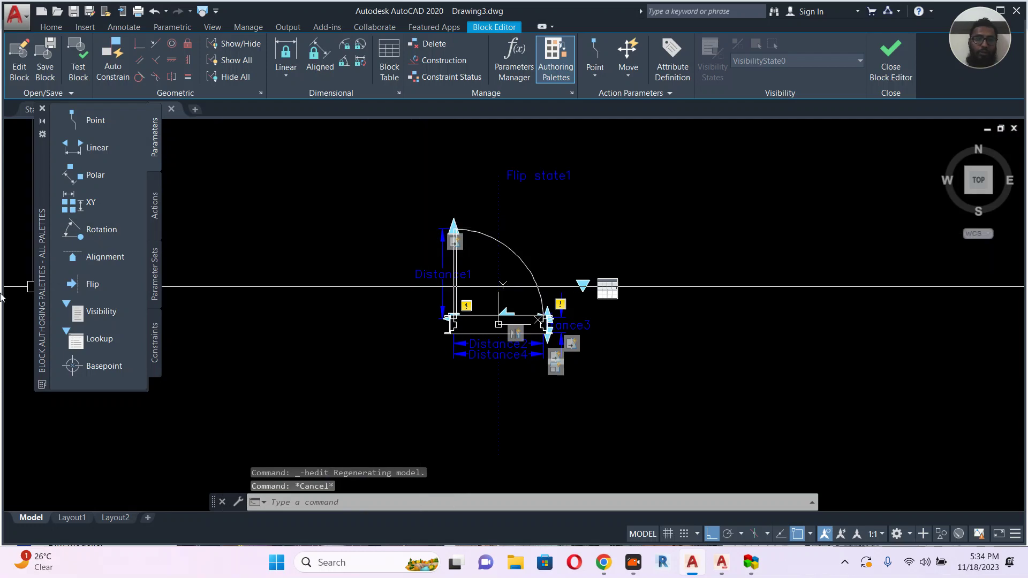
left_click(75, 286)
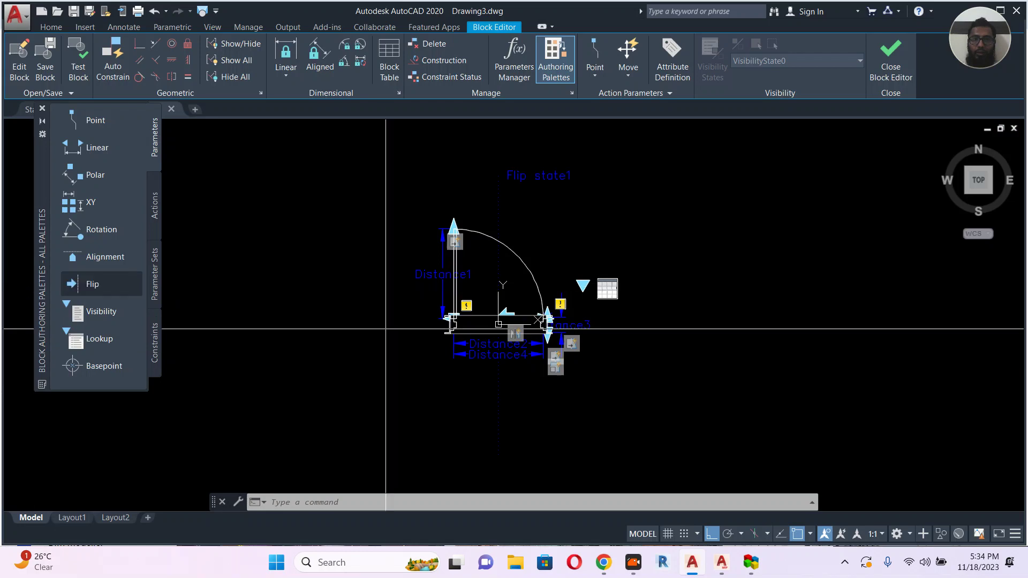
scroll(476, 321, "up", 6)
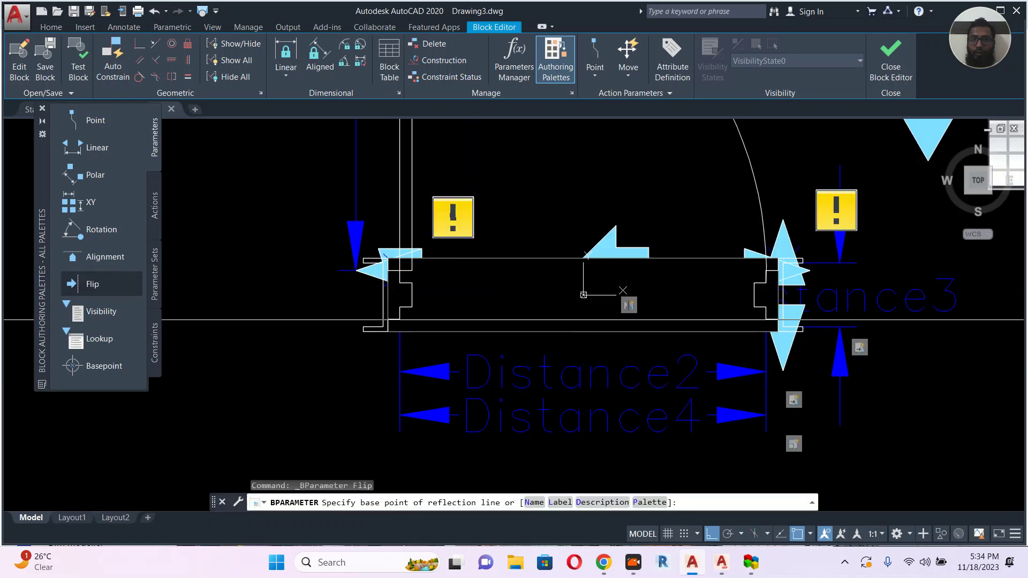
key("Escape")
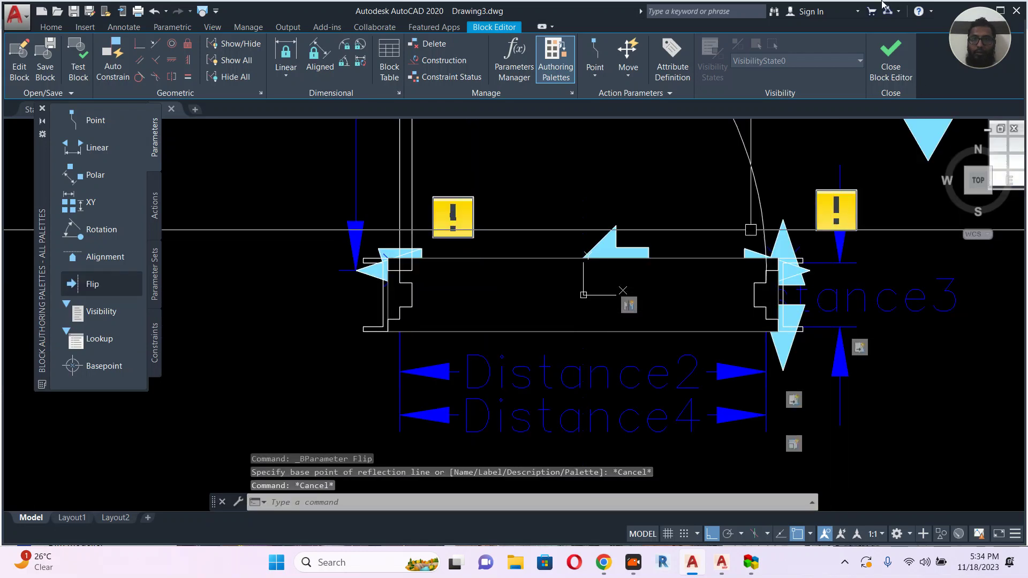
Close the Block Editor and return to the wall drawing.
left_click(891, 48)
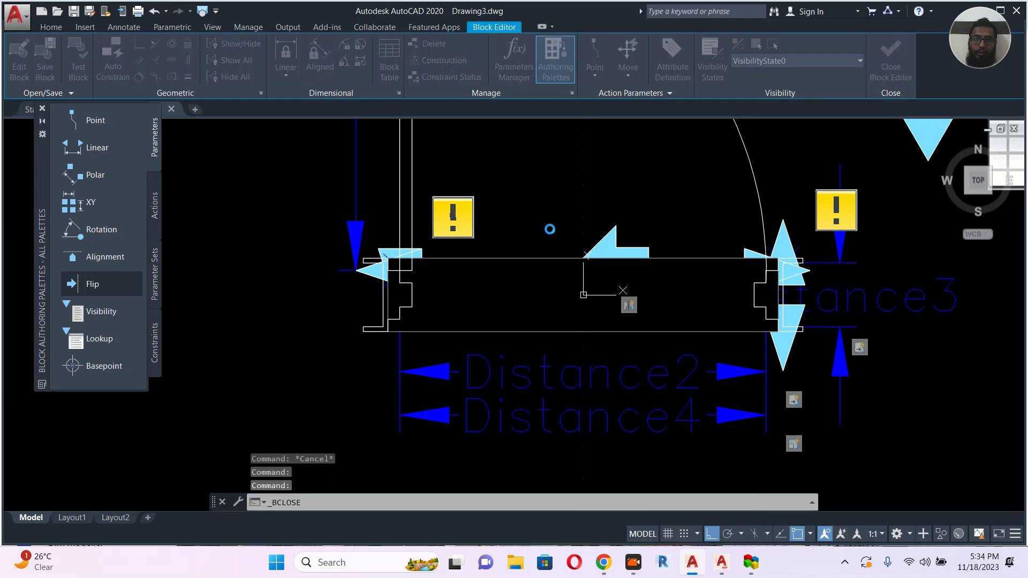
left_click(489, 262)
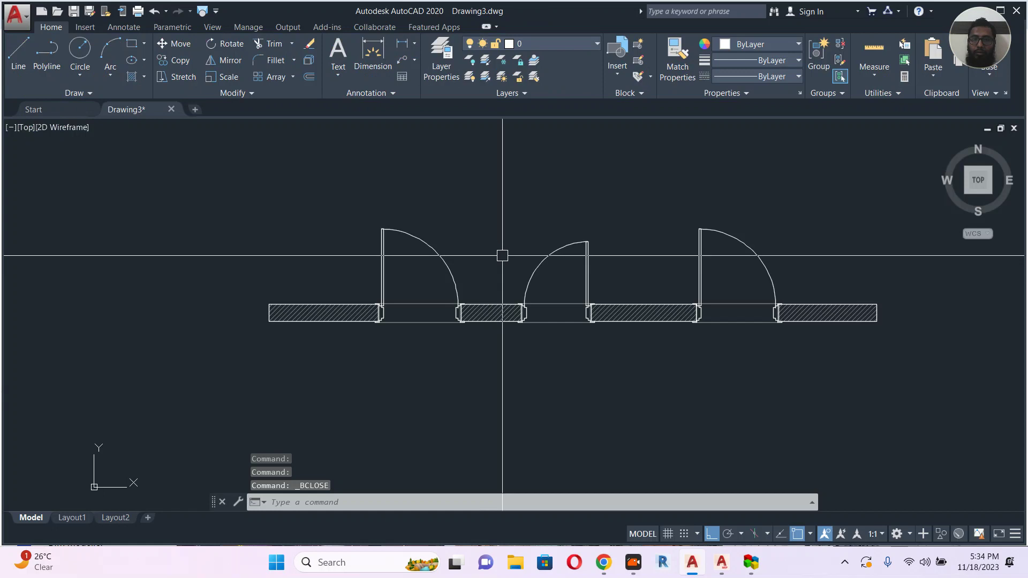
Examine the outline crossing the opening of the leftmost door in the wall.
middle_click_drag(719, 328, 676, 306)
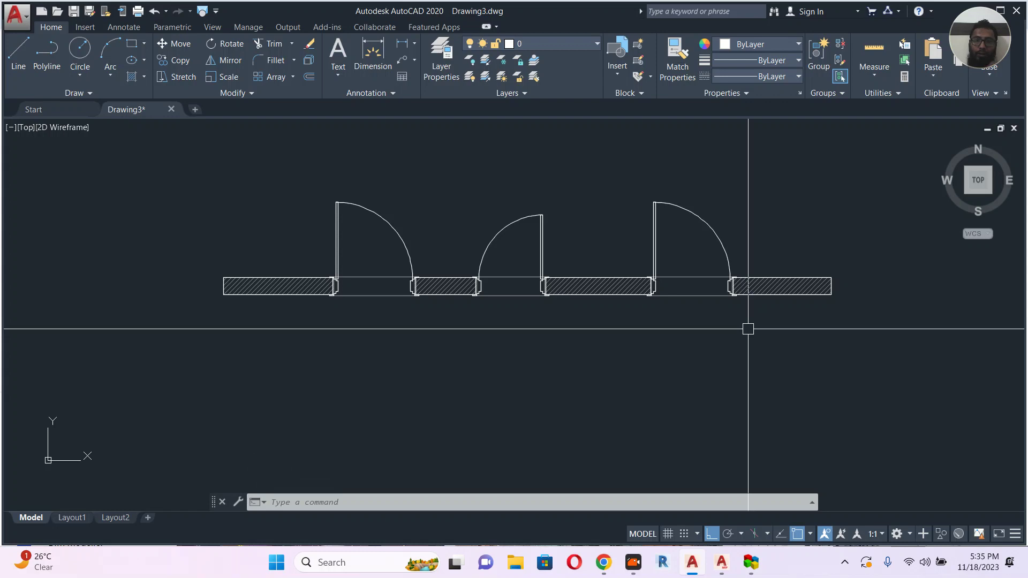
scroll(335, 289, "up", 2)
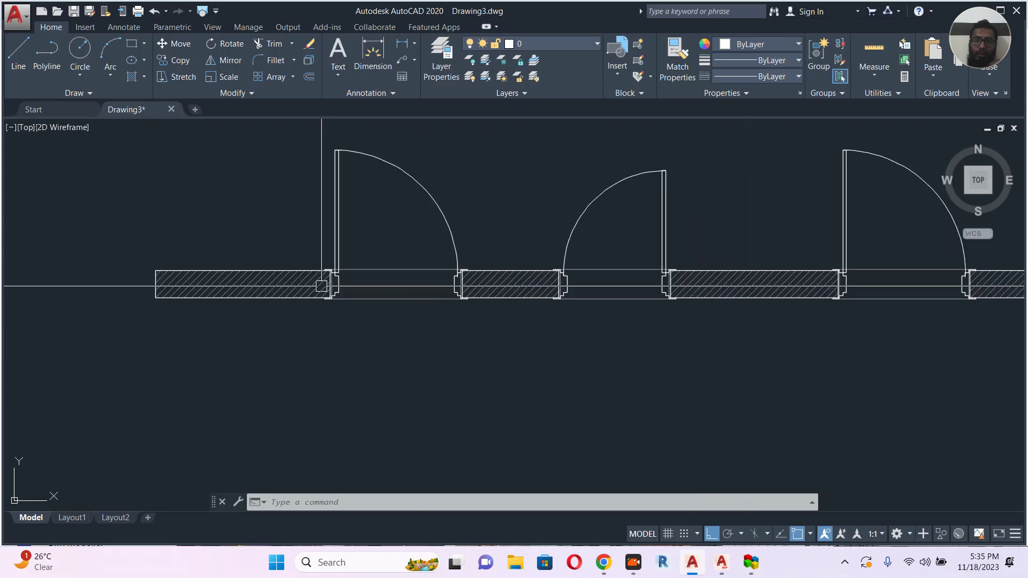
left_click(383, 270)
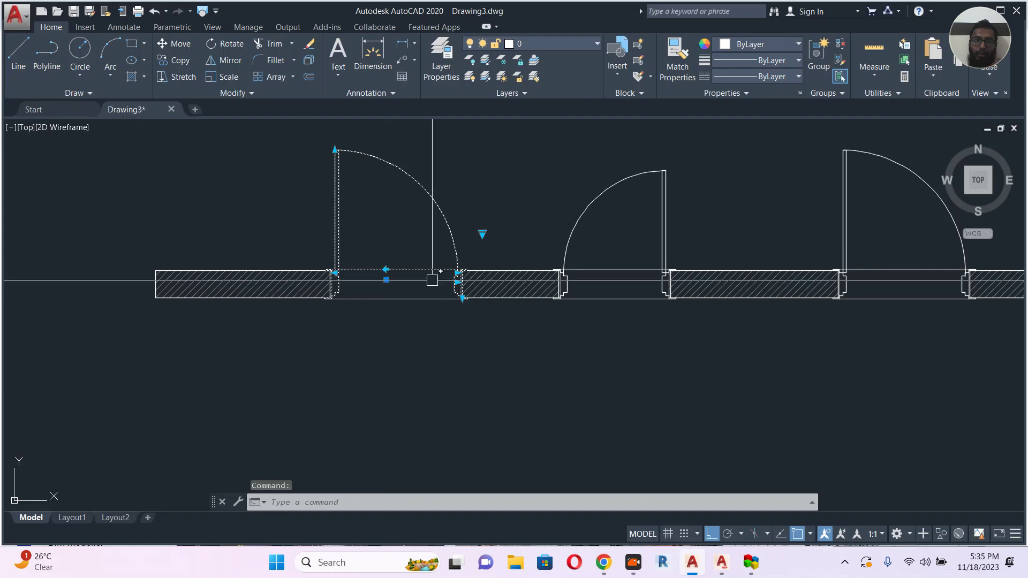
key("Escape")
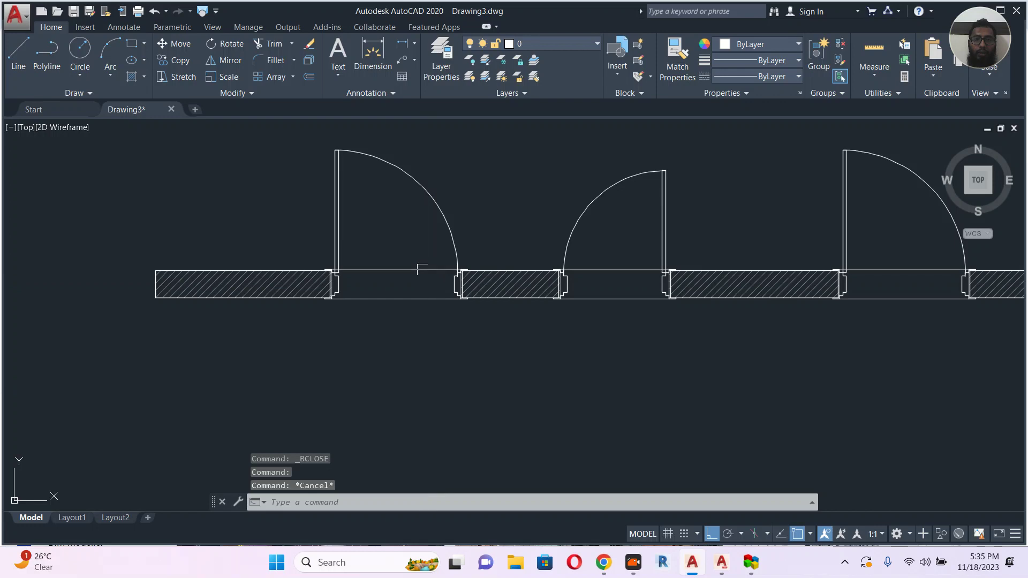
left_click(422, 269)
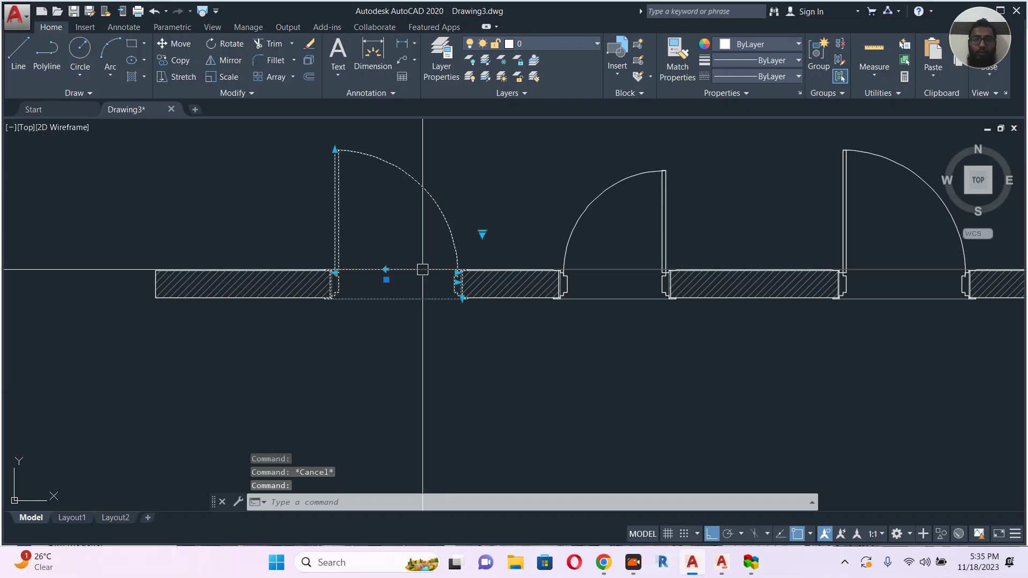
key("Escape")
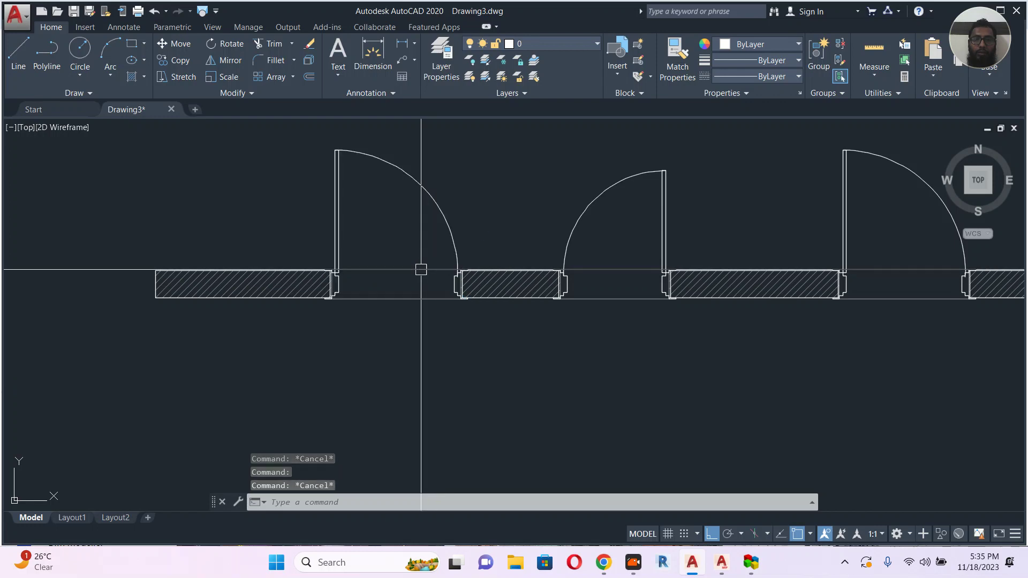
scroll(410, 276, "up", 4)
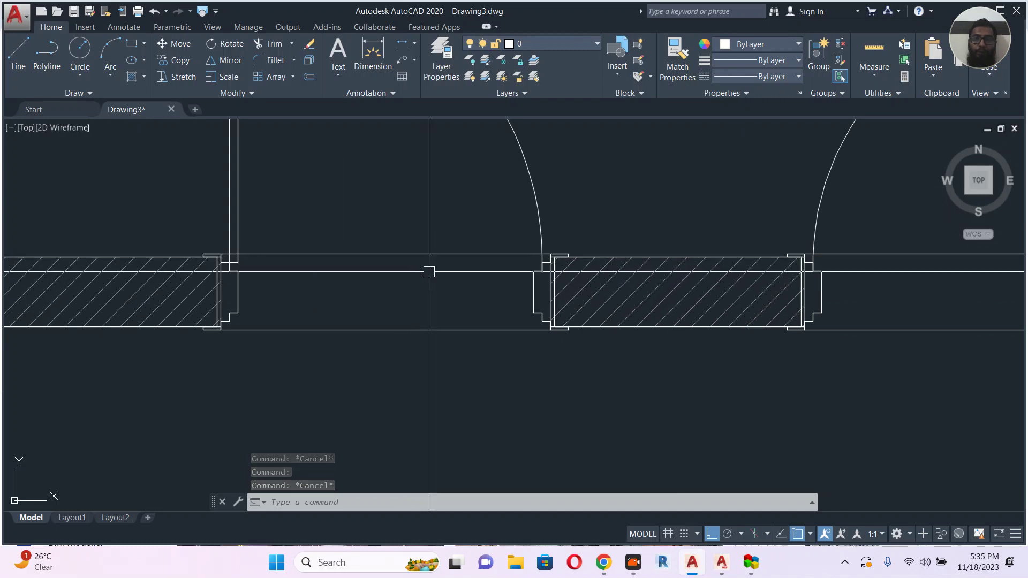
scroll(429, 272, "down", 2)
scroll(428, 272, "down", 4)
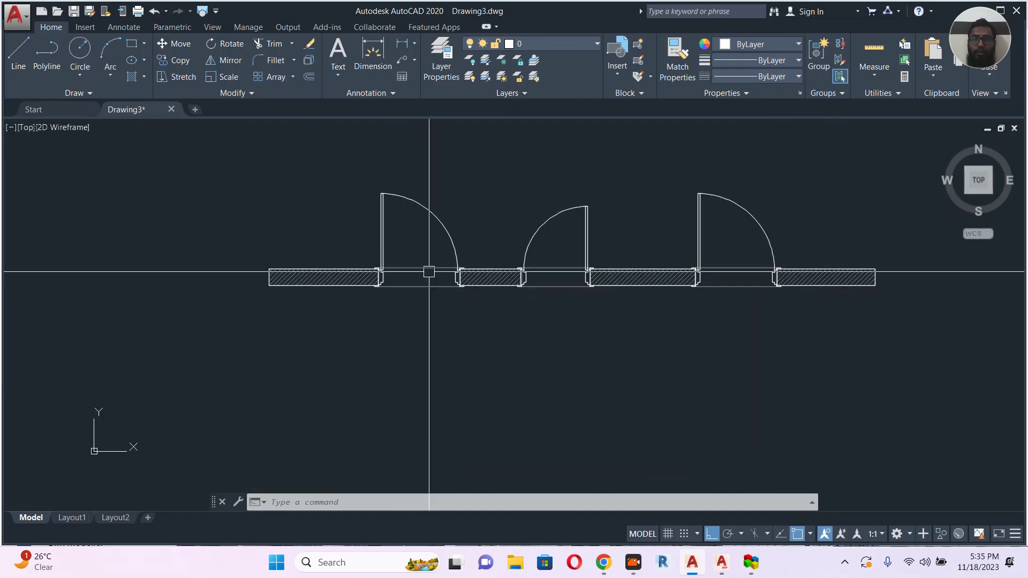
scroll(429, 272, "up", 2)
scroll(429, 271, "up", 2)
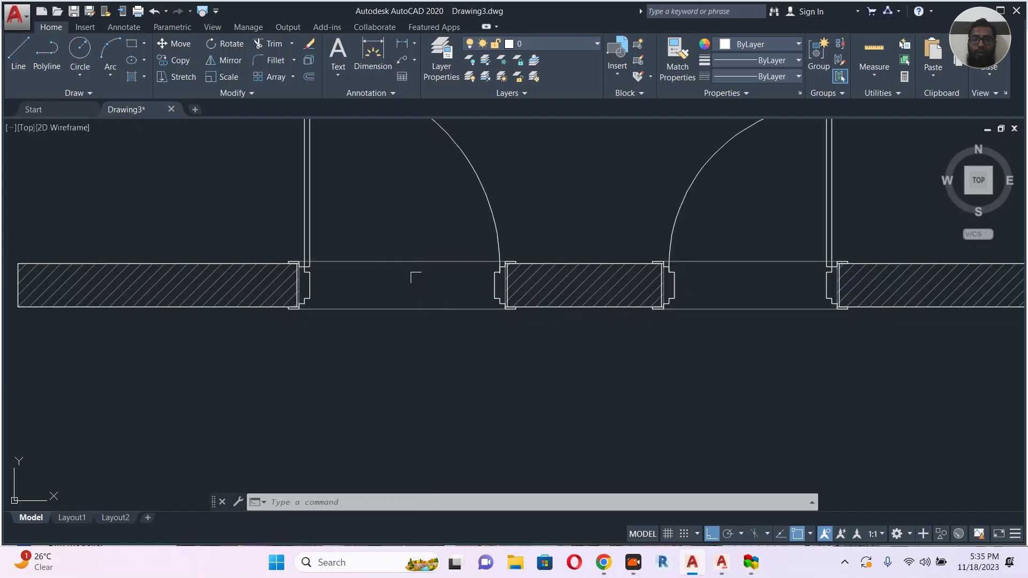
Open the leftmost door block in the Block Editor again.
left_click(425, 262)
right_click(425, 263)
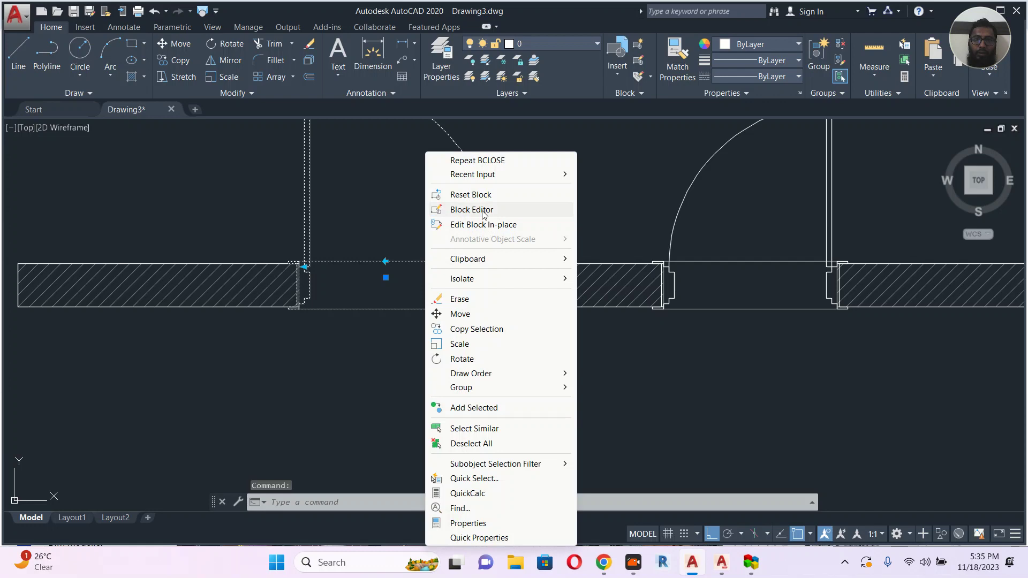
left_click(472, 210)
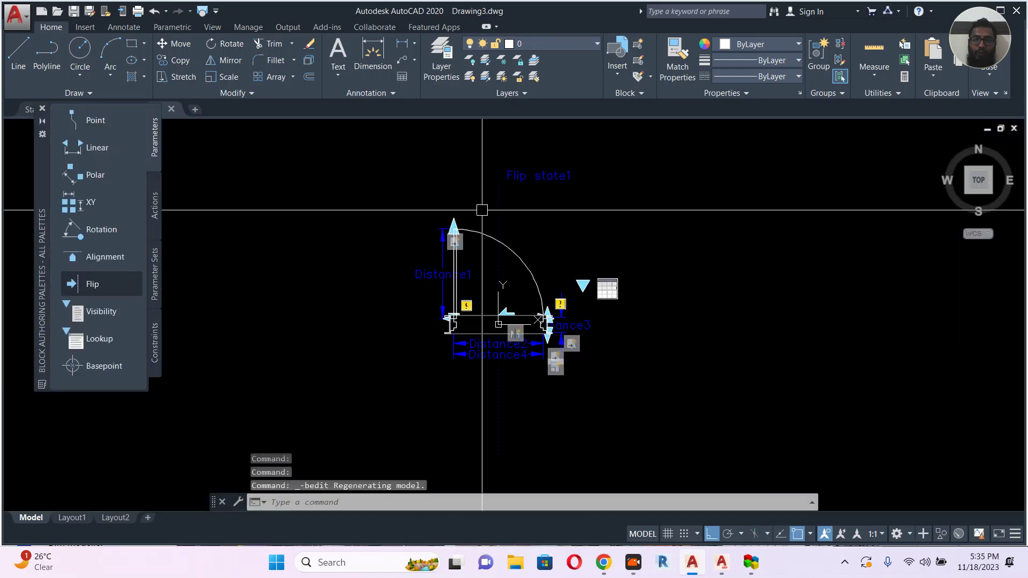
scroll(495, 300, "up", 2)
key("Escape")
Set the wipeout frame across the door opening to true color 255,255,255.
left_click(469, 321)
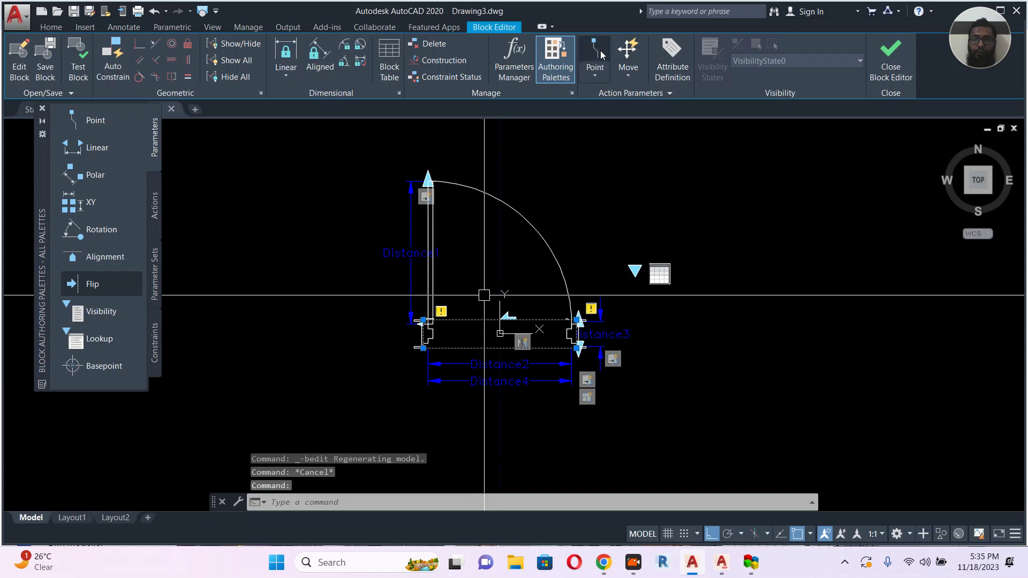
left_click(52, 30)
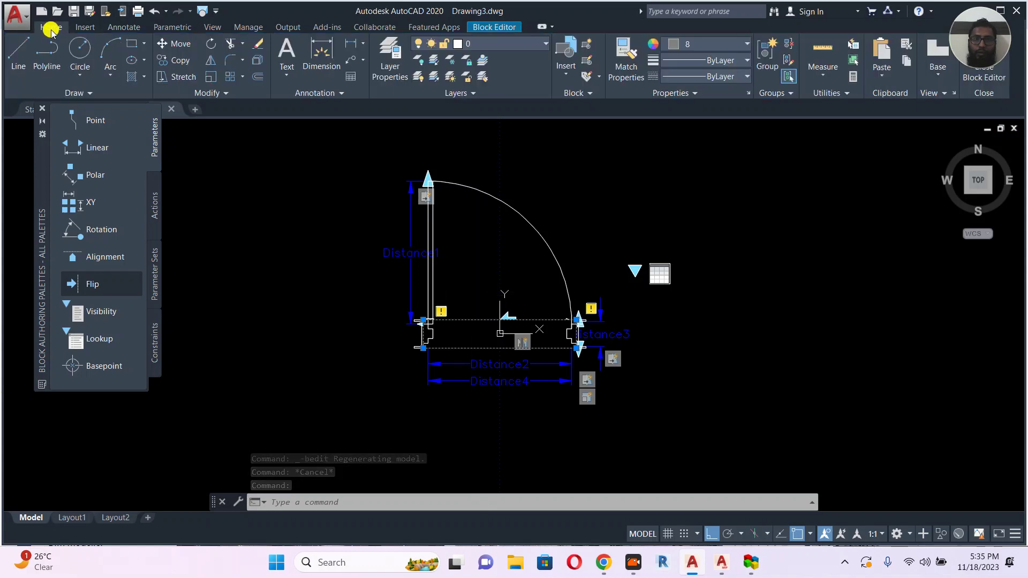
left_click(727, 46)
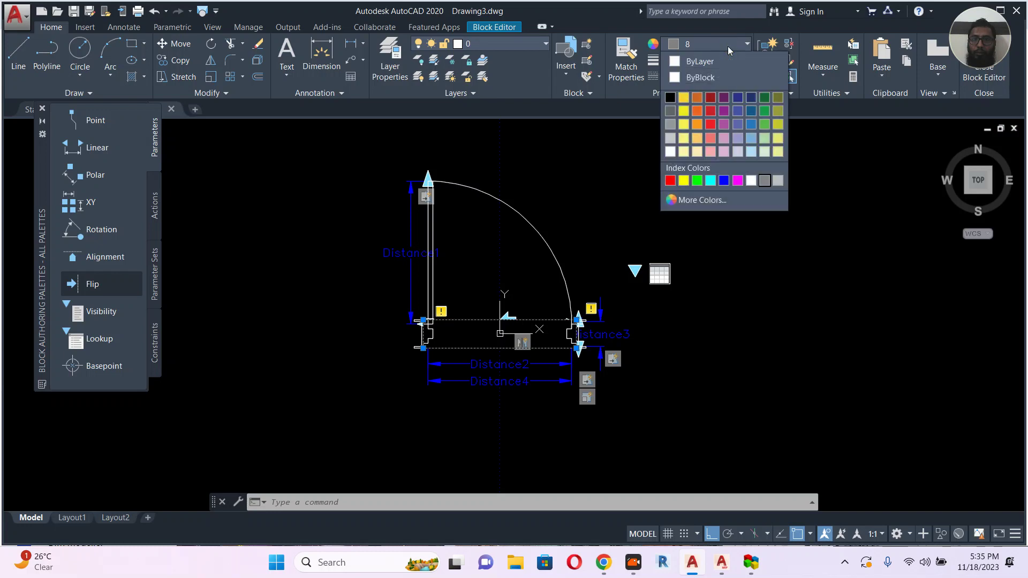
left_click(702, 201)
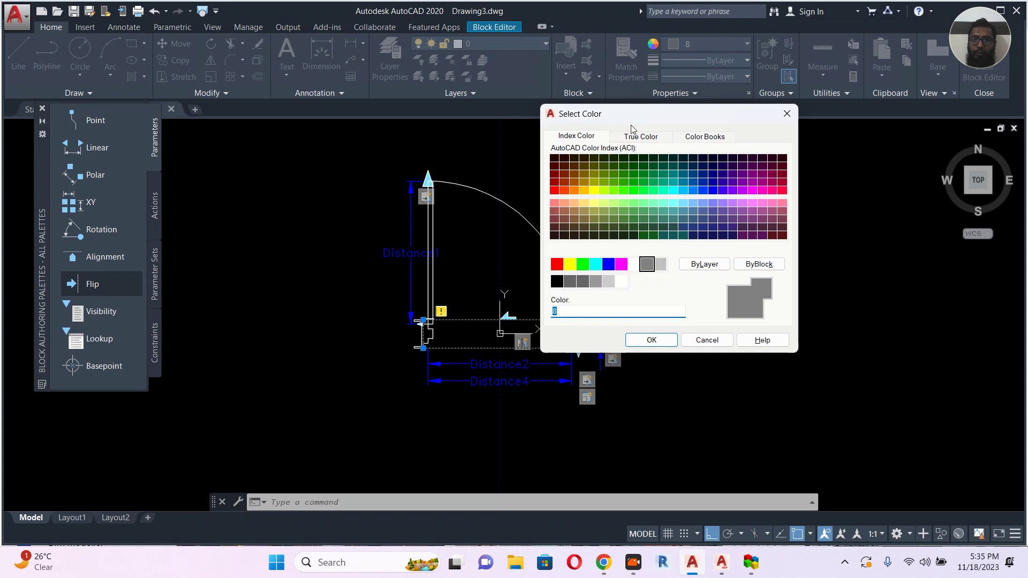
left_click(647, 138)
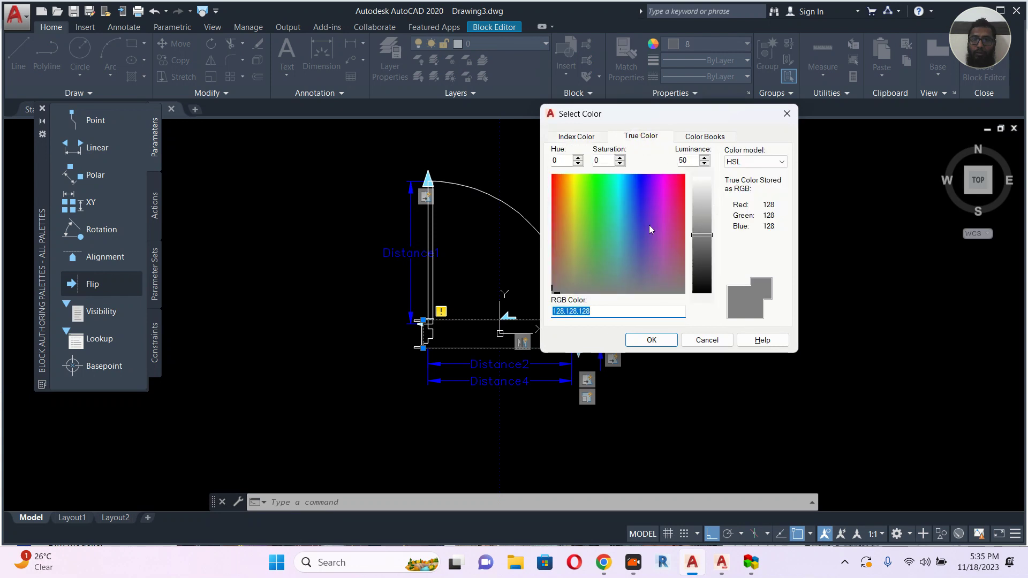
left_click_drag(716, 196, 717, 156)
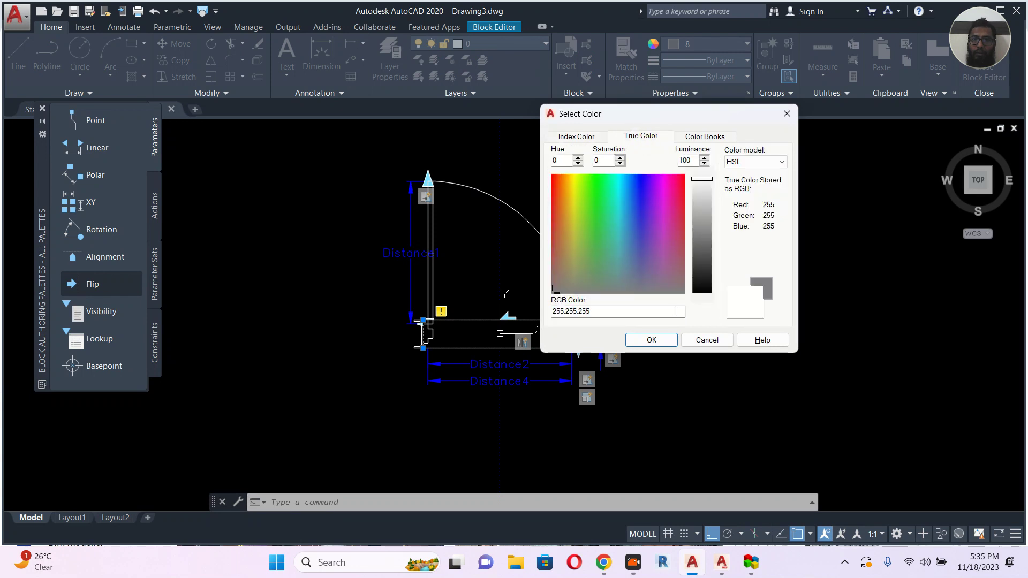
left_click(650, 340)
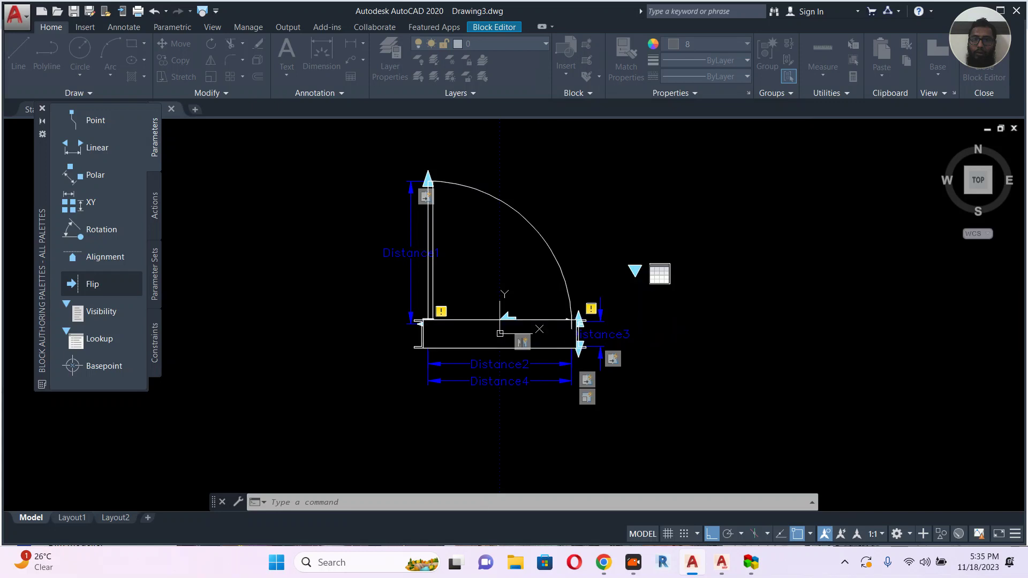
key("Escape")
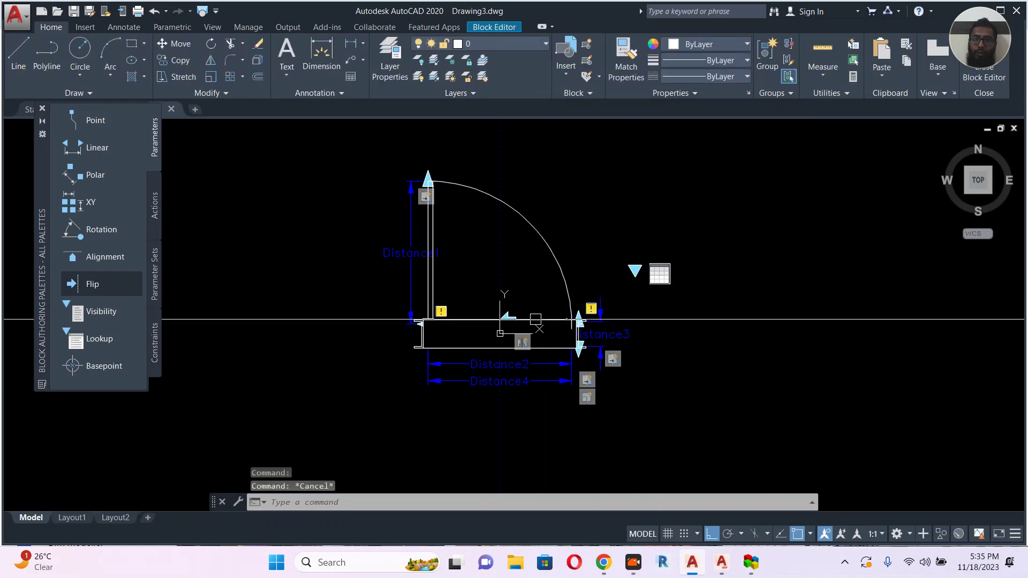
Set the wipeout frame across the door opening to index color 8.
left_click(536, 320)
left_click(733, 45)
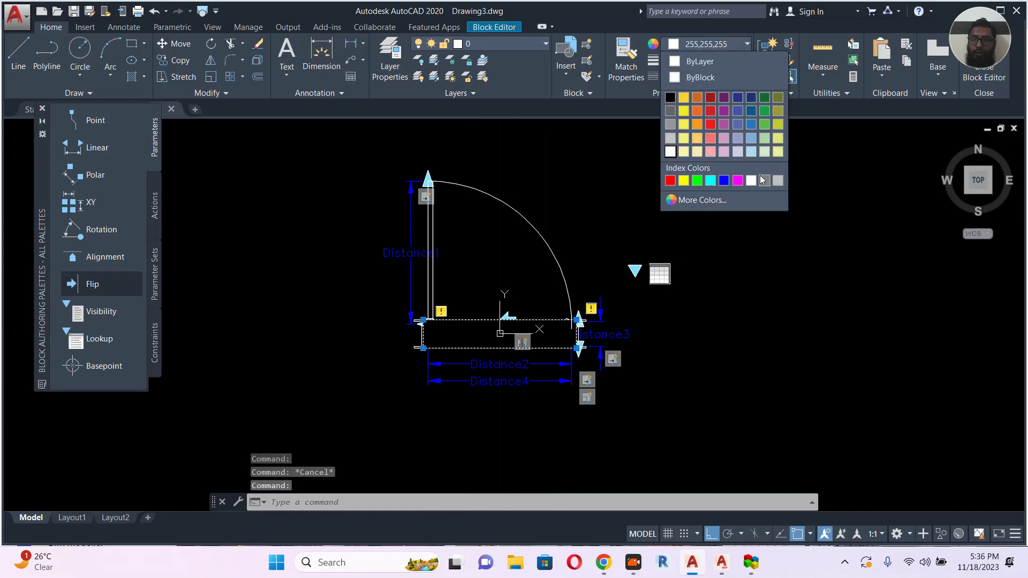
left_click(765, 181)
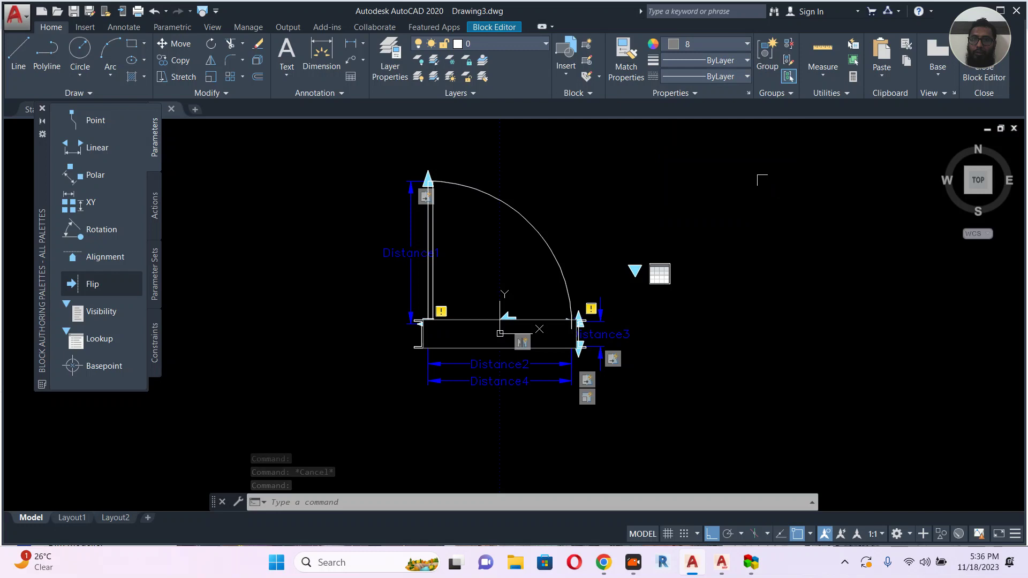
Load the ISO dot linetype ACAD_ISO07W100 from acad.lin into the drawing.
left_click(741, 76)
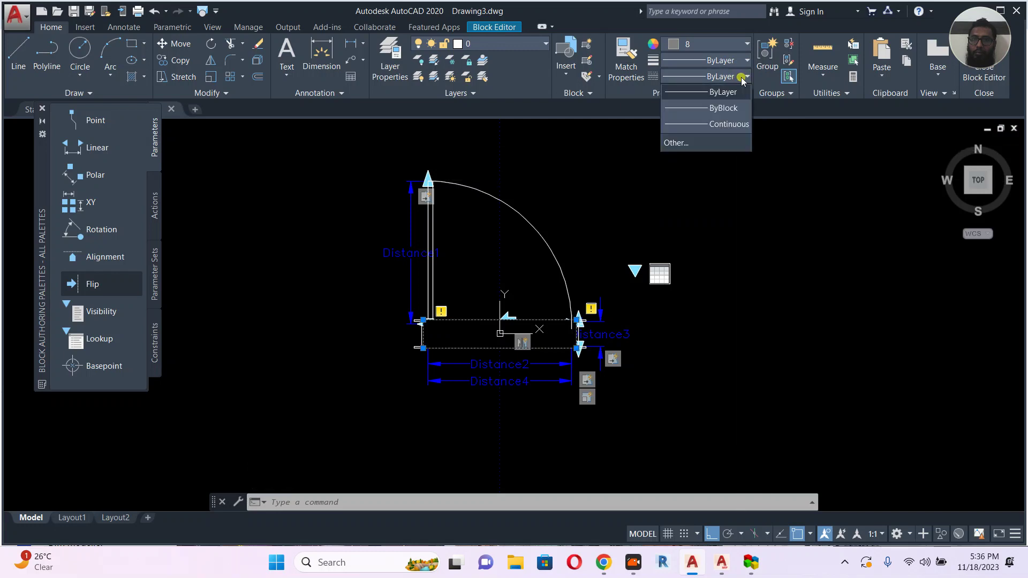
left_click(680, 141)
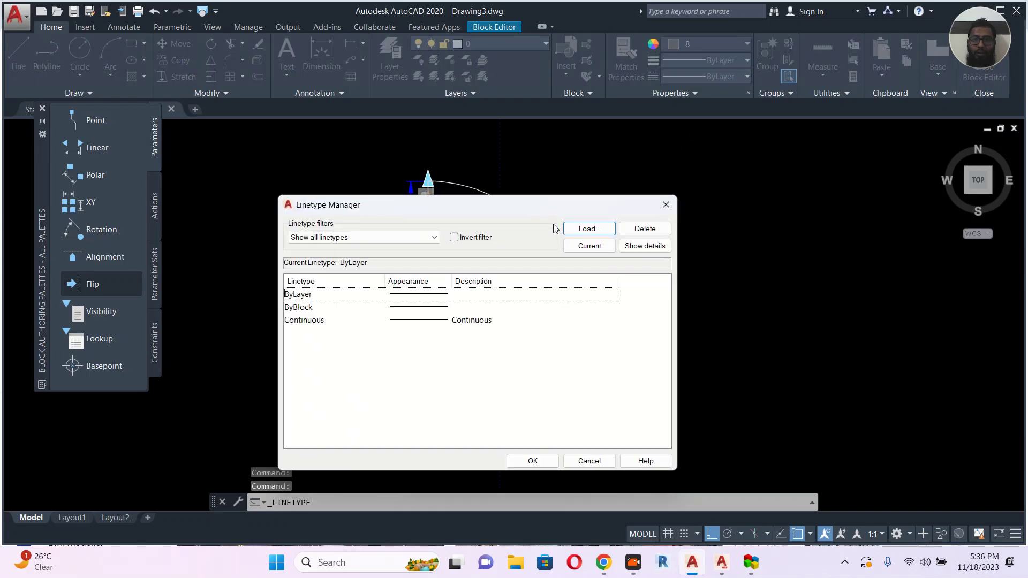
left_click(590, 229)
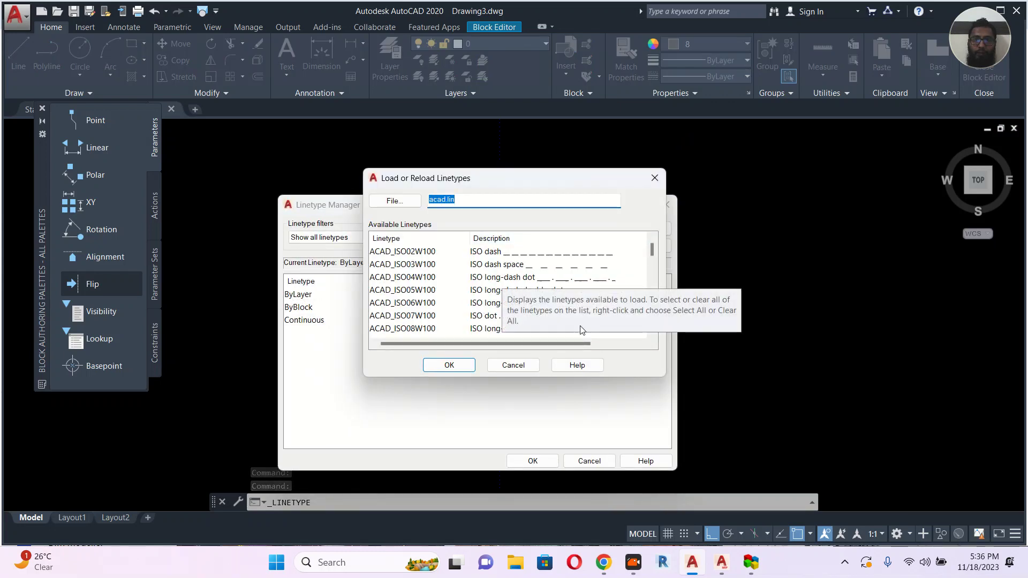
left_click(488, 316)
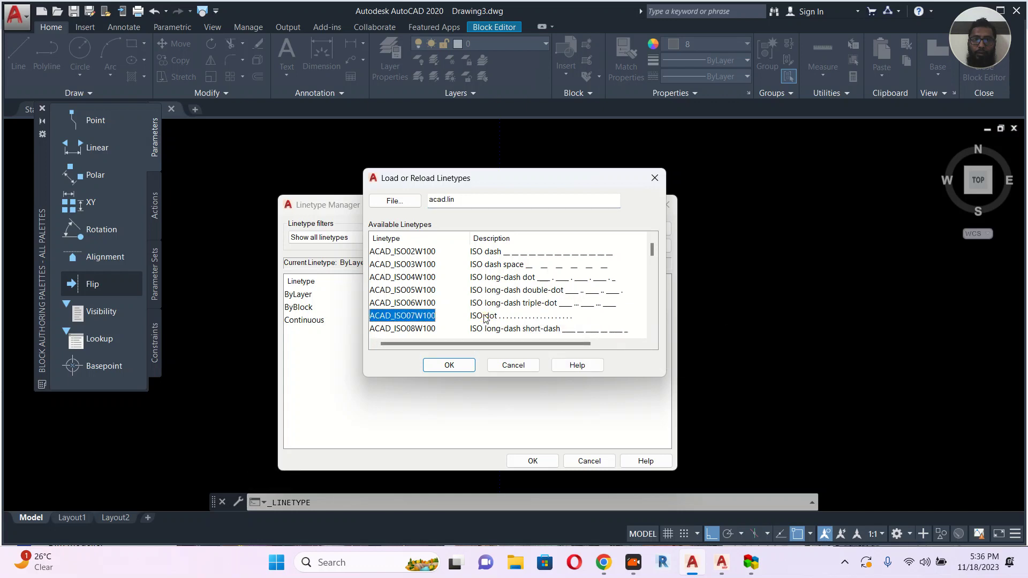
left_click(441, 370)
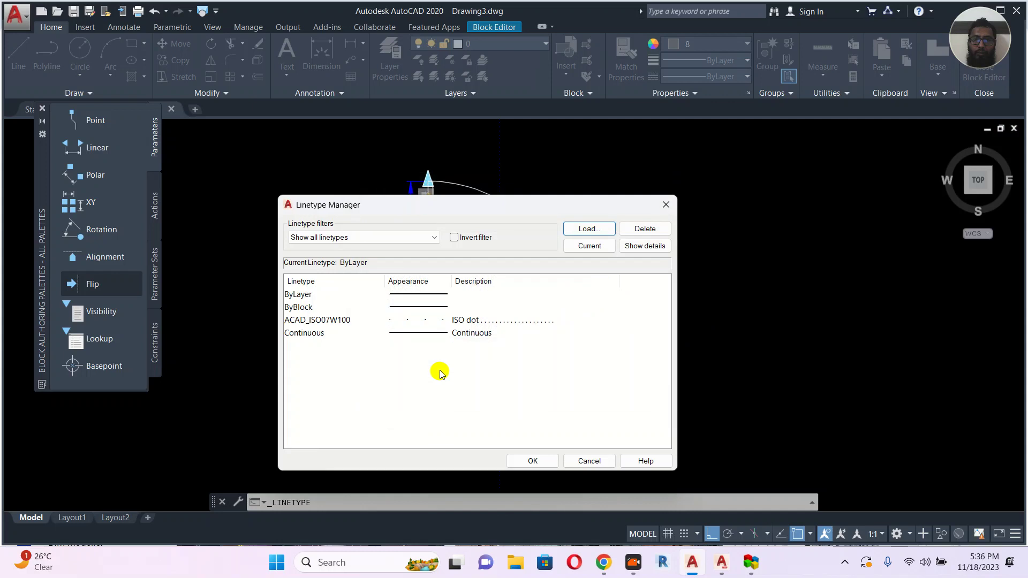
left_click(531, 459)
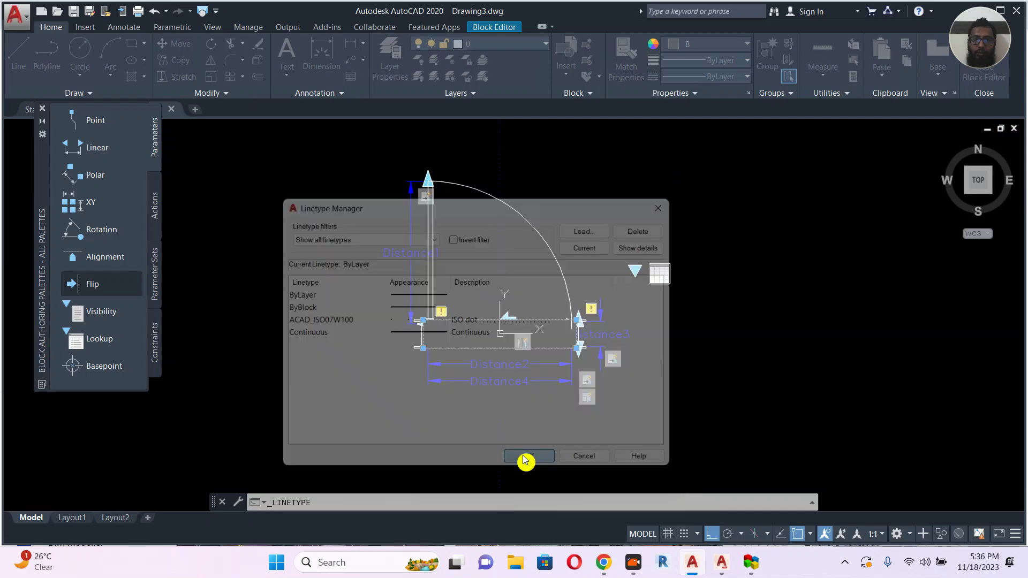
key("Escape")
key("Escape")
scroll(531, 338, "up", 2)
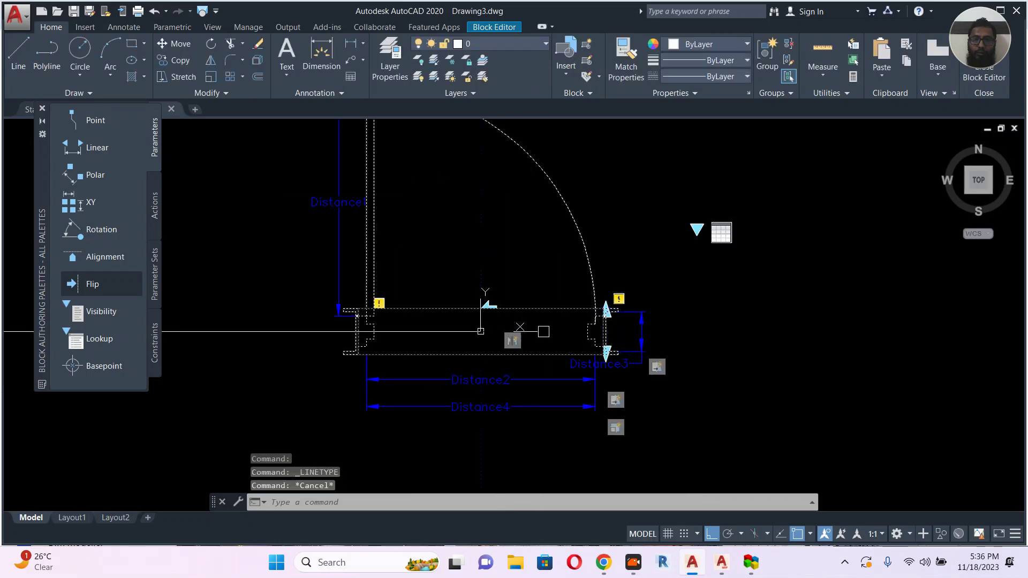
Apply the ACAD_ISO07W100 linetype to the wipeout frame across the door opening.
left_click(565, 309)
left_click(711, 79)
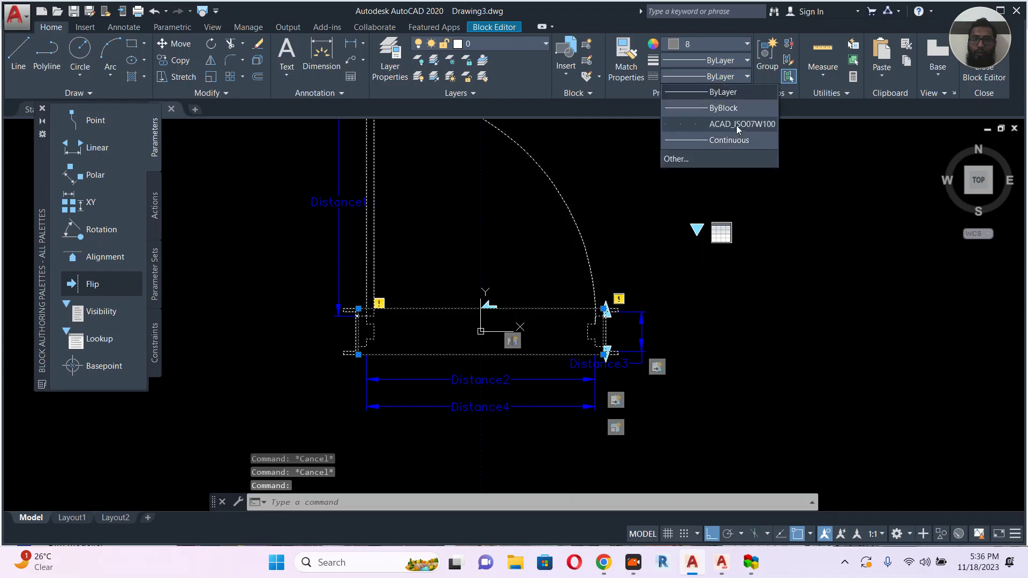
key("Escape")
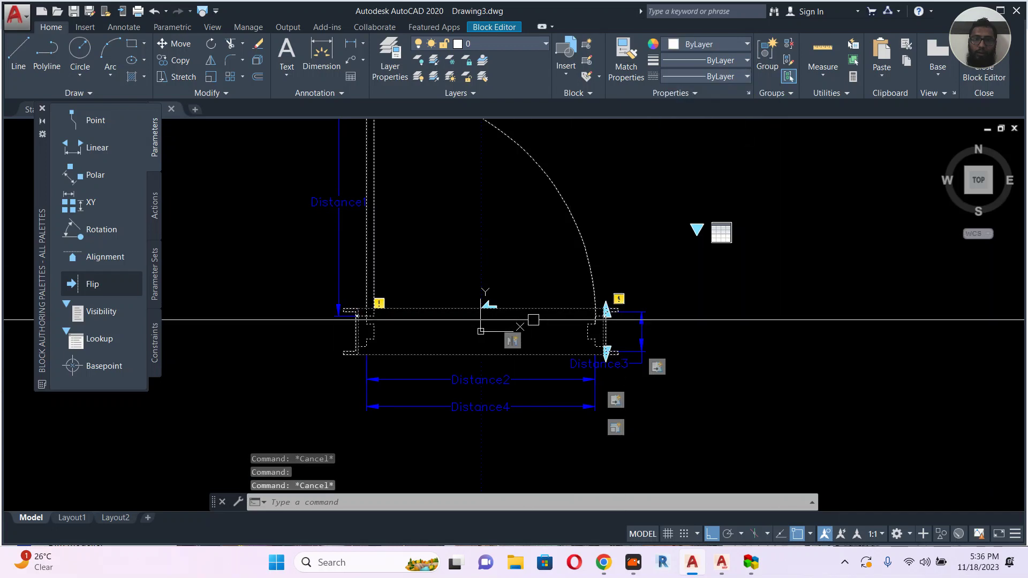
Set the linetype scale of the wipeout frame to 10000.
left_click(542, 309)
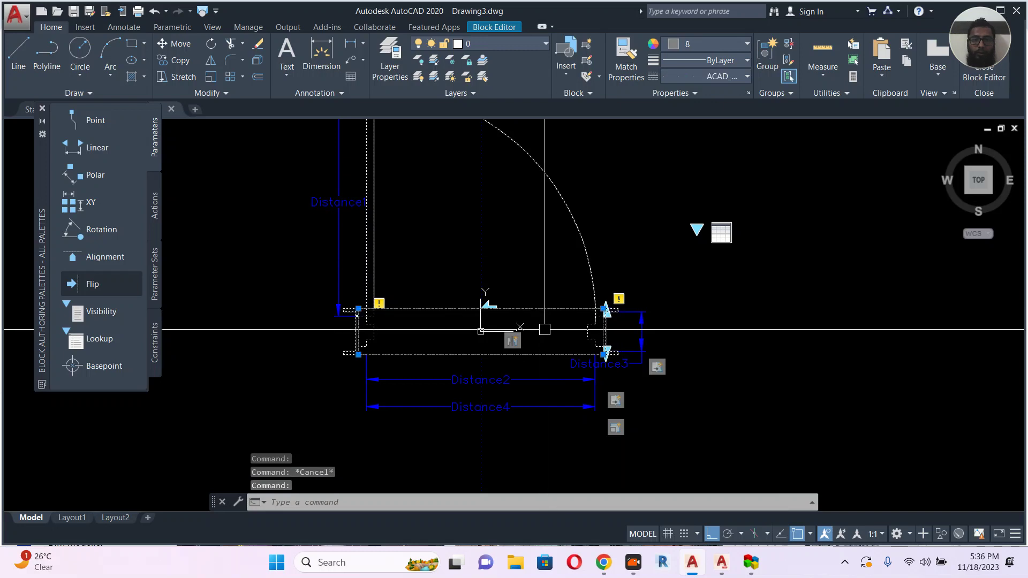
key("ctrl+1")
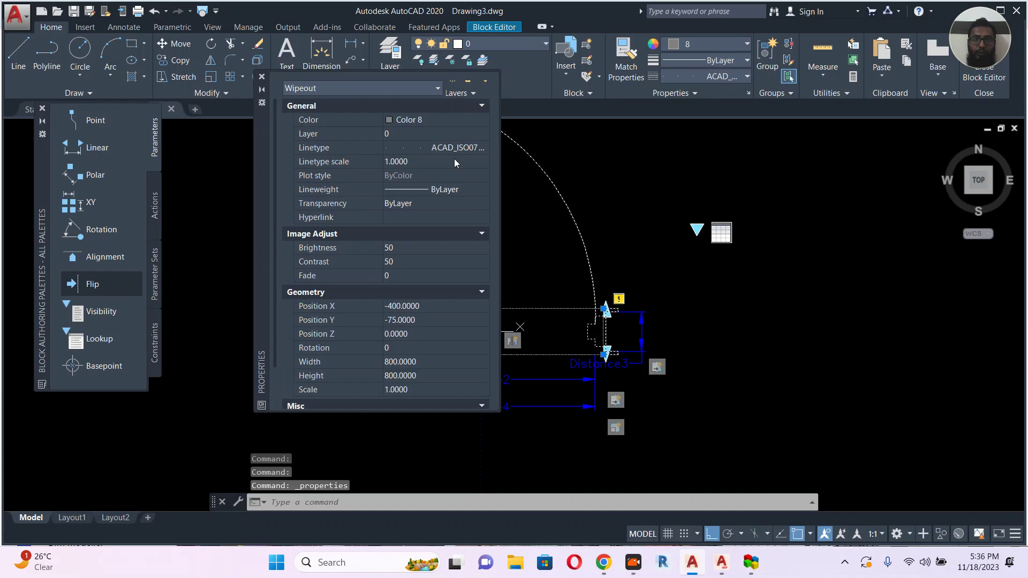
left_click(423, 161)
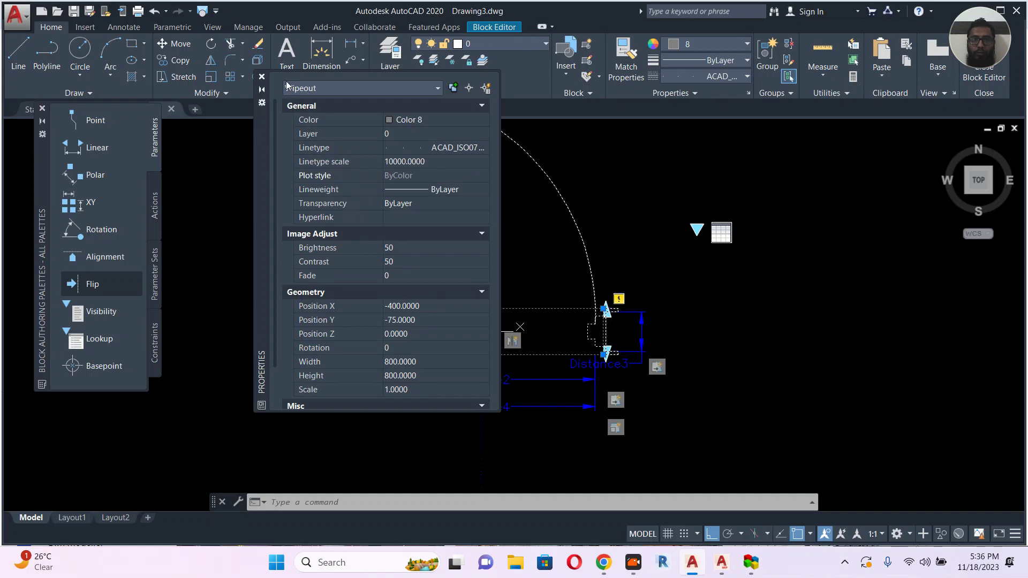
Close the wipeout's properties, then exit the Block Editor and save the changes to the door block.
left_click(262, 78)
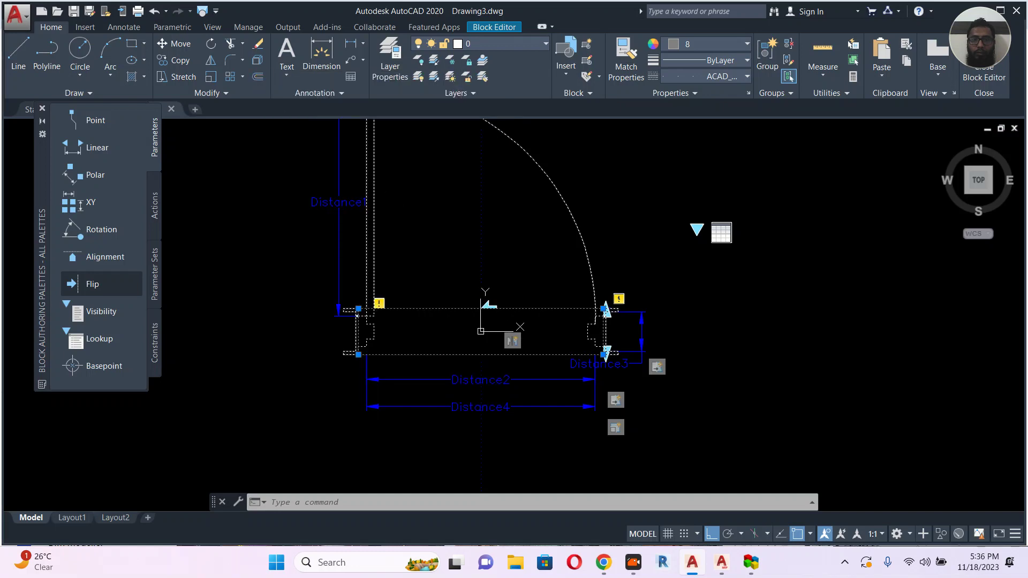
key("Escape")
key("Escape")
key("Escape")
key("Escape")
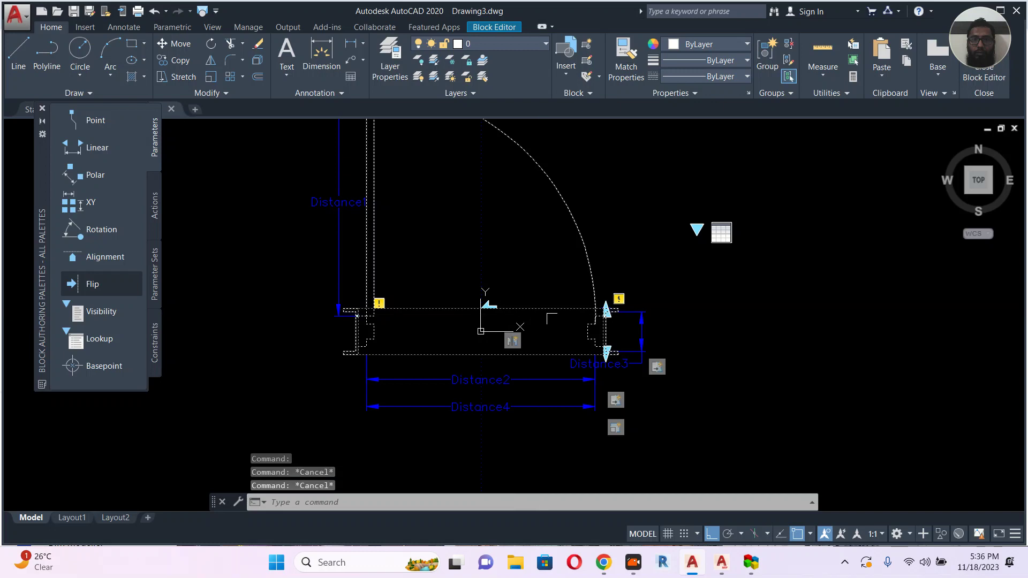
scroll(560, 307, "up", 6)
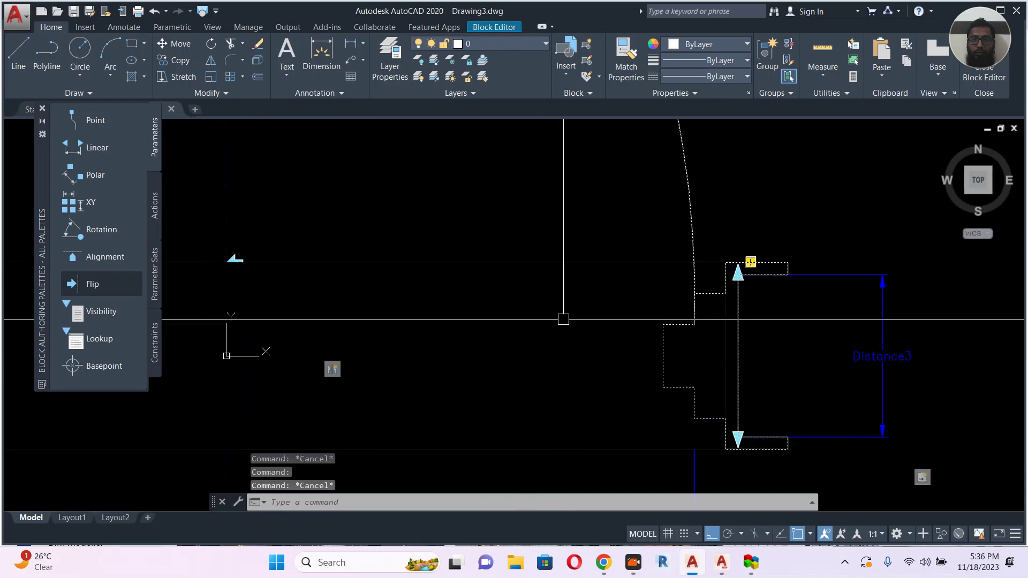
scroll(522, 337, "down", 4)
scroll(871, 354, "down", 2)
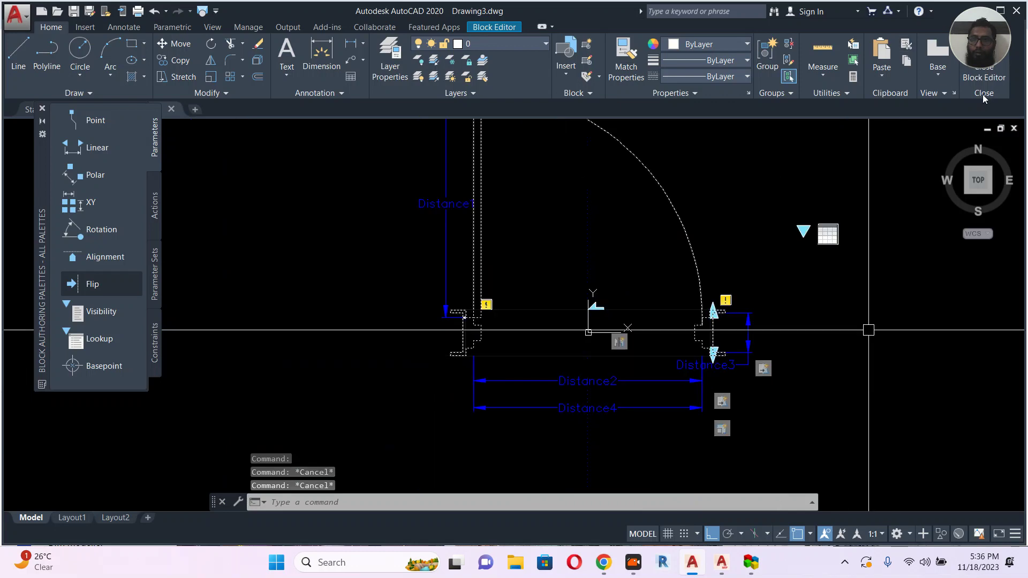
left_click(969, 82)
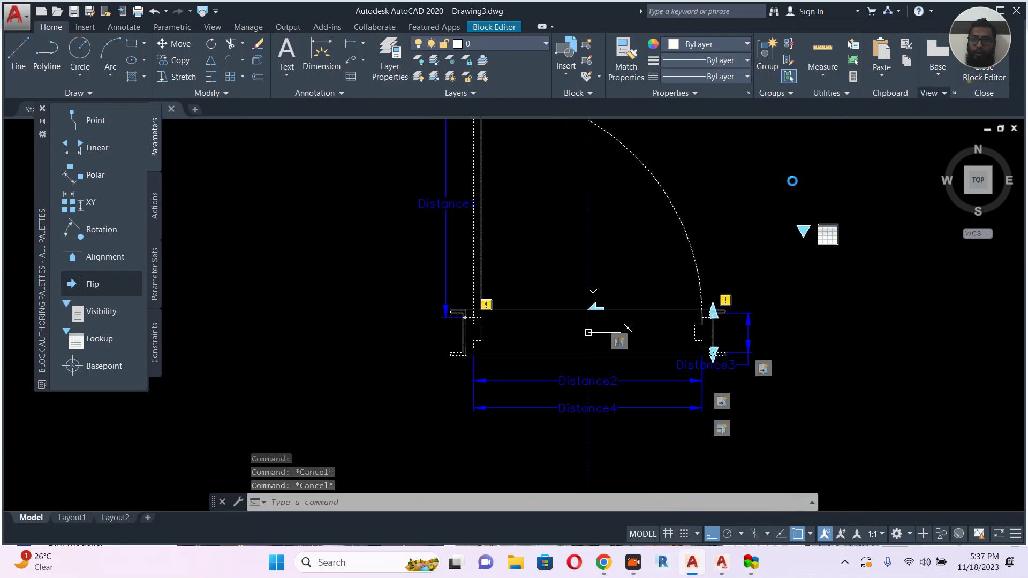
left_click(512, 268)
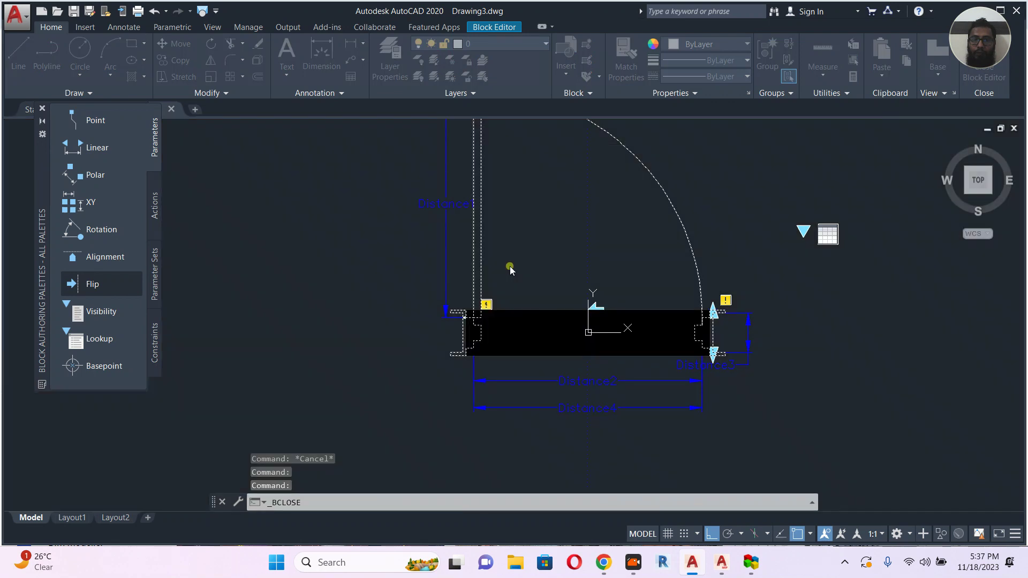
In the Linetype Manager details, set the current object scale to 10000 and the global scale factor to 100.
scroll(407, 328, "up", 4)
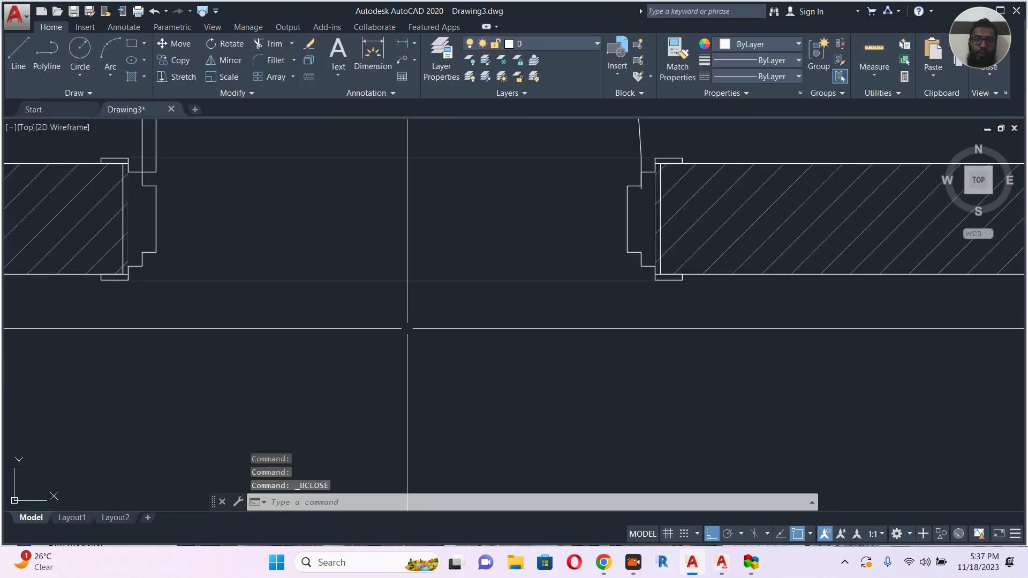
scroll(407, 328, "down", 5)
key("Escape")
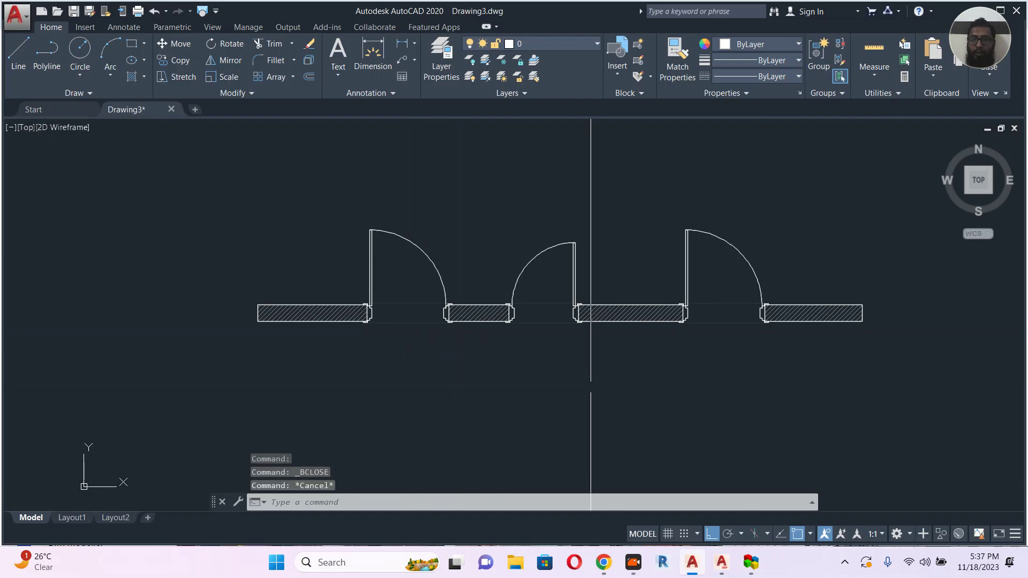
middle_click_drag(596, 362, 563, 366)
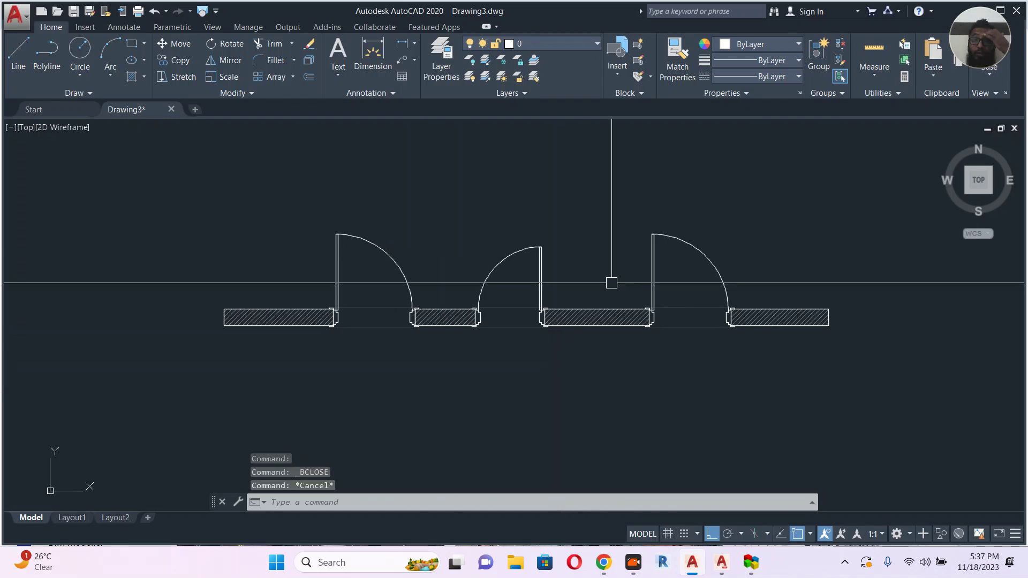
left_click(791, 76)
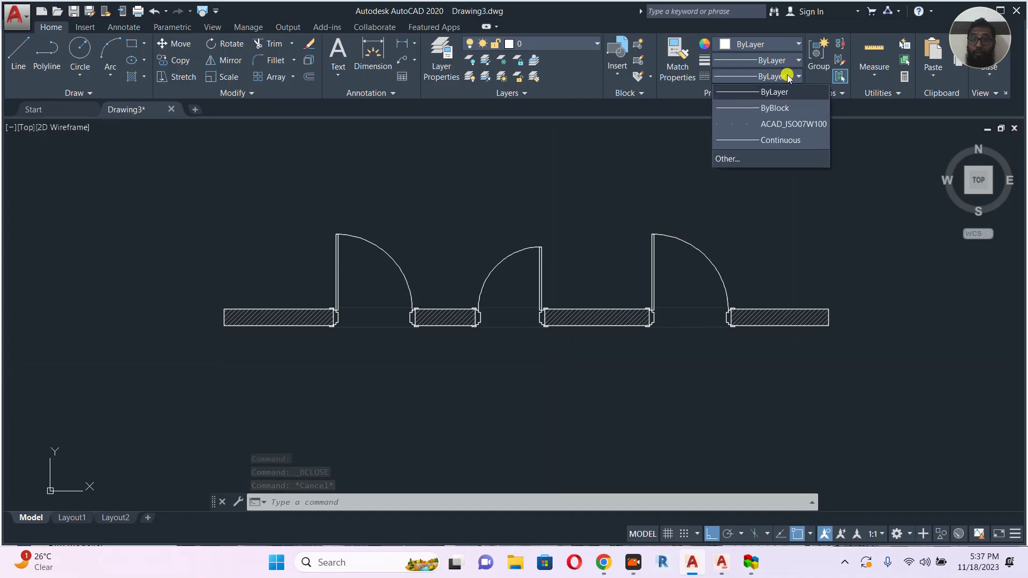
left_click(742, 160)
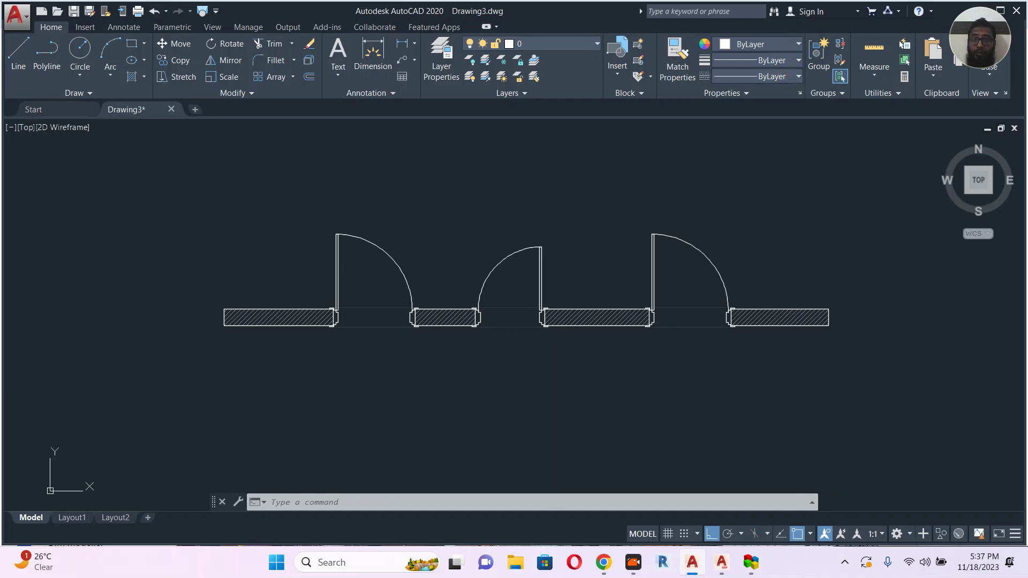
left_click(438, 319)
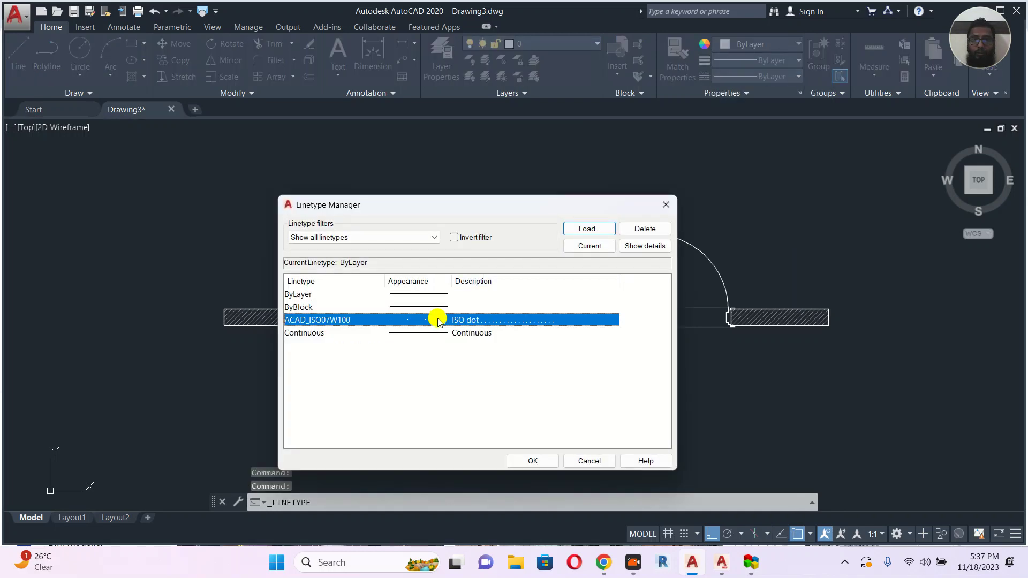
left_click(645, 247)
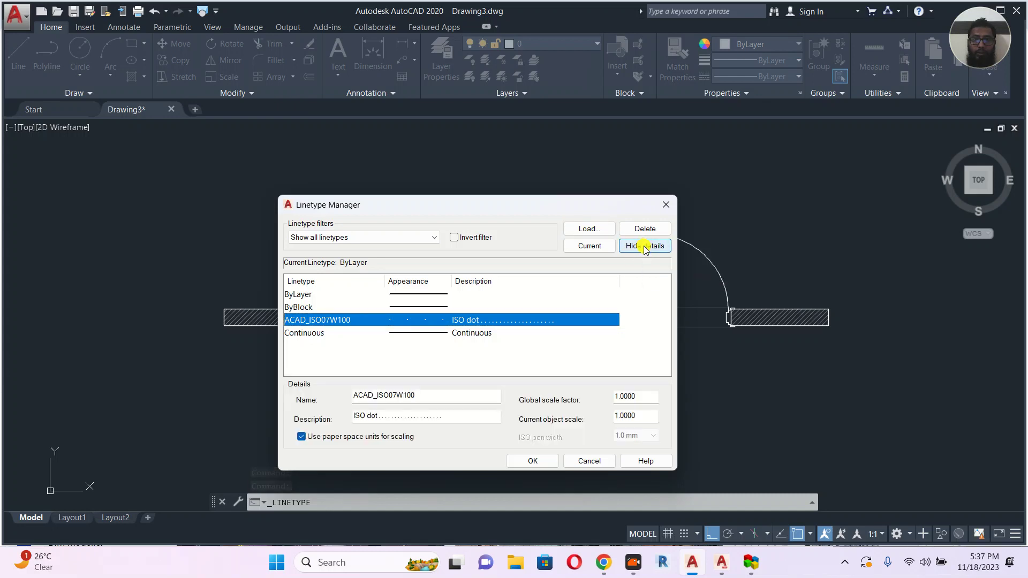
double_click(643, 416)
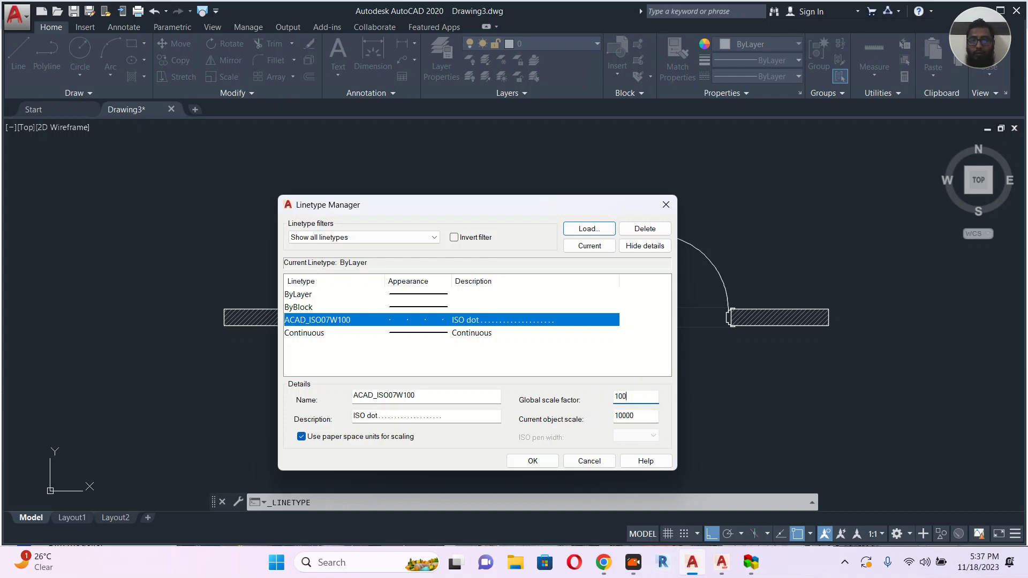
left_click(521, 461)
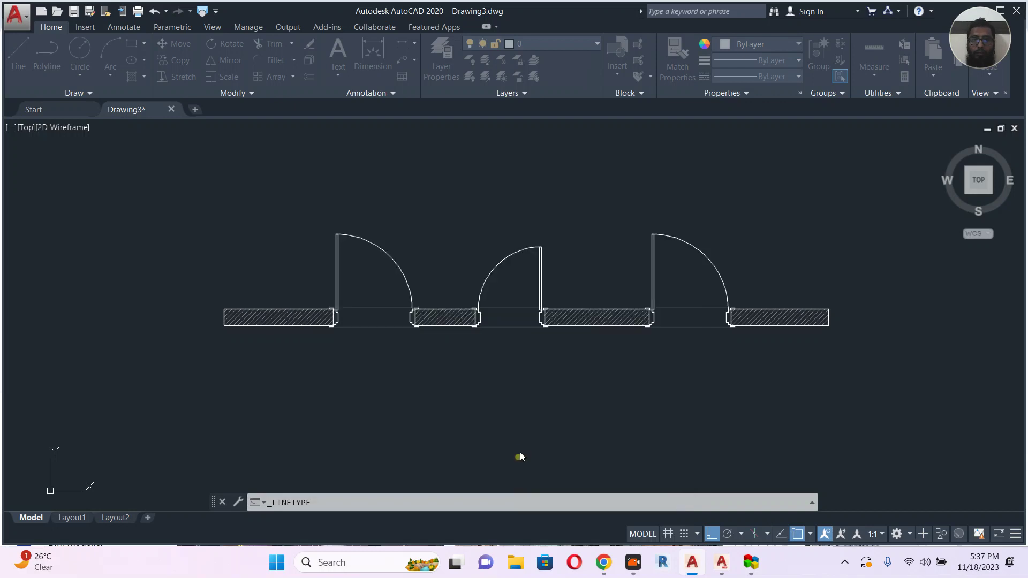
key("Escape")
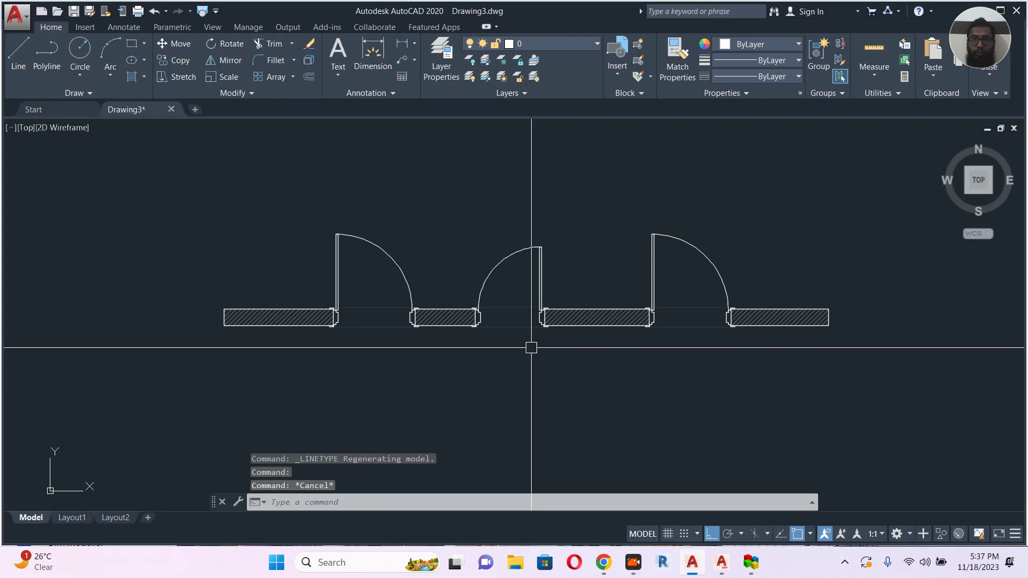
Open the middle door of the hatched wall in the Block Editor.
scroll(532, 333, "up", 6)
key("Escape")
left_click(541, 304)
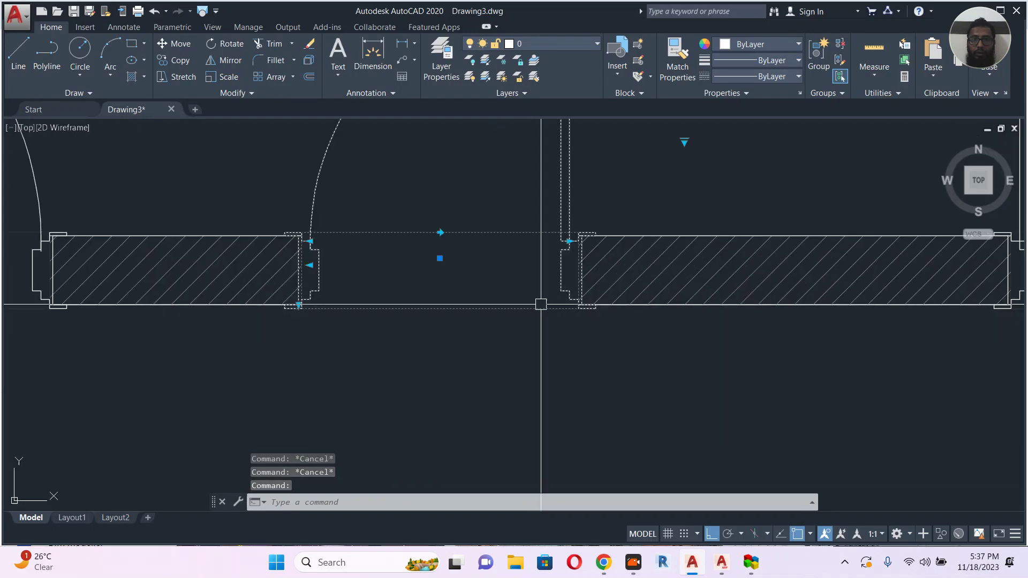
right_click(541, 304)
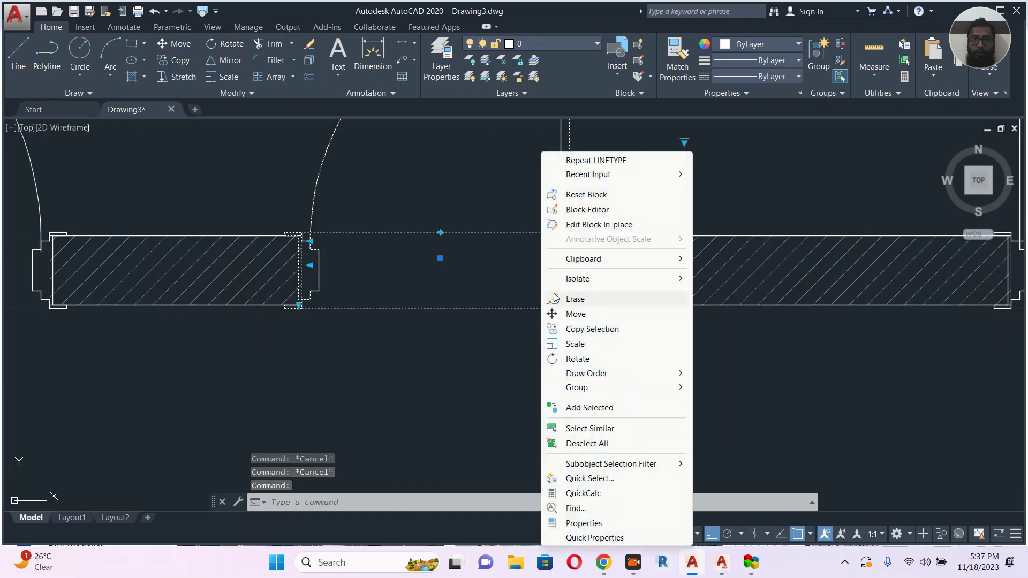
left_click(606, 210)
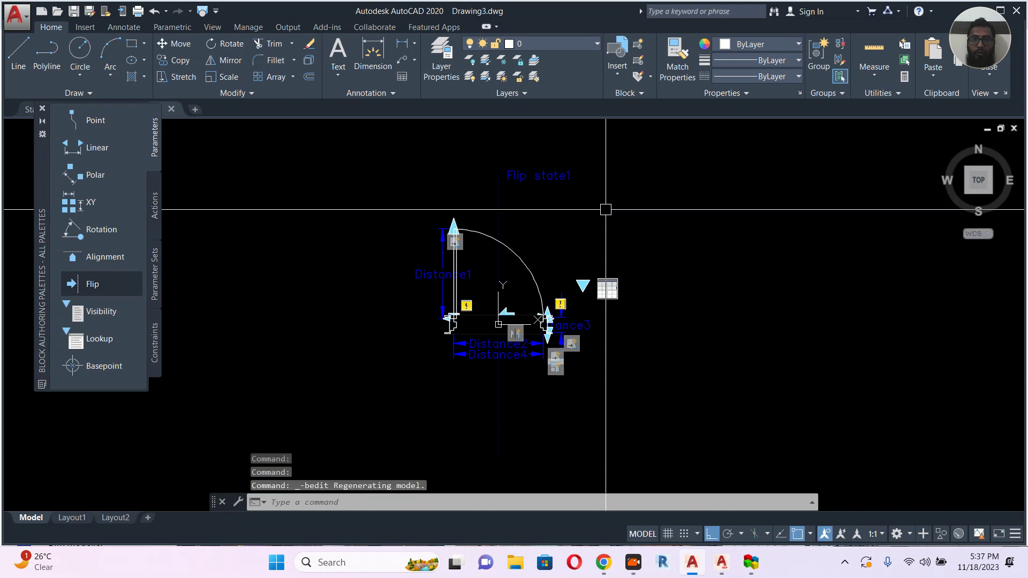
Apply the ACAD_ISO07W100 linetype to the wipeout frame across the opening, then close the Block Editor and save the changes.
key("Escape")
scroll(506, 320, "up", 4)
key("Escape")
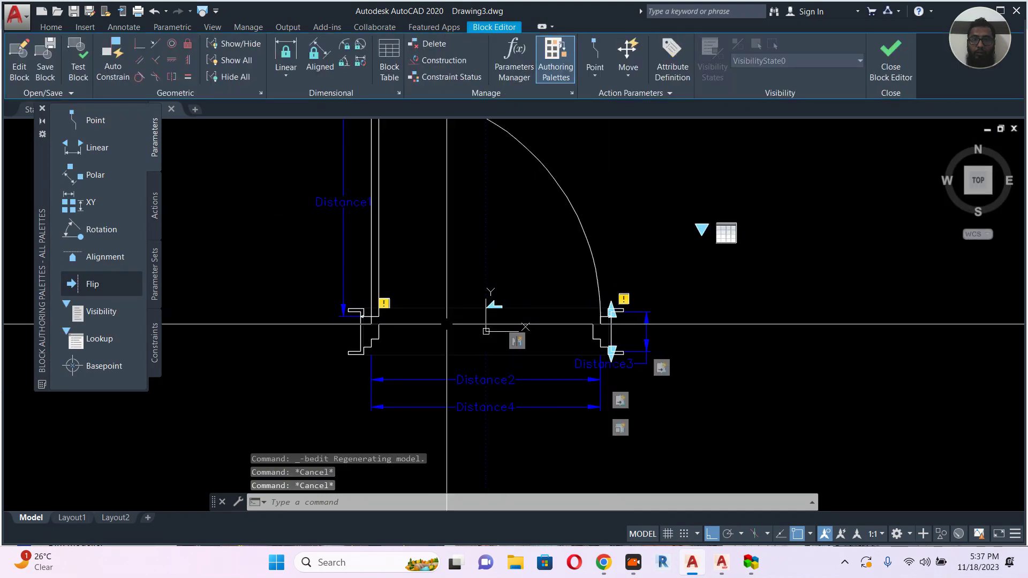
left_click(488, 309)
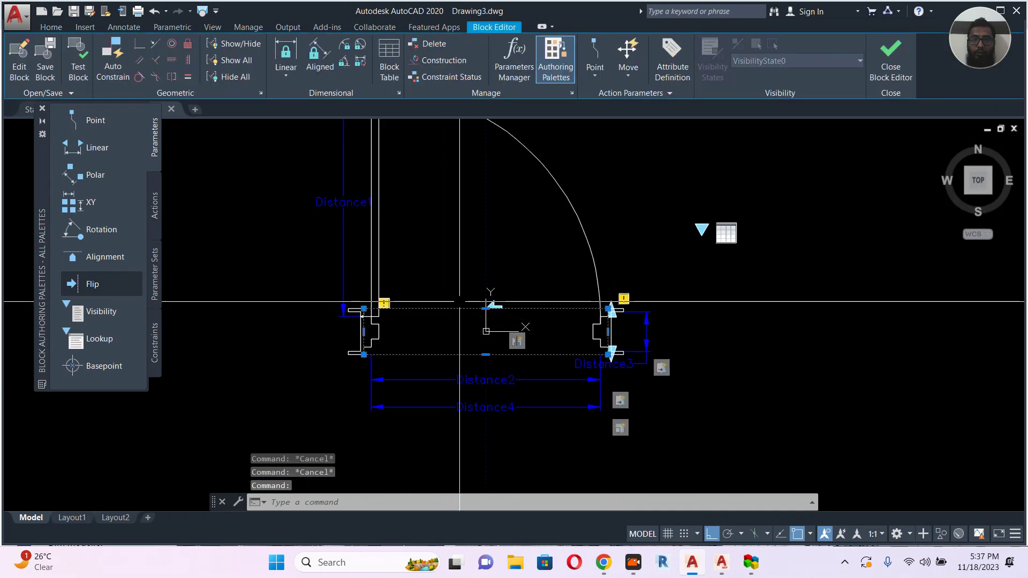
left_click(45, 30)
left_click(725, 76)
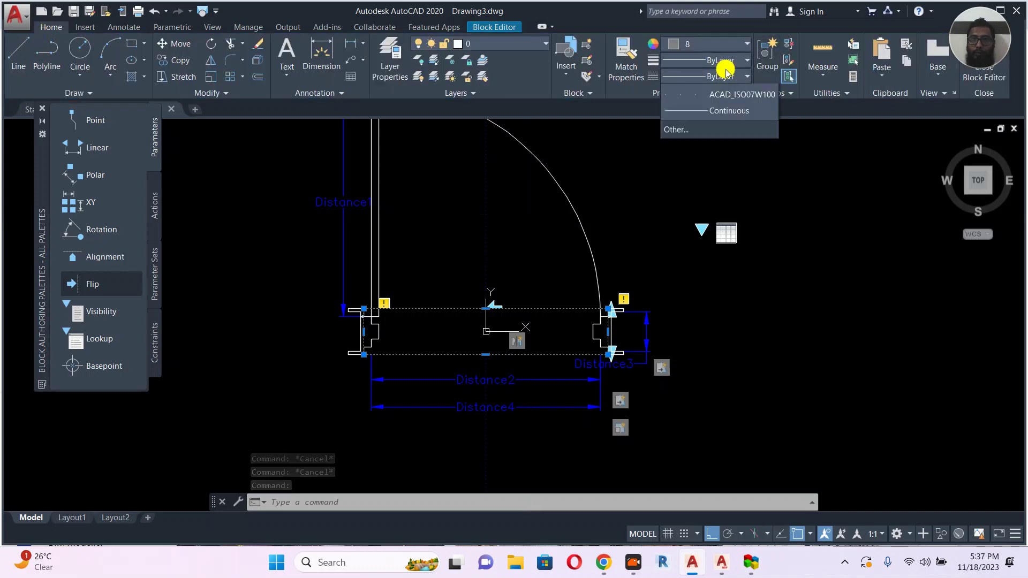
left_click(718, 126)
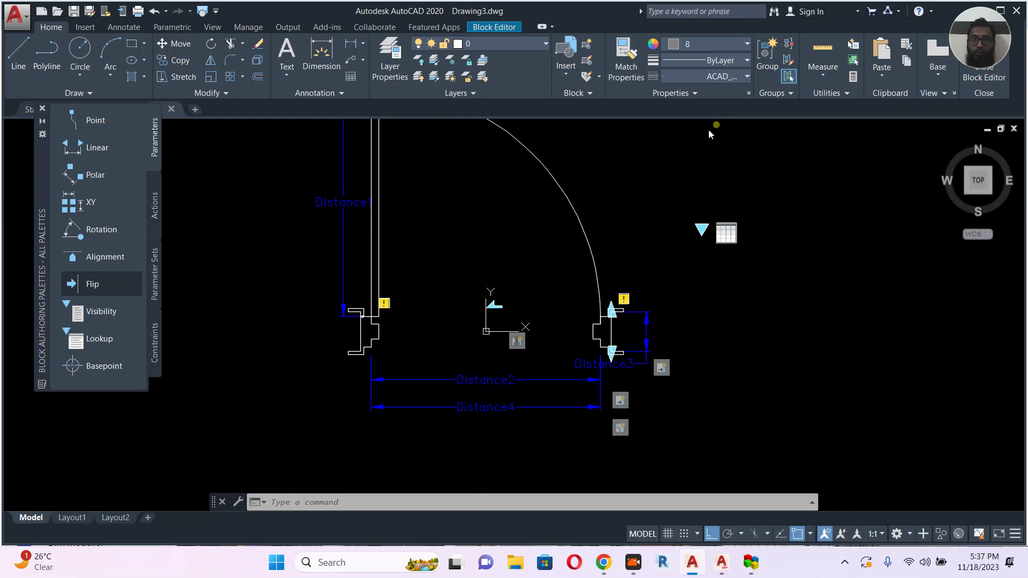
left_click(967, 82)
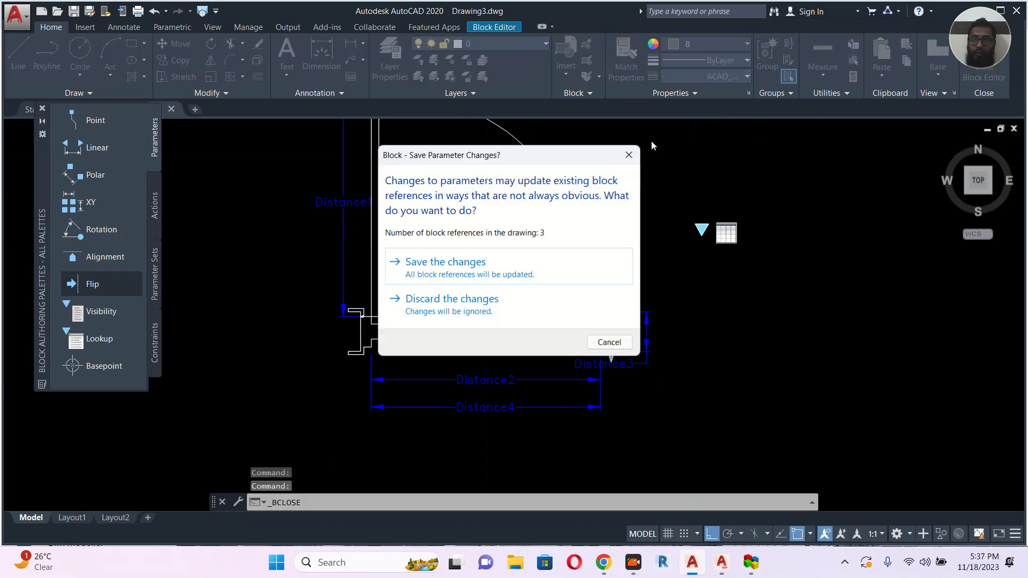
left_click(515, 274)
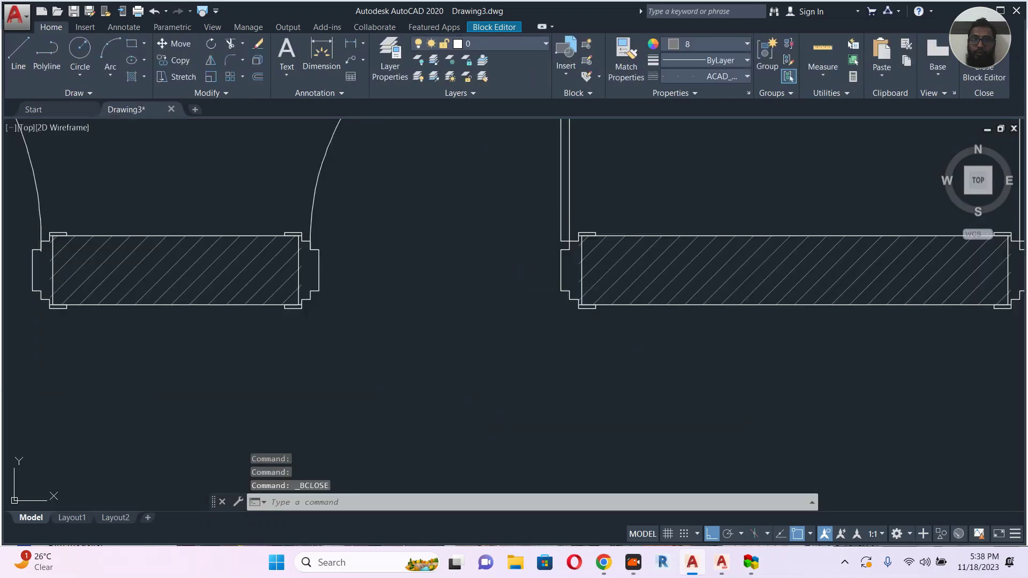
Flip the rightmost door in the hatched wall horizontally so its hinge sits on the opposite jamb.
scroll(585, 321, "down", 4)
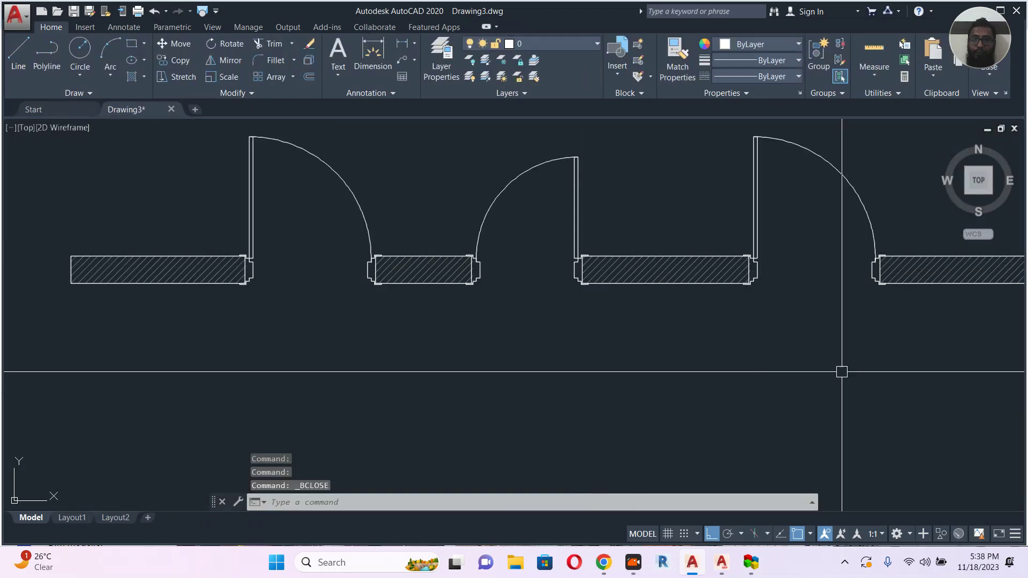
middle_click_drag(842, 371, 739, 360)
key("Escape")
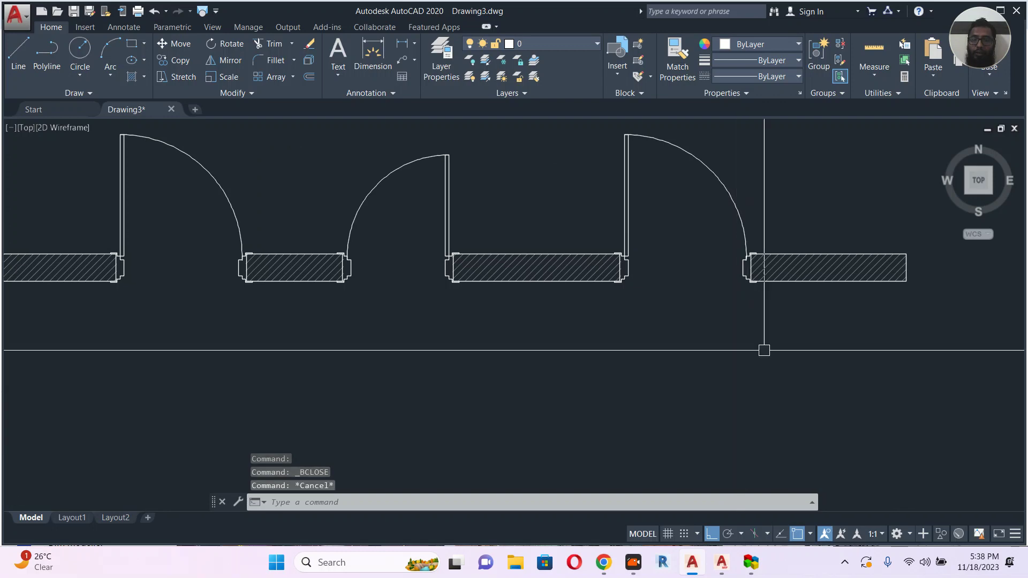
scroll(758, 344, "down", 5)
middle_click_drag(807, 370, 757, 345)
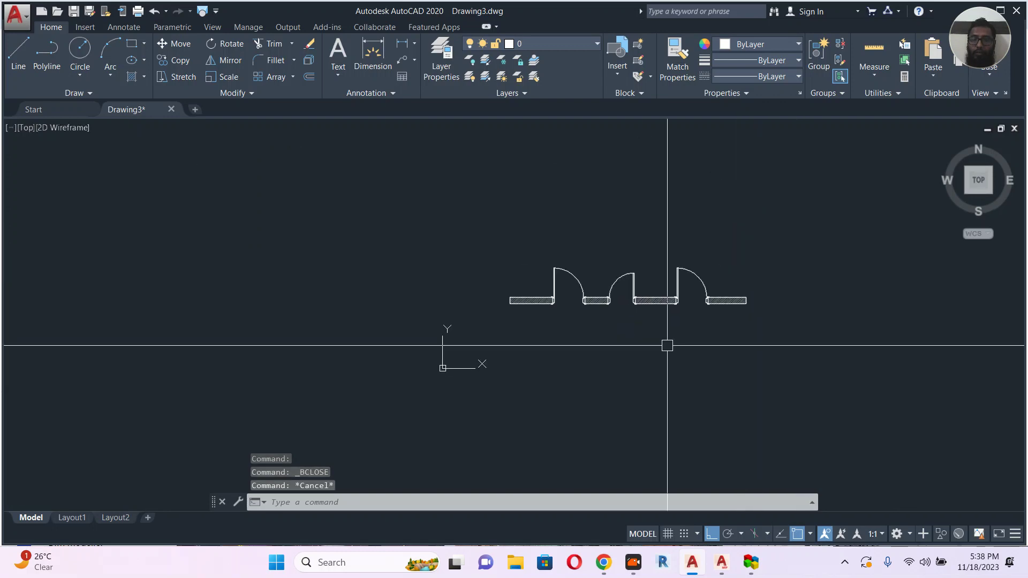
scroll(667, 345, "up", 4)
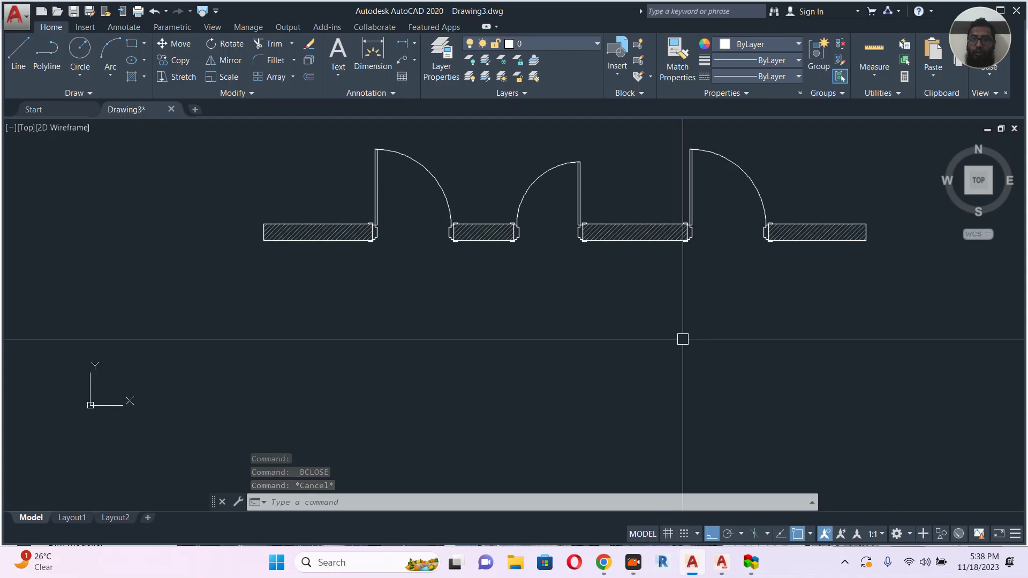
middle_click_drag(683, 339, 676, 356)
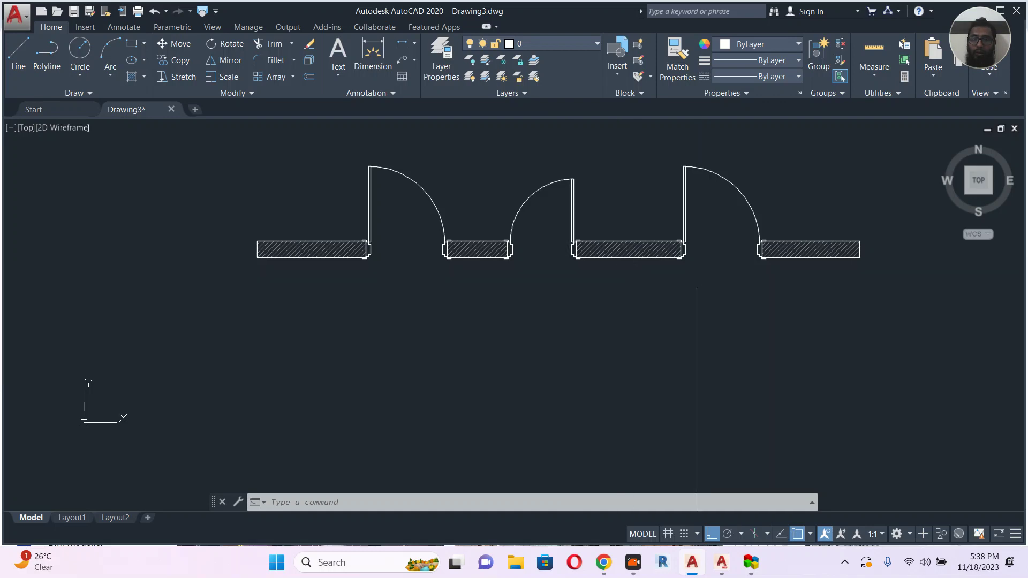
left_click(736, 181)
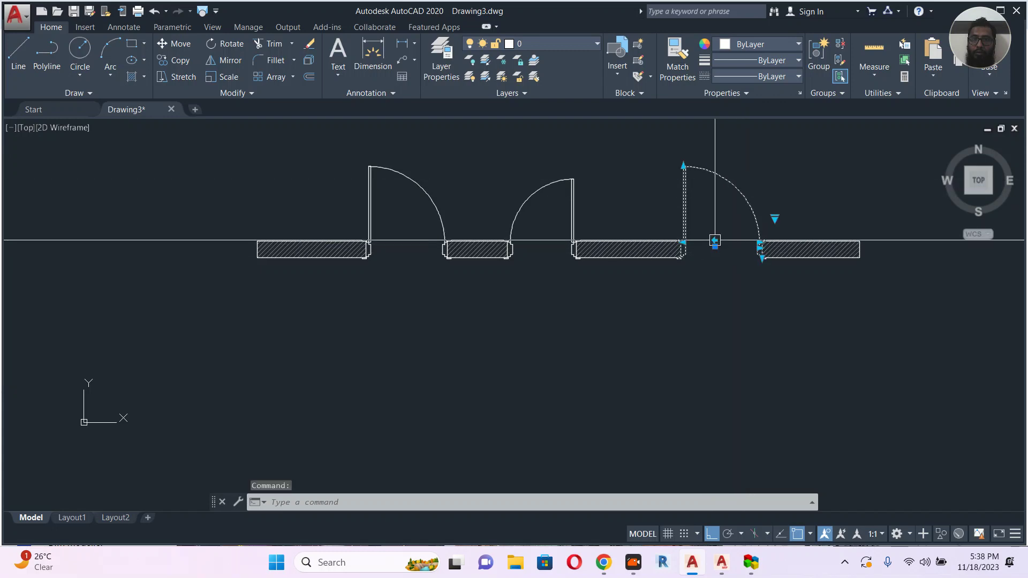
left_click(715, 240)
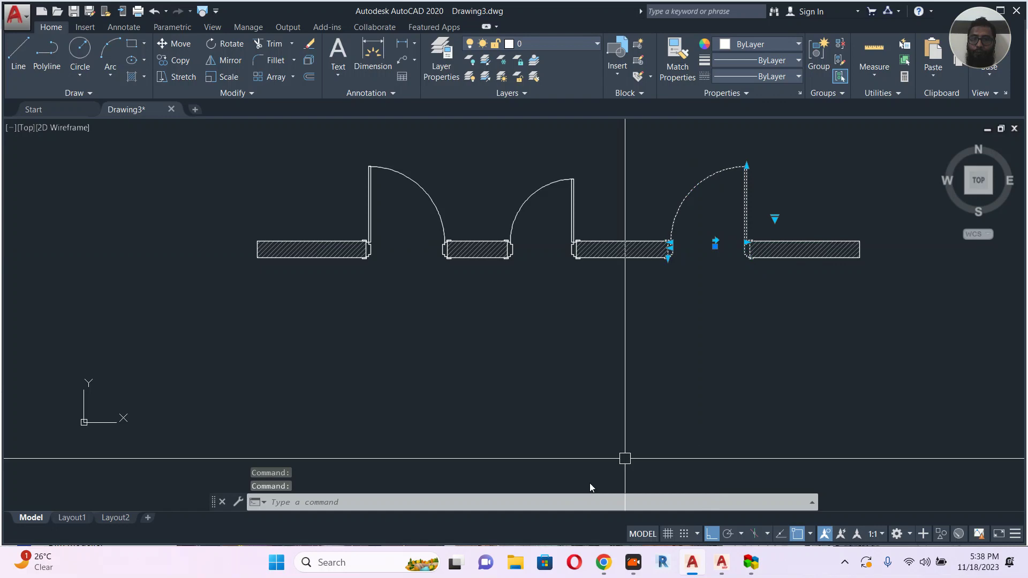